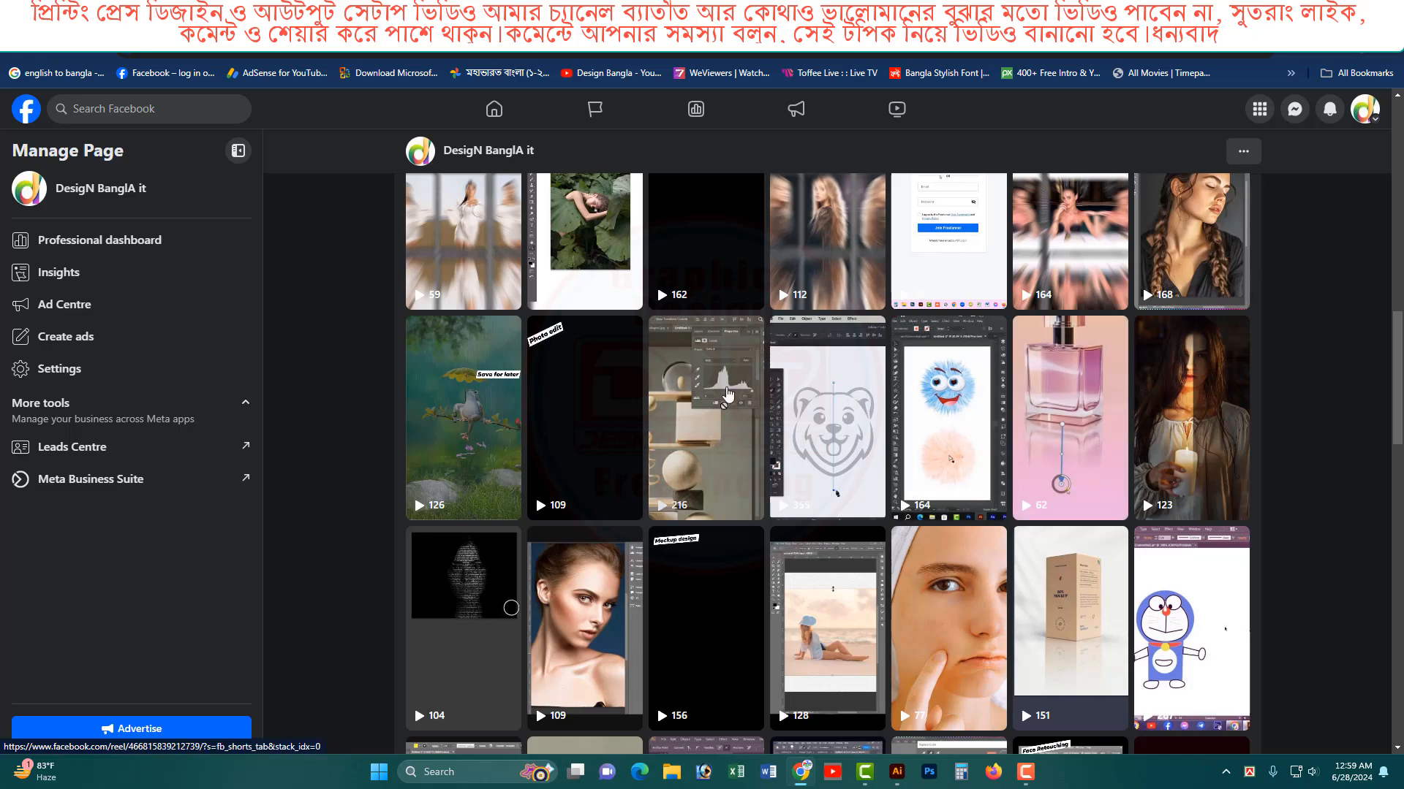
scroll(950, 424, "up", 7)
scroll(894, 477, "down", 20)
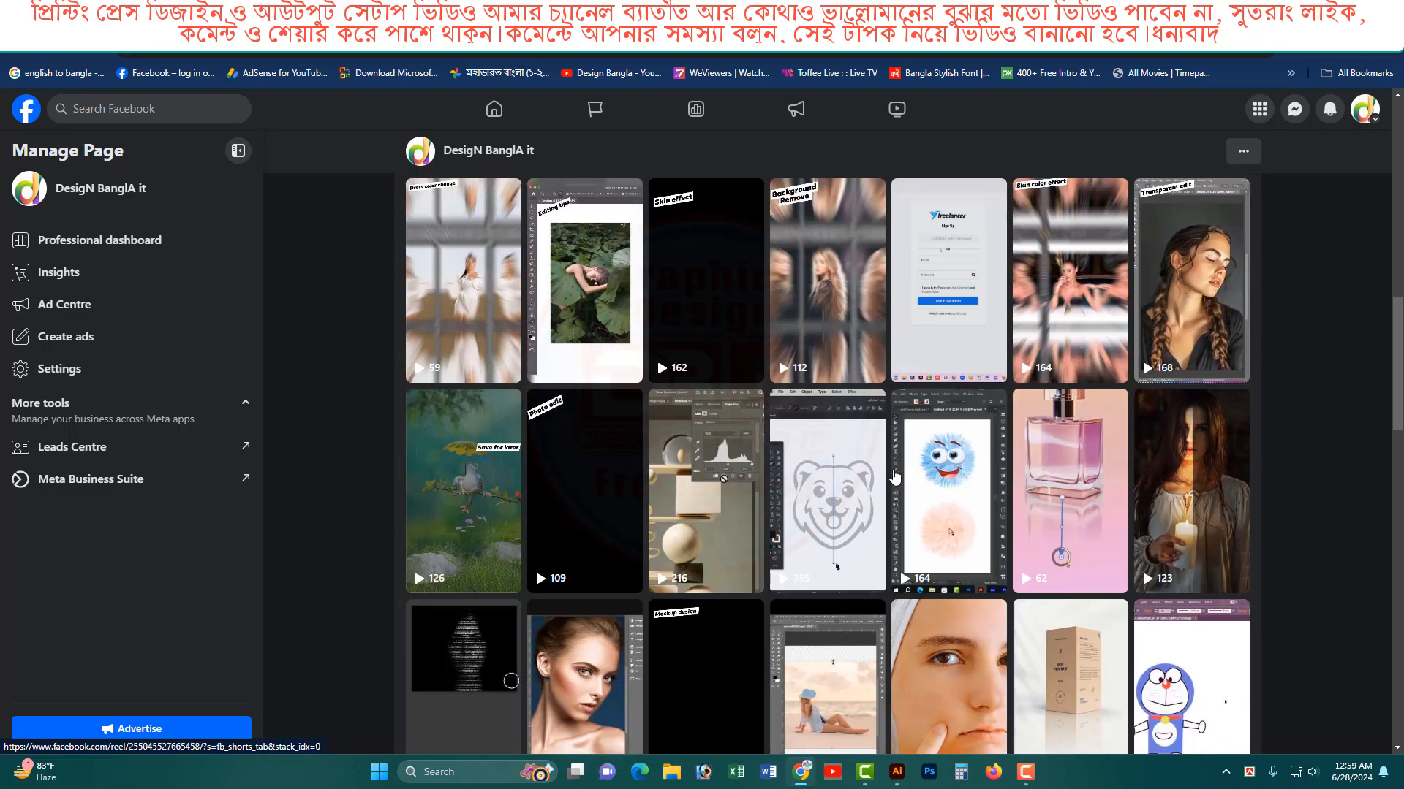
scroll(894, 482, "down", 5)
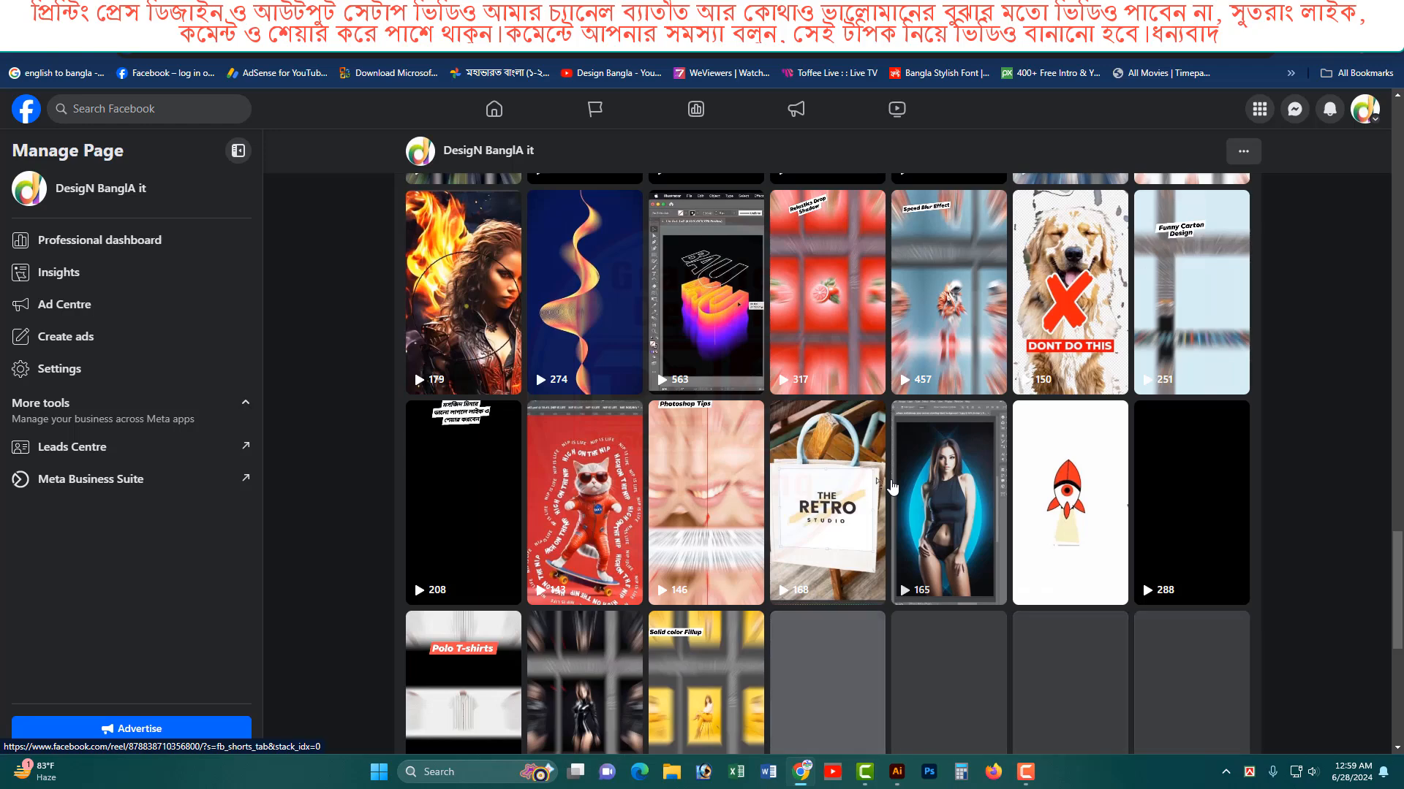
scroll(892, 486, "up", 3)
scroll(892, 486, "up", 1)
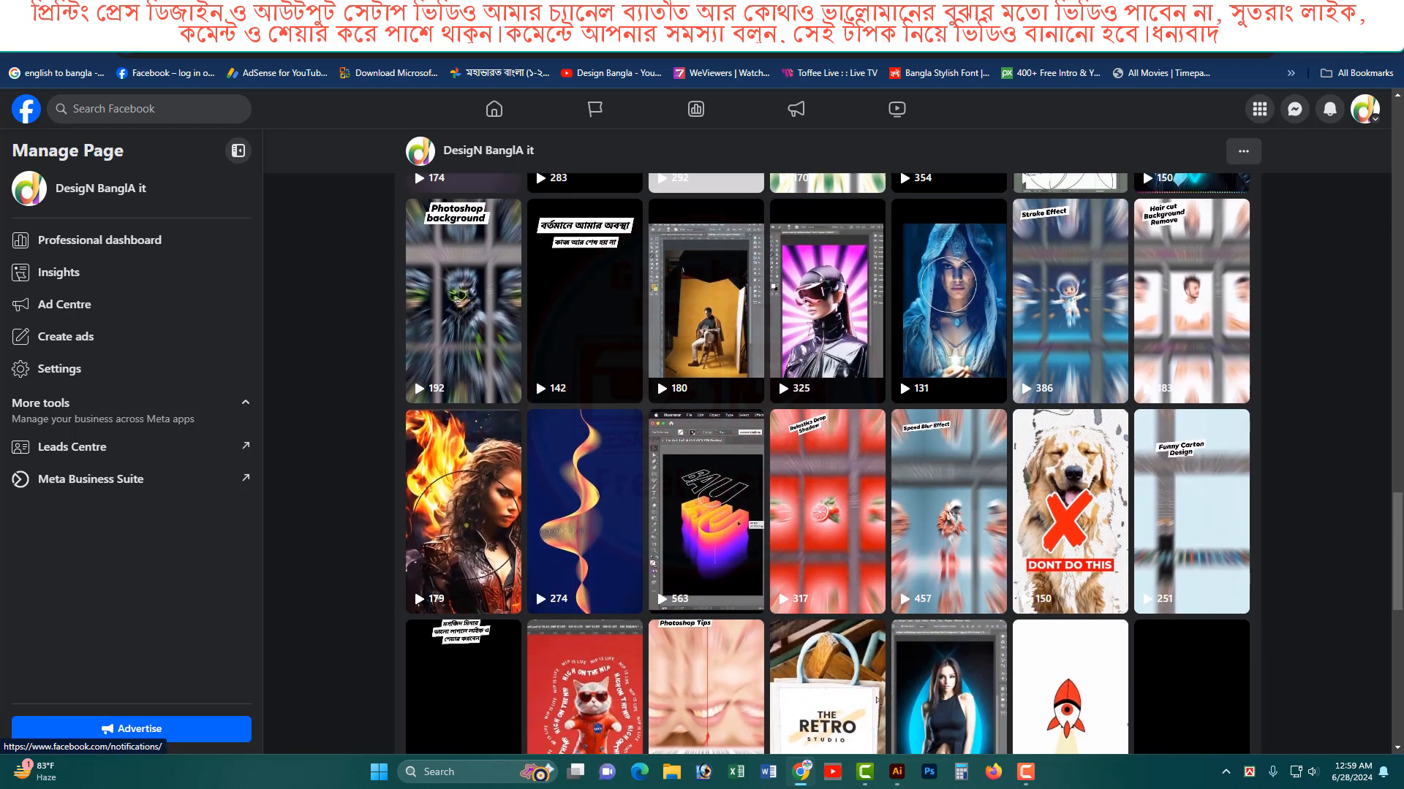
key("ctrl+Tab")
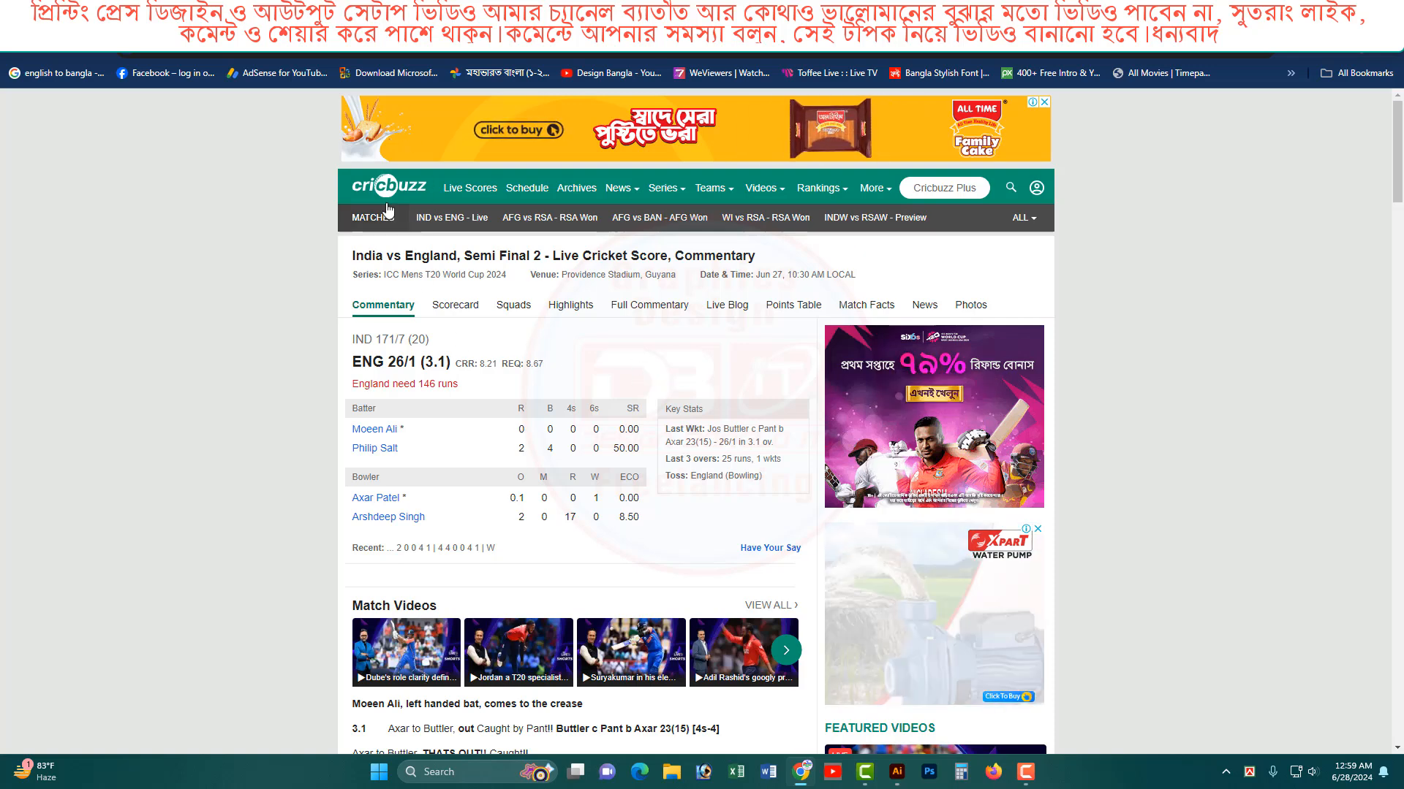
Step: Switch to Illustrator and examine the two folding card spreads with their page order 2-3 and 4-1
left_click(897, 772)
left_click_drag(981, 456, 281, 119)
left_click(734, 454)
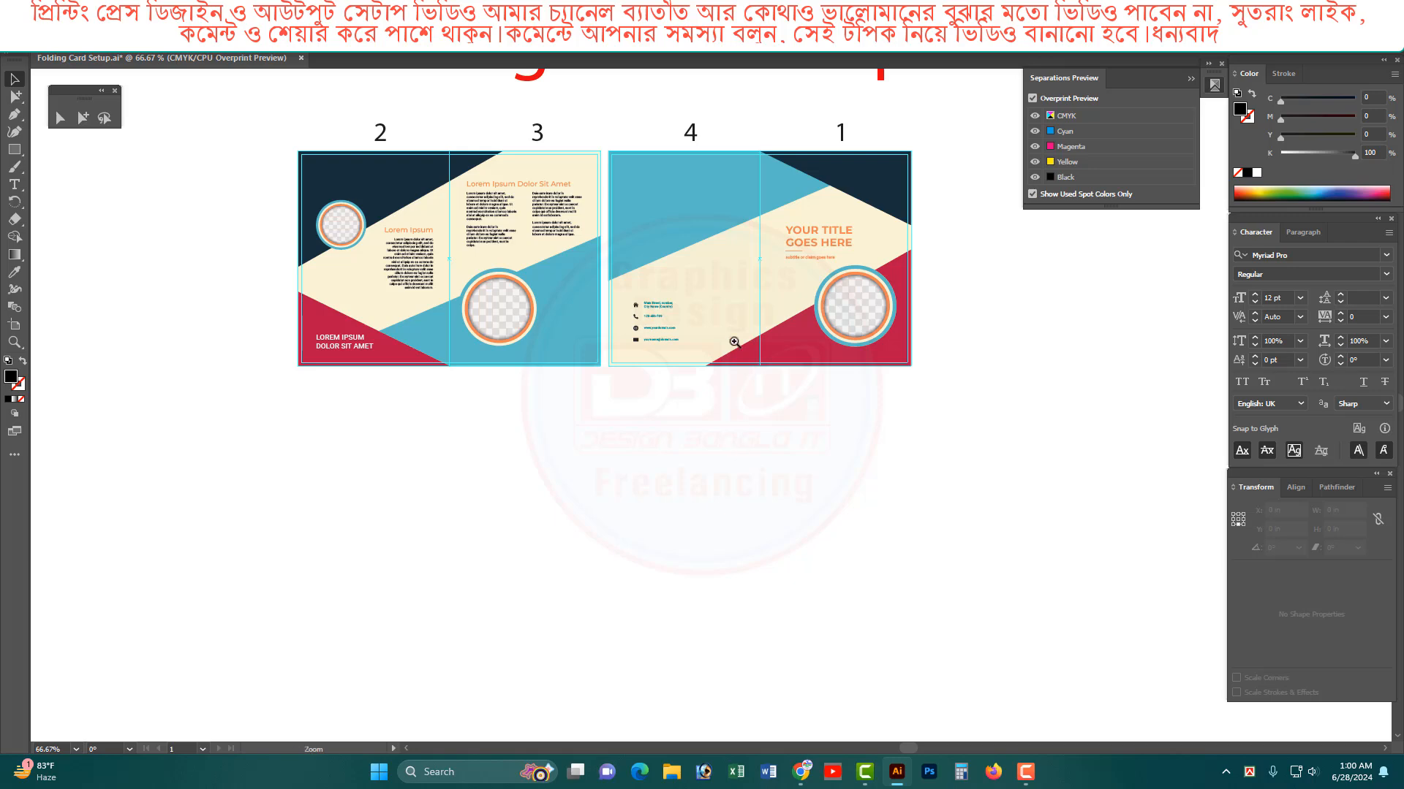
left_click_drag(736, 274, 734, 394)
left_click(793, 401, "ctrl+alt")
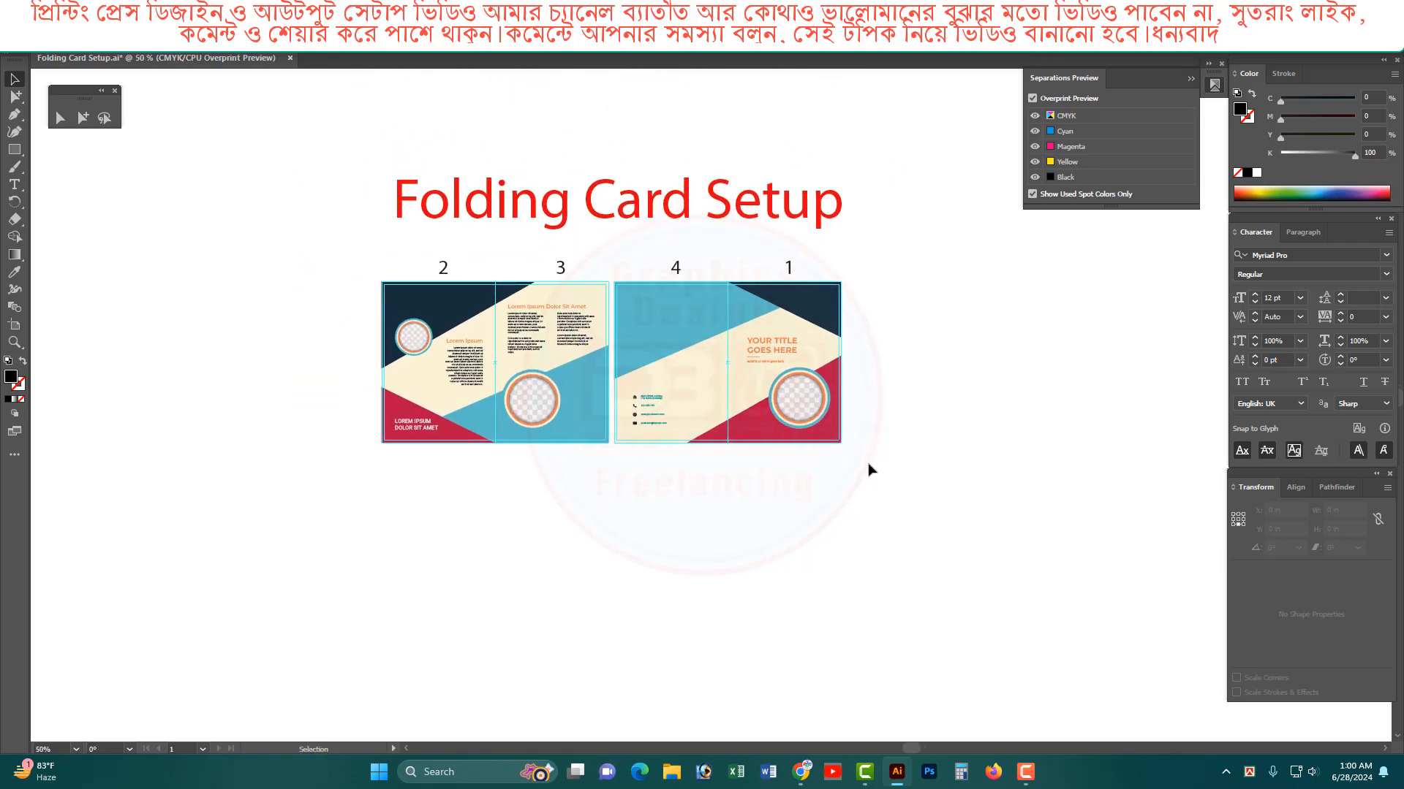
left_click(816, 485, "ctrl+alt")
left_click_drag(804, 503, 818, 431)
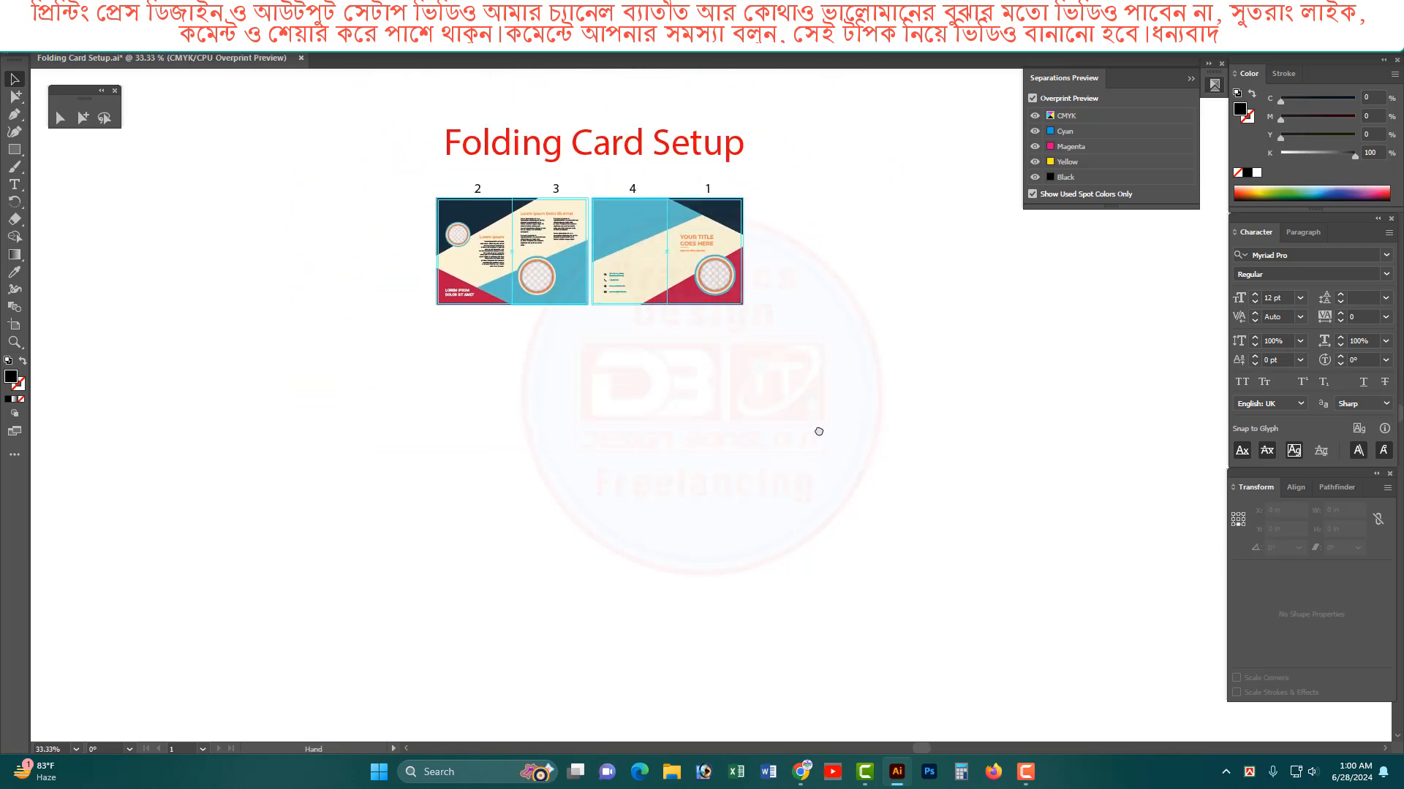
left_click(661, 265)
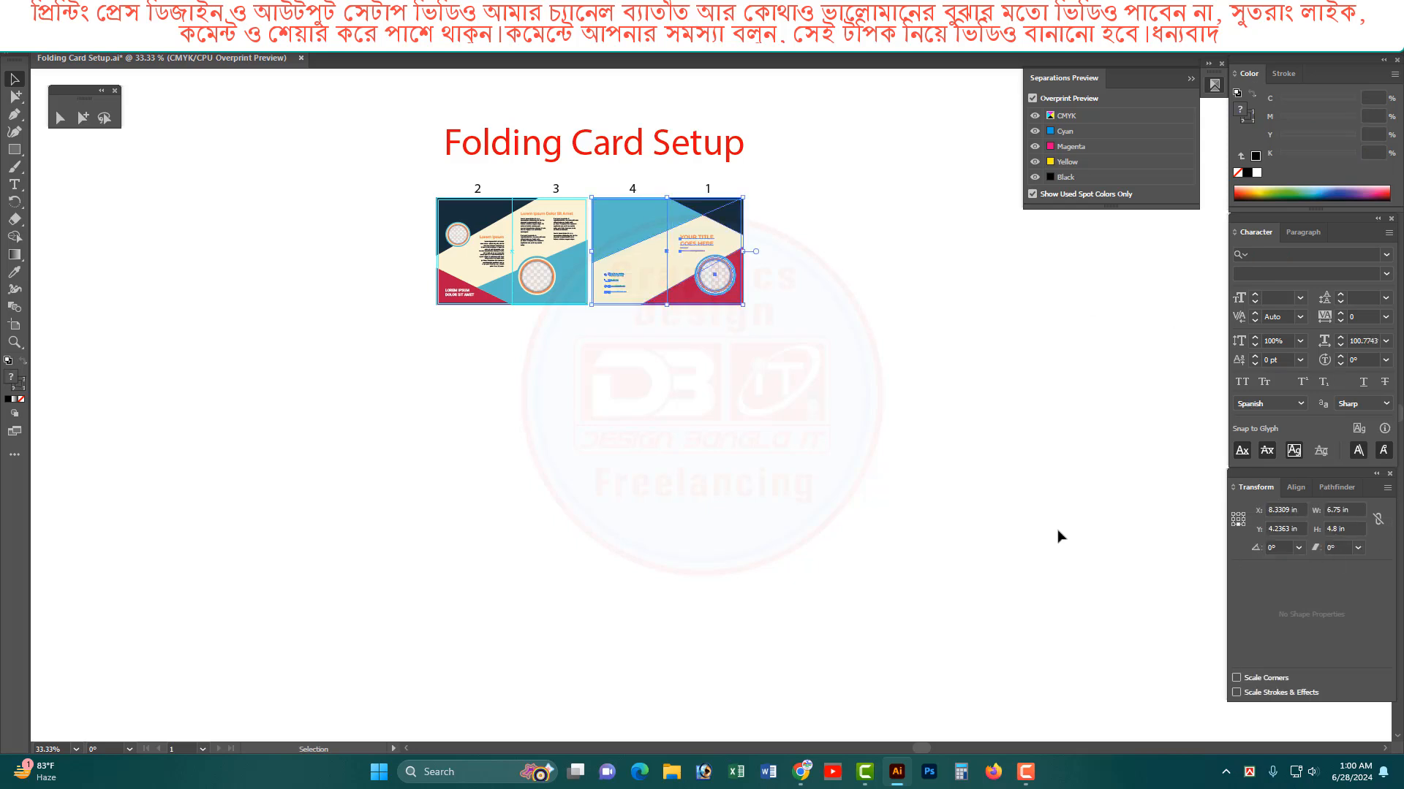
left_click_drag(391, 165, 899, 393)
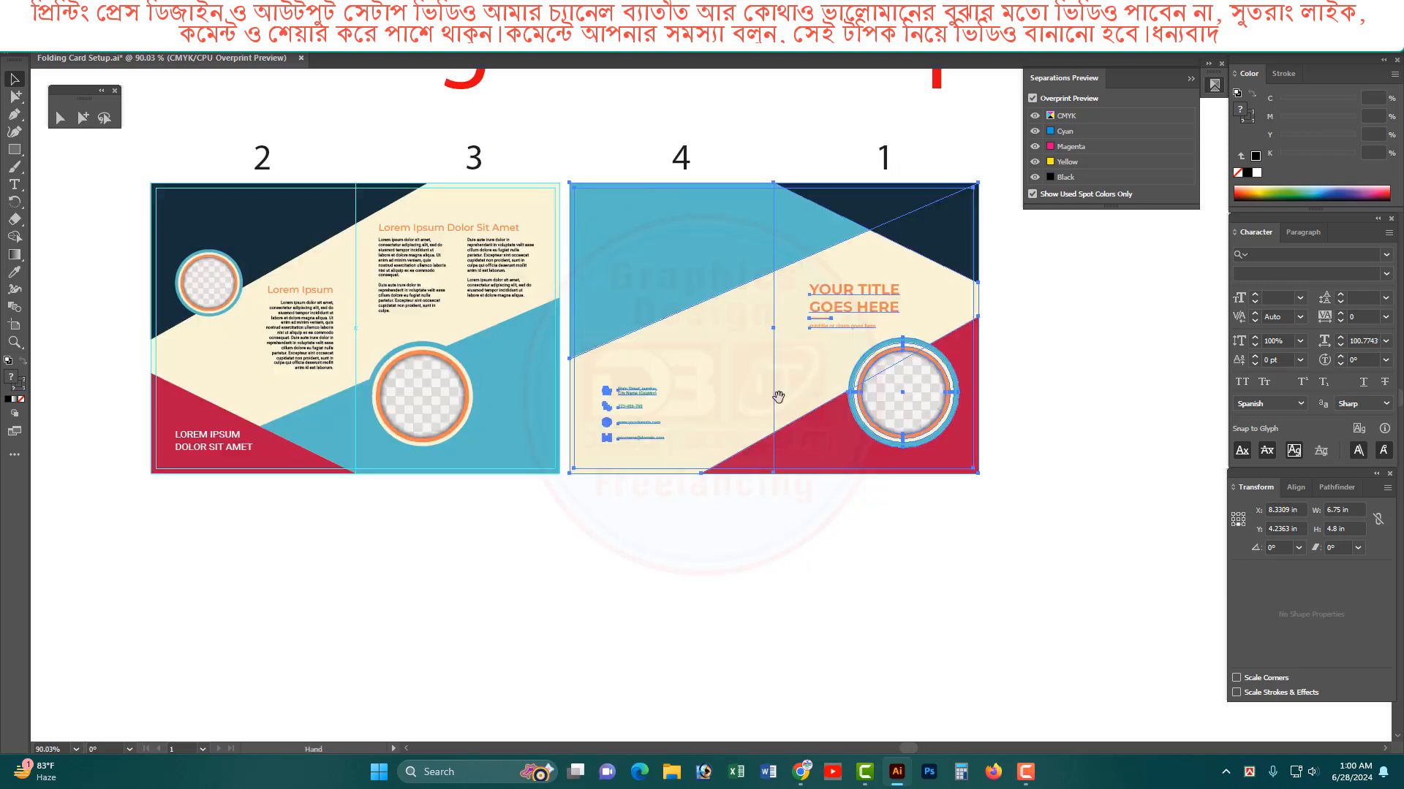
left_click_drag(648, 418, 725, 420)
left_click(813, 558)
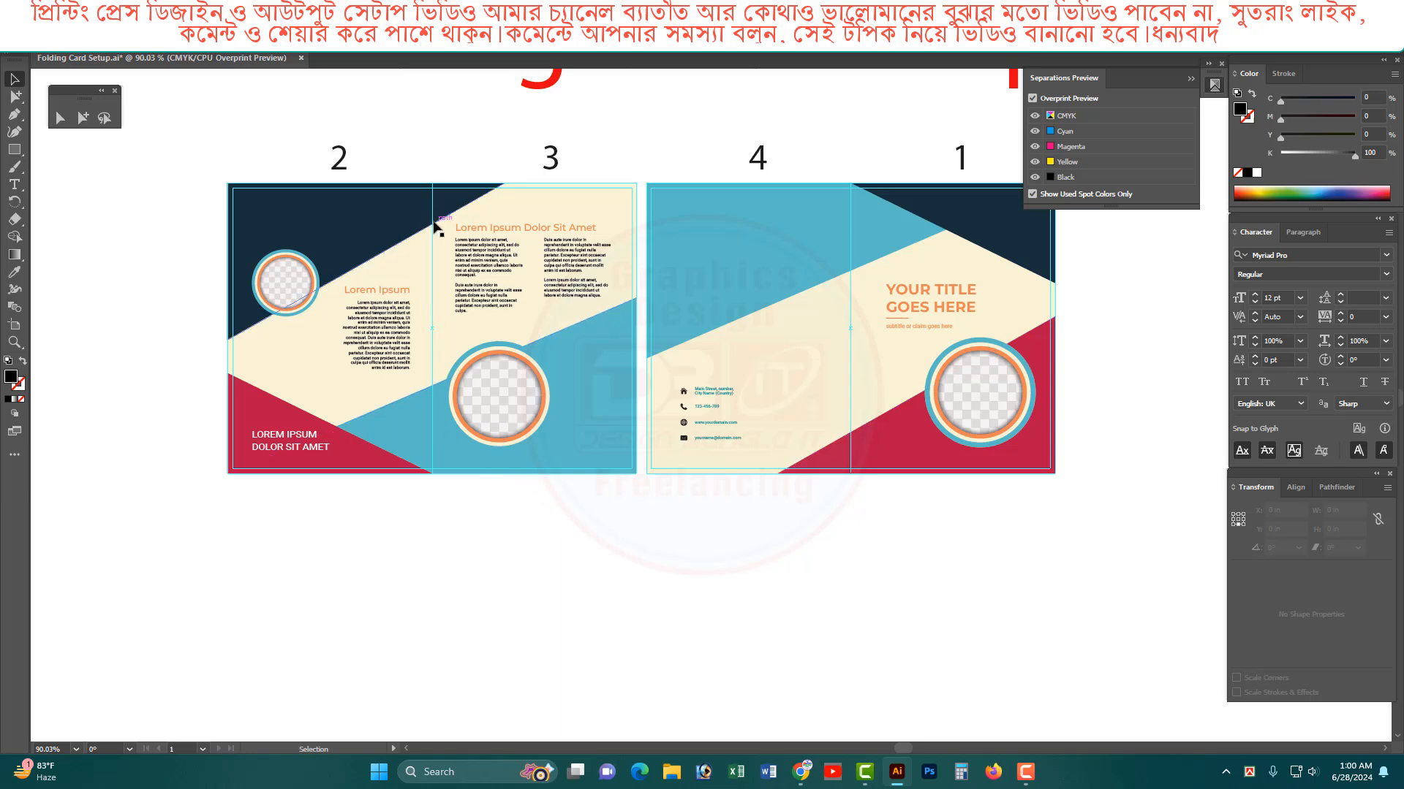
Step: Move the outer spread with pages 4 and 1 below the inner spread and place a duplicate to its right
left_click(768, 518, "ctrl+alt")
left_click(768, 518, "ctrl+alt")
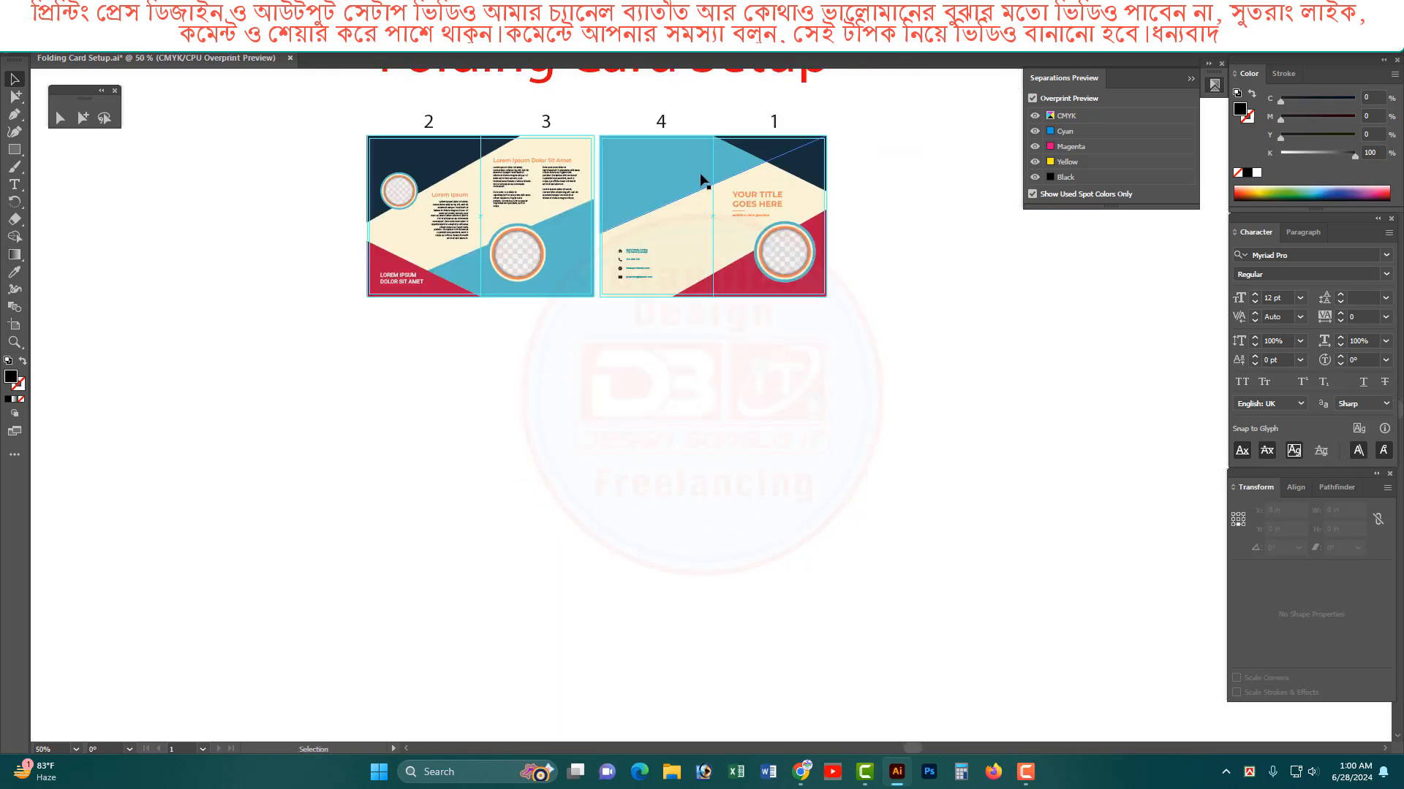
left_click_drag(702, 178, 670, 465)
left_click_drag(370, 319, 1011, 568)
left_click_drag(664, 486, 759, 477)
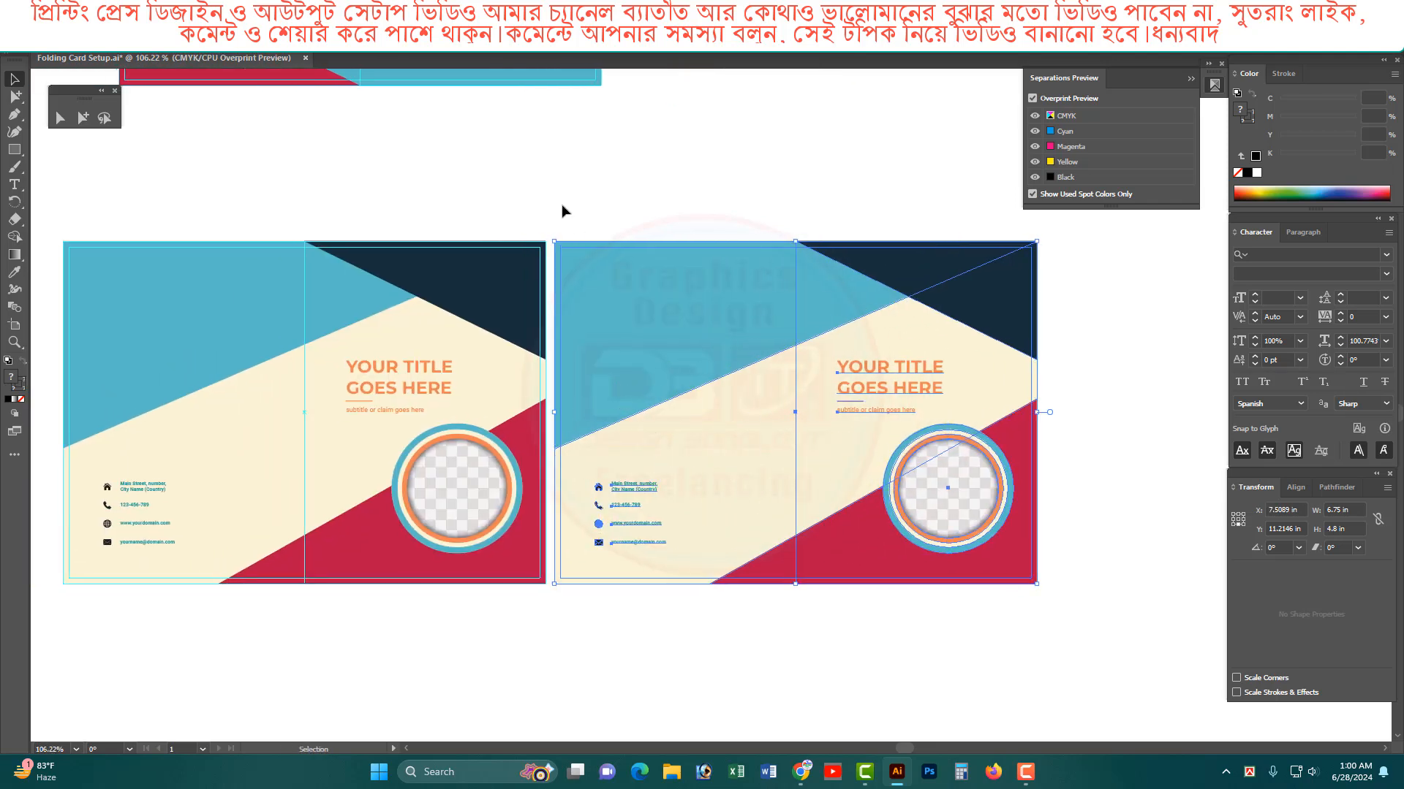
Step: Close the gap between the two outer spreads so their facing edges touch exactly
left_click(562, 210)
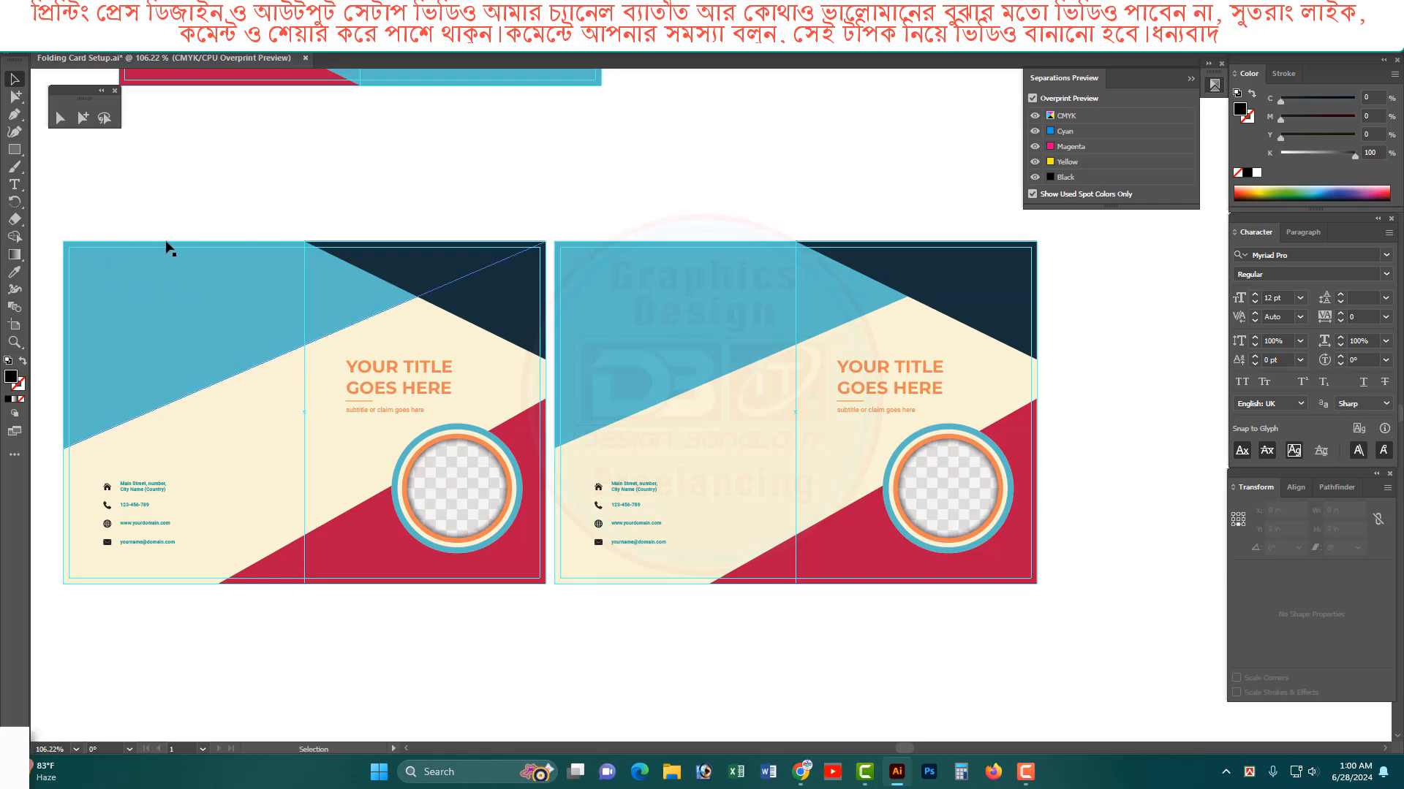
left_click(777, 326)
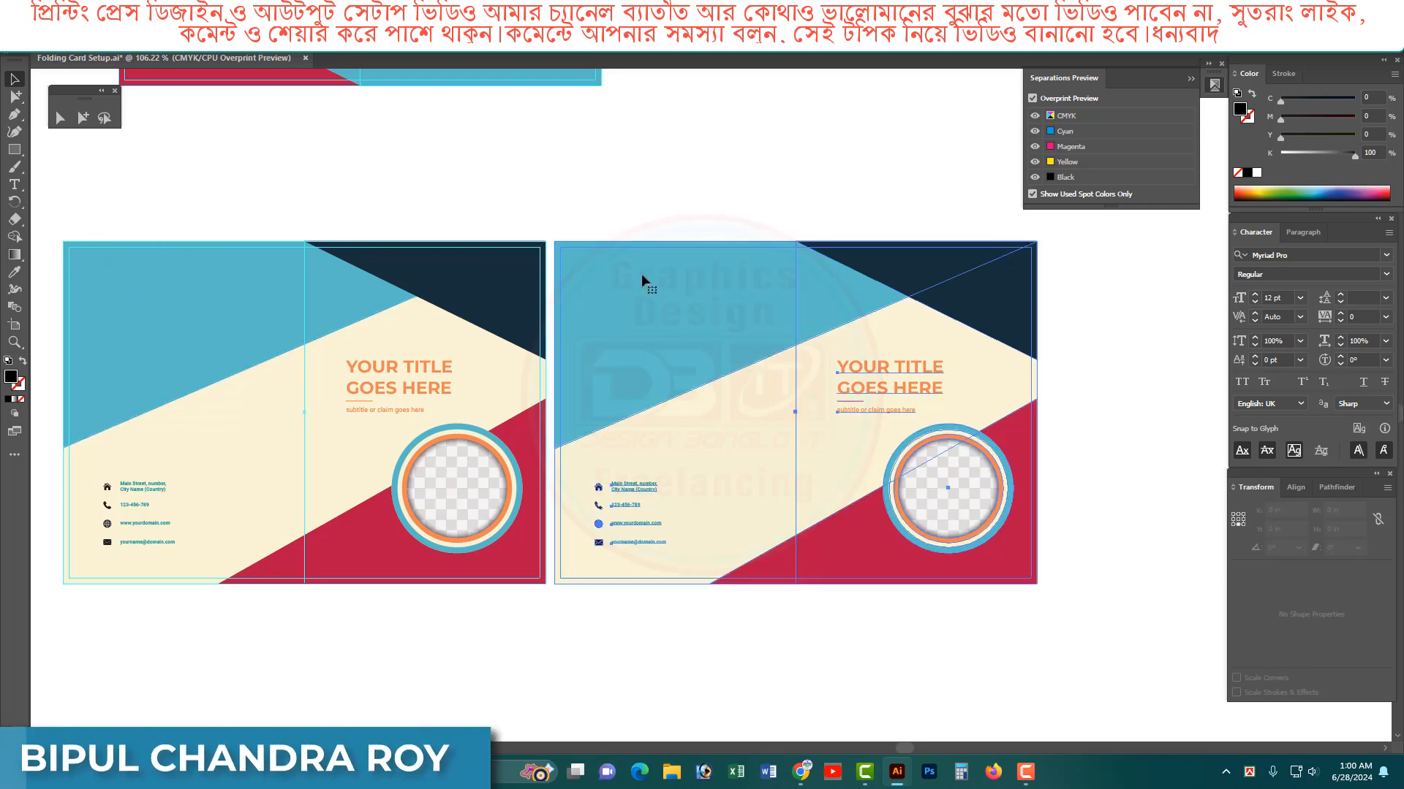
left_click_drag(468, 188, 1104, 609)
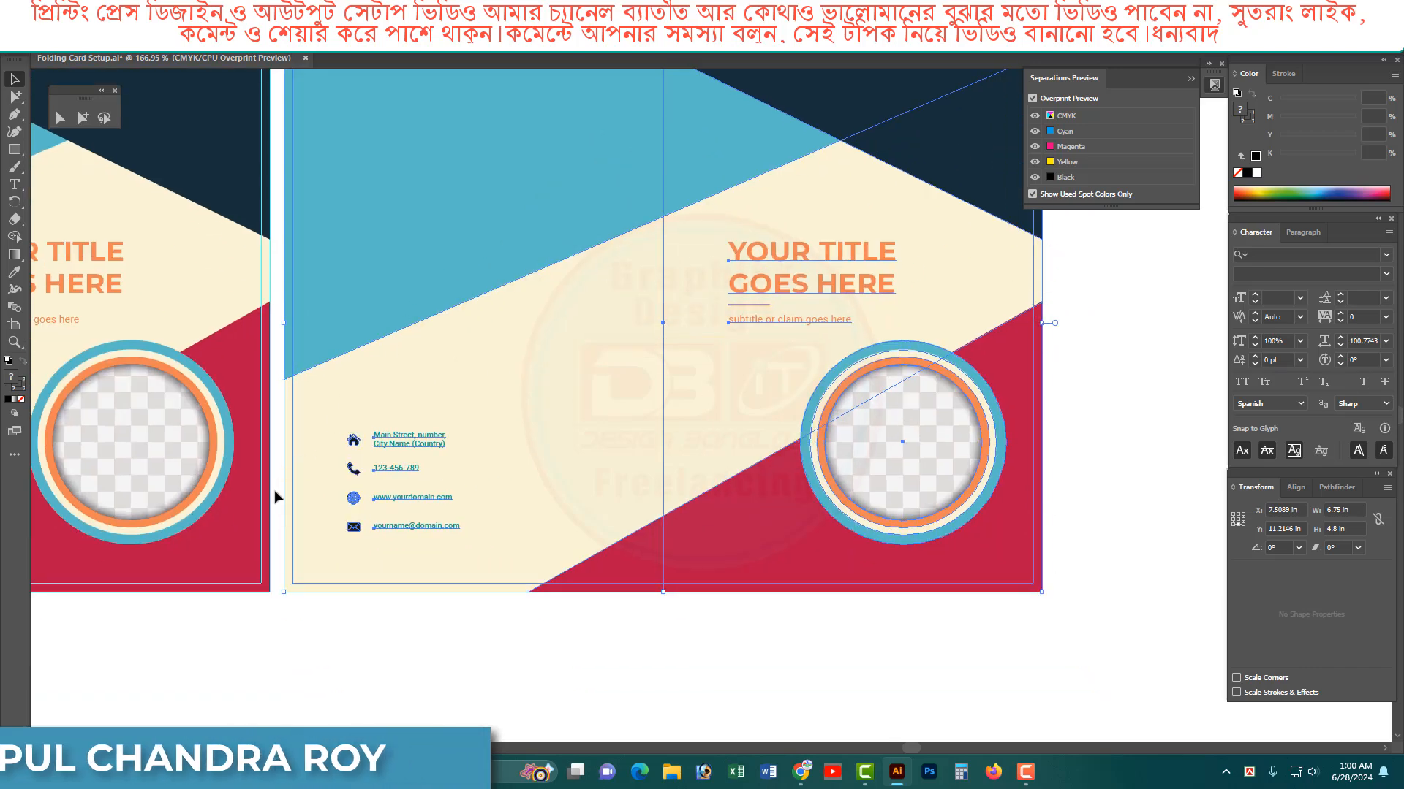
key("ctrl+minus")
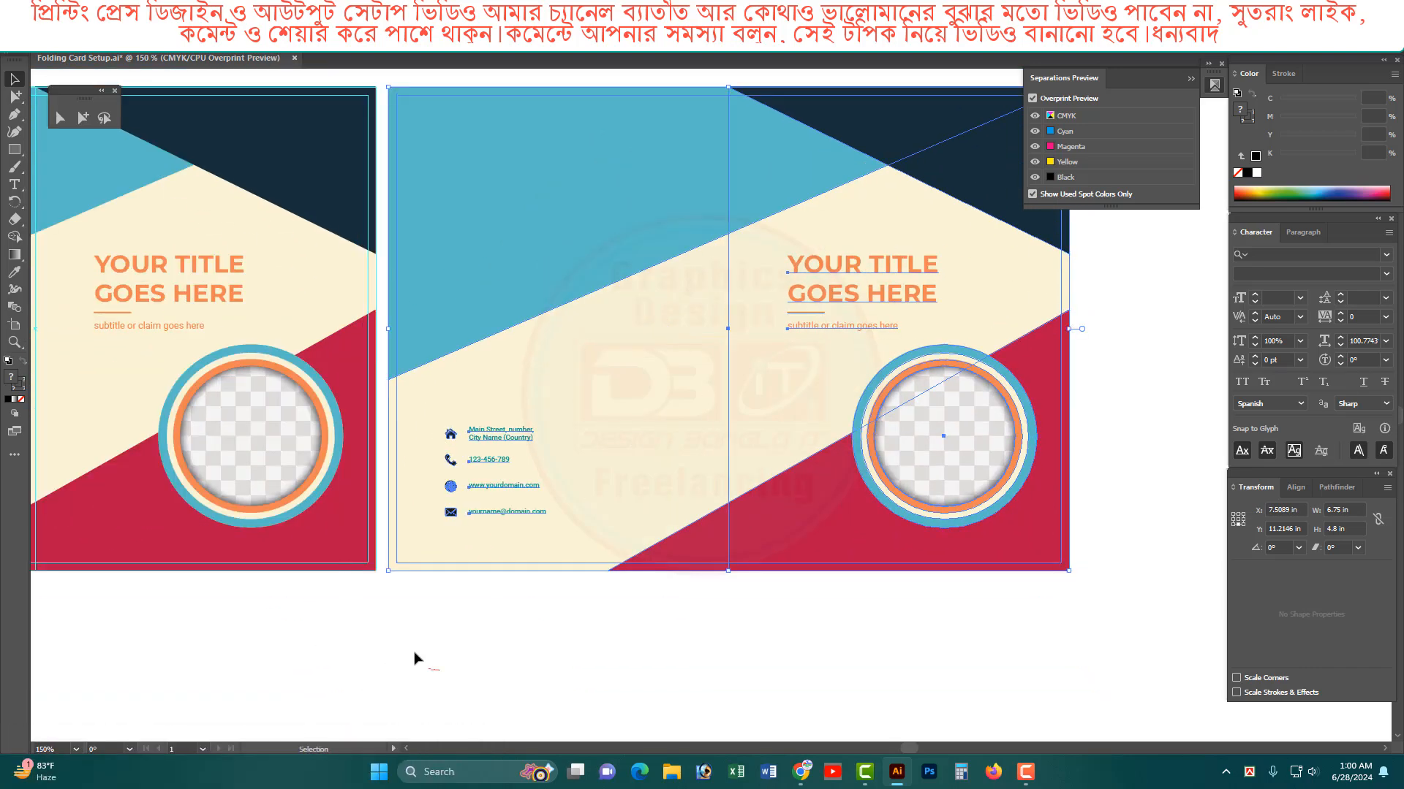
left_click(416, 658)
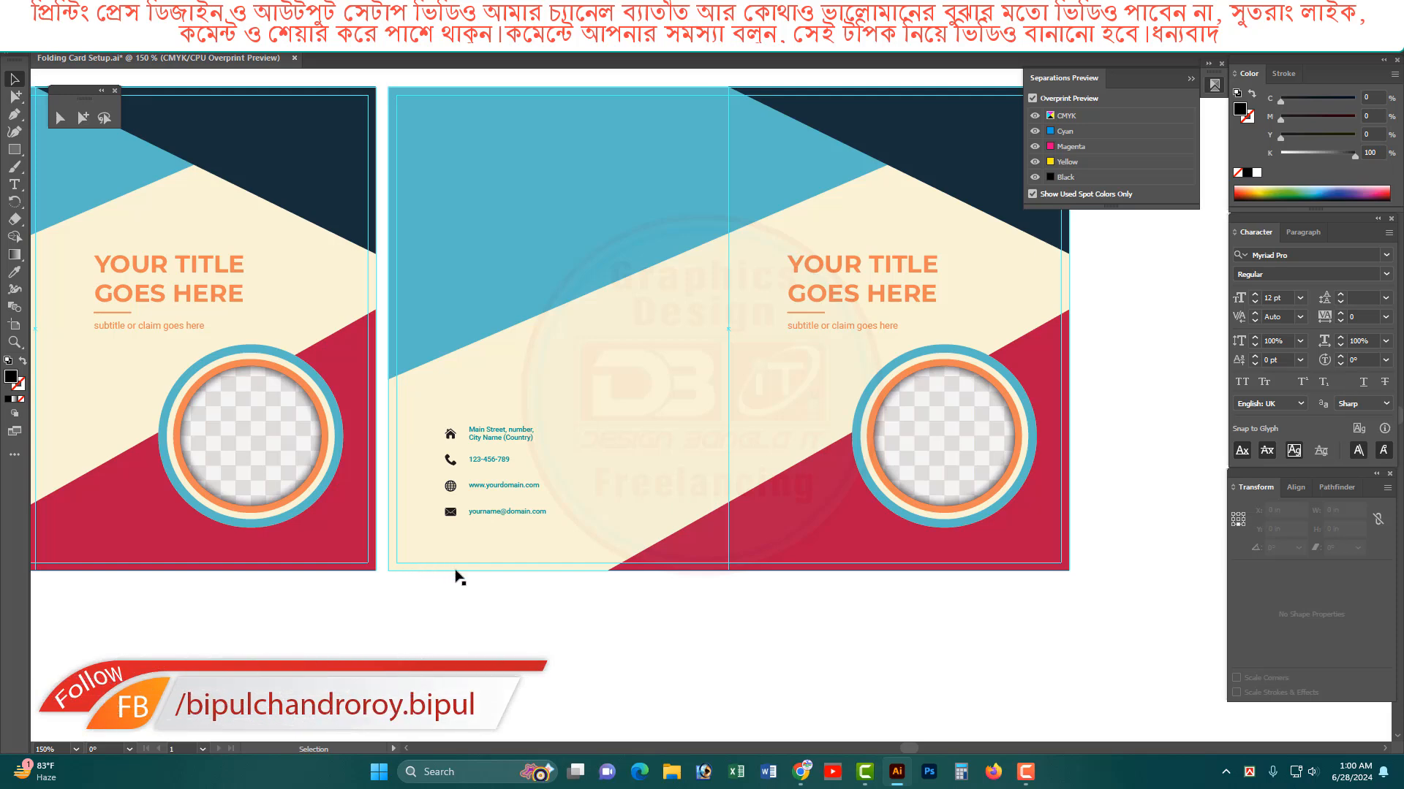
left_click(695, 436, "alt")
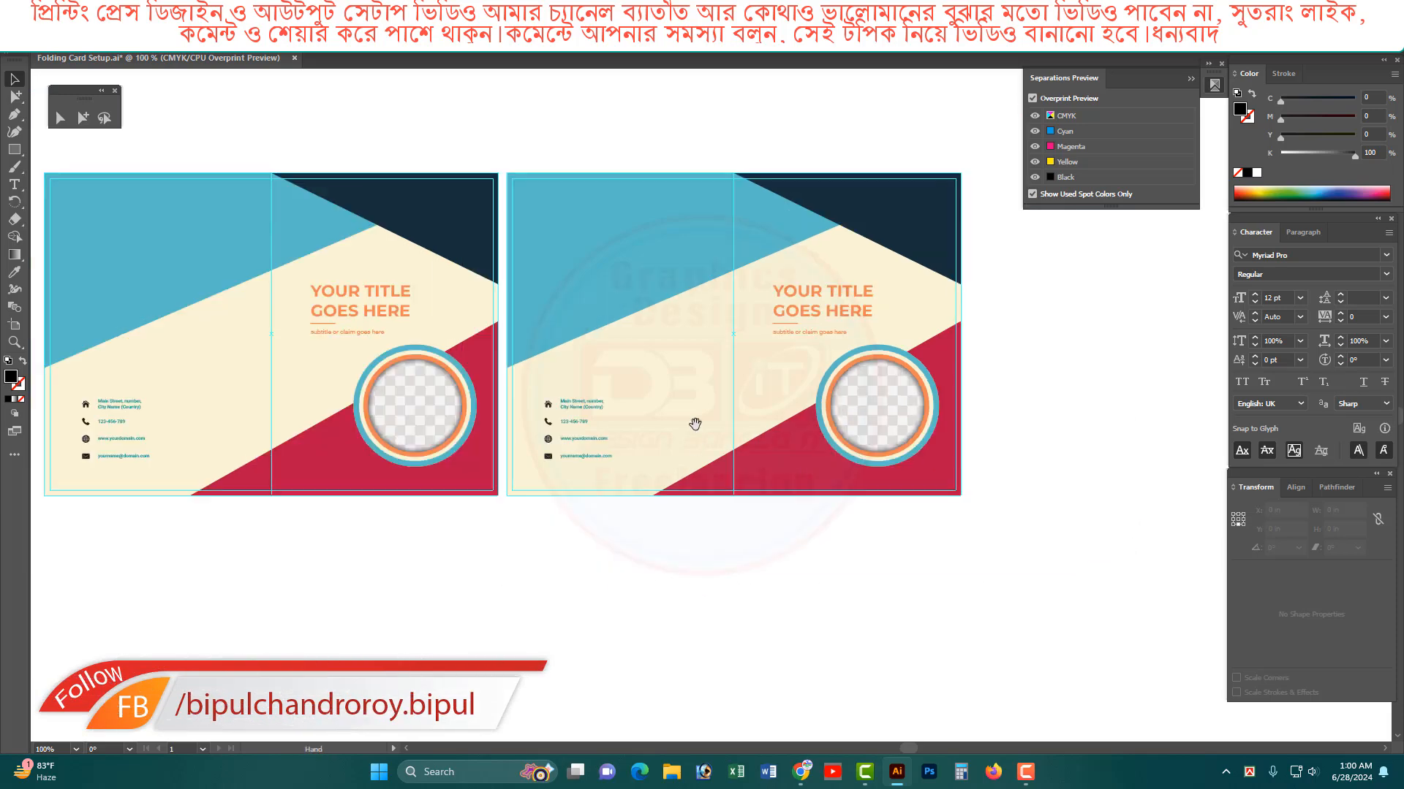
left_click_drag(458, 152, 549, 221)
left_click_drag(747, 348, 674, 343)
Step: Select both joined outer spreads and move them farther down, to about X 2.91 in and Y 12.72 in
key("ctrl+0")
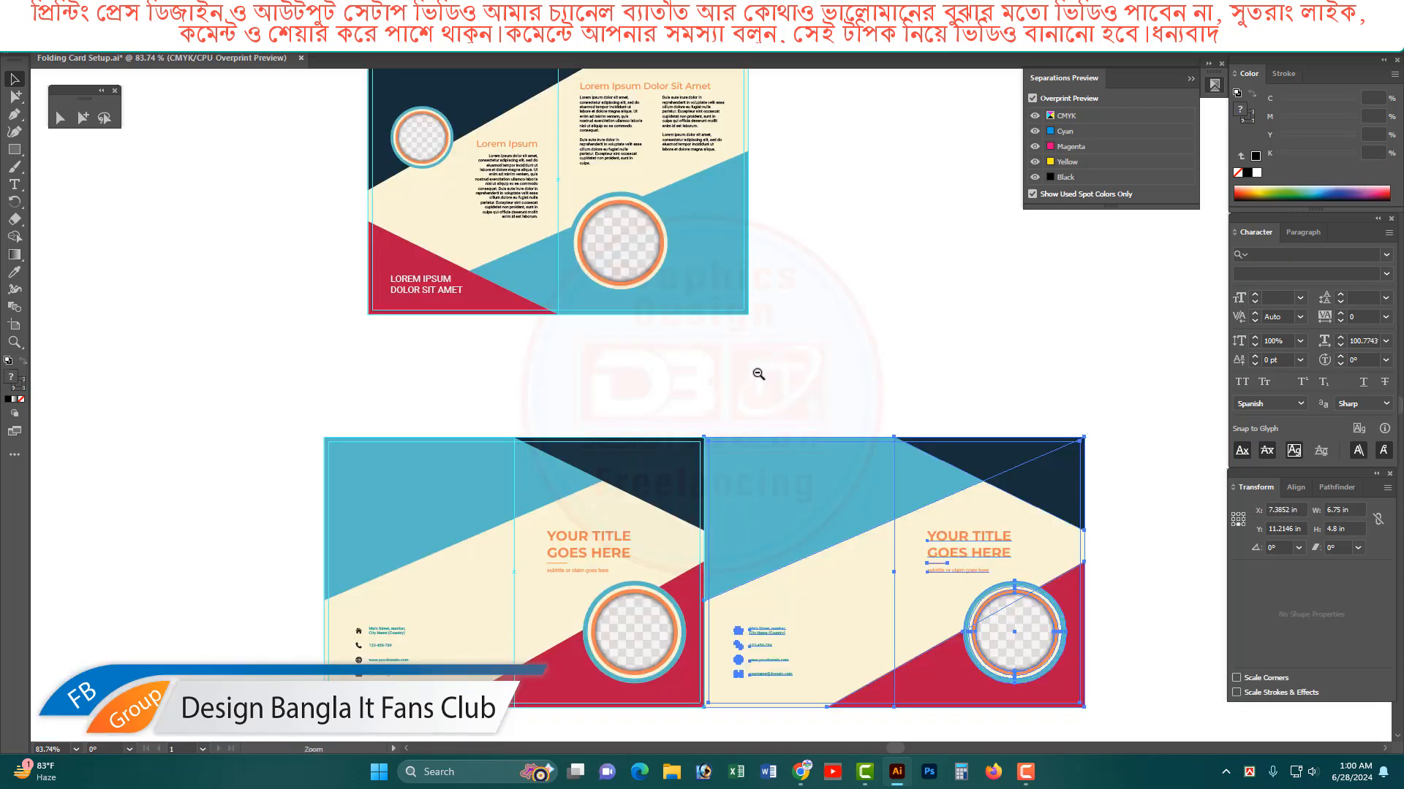
left_click(801, 404, "alt")
key("v")
left_click_drag(790, 399, 585, 508)
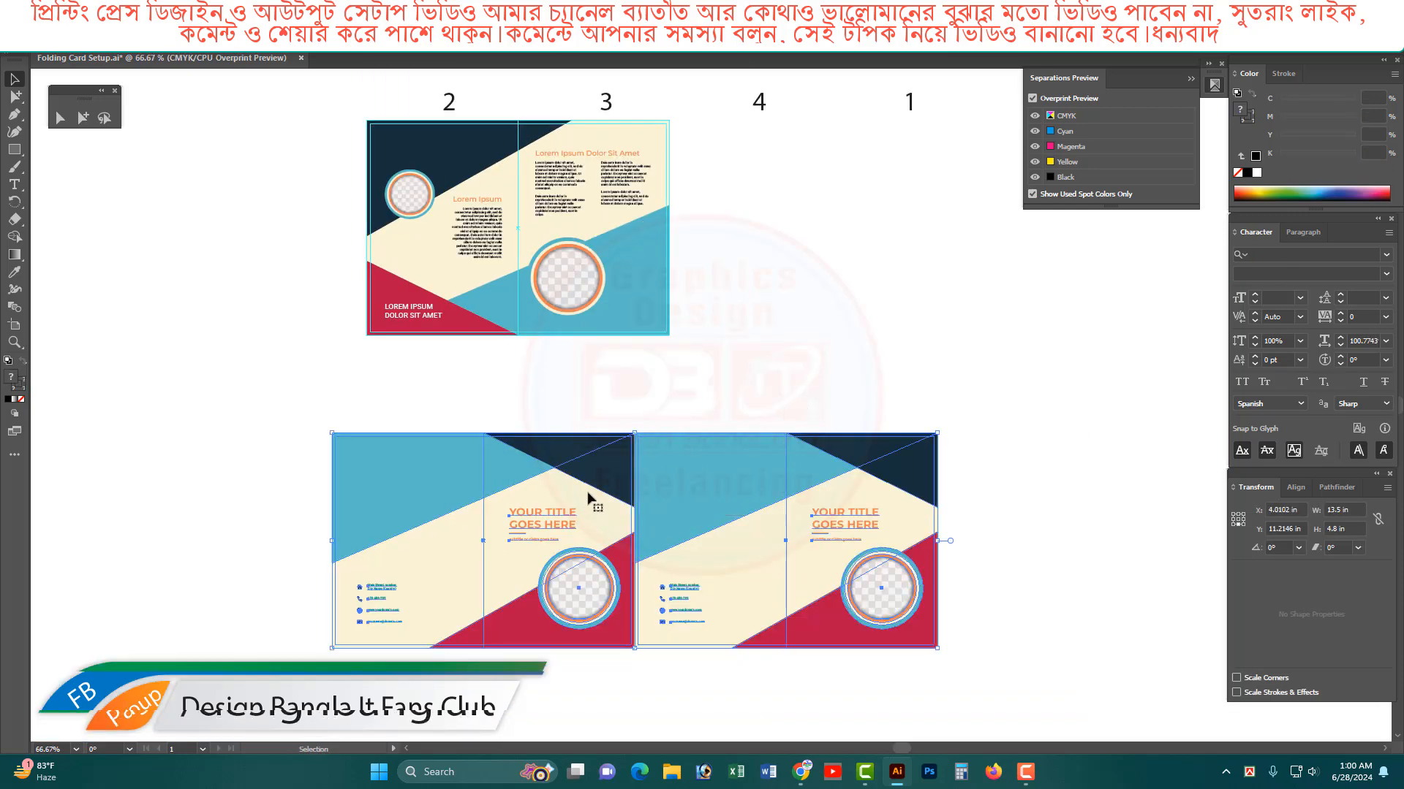
key("a")
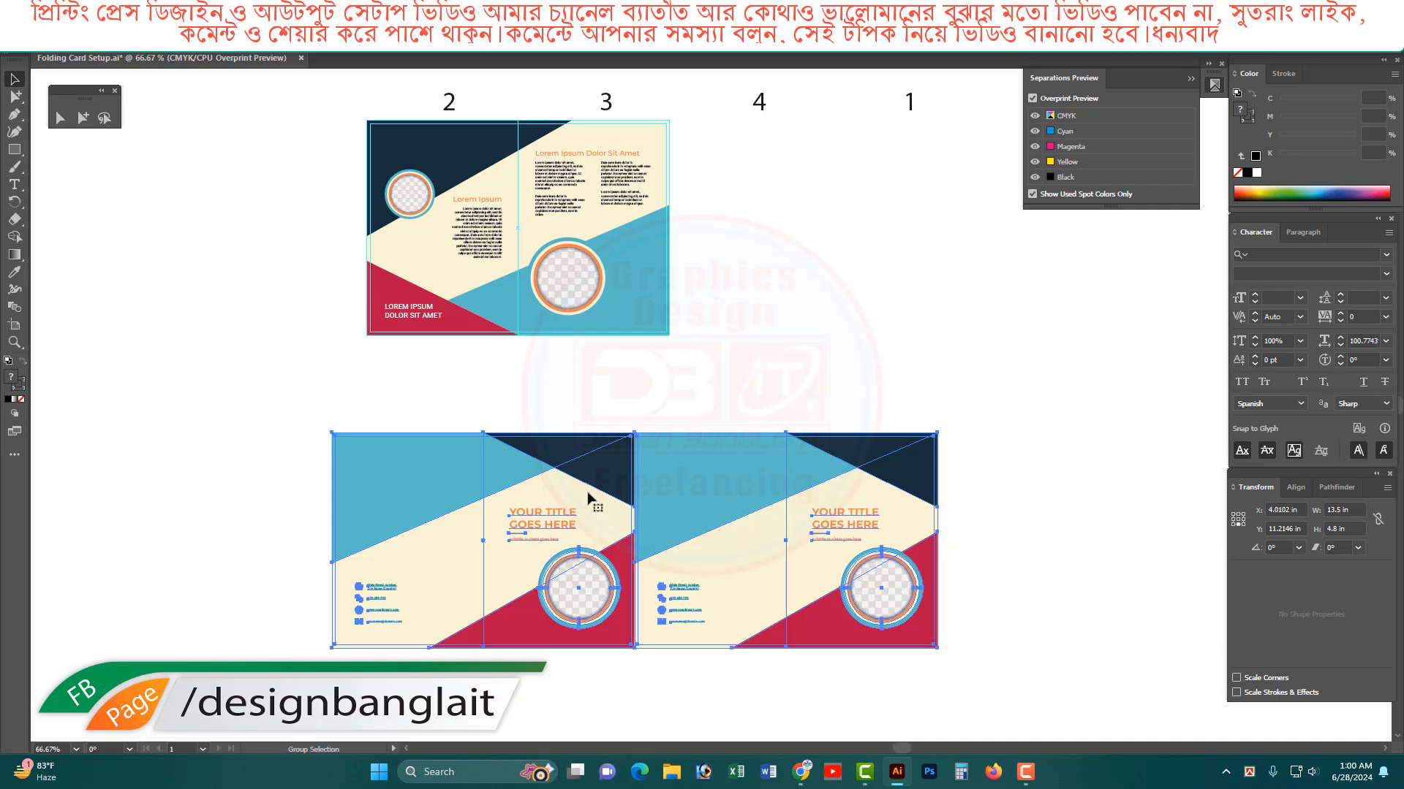
left_click(711, 476, "alt")
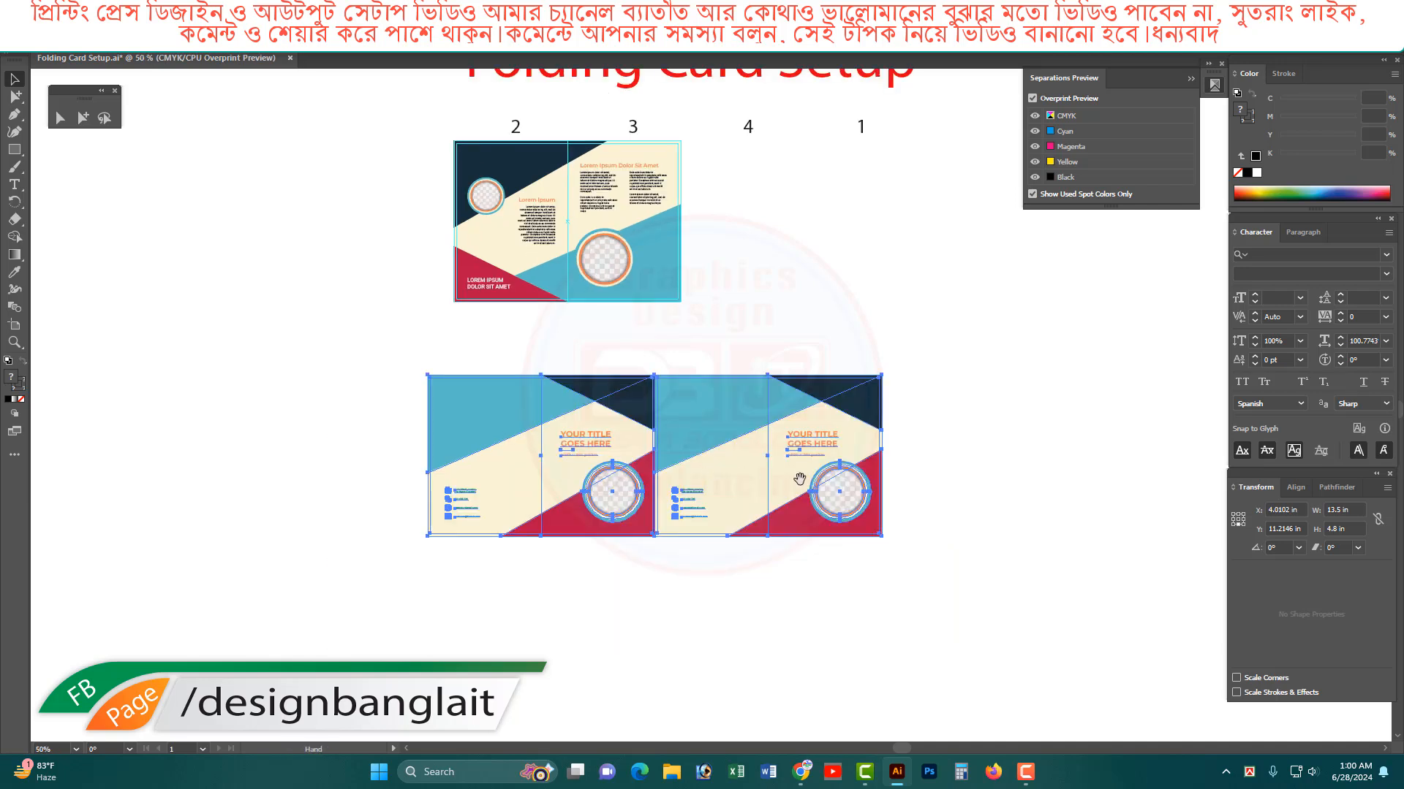
left_click_drag(800, 479, 778, 430)
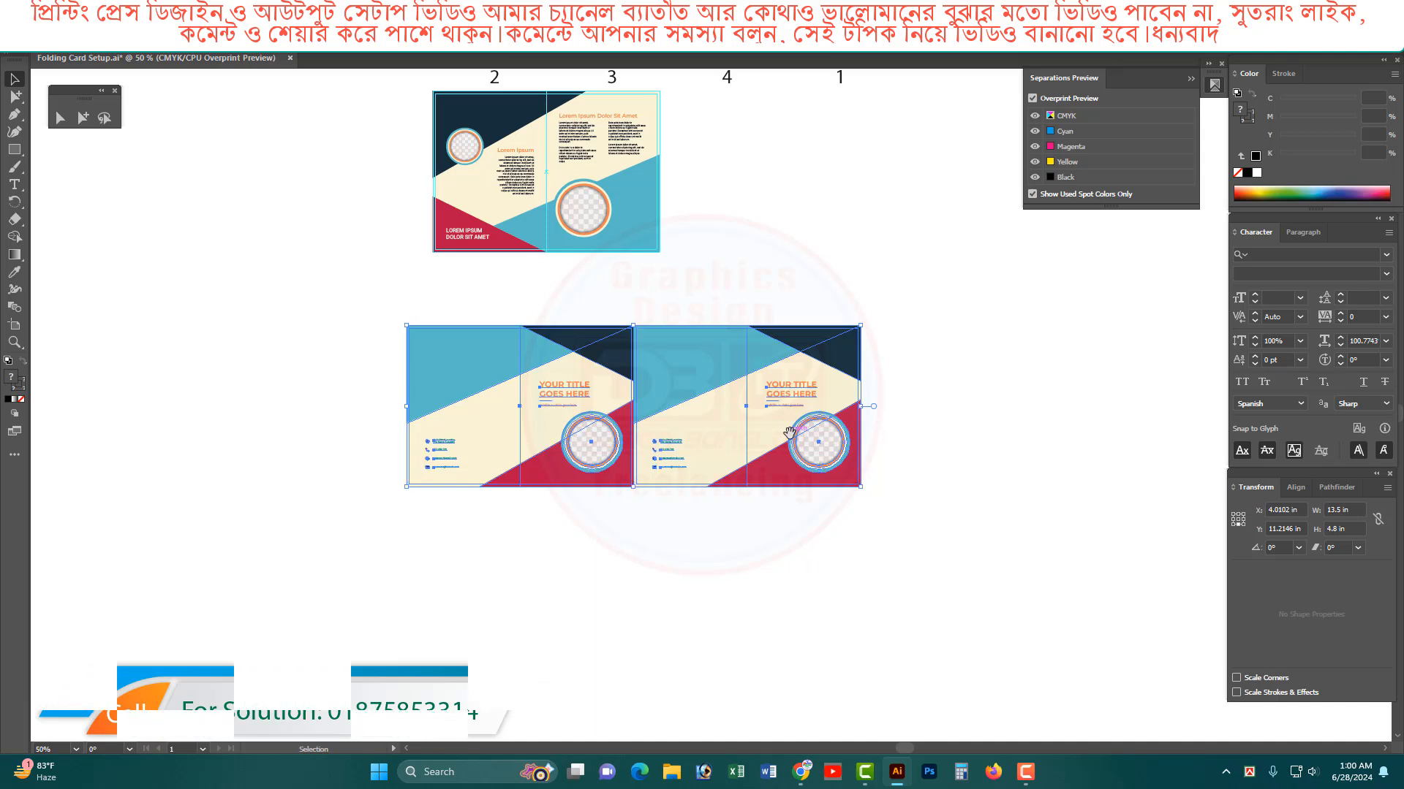
left_click_drag(777, 421, 740, 473)
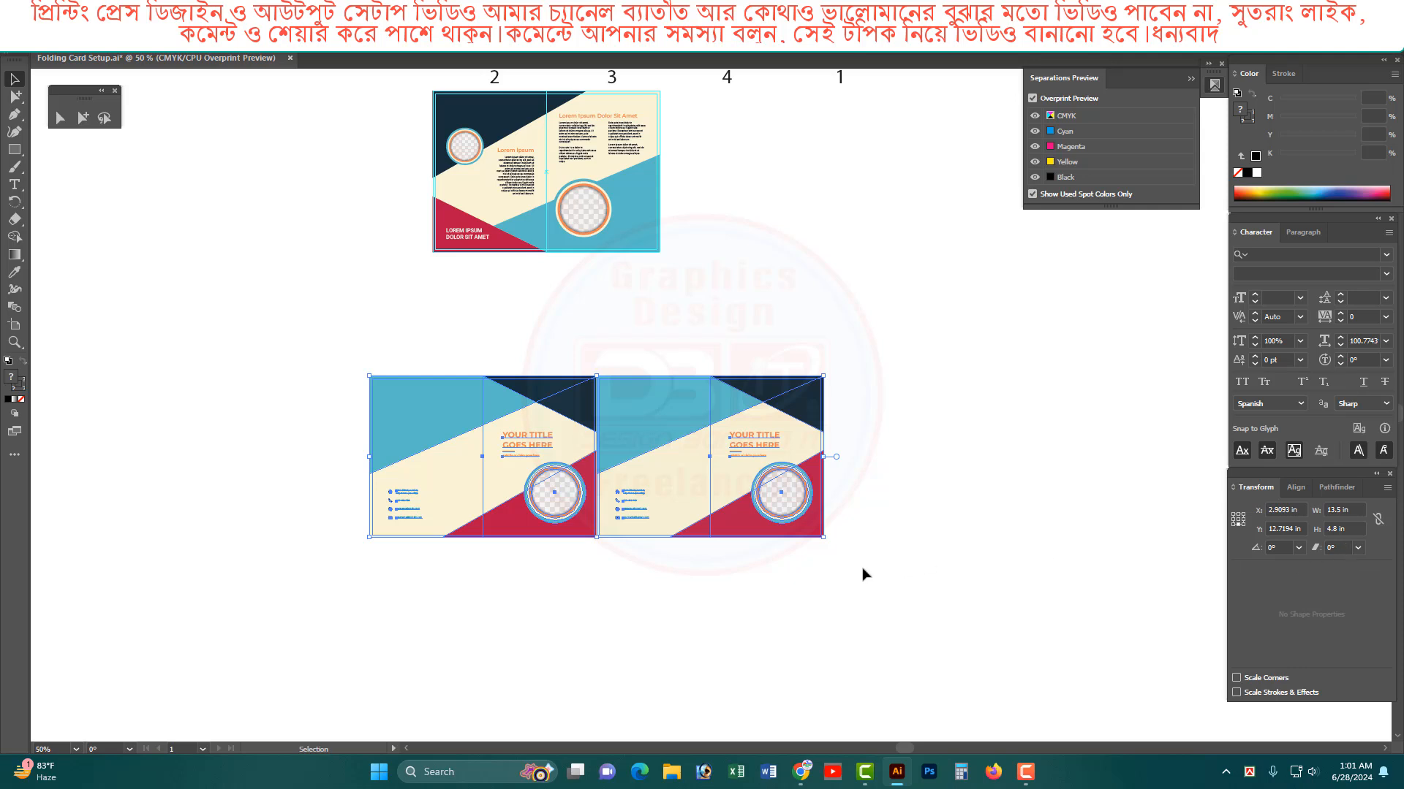
Step: Rotate the joined pair of outer spreads 90° so they stack vertically
left_click_drag(877, 613, 517, 399)
key("r")
left_click_drag(827, 538, 728, 266)
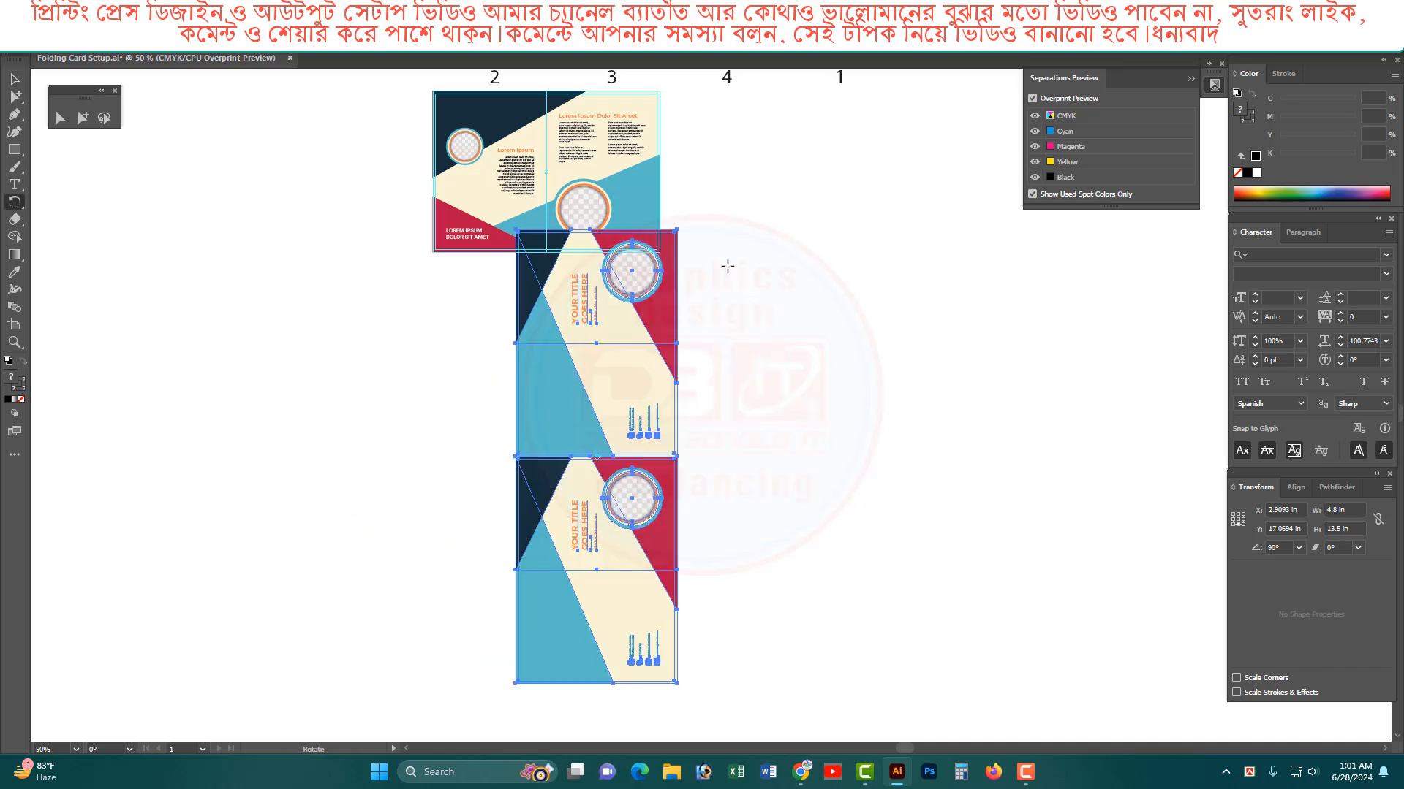
Step: Move the rotated pair of outer spreads into the empty area to the right of the inner spread
key("v")
left_click_drag(588, 355, 442, 407)
left_click_drag(734, 470, 736, 402)
left_click(627, 429)
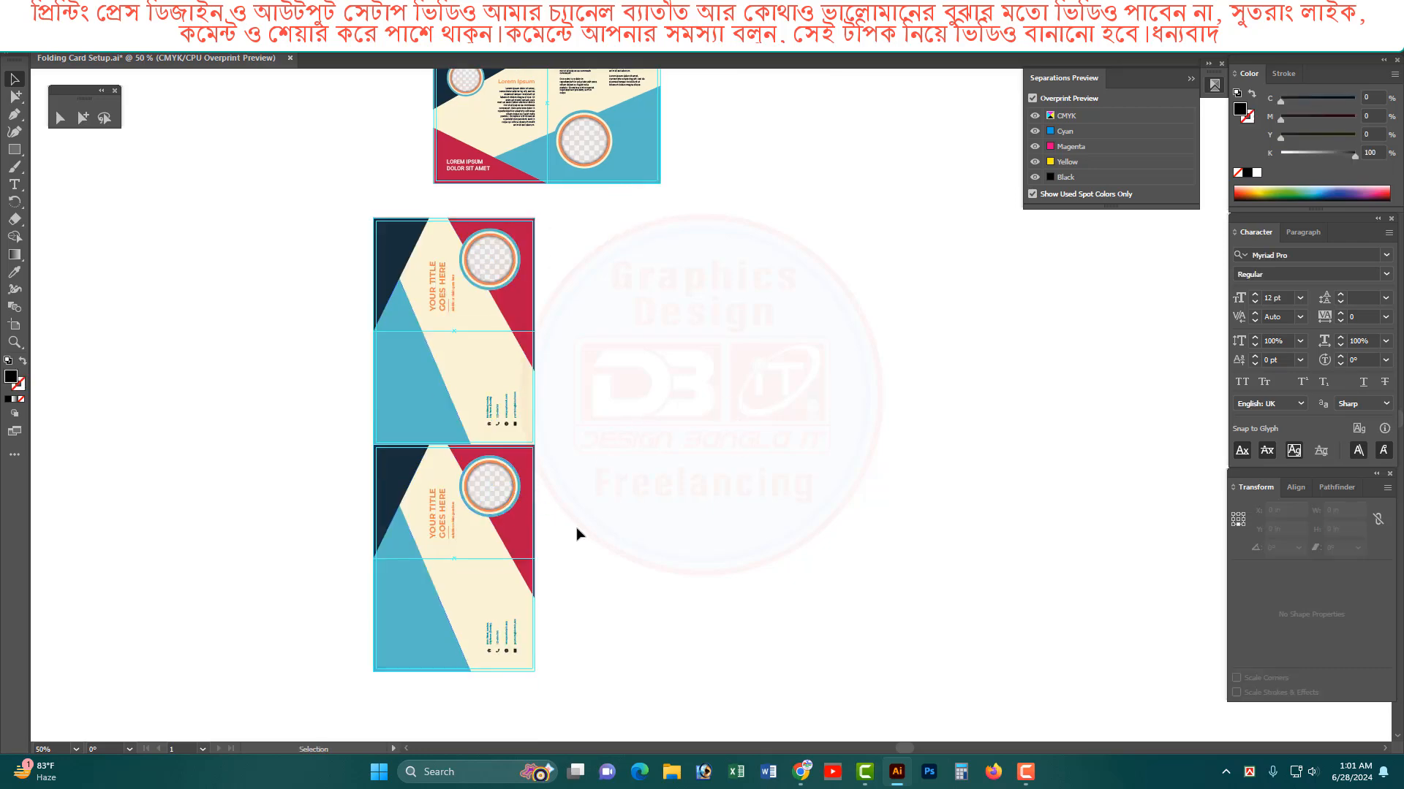
left_click_drag(606, 545, 433, 379)
left_click_drag(432, 379, 988, 409)
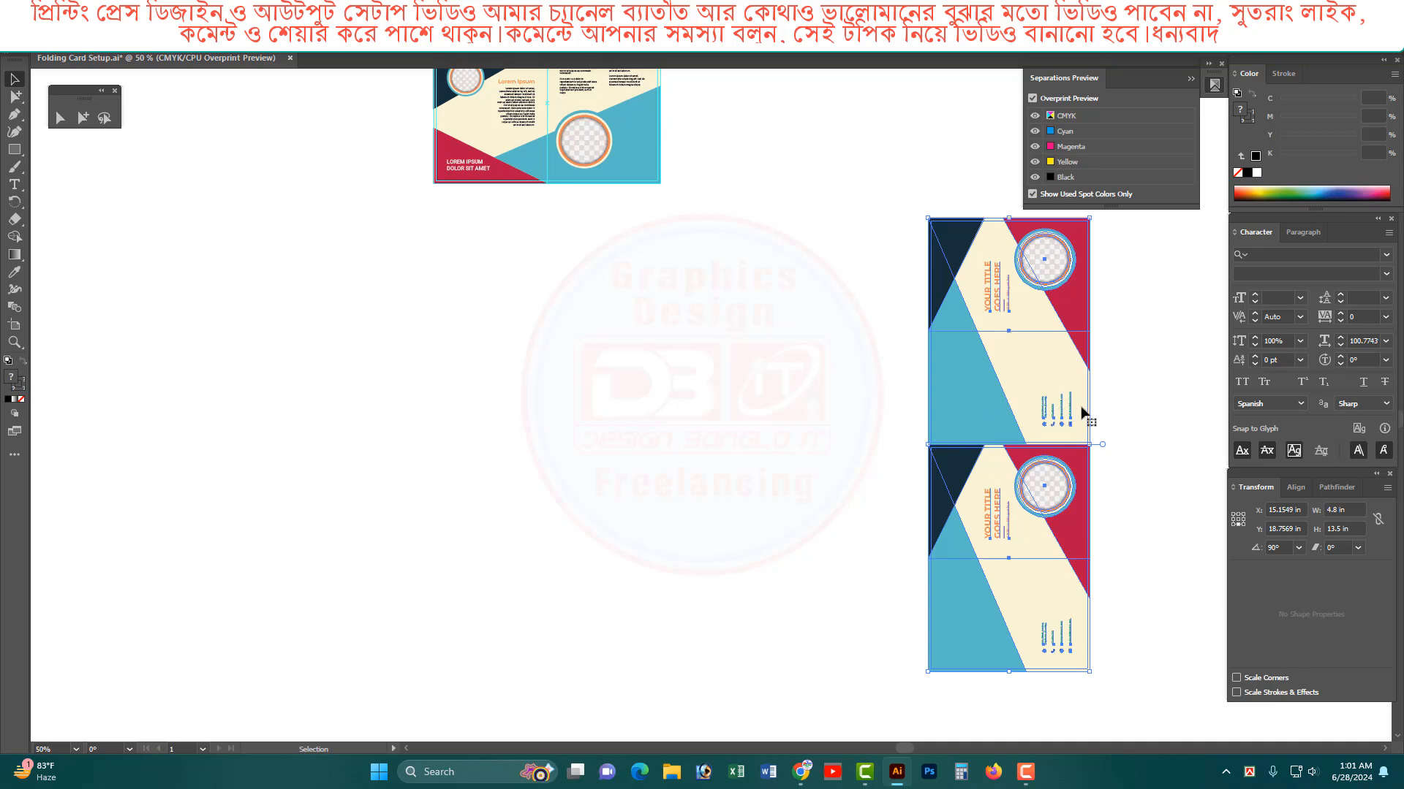
Step: Duplicate the rotated pair to its left and butt the two columns together into a four-up layout
left_click_drag(1082, 410, 950, 402)
left_click_drag(834, 188, 1009, 312)
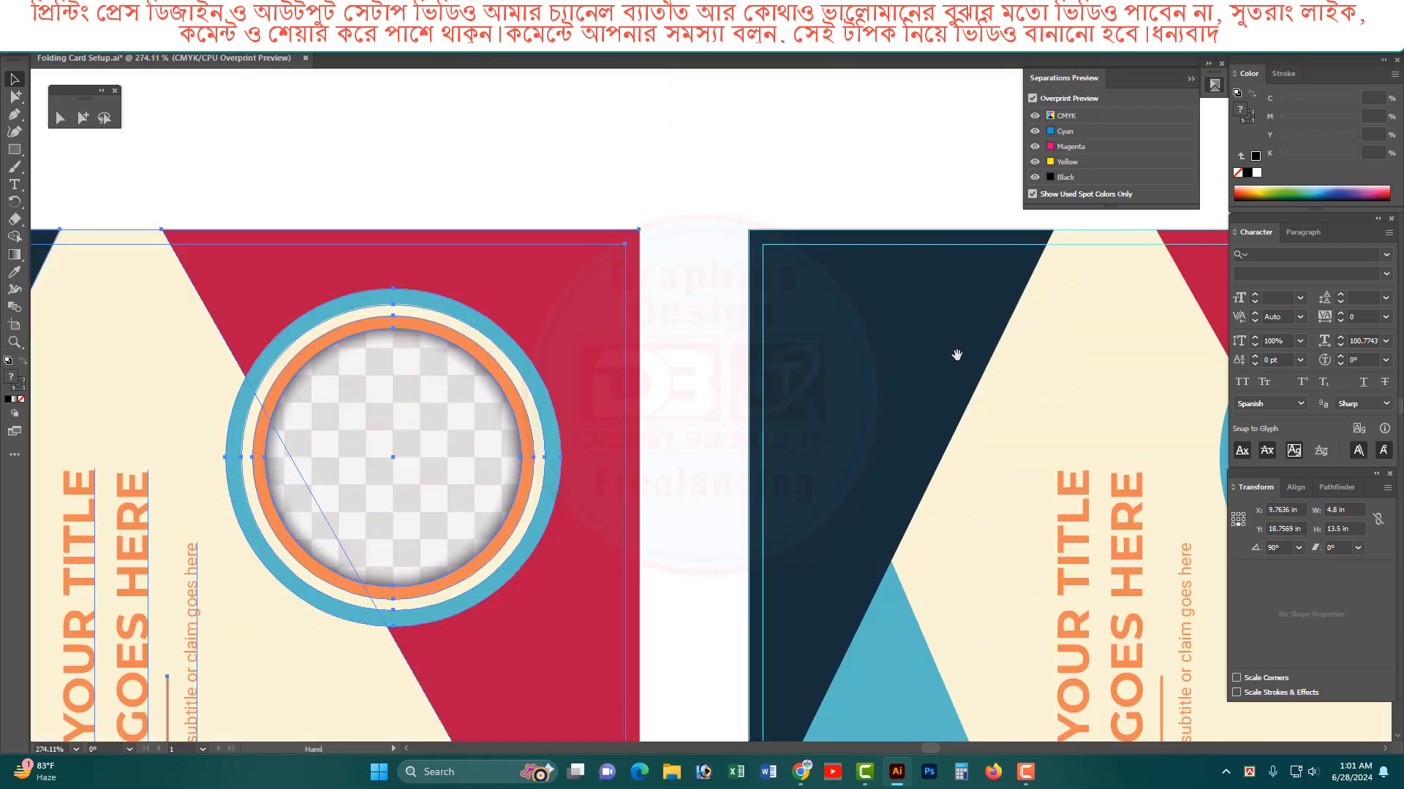
left_click_drag(640, 336, 743, 347)
Step: Move the inner spread with pages 2 and 3 down beside the four-up outer layout
key("ctrl+0")
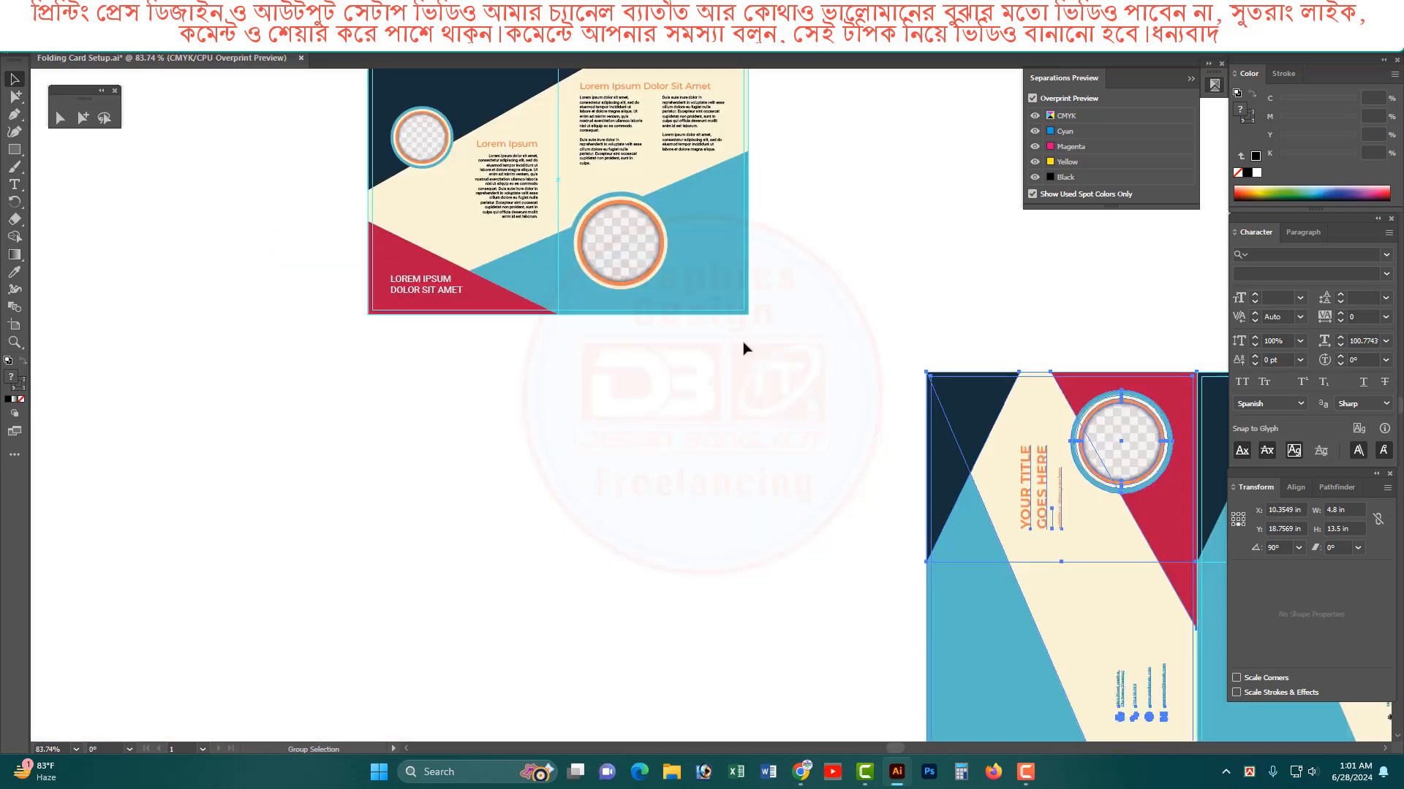
left_click(893, 410, "ctrl+alt")
left_click(893, 409, "ctrl+alt")
left_click_drag(862, 464, 931, 310)
left_click_drag(1085, 601, 792, 389)
left_click_drag(524, 157, 536, 417)
left_click(596, 261)
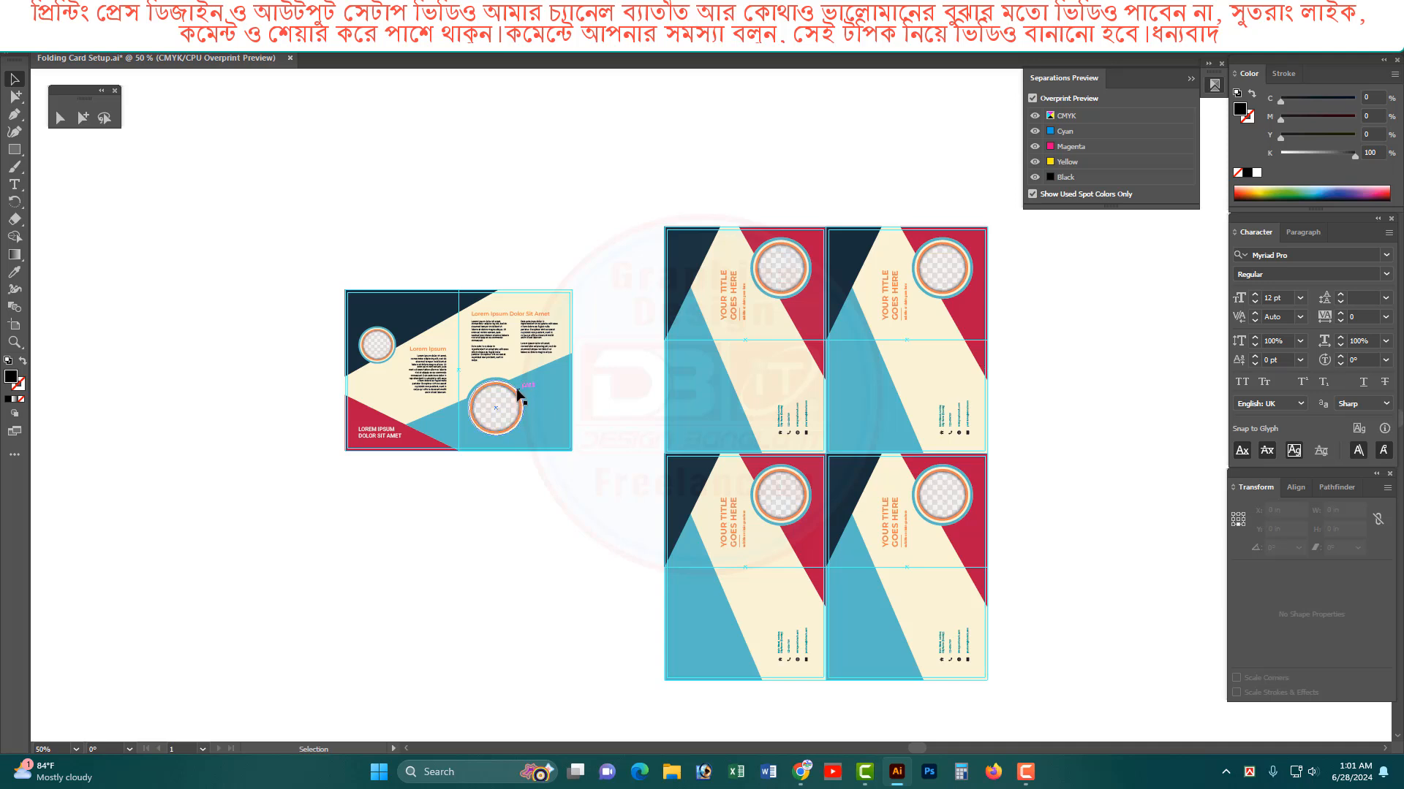
Step: Examine the four-up layout of outer spreads and compare it with the inner spread beside it
left_click_drag(747, 162, 1002, 586)
key("ctrl+shift+a")
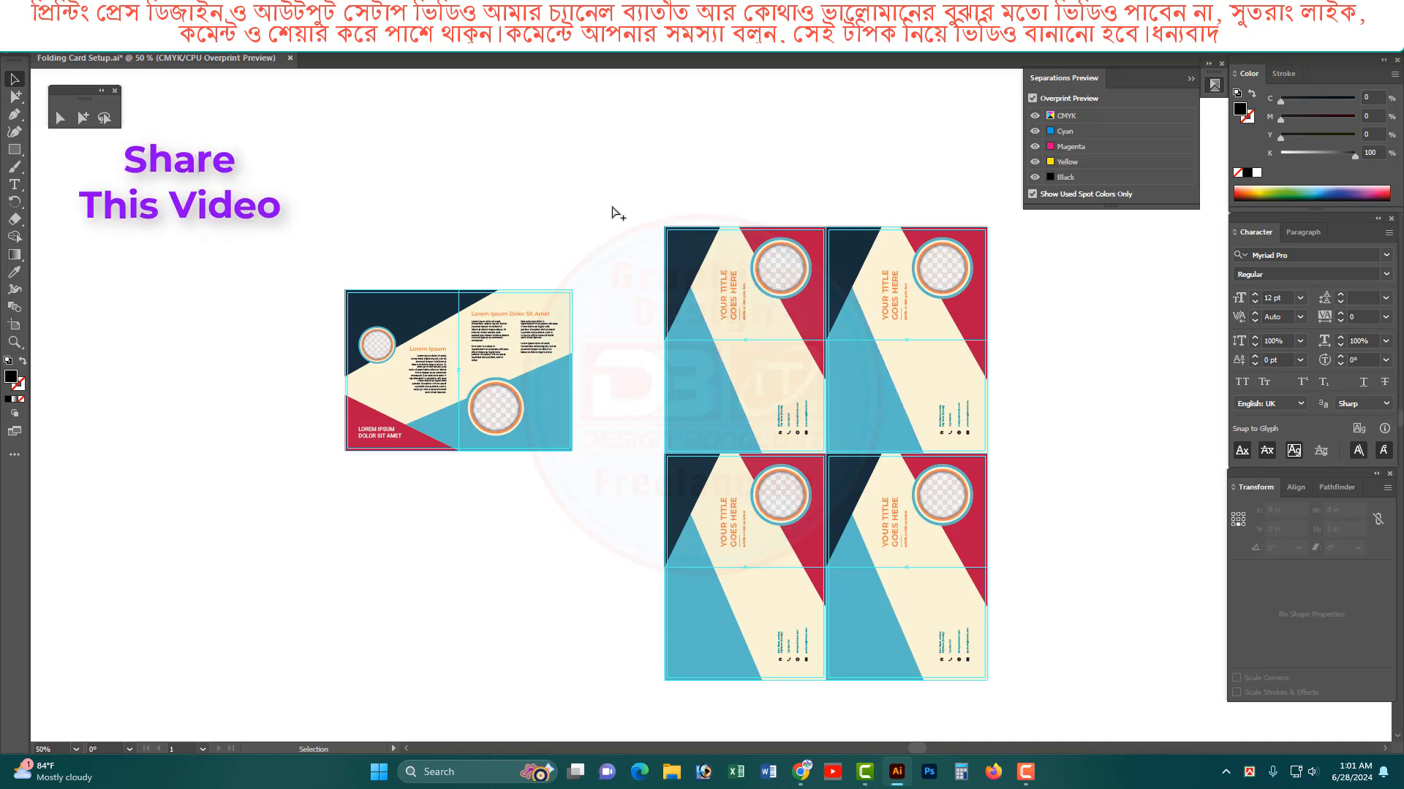
left_click_drag(614, 212, 1127, 558)
left_click_drag(753, 496, 893, 483)
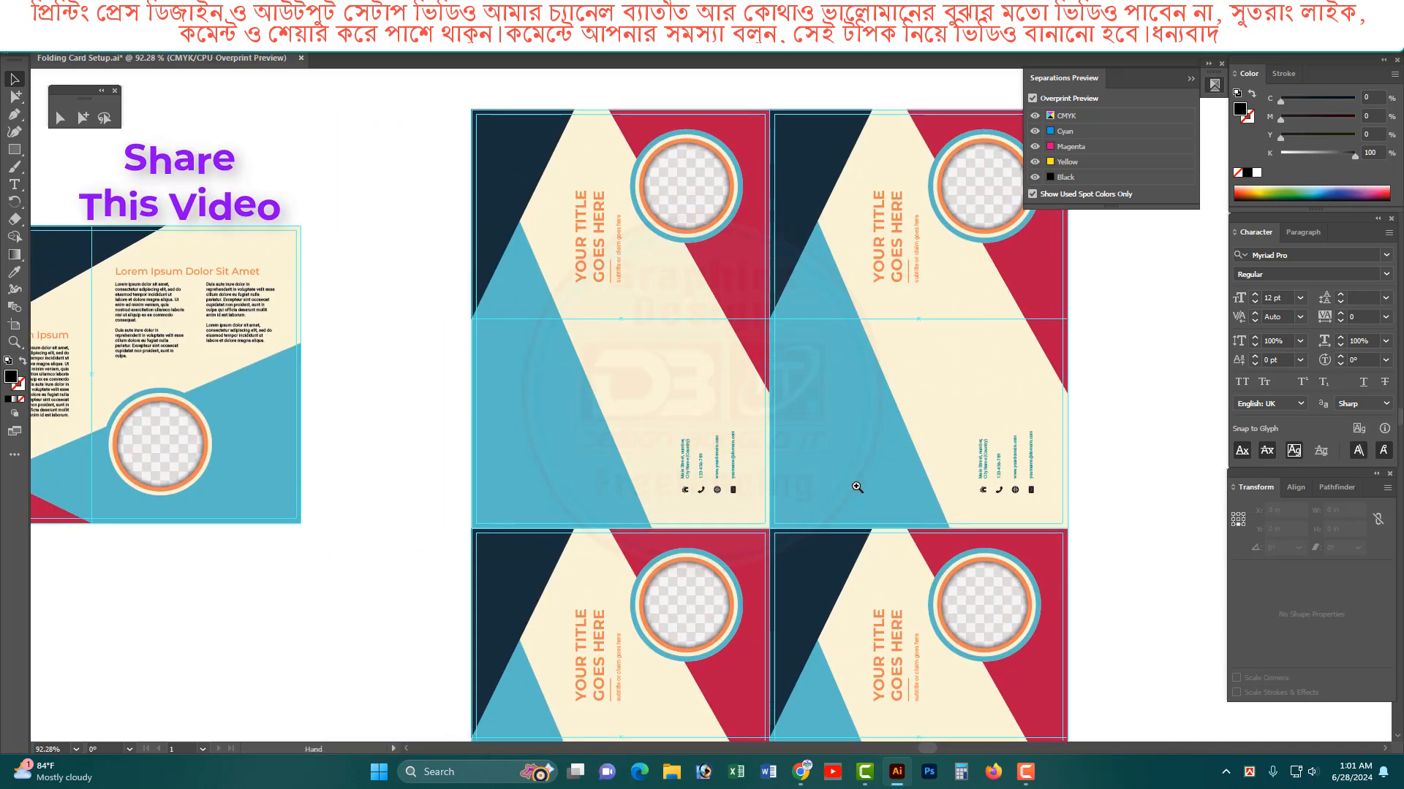
left_click(786, 495, "ctrl+alt")
left_click(787, 496, "ctrl+alt")
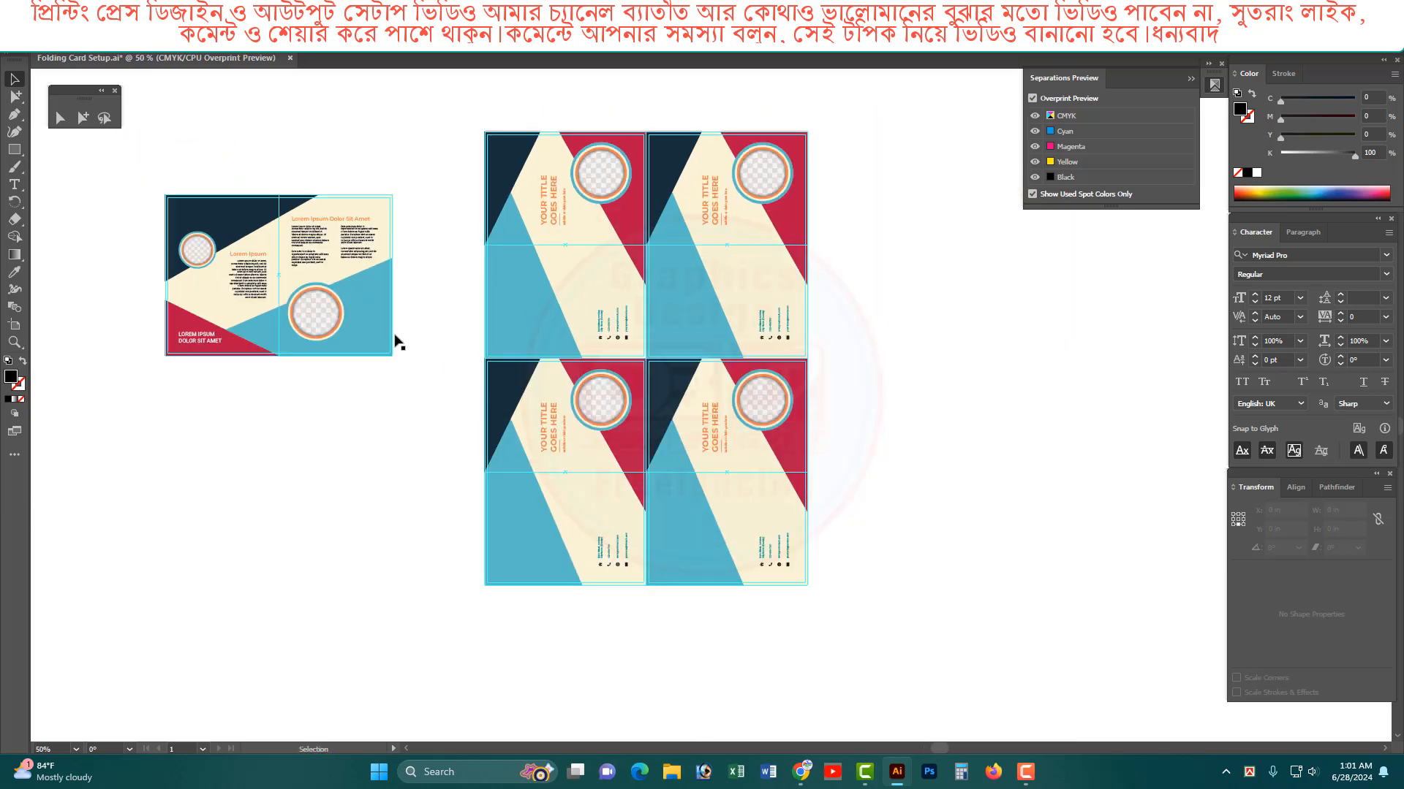
left_click(767, 279)
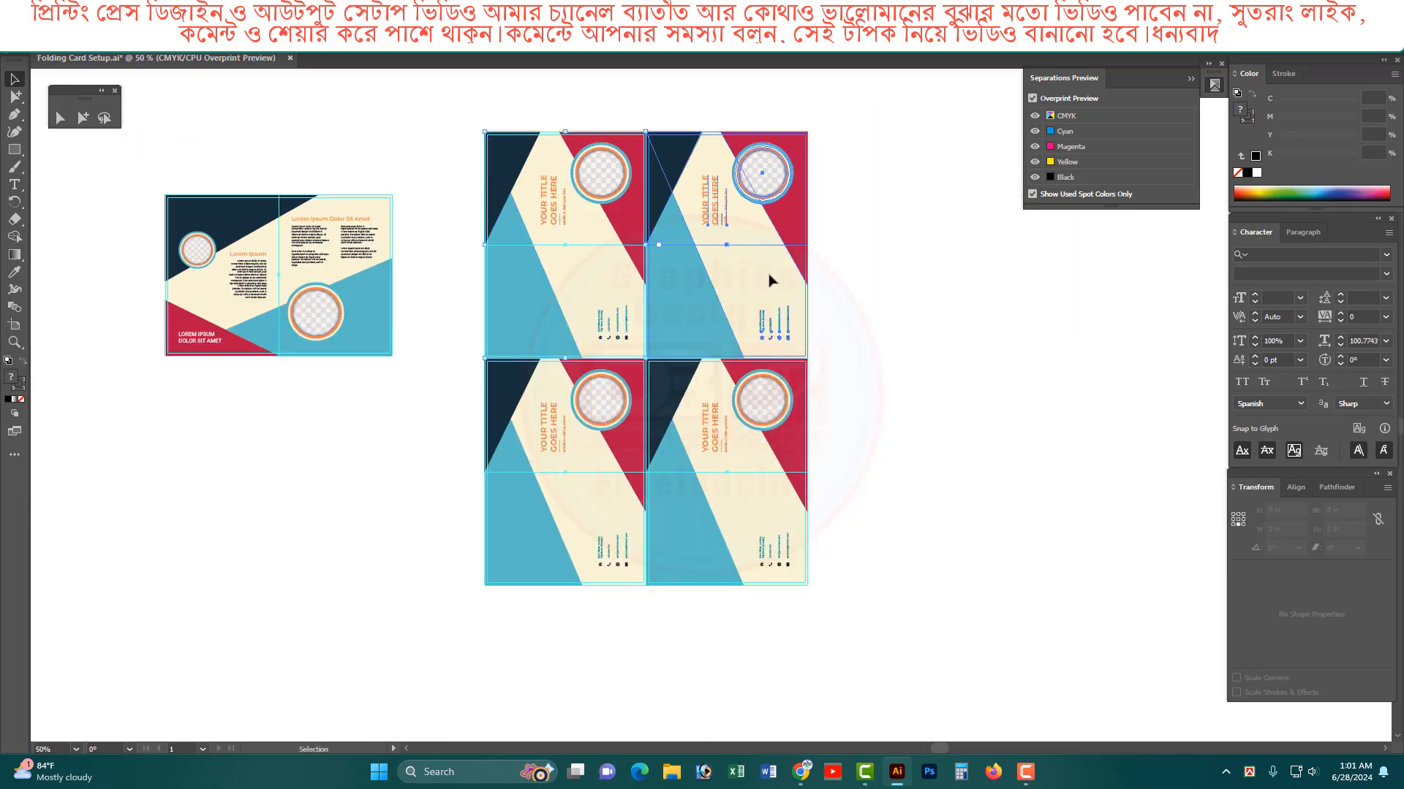
left_click(356, 279)
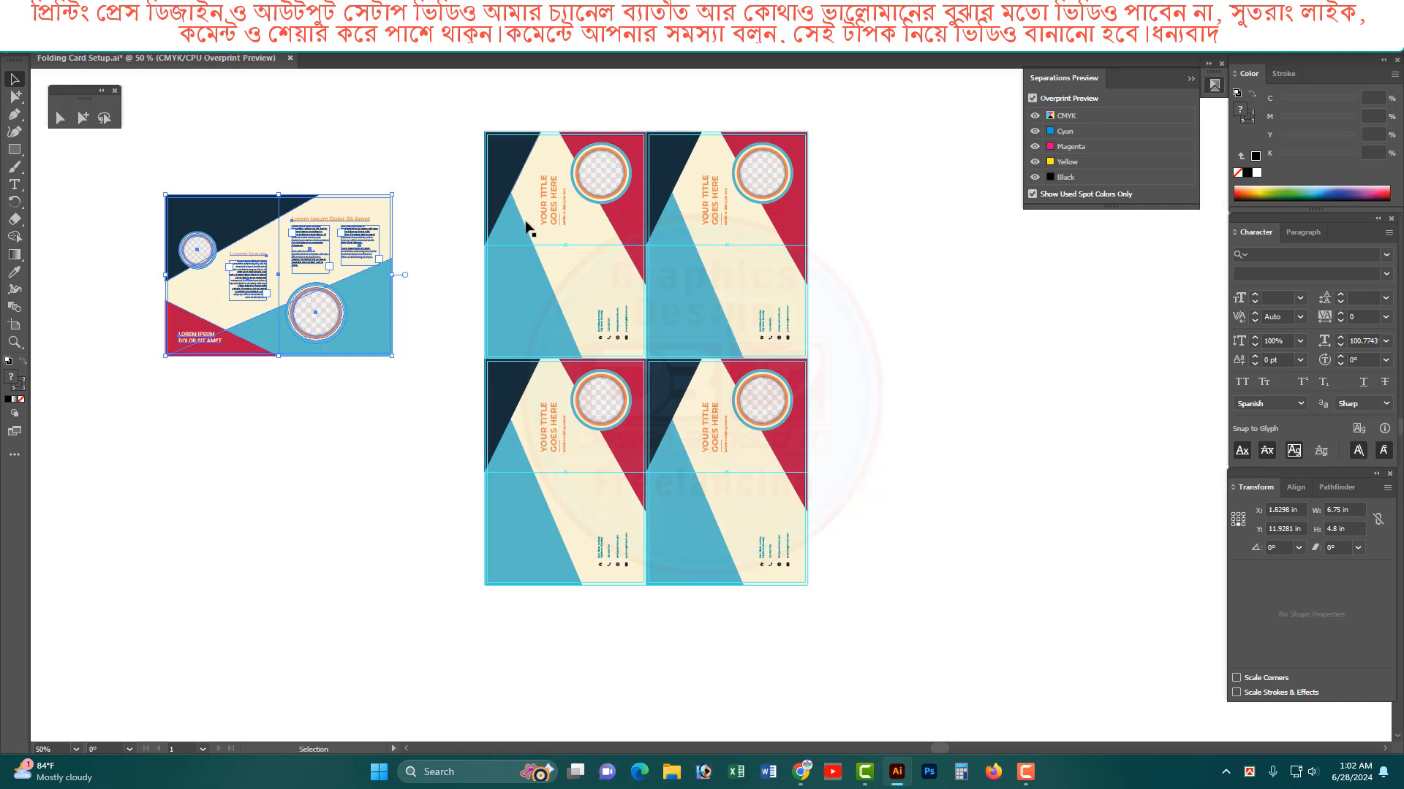
Step: Examine the artwork orientation in the upper outer spreads of the four-up layout
left_click(550, 222)
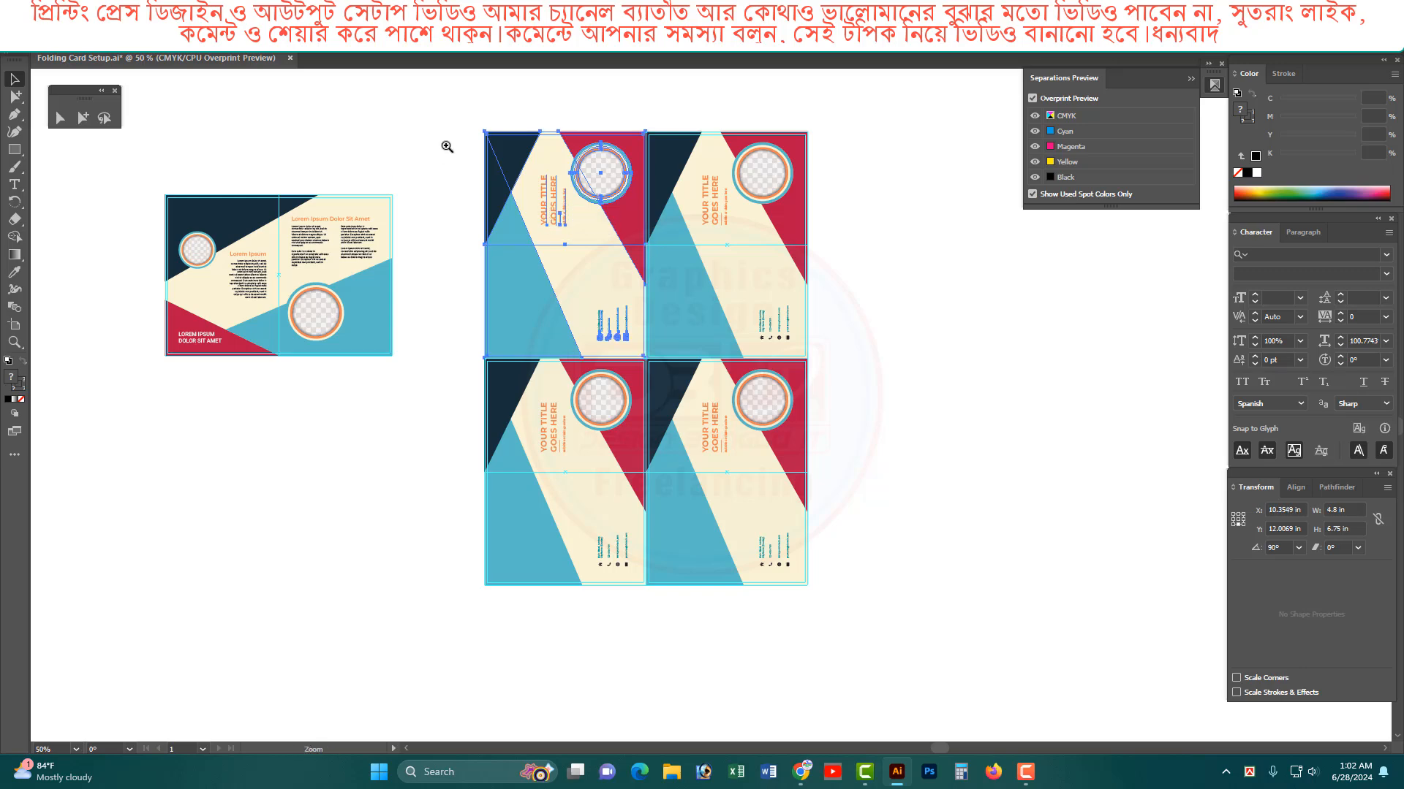
key("ctrl+space")
left_click_drag(447, 138, 897, 468)
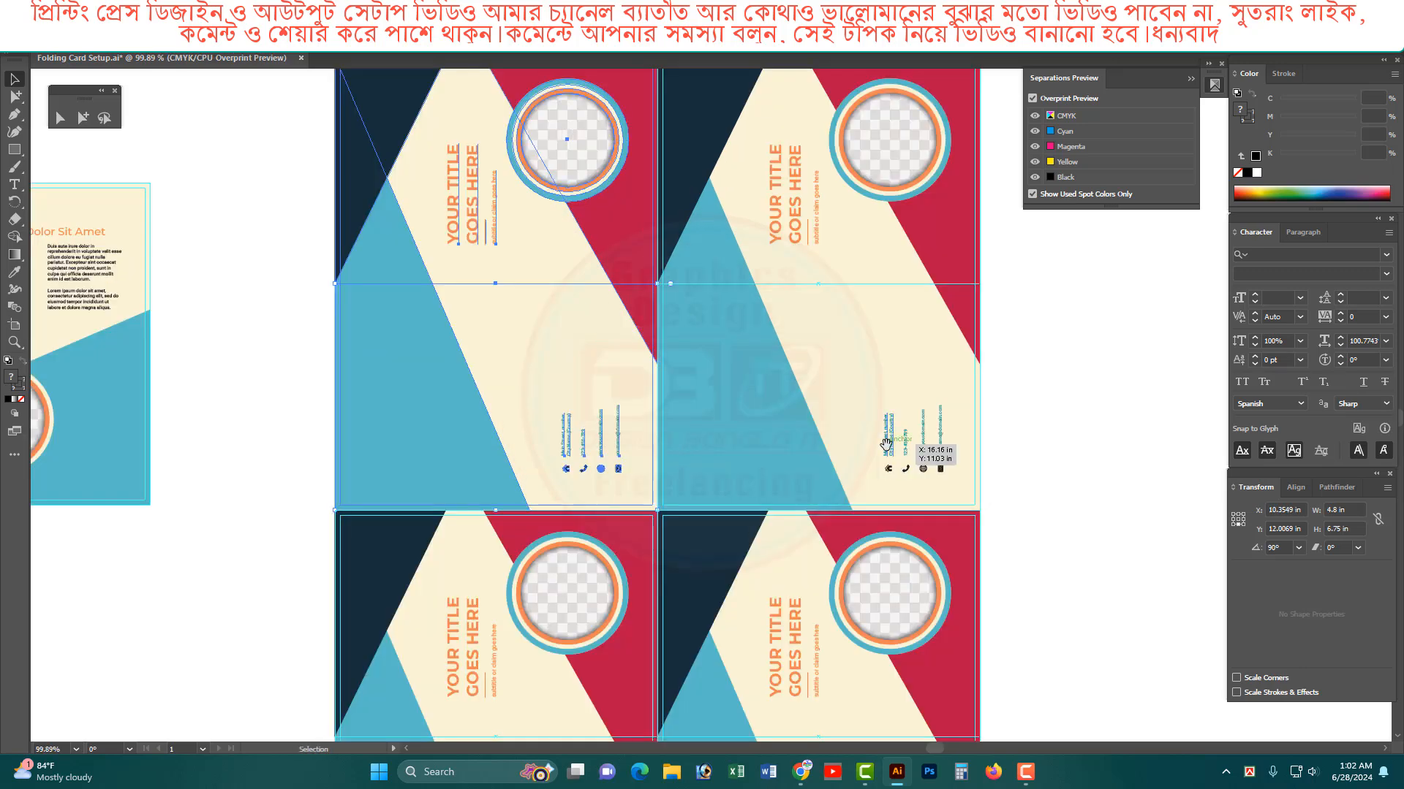
left_click(1068, 485)
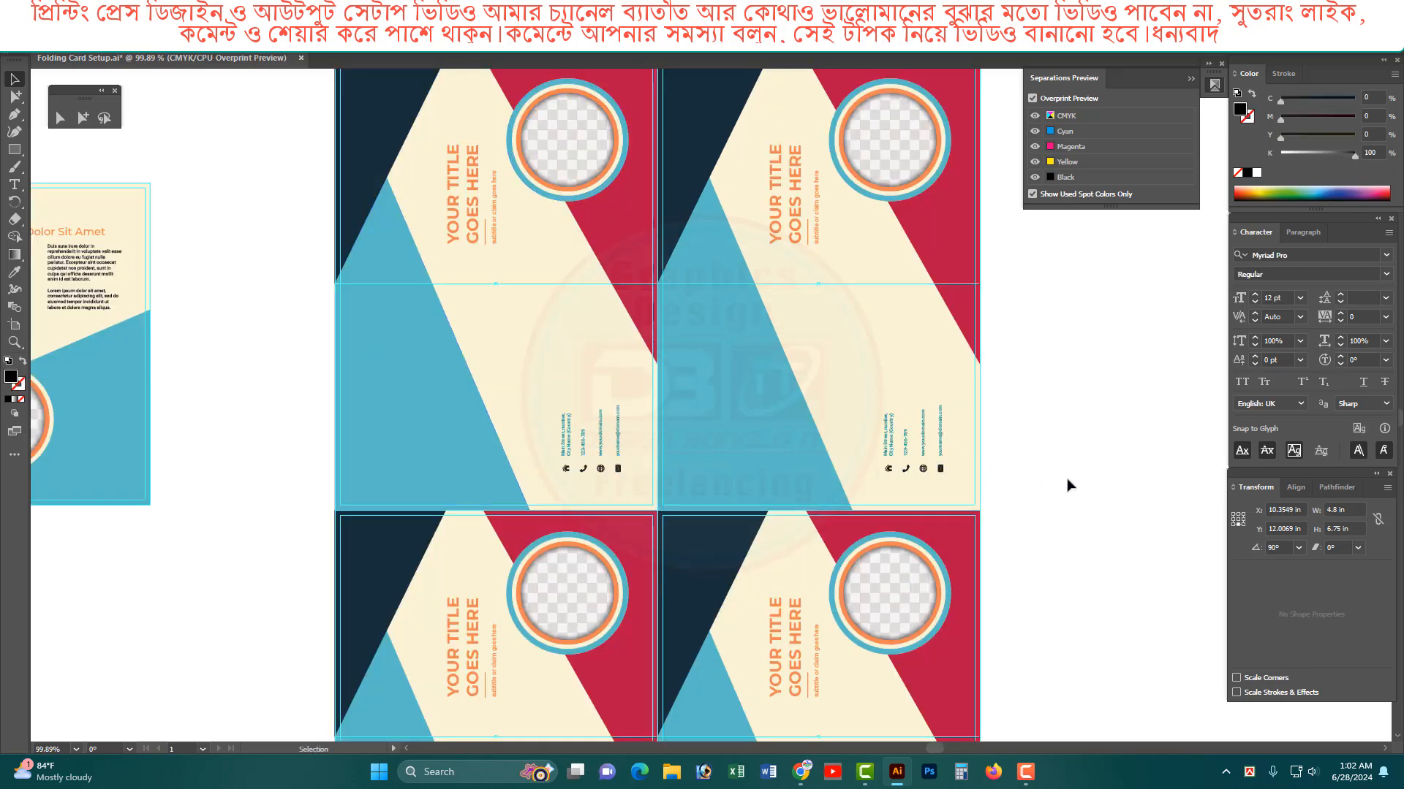
left_click(463, 220)
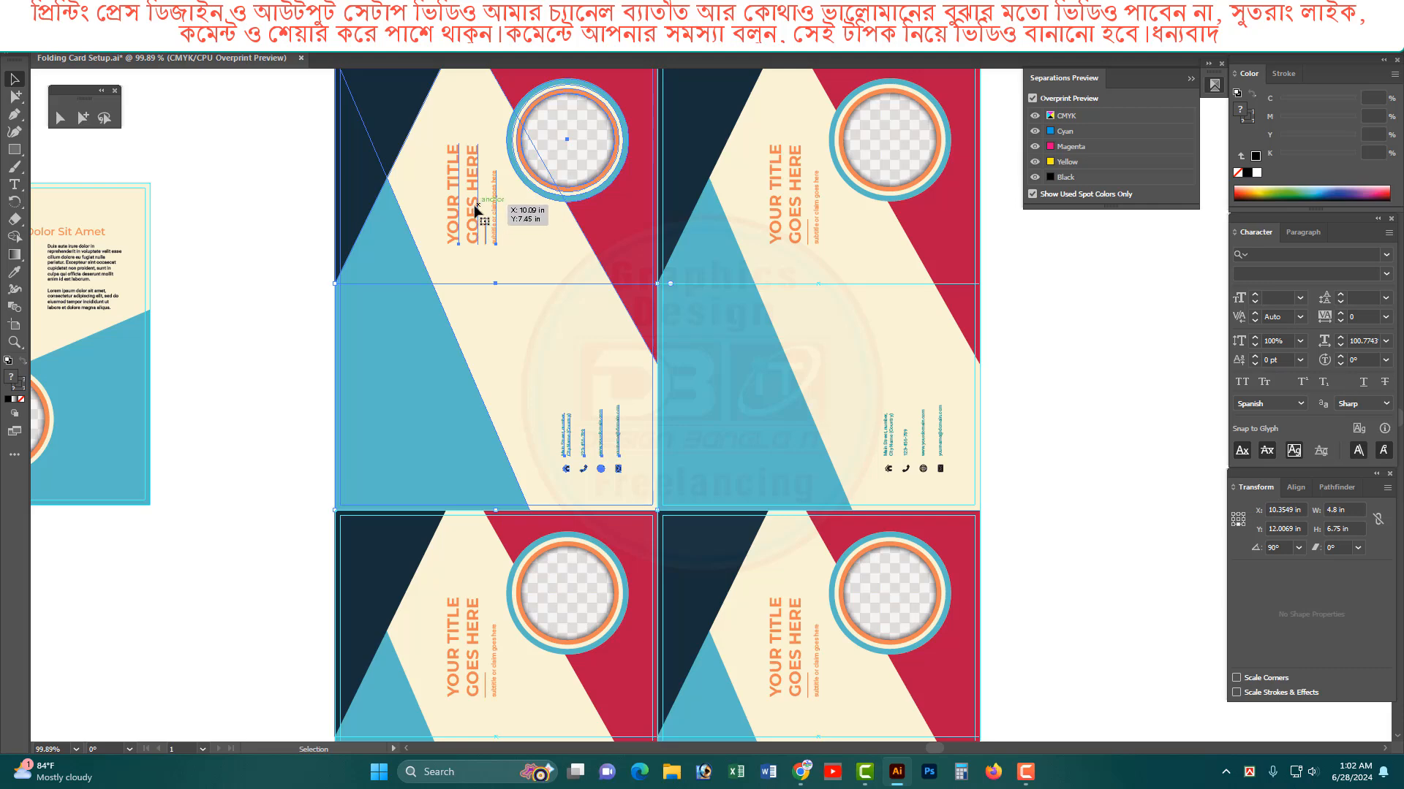
left_click(522, 324, "ctrl+alt")
left_click_drag(614, 386, 834, 385)
Step: Rotate the inner spread 90° clockwise so that it stands upright like the outer spreads
left_click(582, 385)
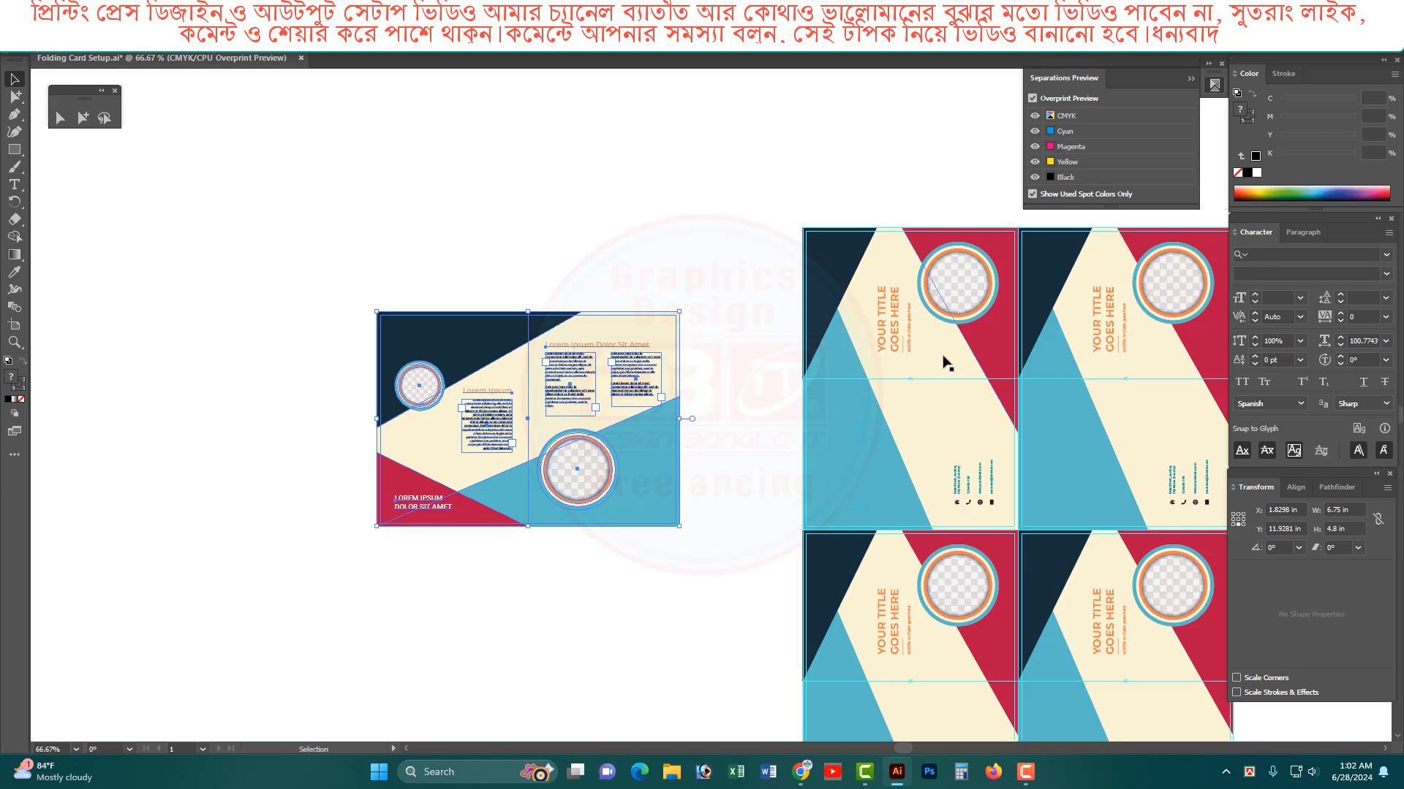
left_click(909, 344)
key("r")
left_click_drag(709, 278, 693, 564)
key("v")
left_click(640, 399)
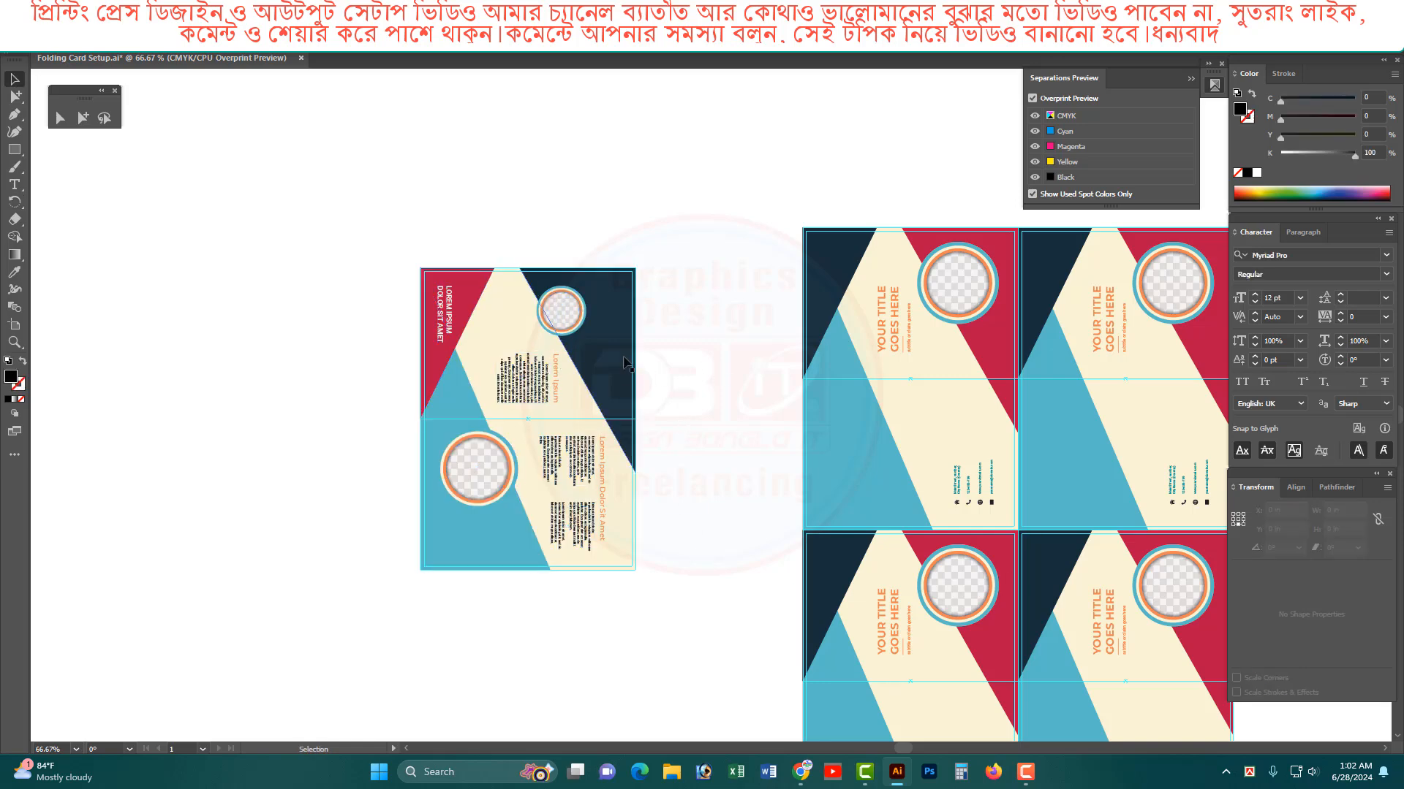
Step: Move the rotated inner spread flush against the left edge of the four-up layout's top row, aligning their top edges
left_click_drag(625, 359, 787, 319)
key("ctrl+space")
left_click_drag(802, 193, 834, 328)
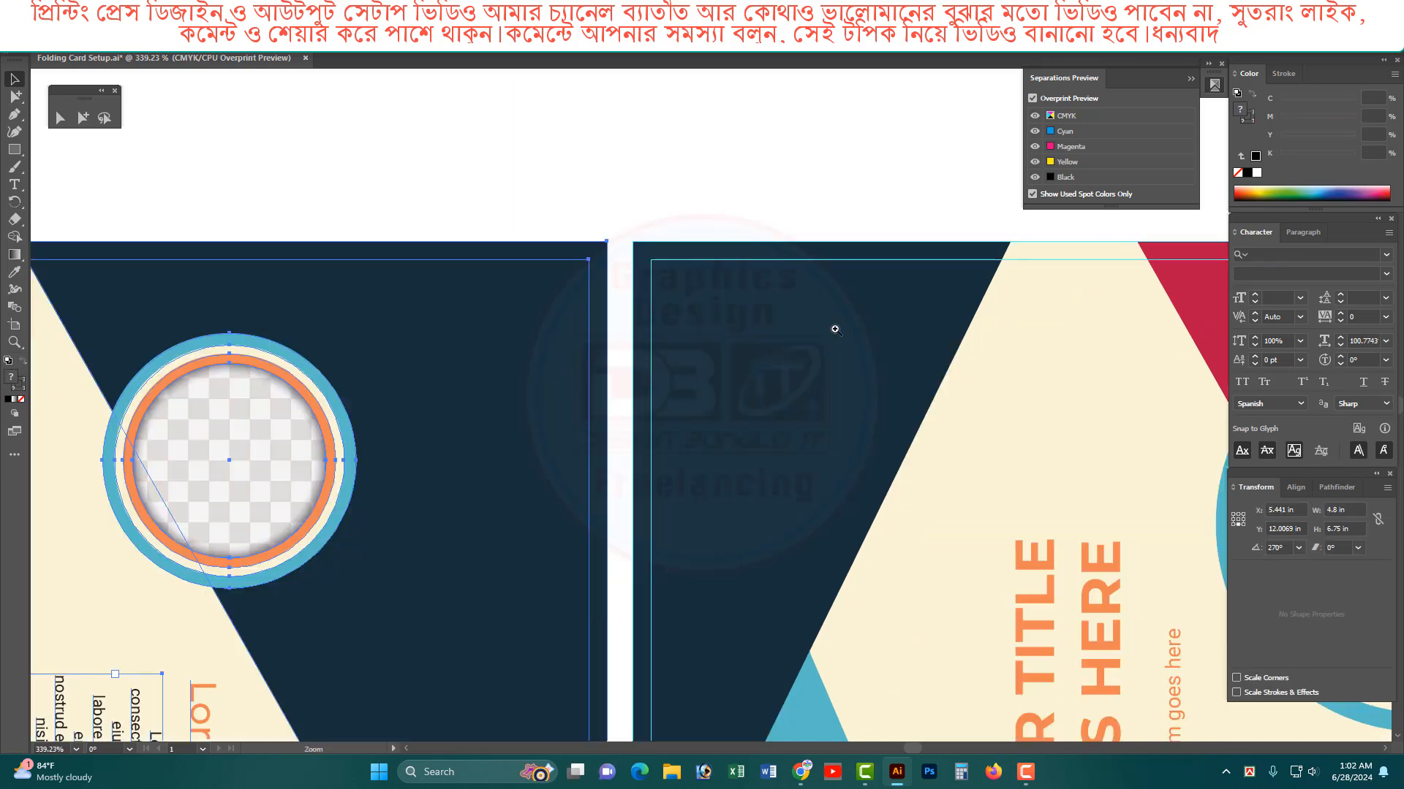
left_click_drag(620, 300, 633, 283)
left_click(743, 193)
Step: Duplicate the rotated inner spread to its left and butt the copy against it with no gap
key("ctrl+alt+space")
left_click(754, 484, "ctrl+alt")
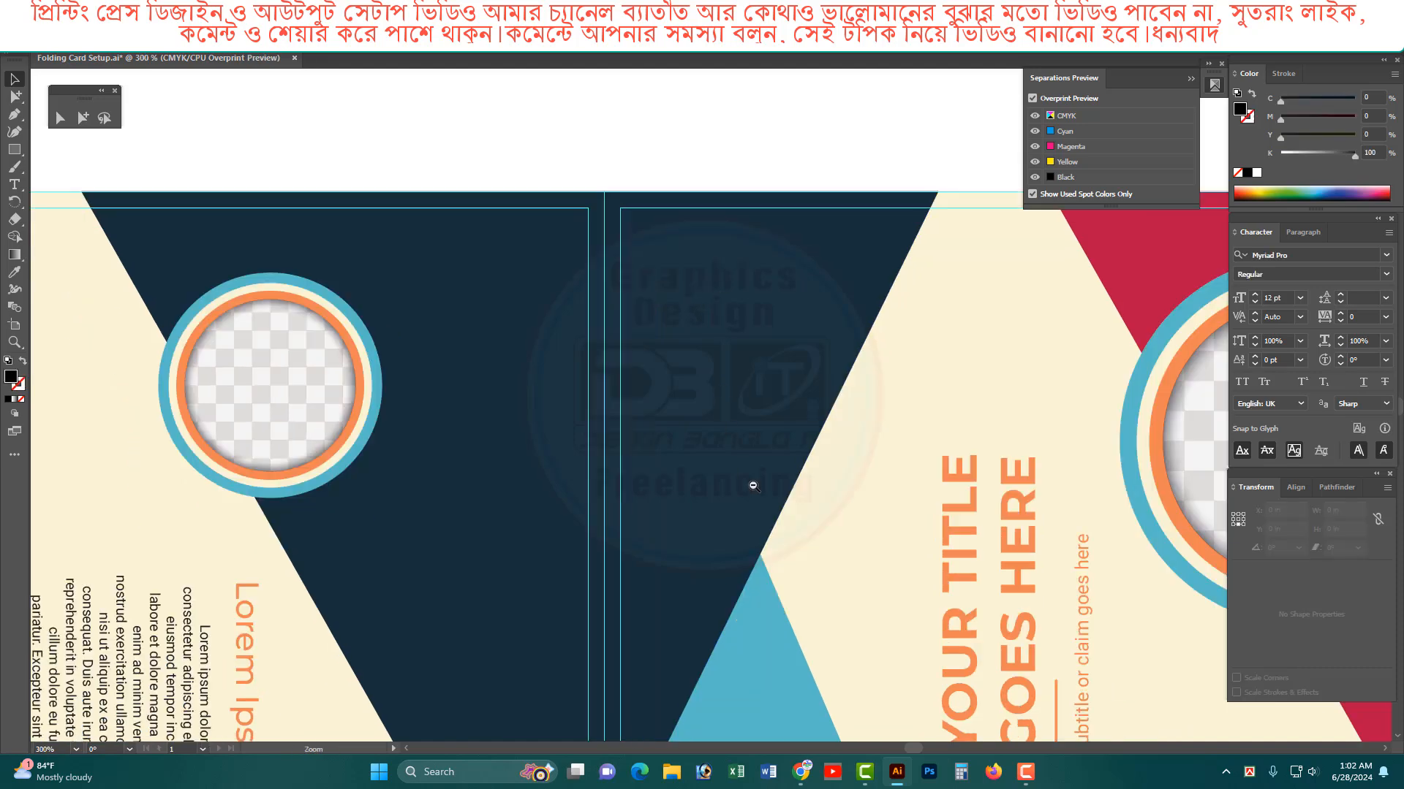
left_click(754, 485, "ctrl+alt")
left_click(754, 485, "ctrl+alt")
left_click(754, 485, "ctrl+alt")
left_click(755, 486, "ctrl+alt")
key("space")
left_click_drag(664, 483, 778, 464)
left_click_drag(666, 417, 445, 409)
key("ctrl+space")
left_click_drag(449, 174, 577, 258)
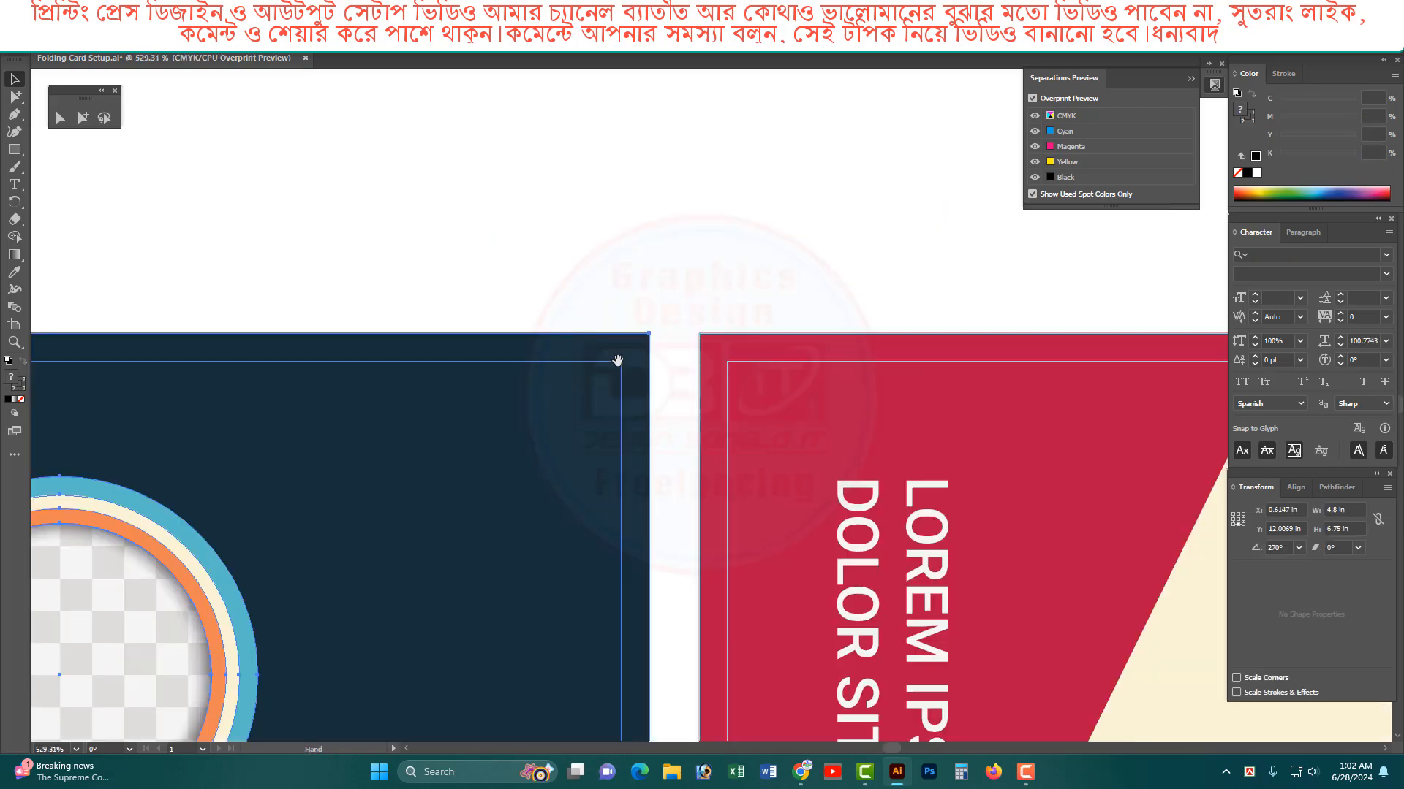
left_click_drag(639, 386, 682, 396)
scroll(682, 396, "down", 5)
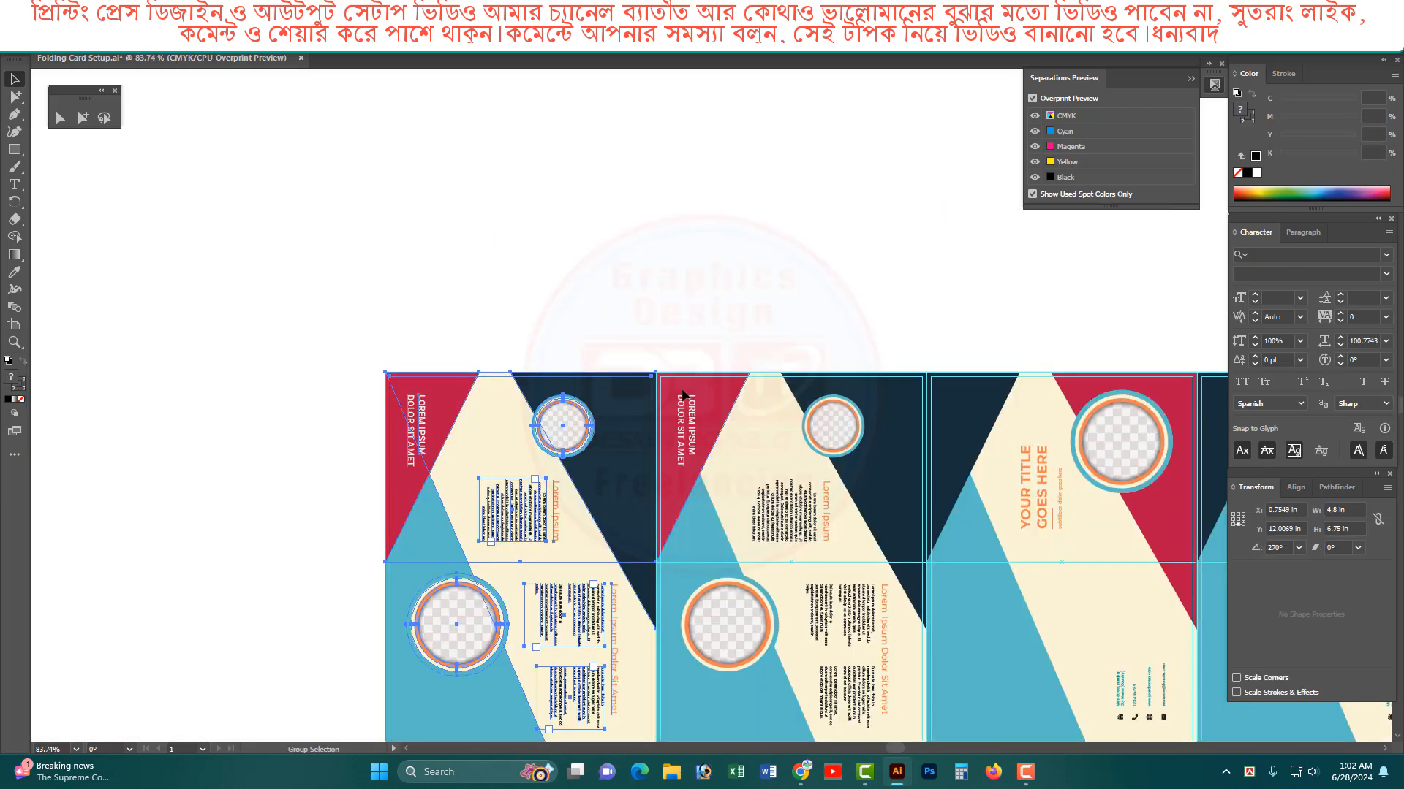
scroll(843, 456, "down", 3)
scroll(761, 464, "down", 1)
Step: Check the combined size of the top-row spreads and of the whole layout by selecting them together
left_click(724, 392)
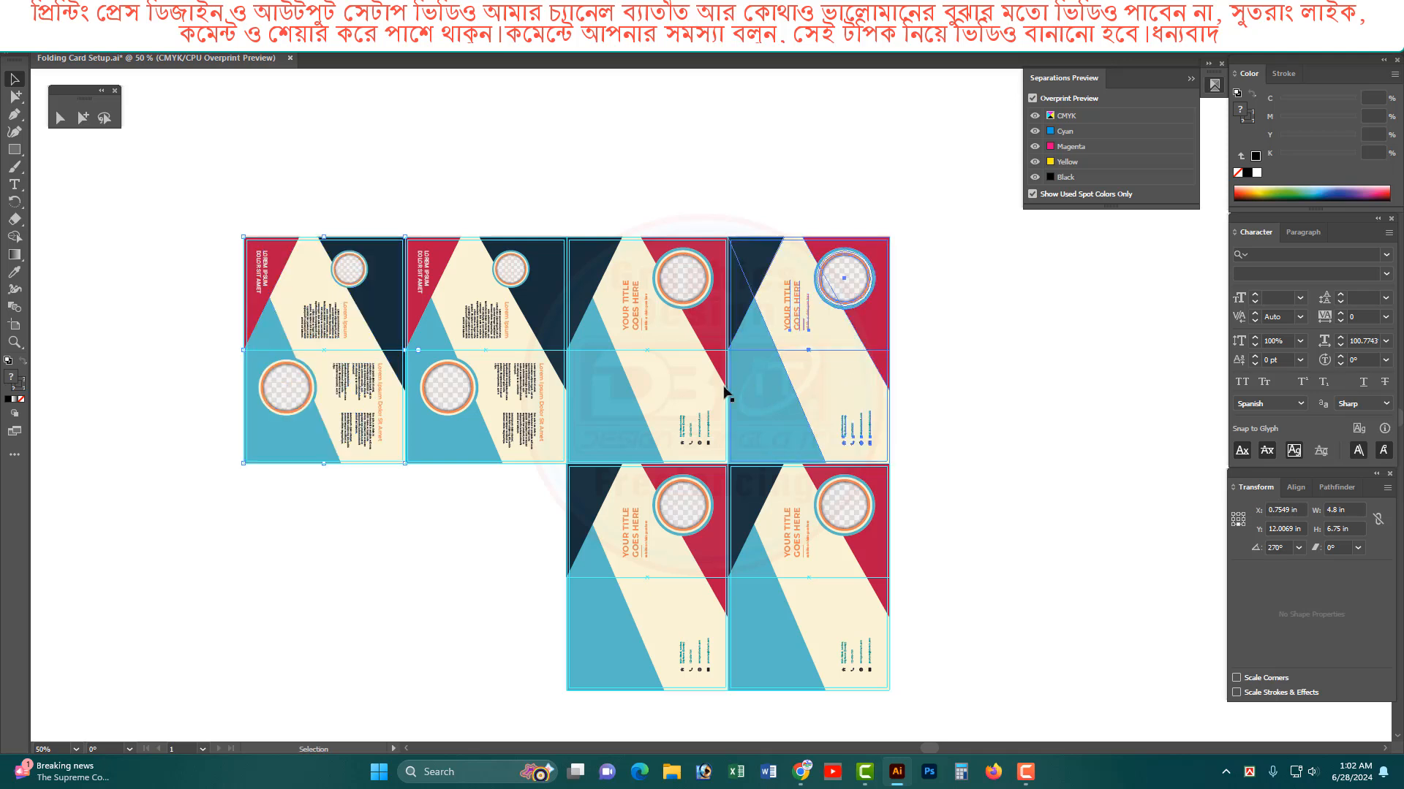
left_click(497, 380, "shift")
left_click(351, 365, "shift")
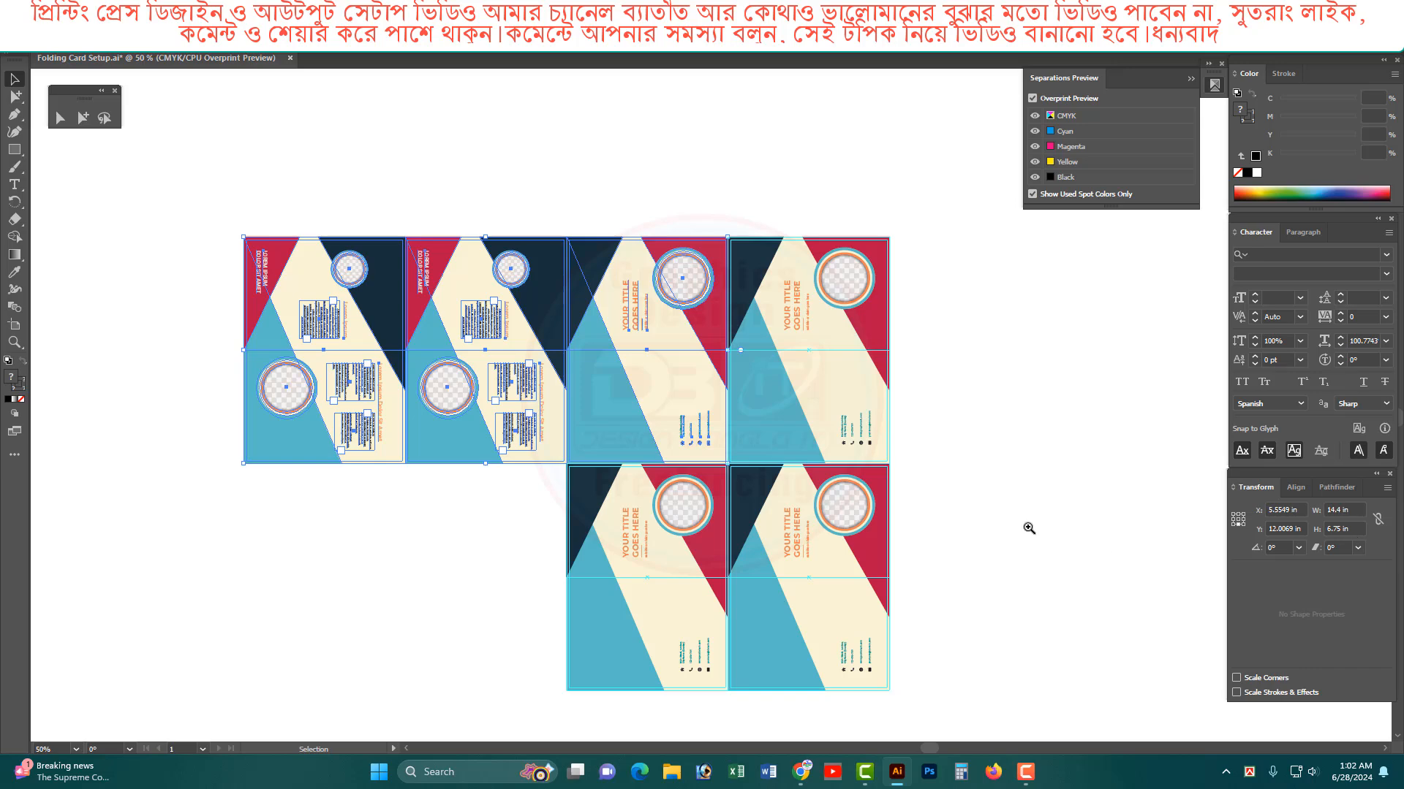
left_click(678, 460, "ctrl+alt")
left_click_drag(893, 482, 921, 494)
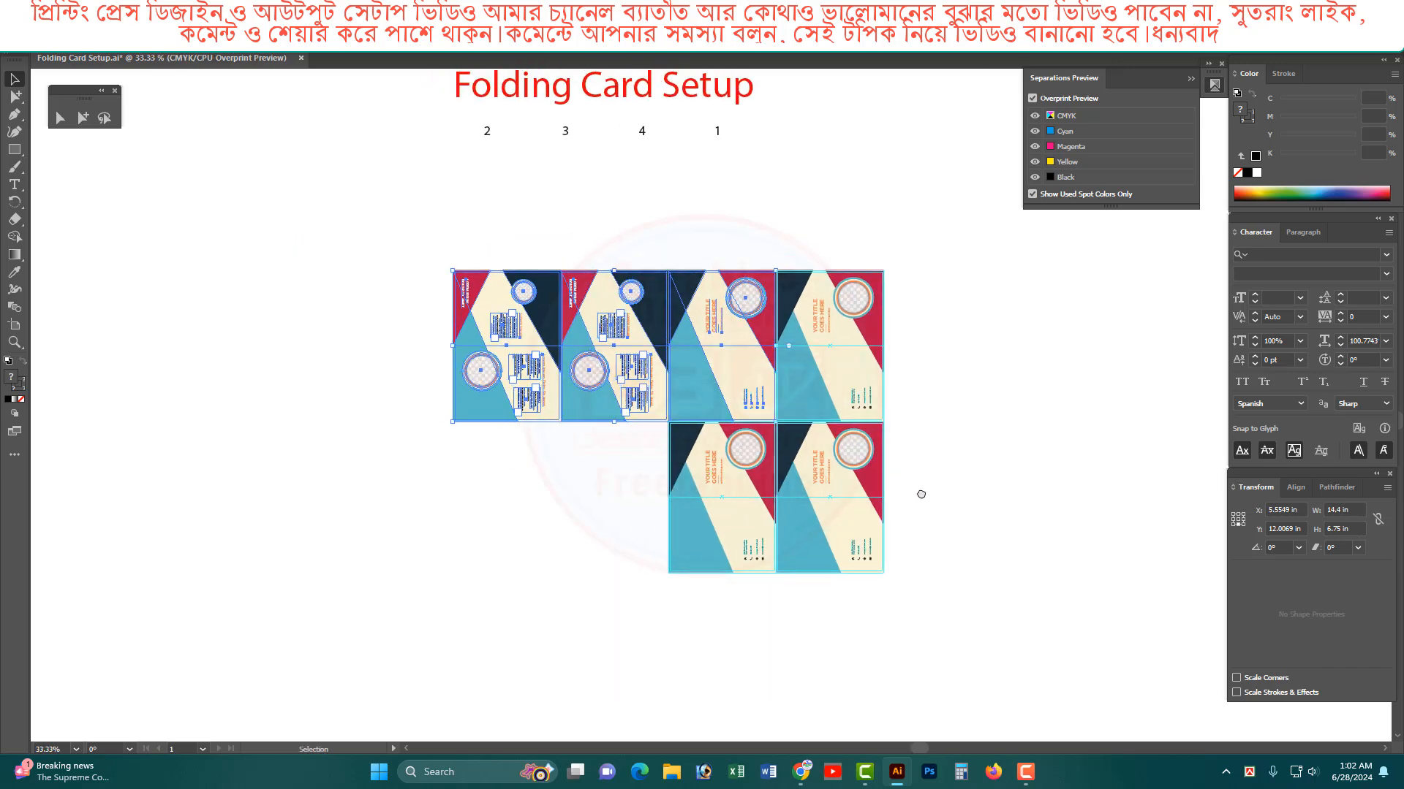
left_click_drag(980, 541, 426, 306)
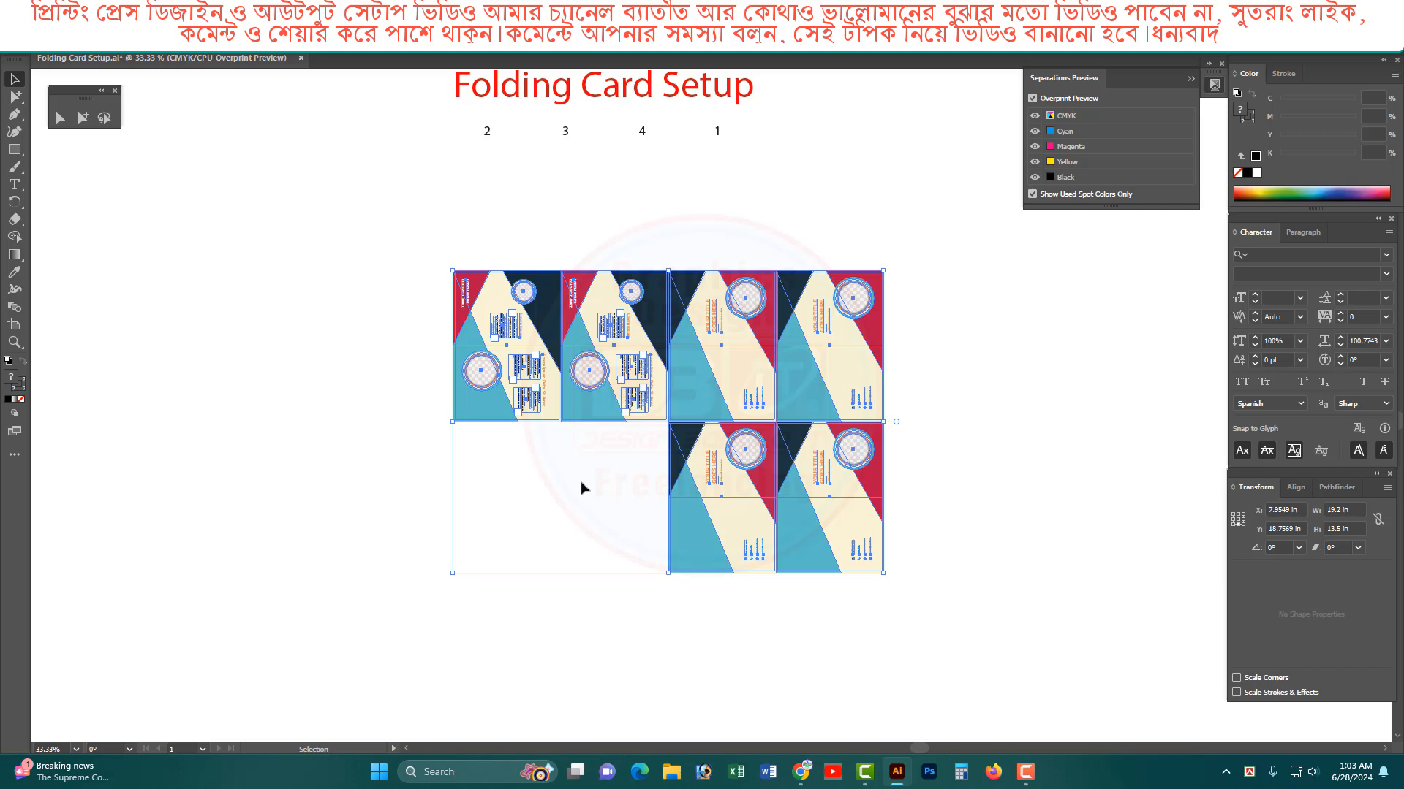
left_click_drag(980, 374, 490, 345)
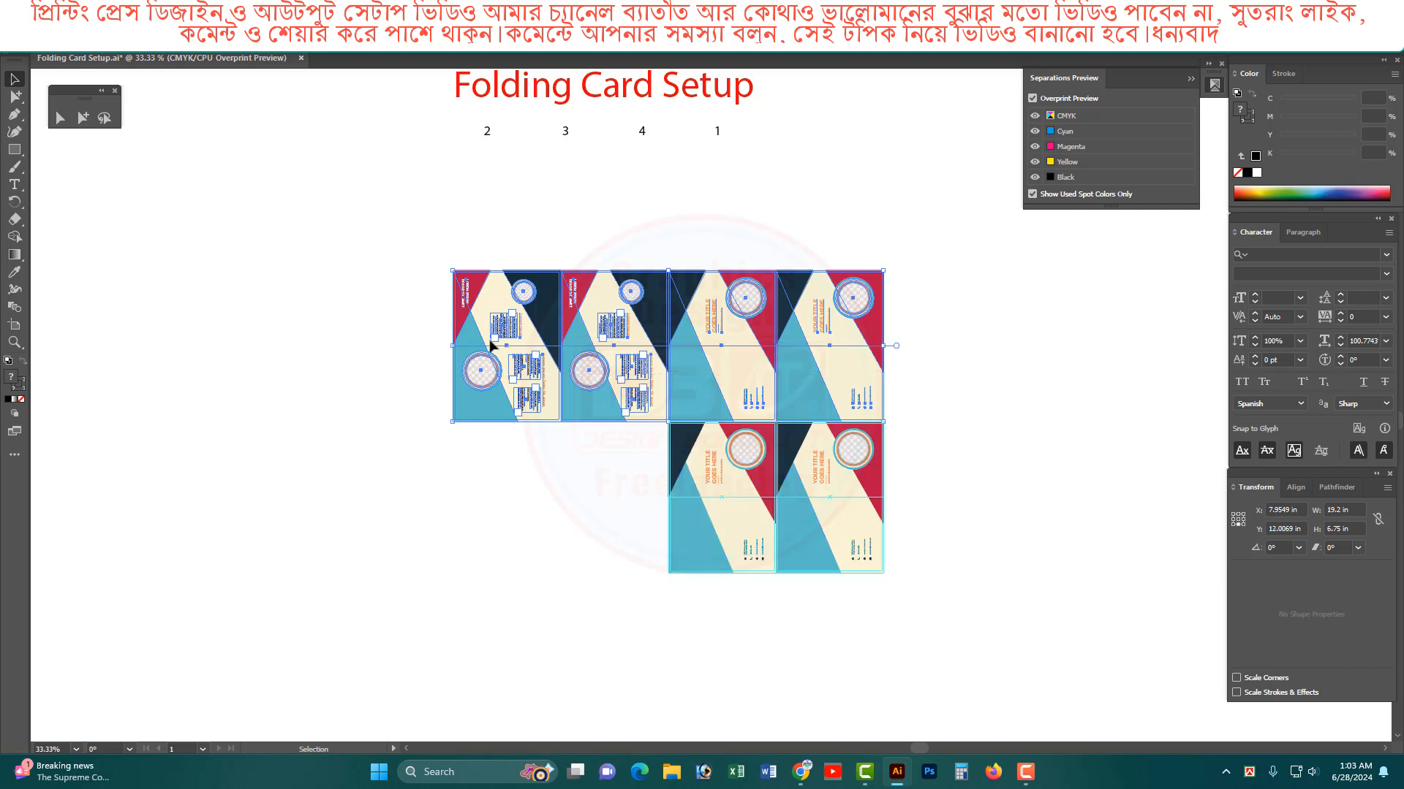
left_click(924, 550)
Step: Duplicate the two inner spreads straight down into the empty lower-left area, butted against the neighbouring spreads, to complete the eight-up layout
left_click_drag(604, 480, 522, 353)
left_click_drag(604, 316, 596, 476)
mouse_move(656, 389)
left_mouse_down()
mouse_move(684, 463)
mouse_move(662, 492)
mouse_move(659, 416)
left_mouse_up()
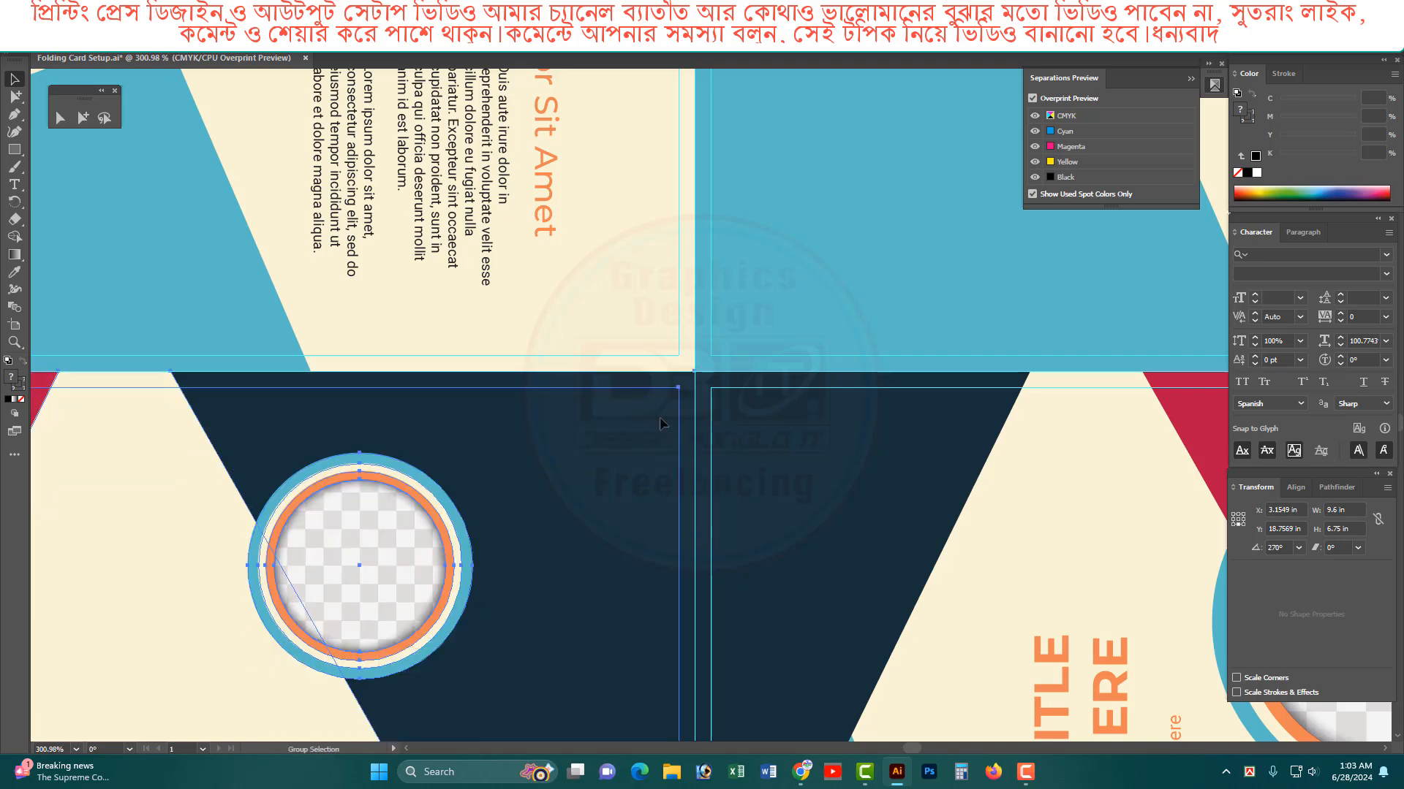
key("ctrl+0")
key("ctrl+minus")
left_click(812, 364, "ctrl+alt")
left_click_drag(910, 443, 833, 457)
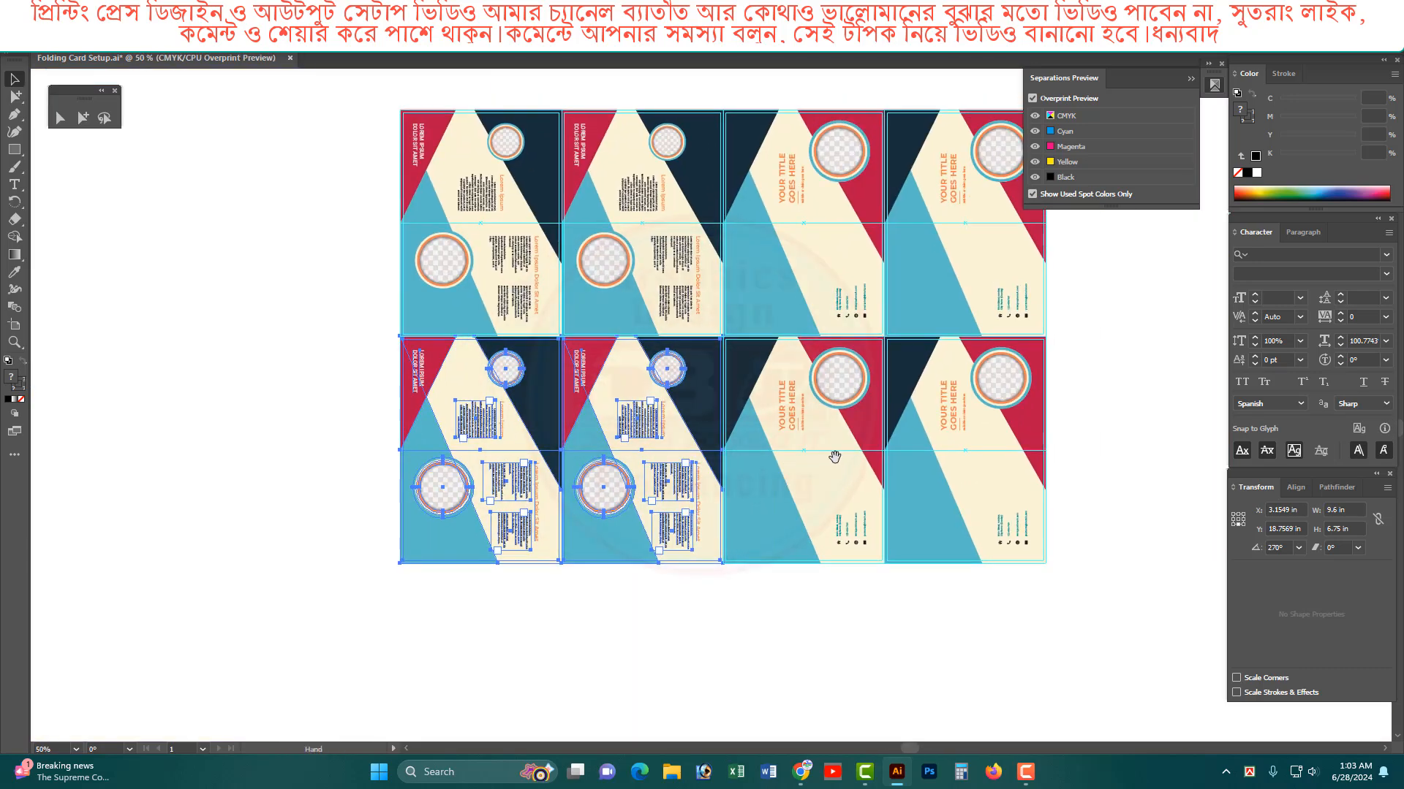
left_click(824, 388, "ctrl+alt")
left_click(915, 419)
Step: Select all eight spreads and check the overall width and height of the print layout
left_click(394, 188)
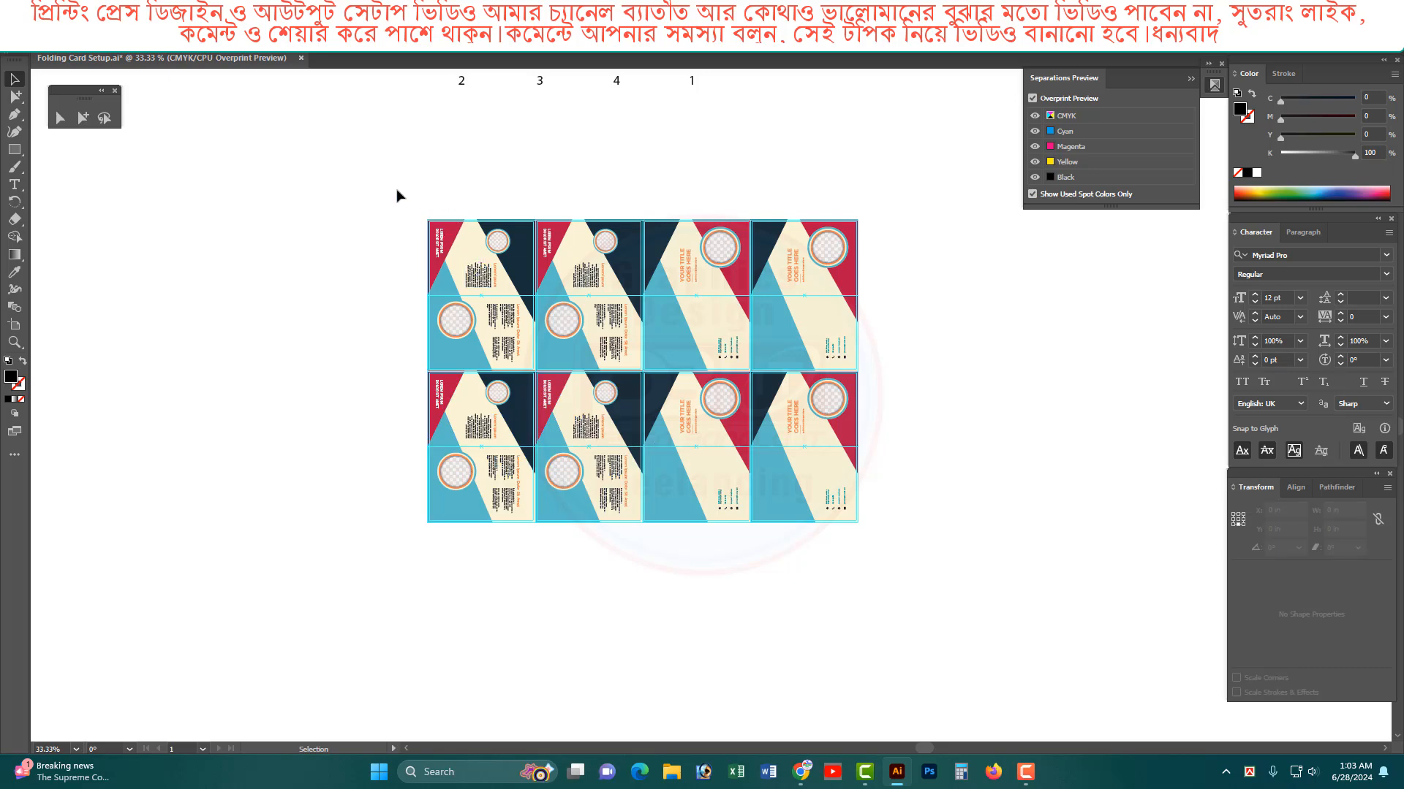
left_click_drag(394, 188, 880, 545)
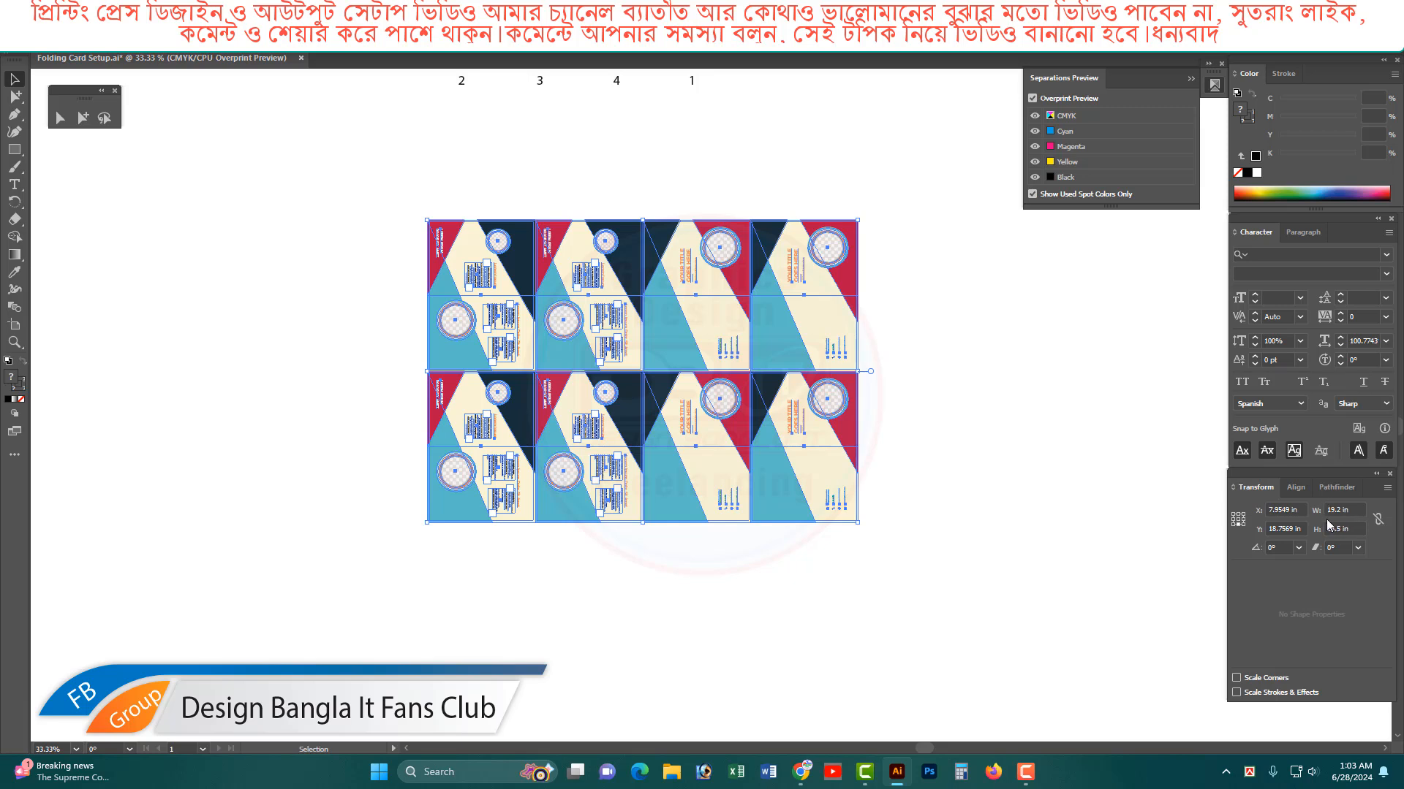
left_click_drag(964, 541, 360, 226)
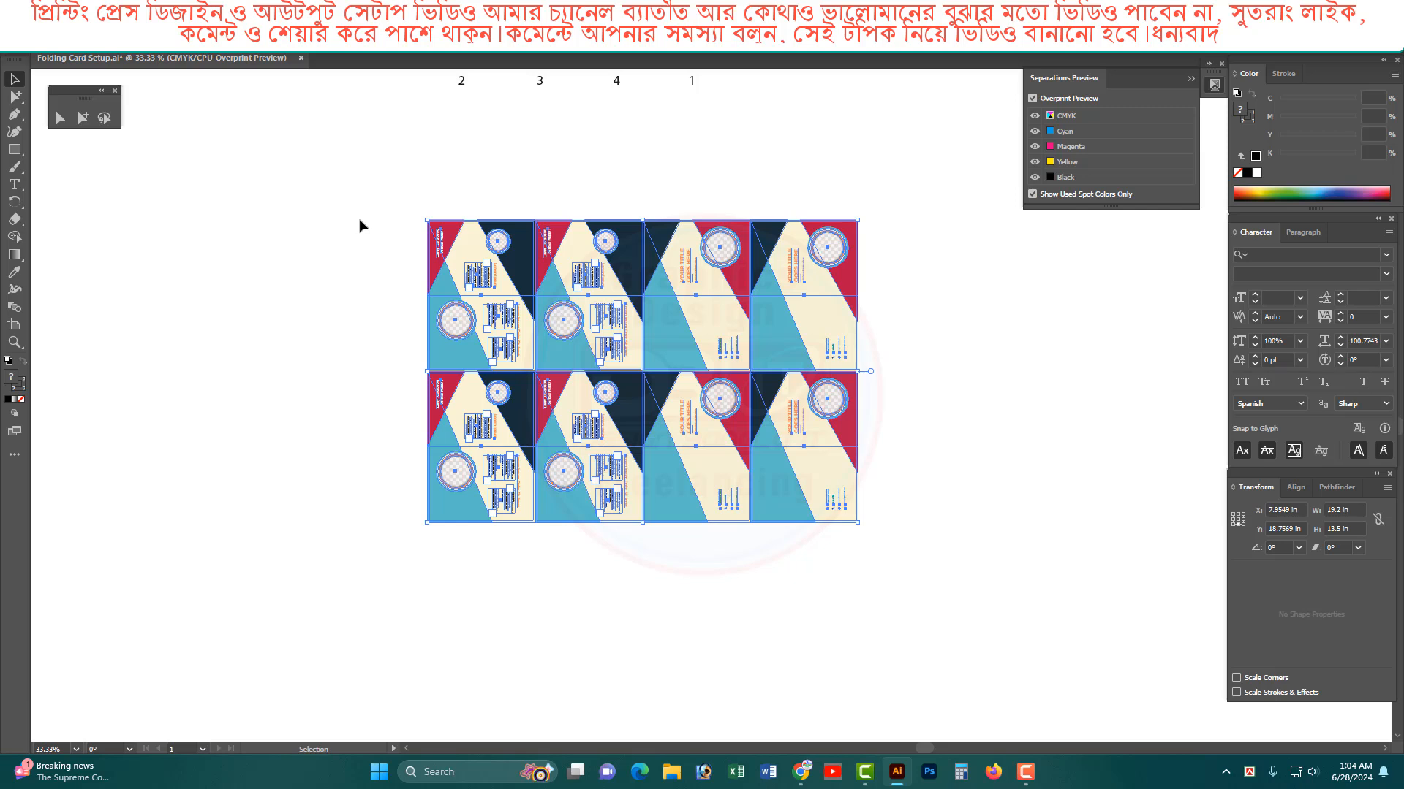
left_click_drag(366, 225, 787, 494)
left_click_drag(967, 520, 855, 273)
left_click_drag(365, 183, 962, 572)
Step: Review each outer and inner spread in the eight-up layout individually, from the outer columns across to the inner columns
left_click(887, 492)
left_click(813, 446)
left_click(798, 354)
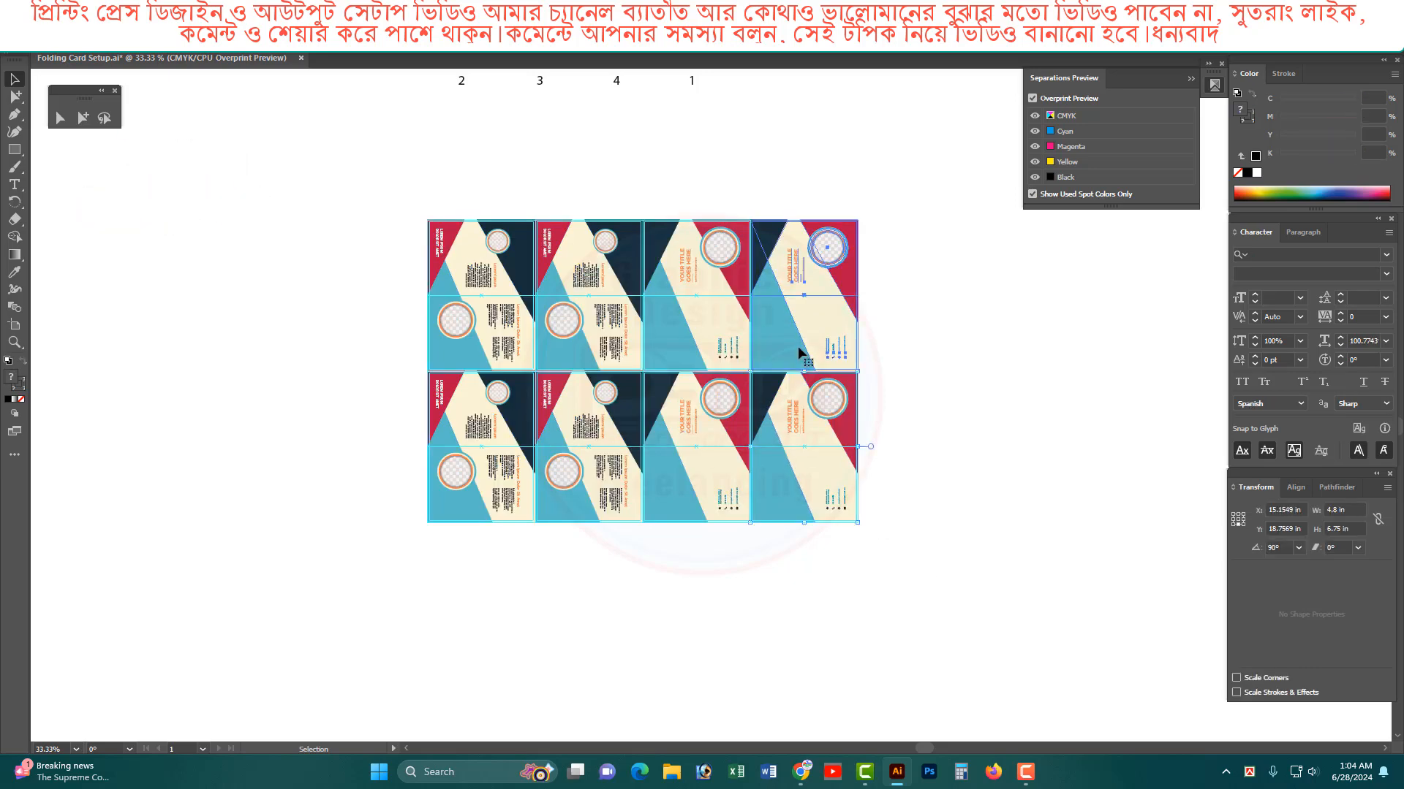
left_click(682, 297)
left_click(718, 414)
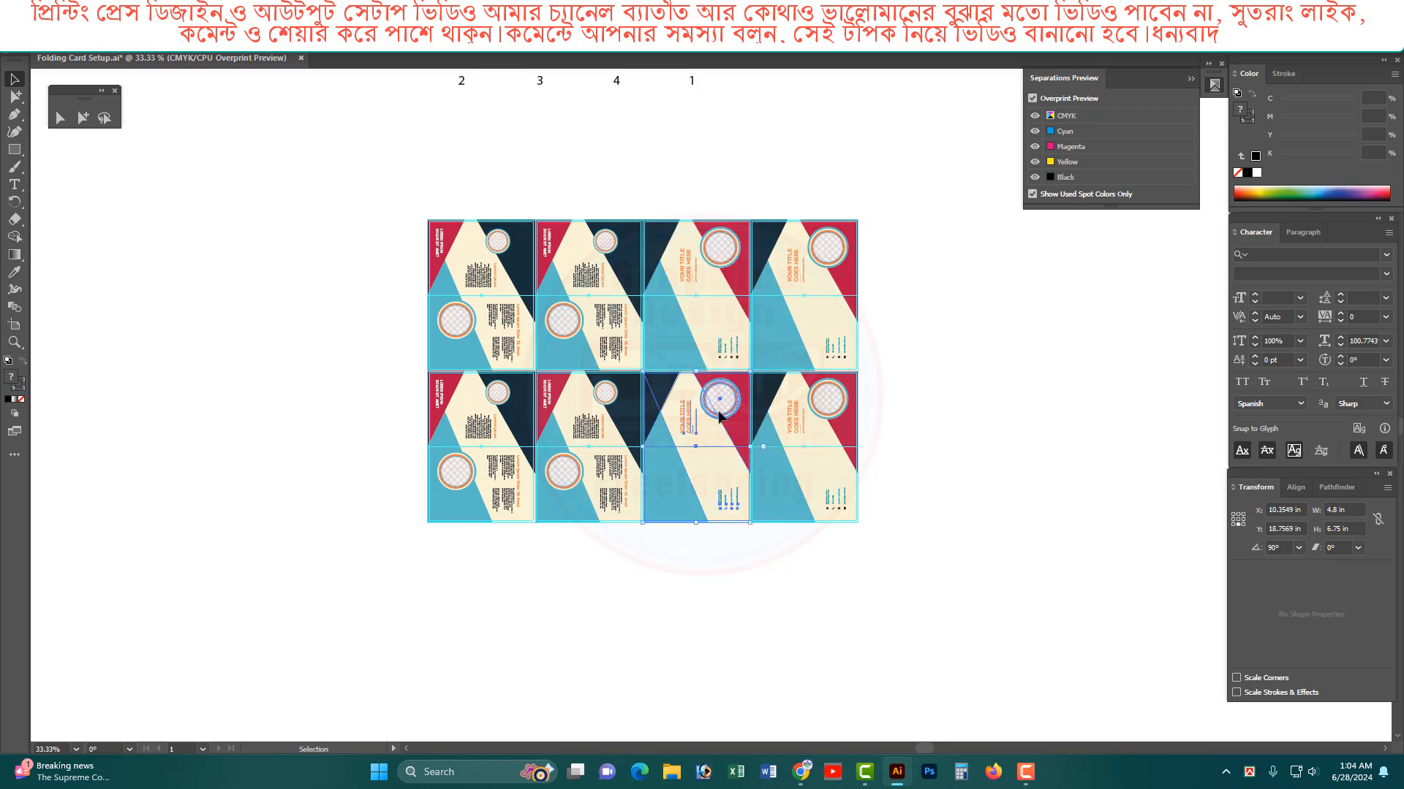
left_click(797, 448)
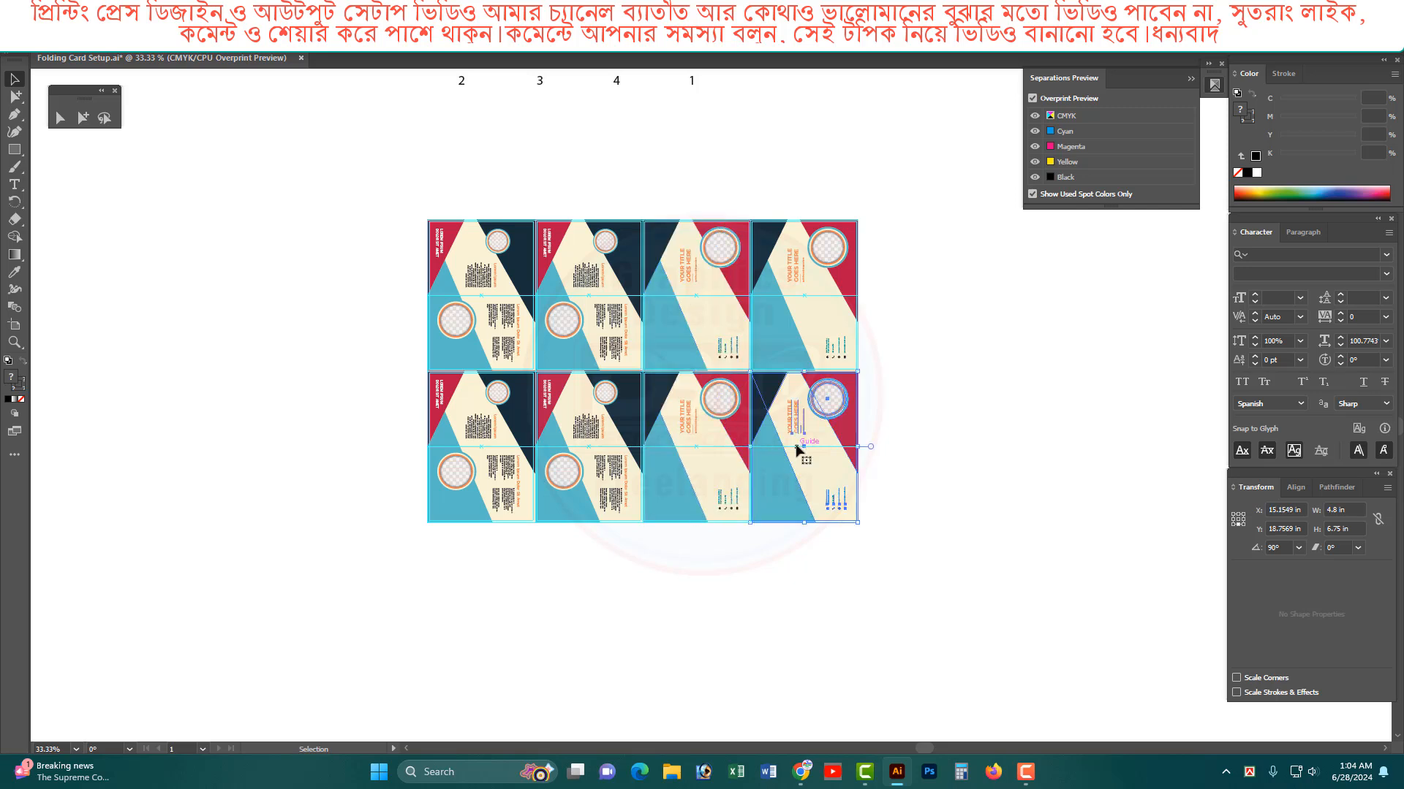
left_click(916, 479)
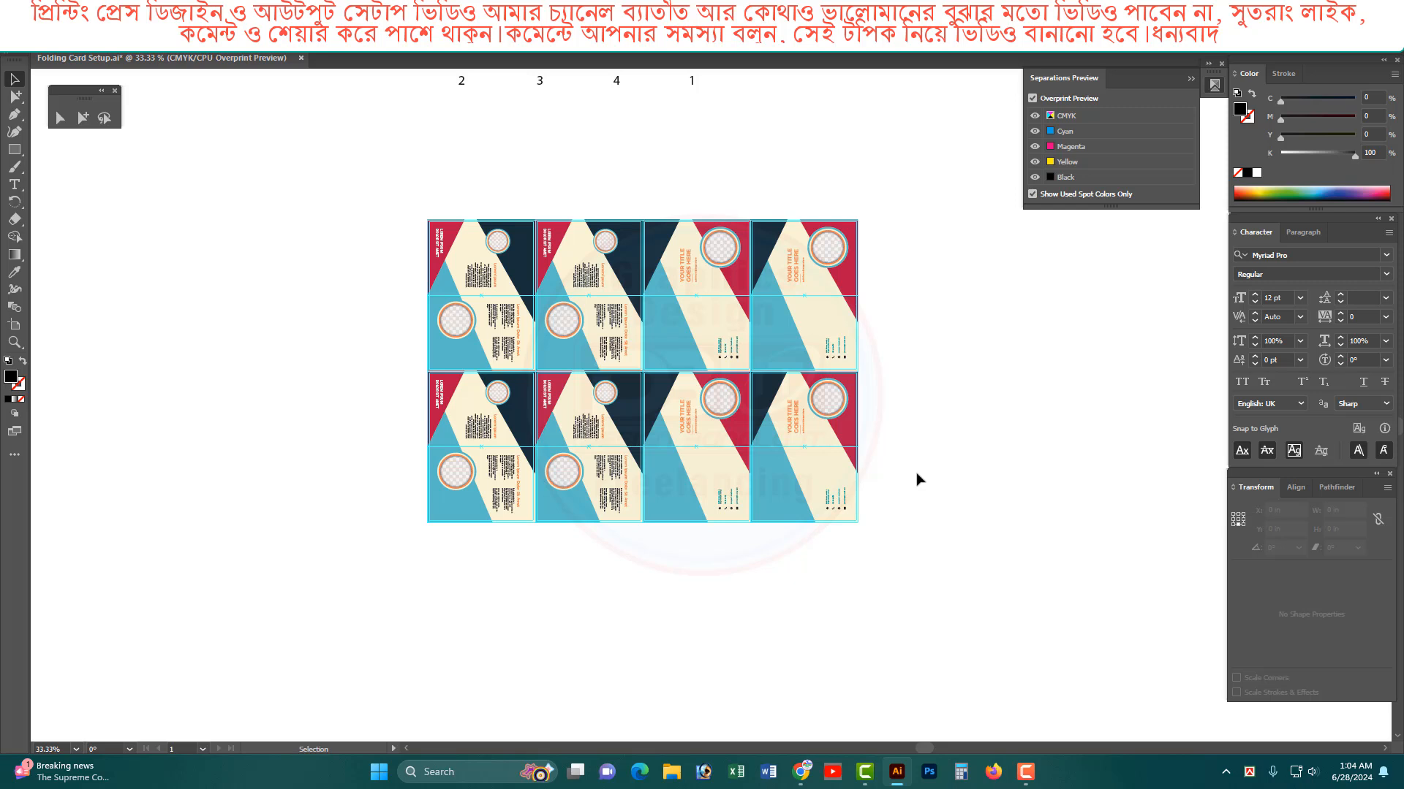
left_click(799, 304)
left_click(821, 470)
left_click(723, 470)
left_click(678, 333)
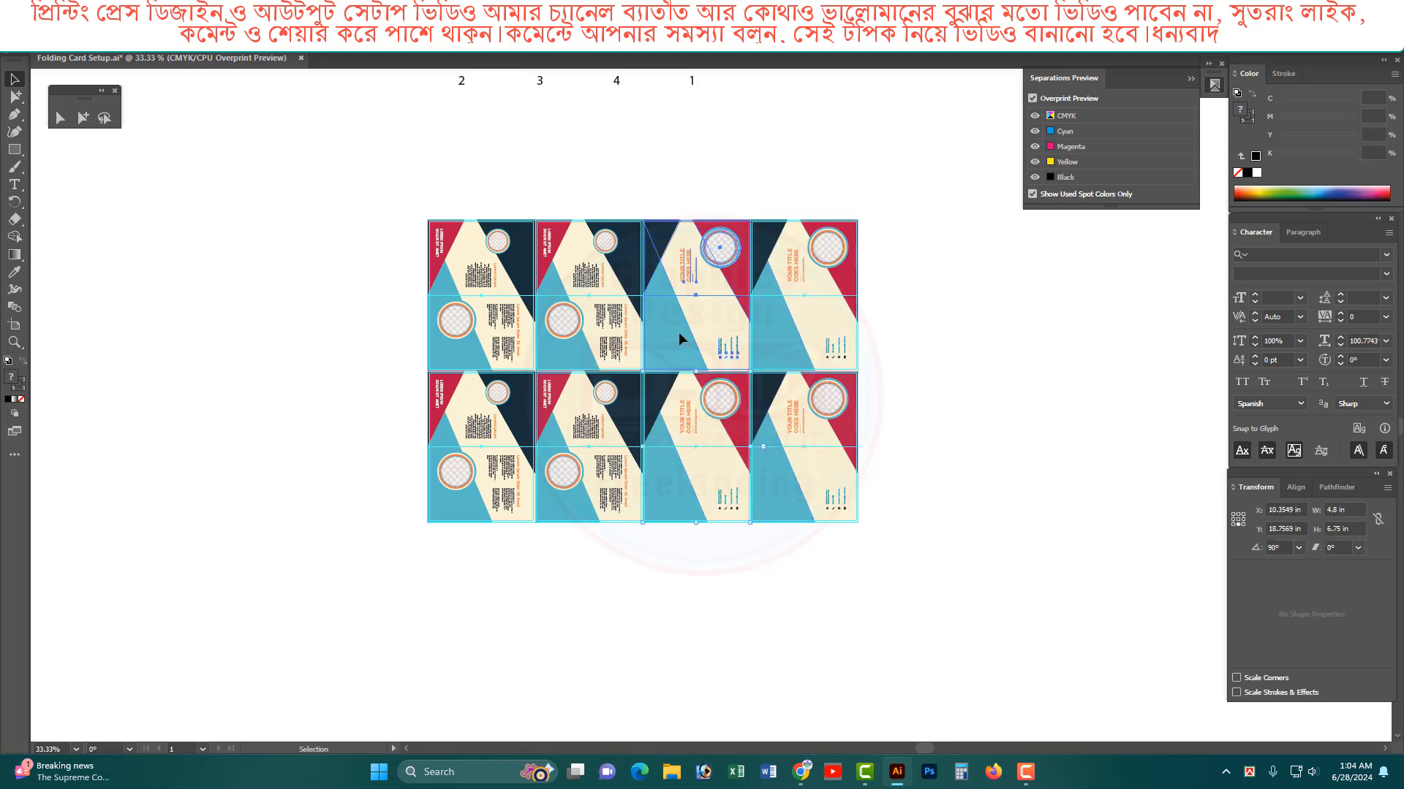
left_click(583, 305)
left_click(591, 424)
left_click(486, 416)
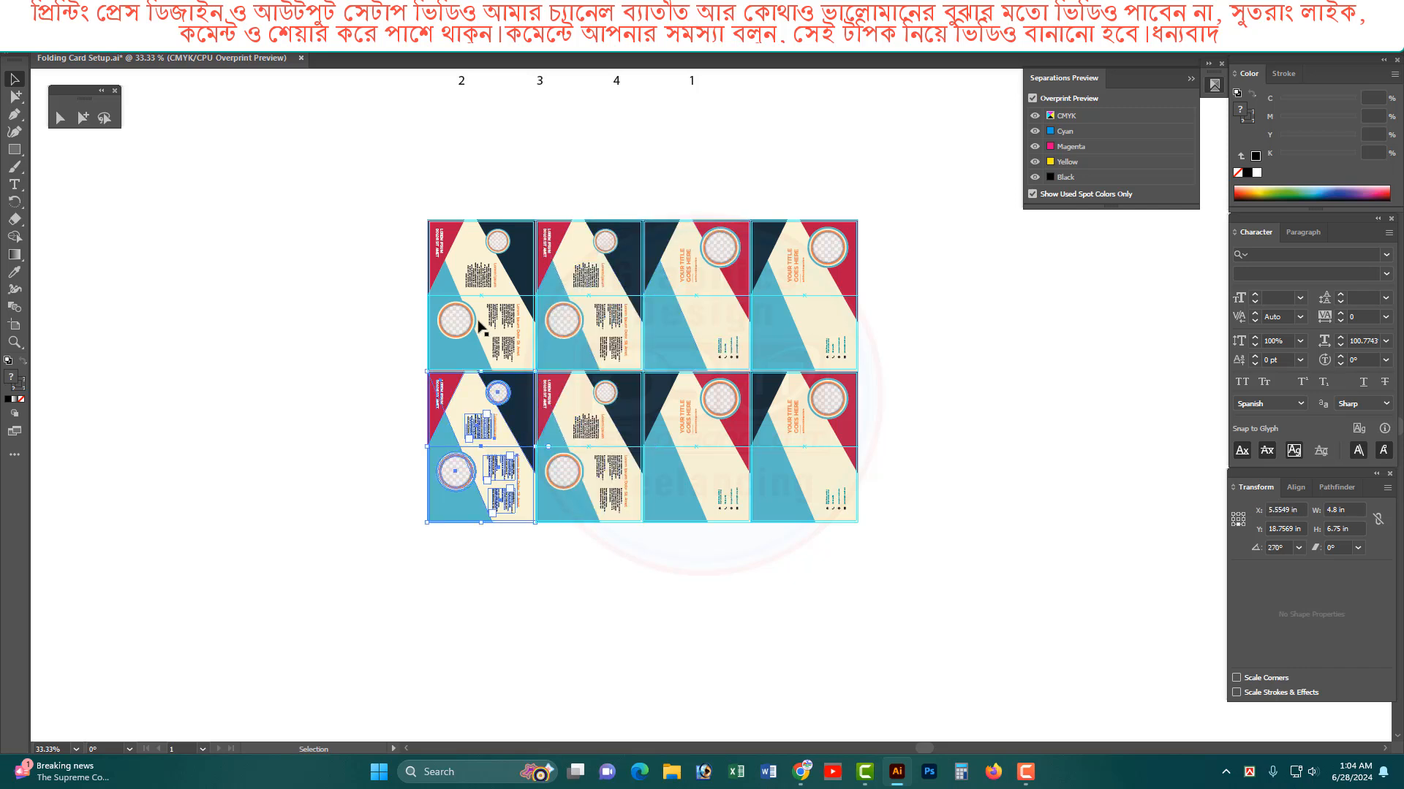
left_click(479, 326)
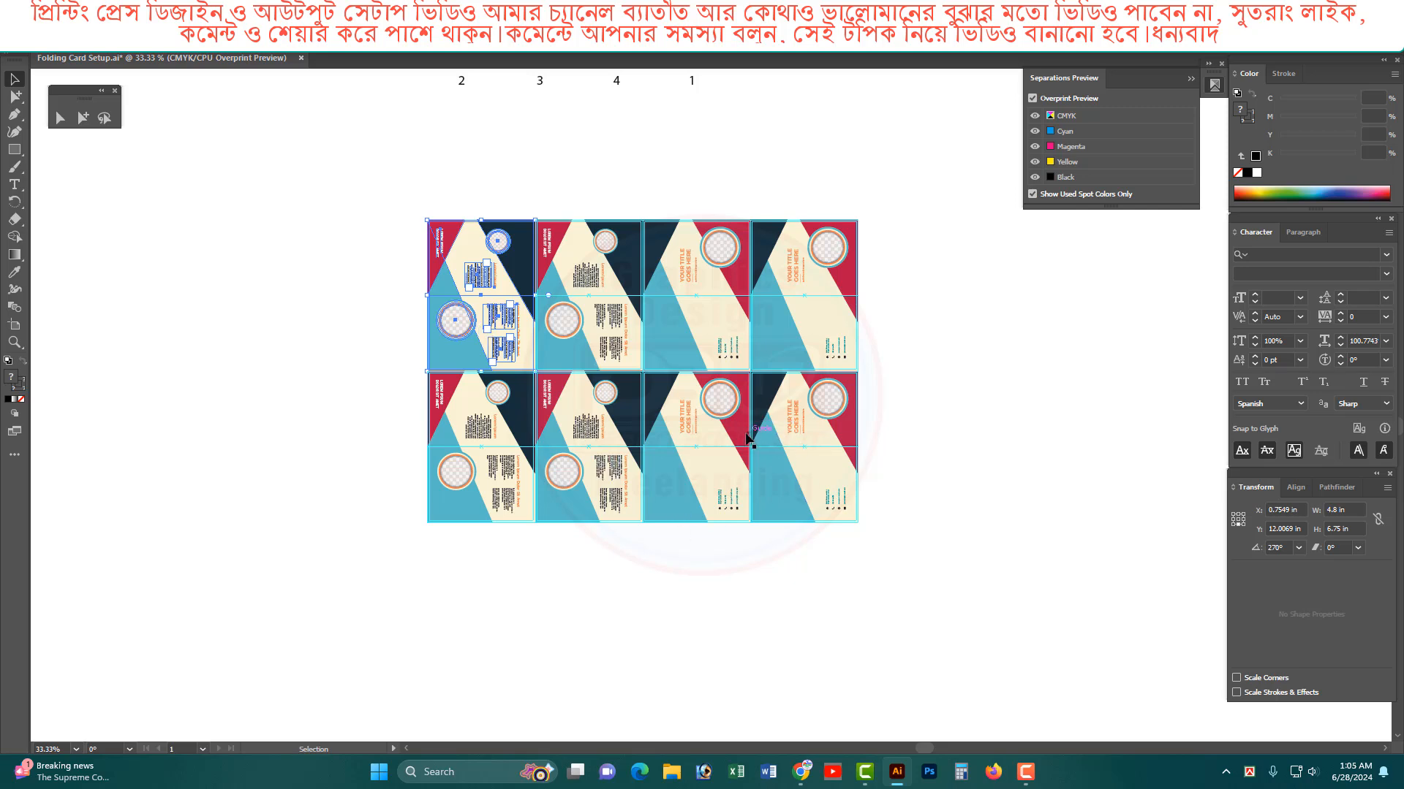
Step: Compare an upper outer spread with its inner counterpart in the layout at closer range, and inspect the lower-right outer spread
key("ctrl+space")
left_click_drag(399, 232, 972, 636)
left_click_drag(968, 519, 1032, 553)
left_click(1068, 448)
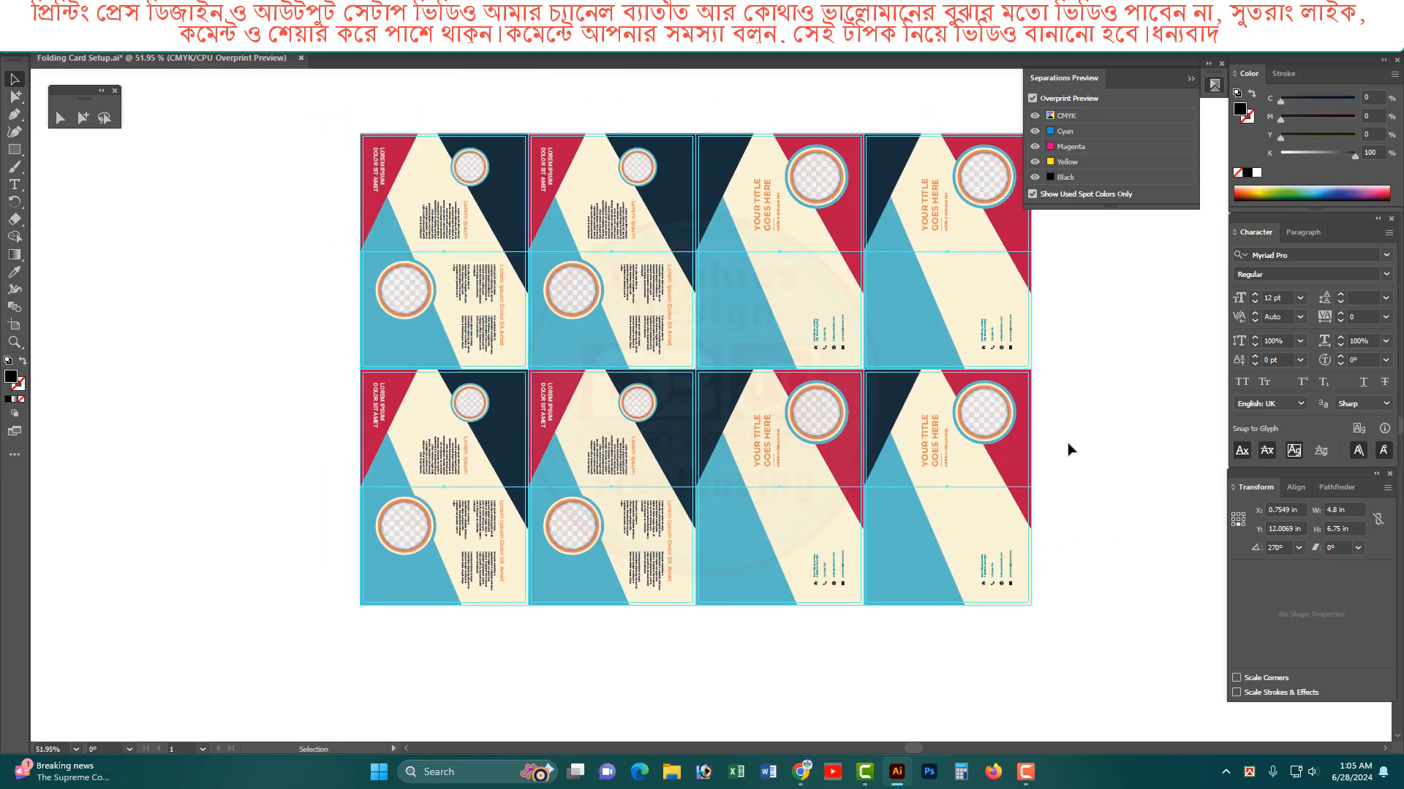
left_click(936, 222)
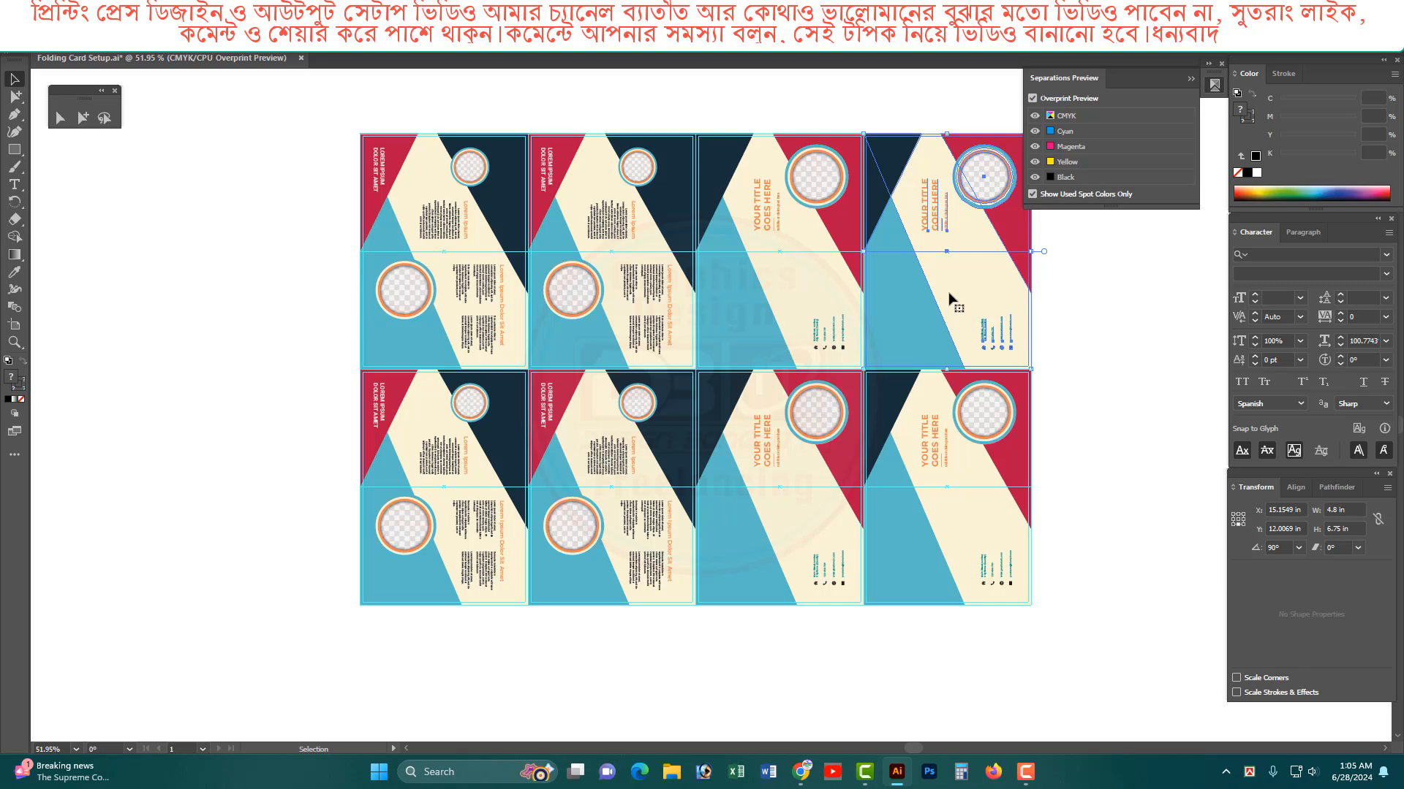
left_click(604, 214)
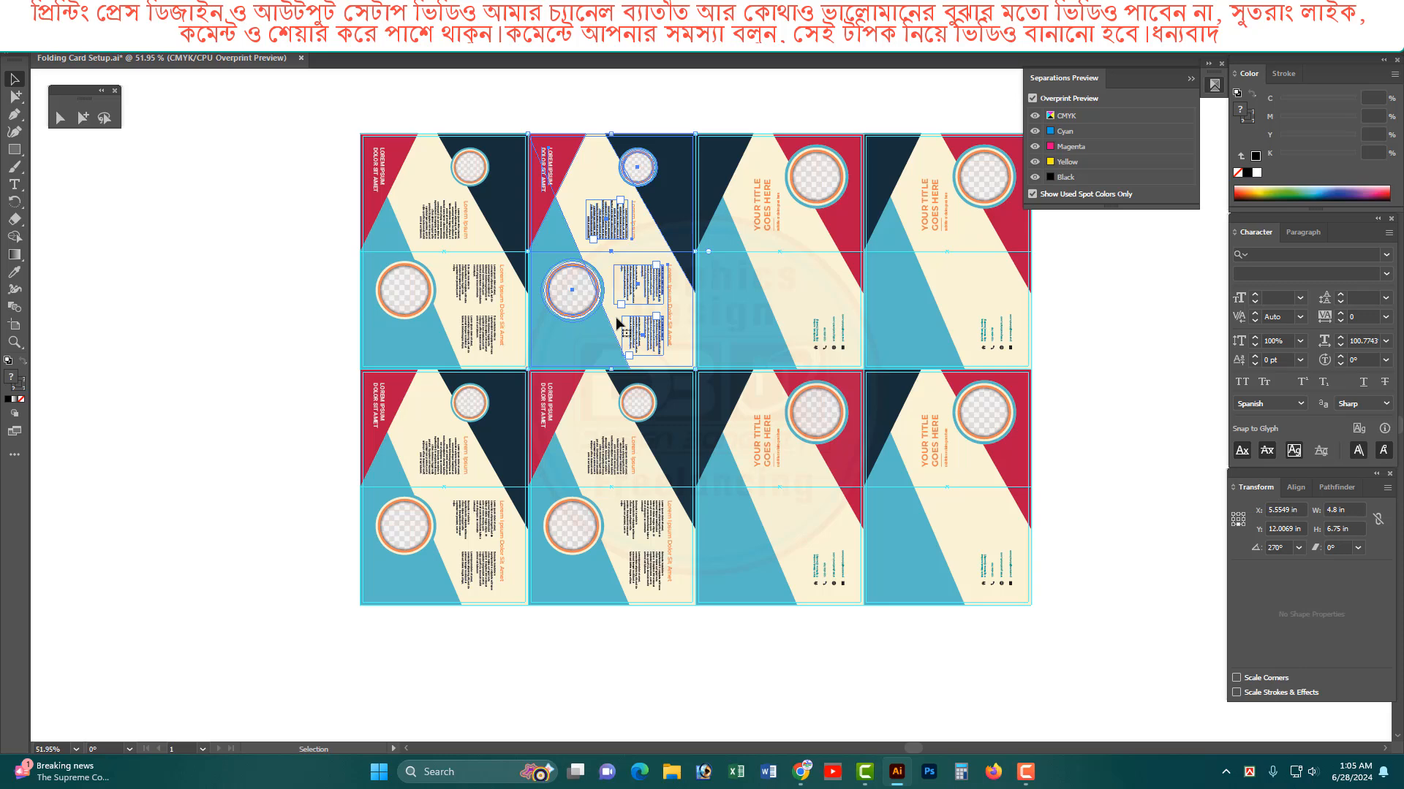
left_click(998, 494)
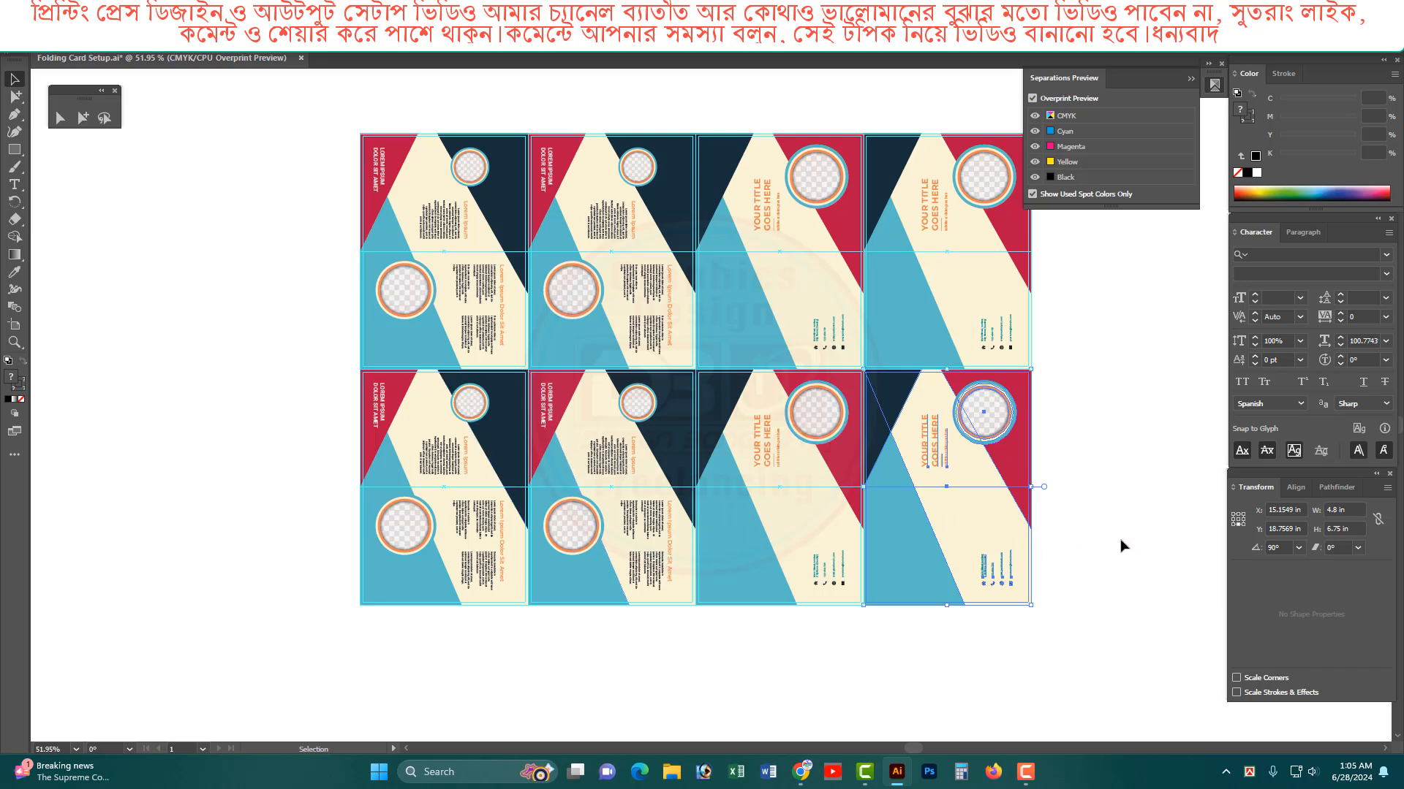
Step: Recheck the full extent of the finished inner-and-outer print layout with all its spreads selected
key("ctrl+a")
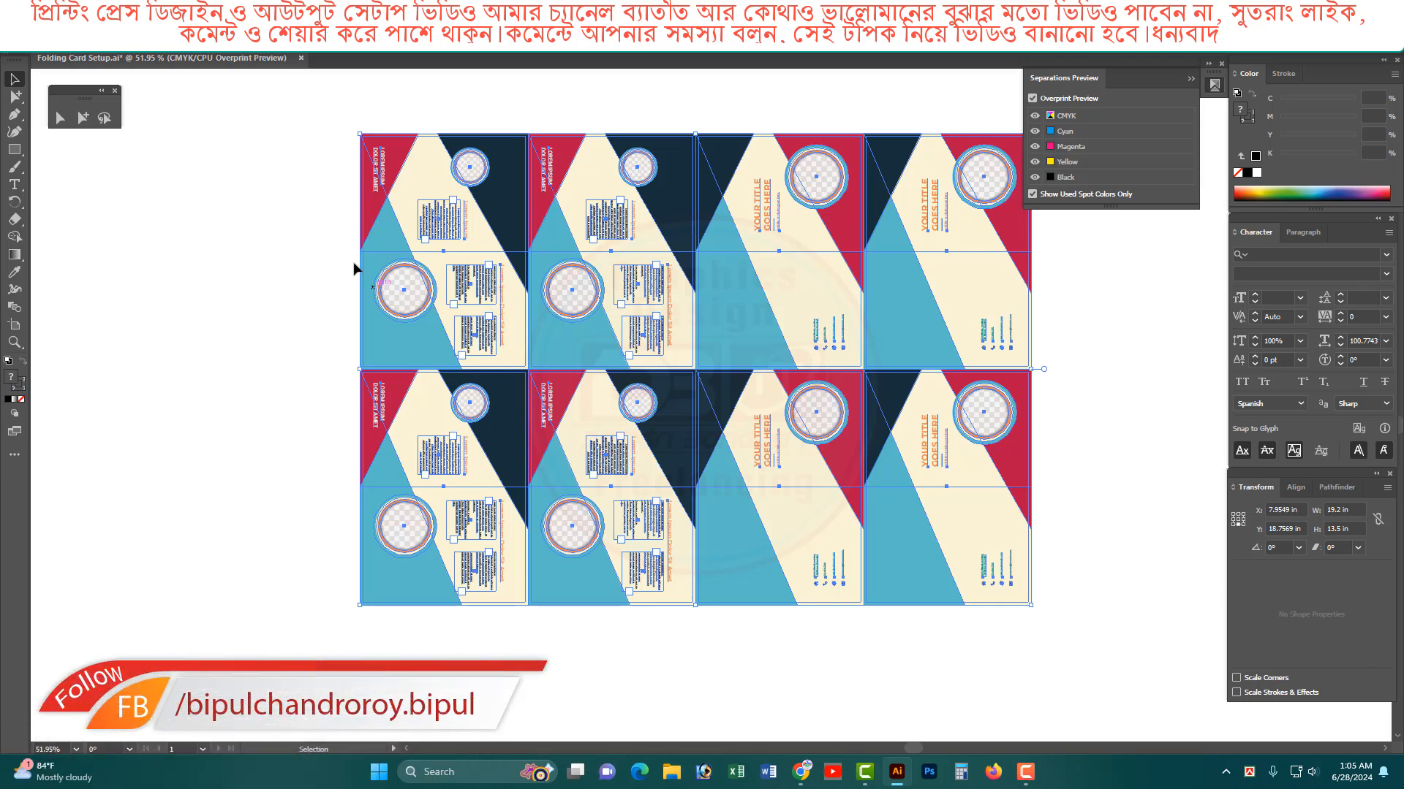
left_click_drag(321, 238, 1060, 484)
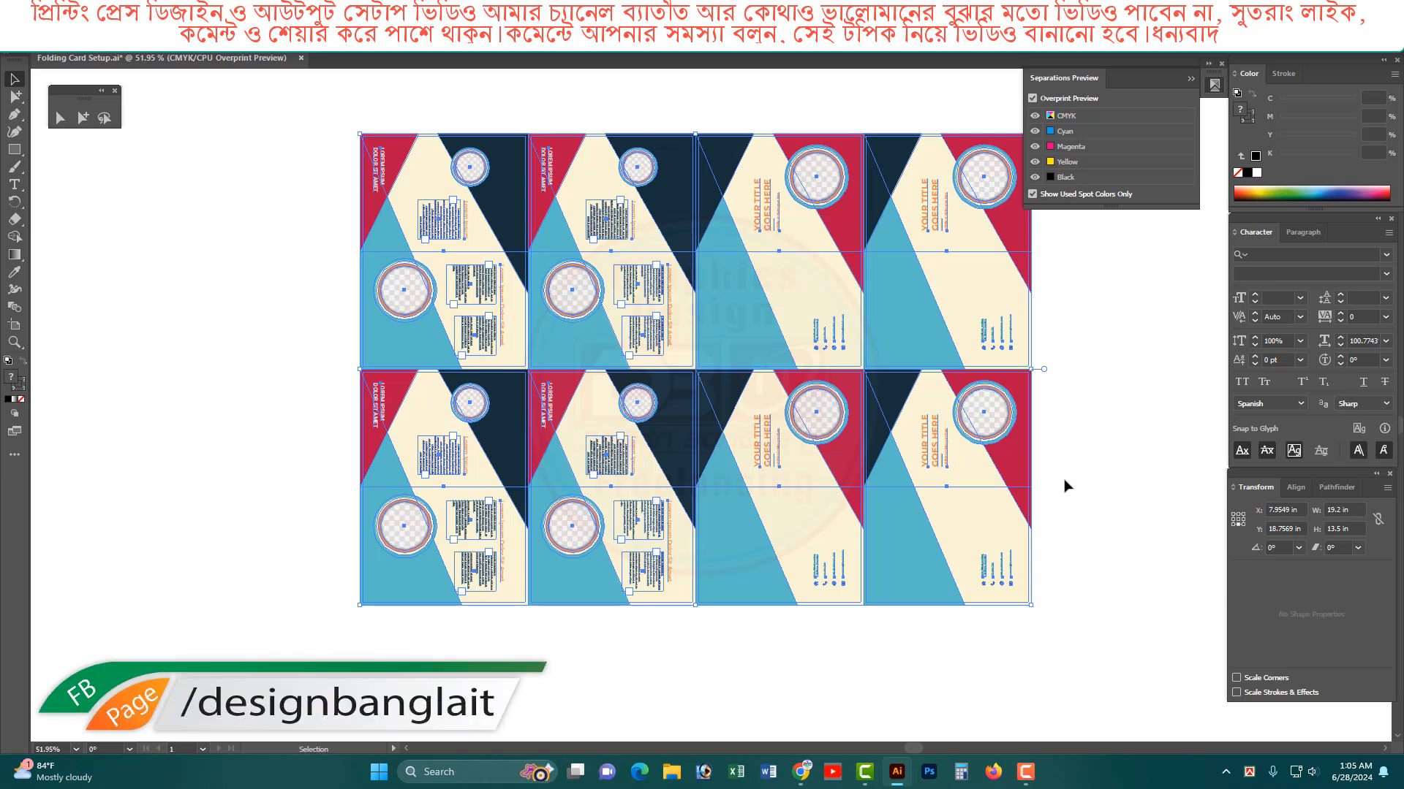
left_click(1089, 484)
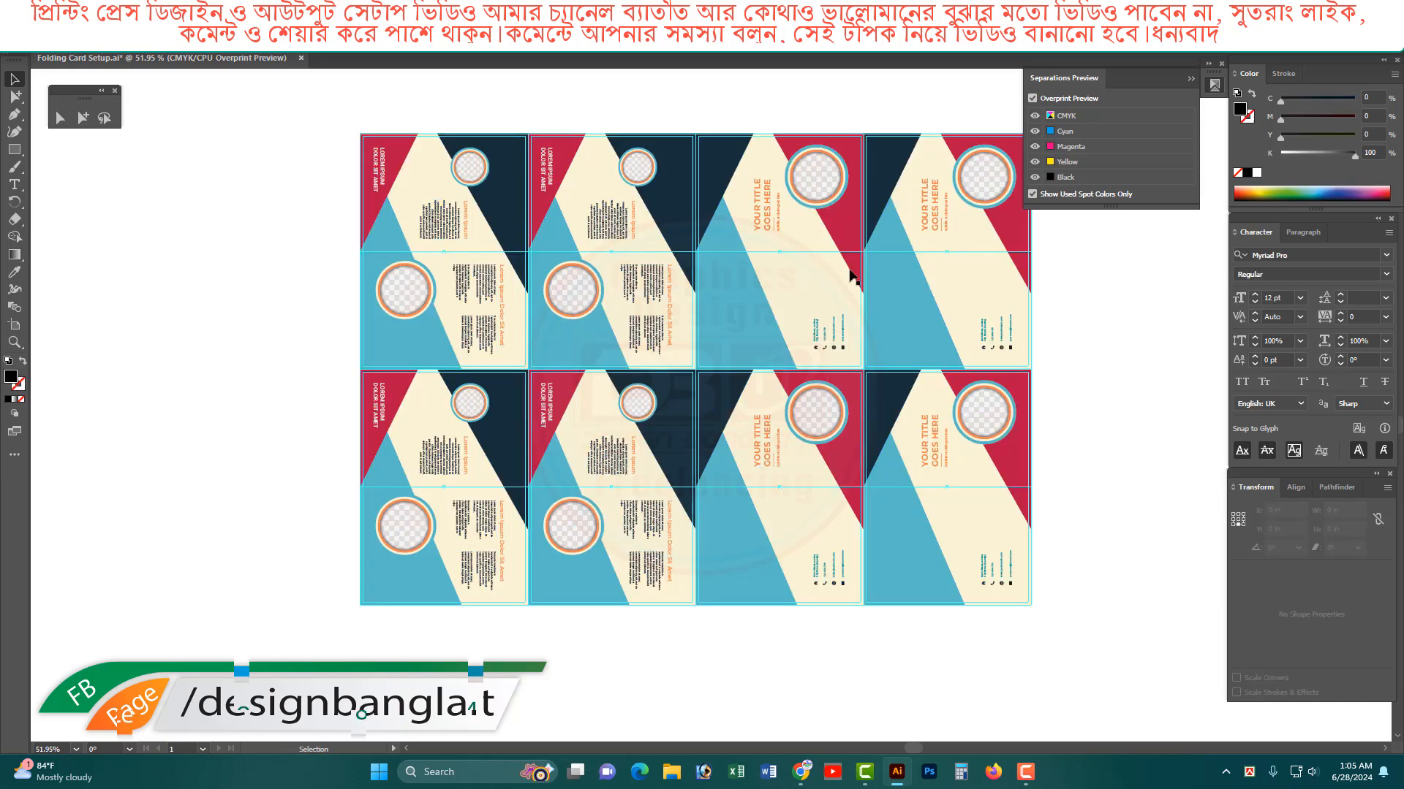
left_click_drag(300, 315, 1056, 468)
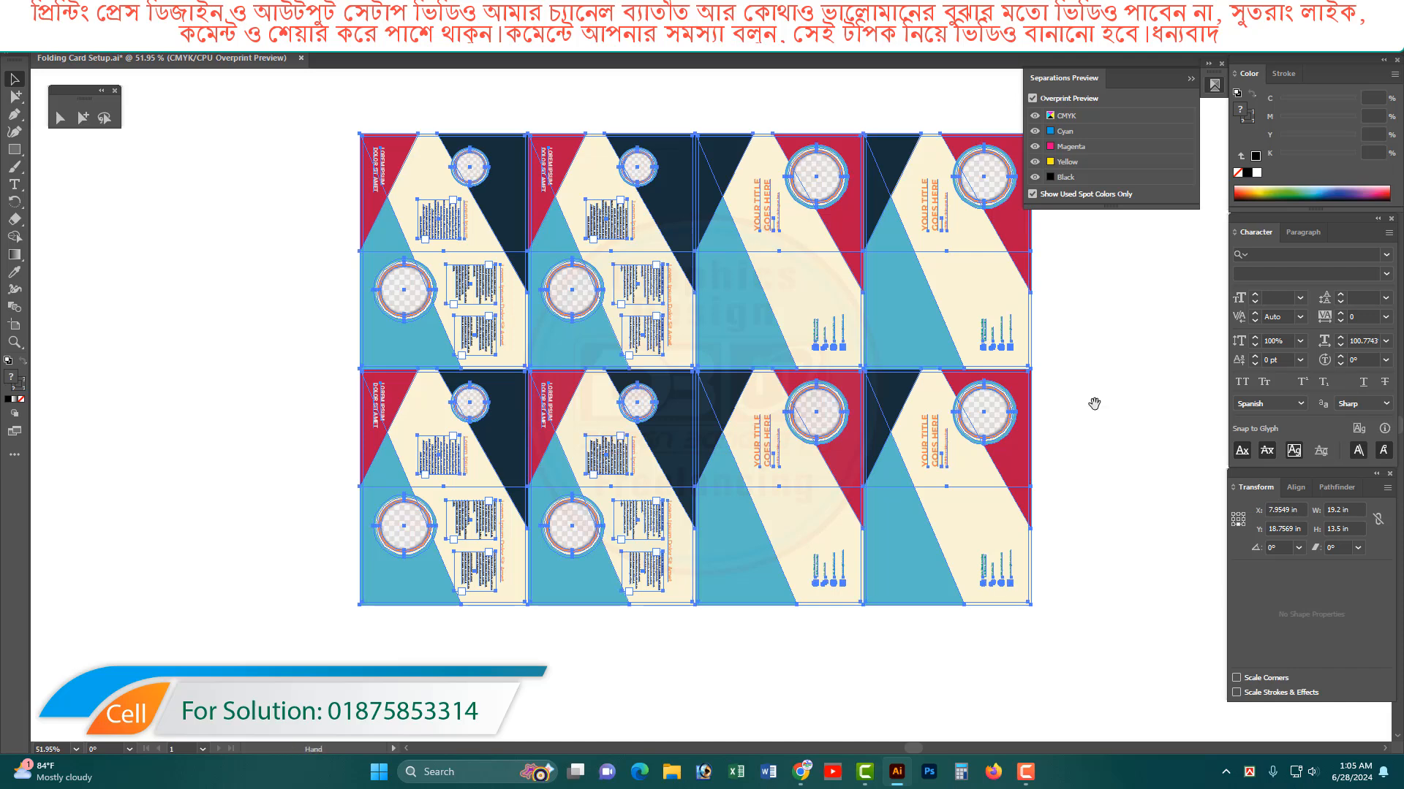
Step: Deselect the layout, draw a black bar about 0.93 × 6.75 in between the fold lines of the two left-column spreads, inspect their joint and delete it
left_click_drag(1094, 407, 1053, 407)
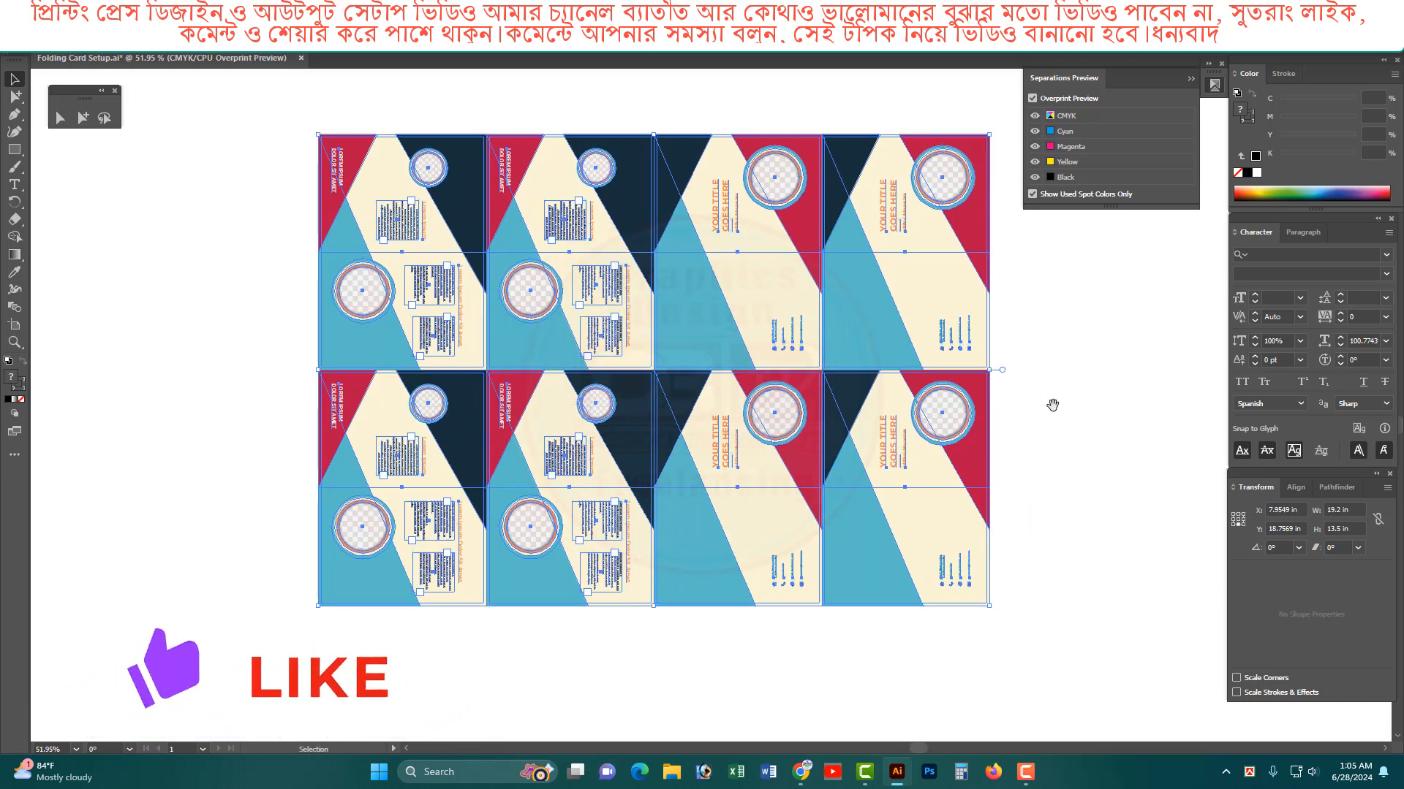
left_click(1003, 601)
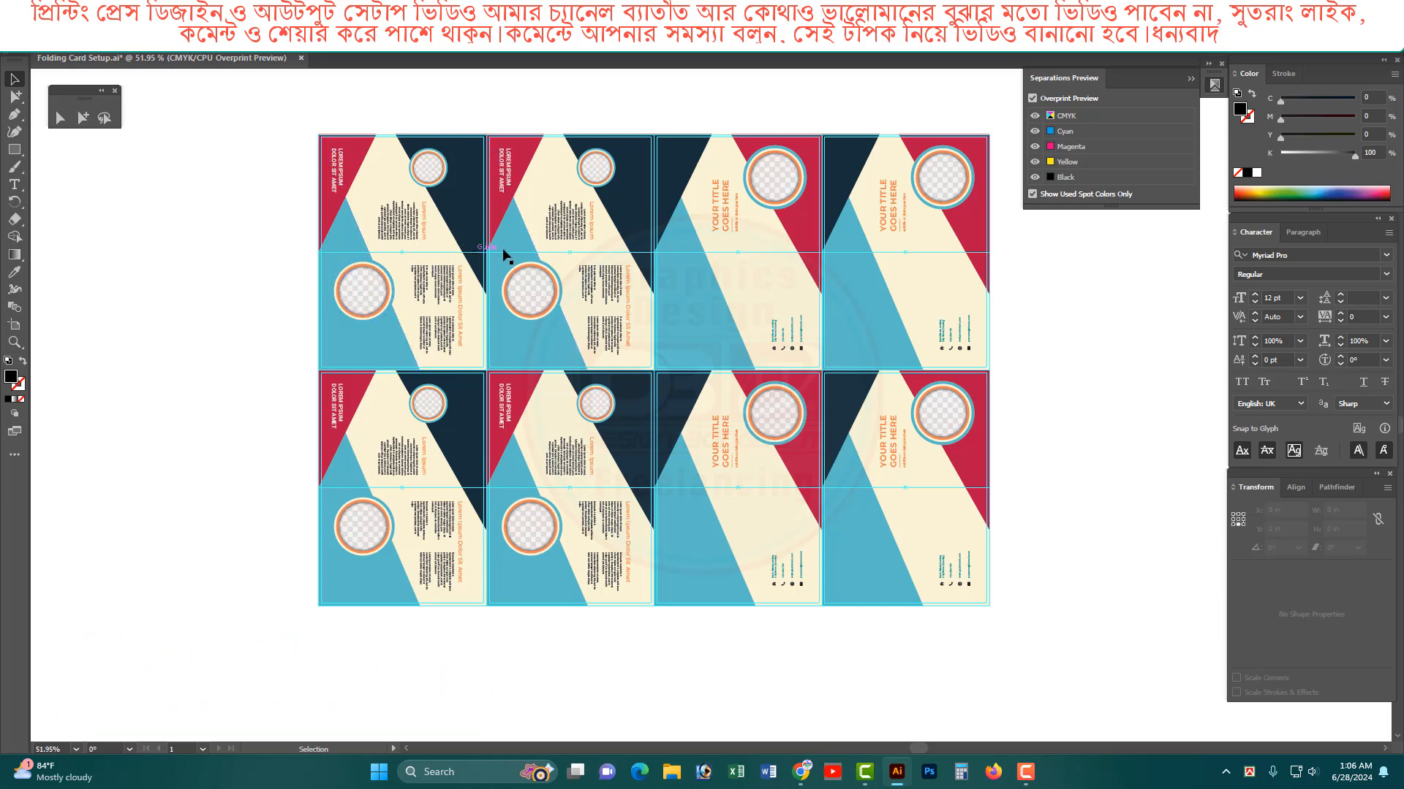
left_click_drag(1116, 281, 280, 250)
left_click(432, 421)
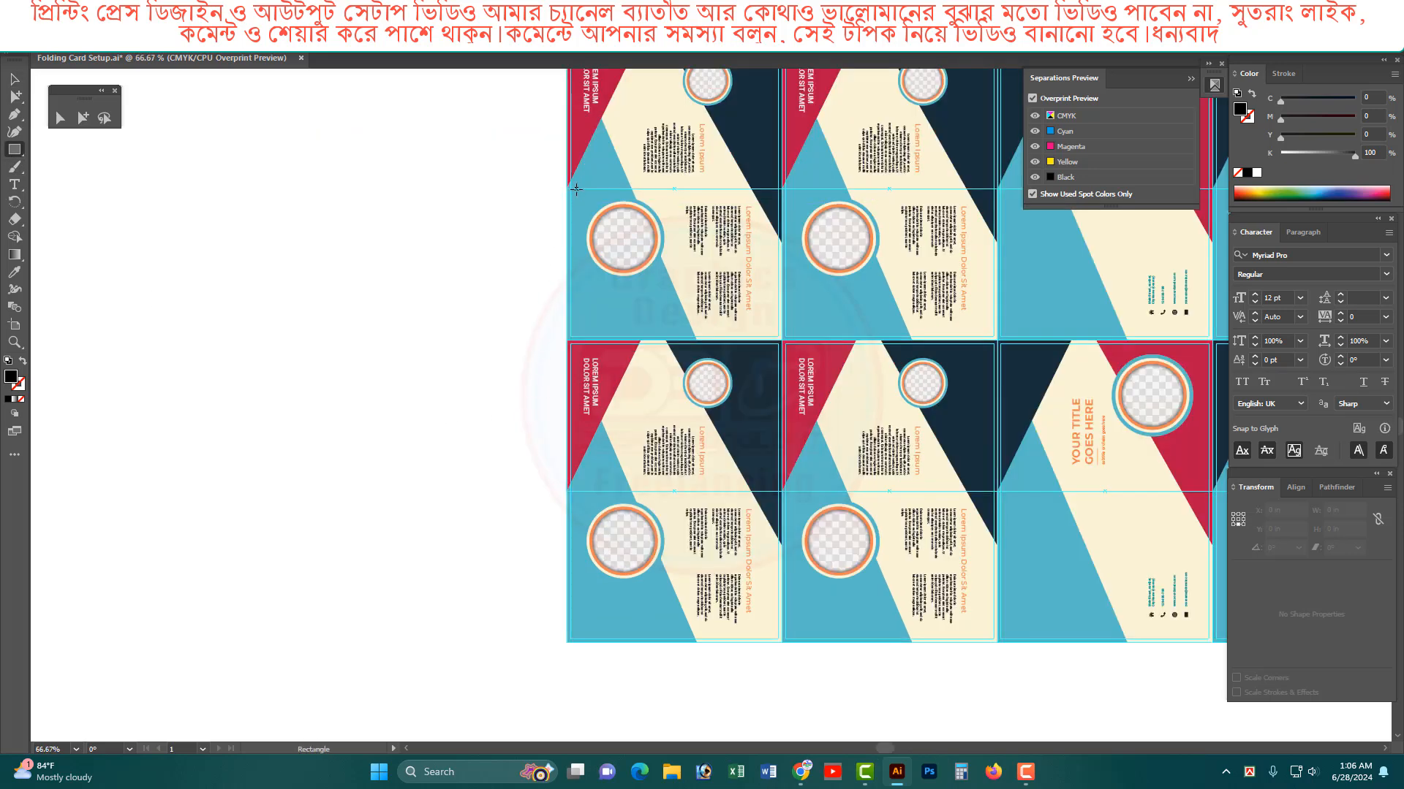
left_click_drag(577, 189, 618, 491)
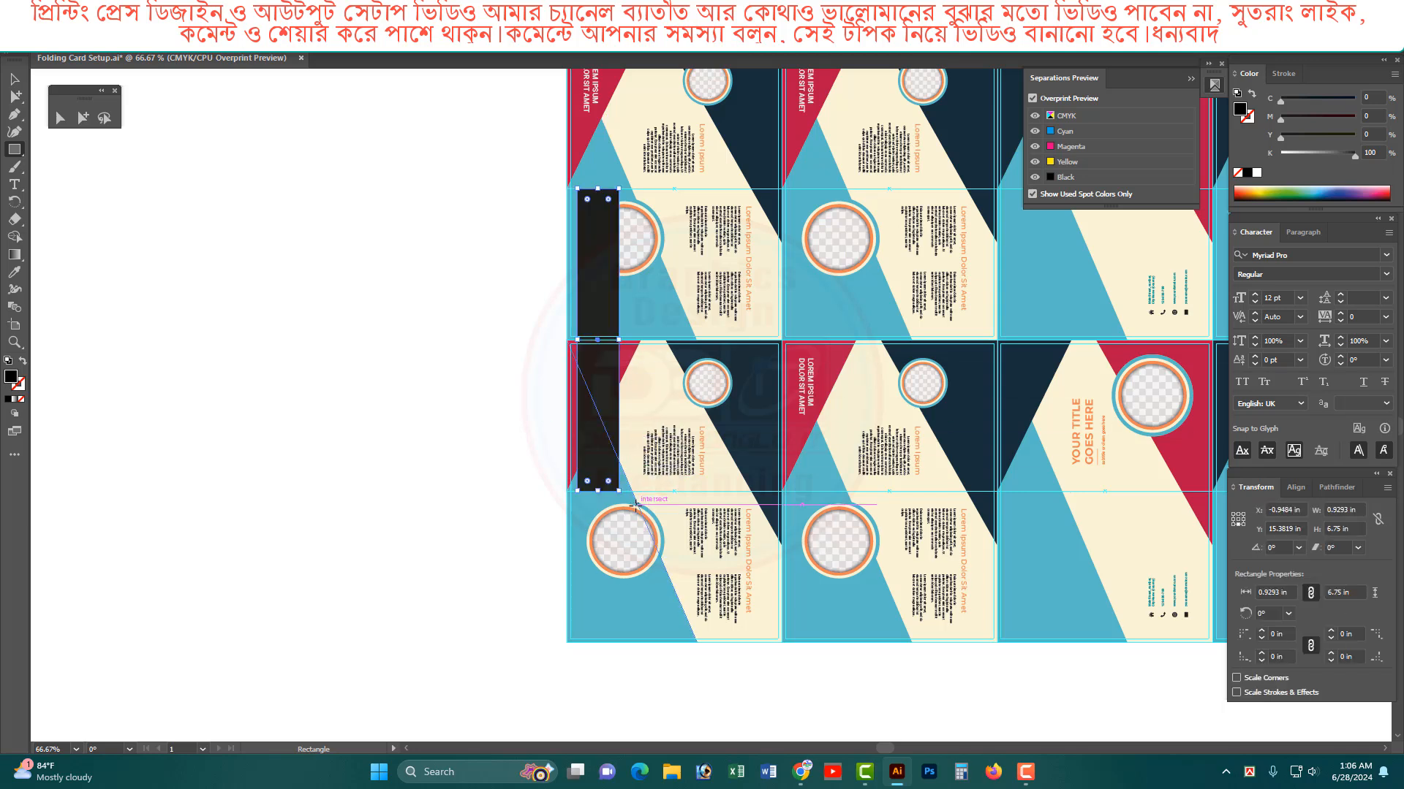
left_click(13, 80)
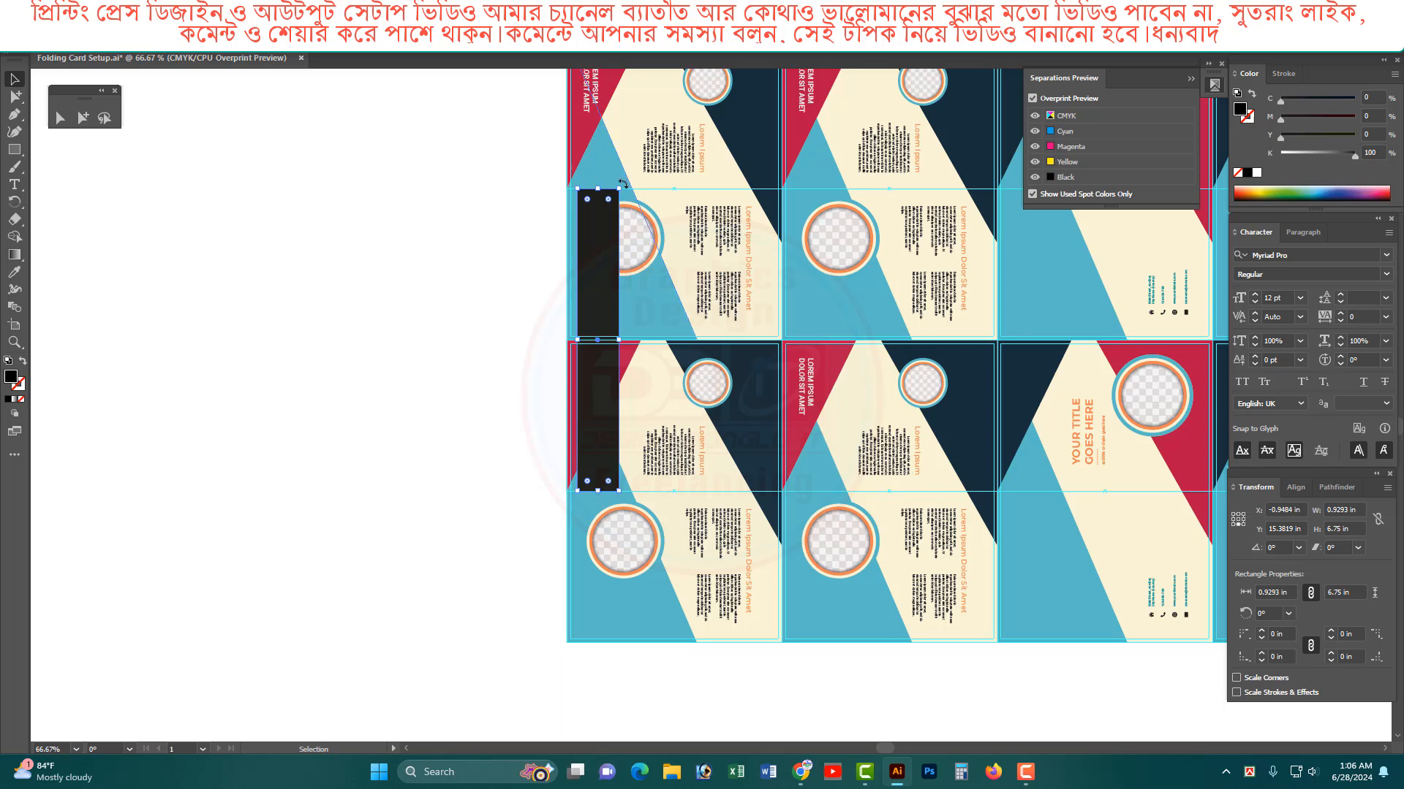
key("ctrl+space")
left_click_drag(517, 263, 711, 431)
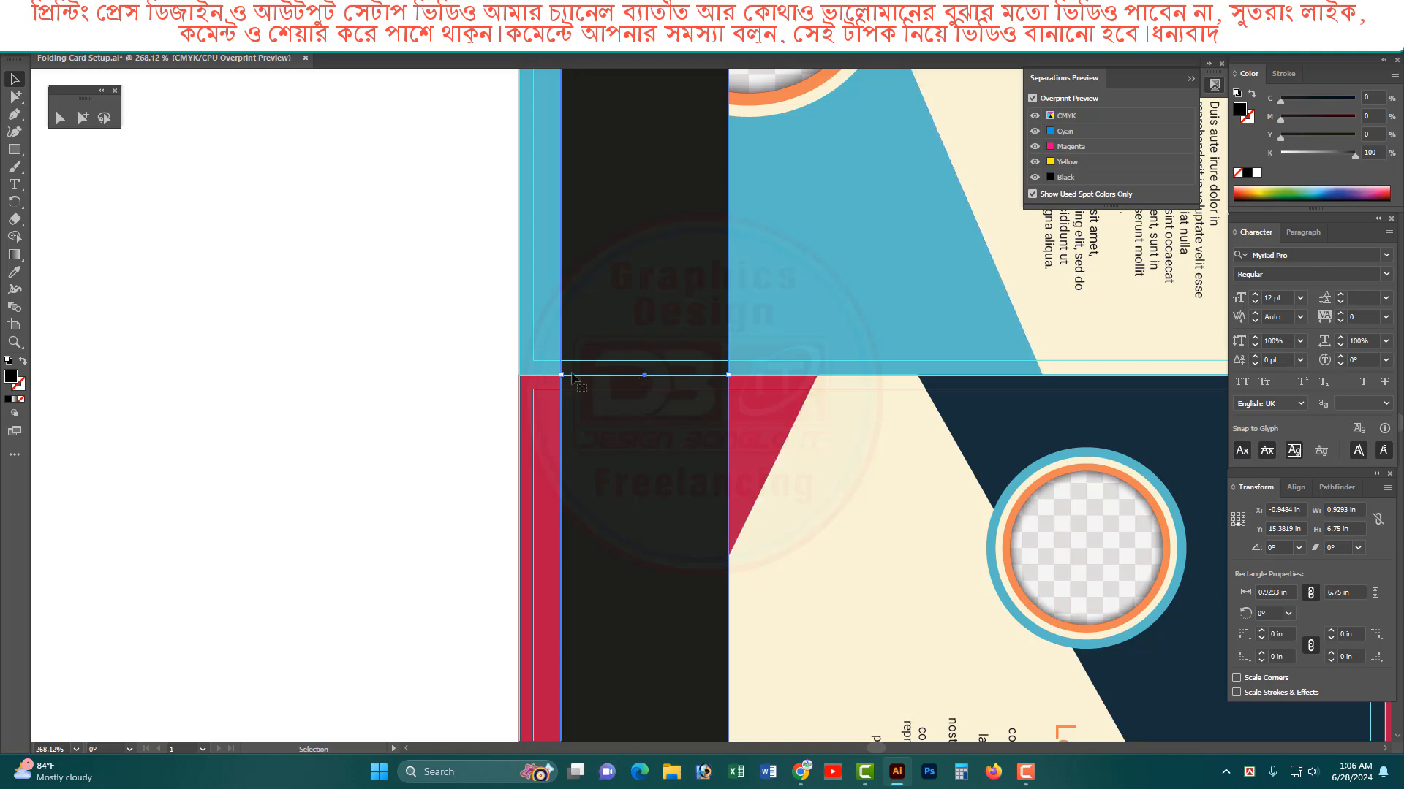
key("Delete")
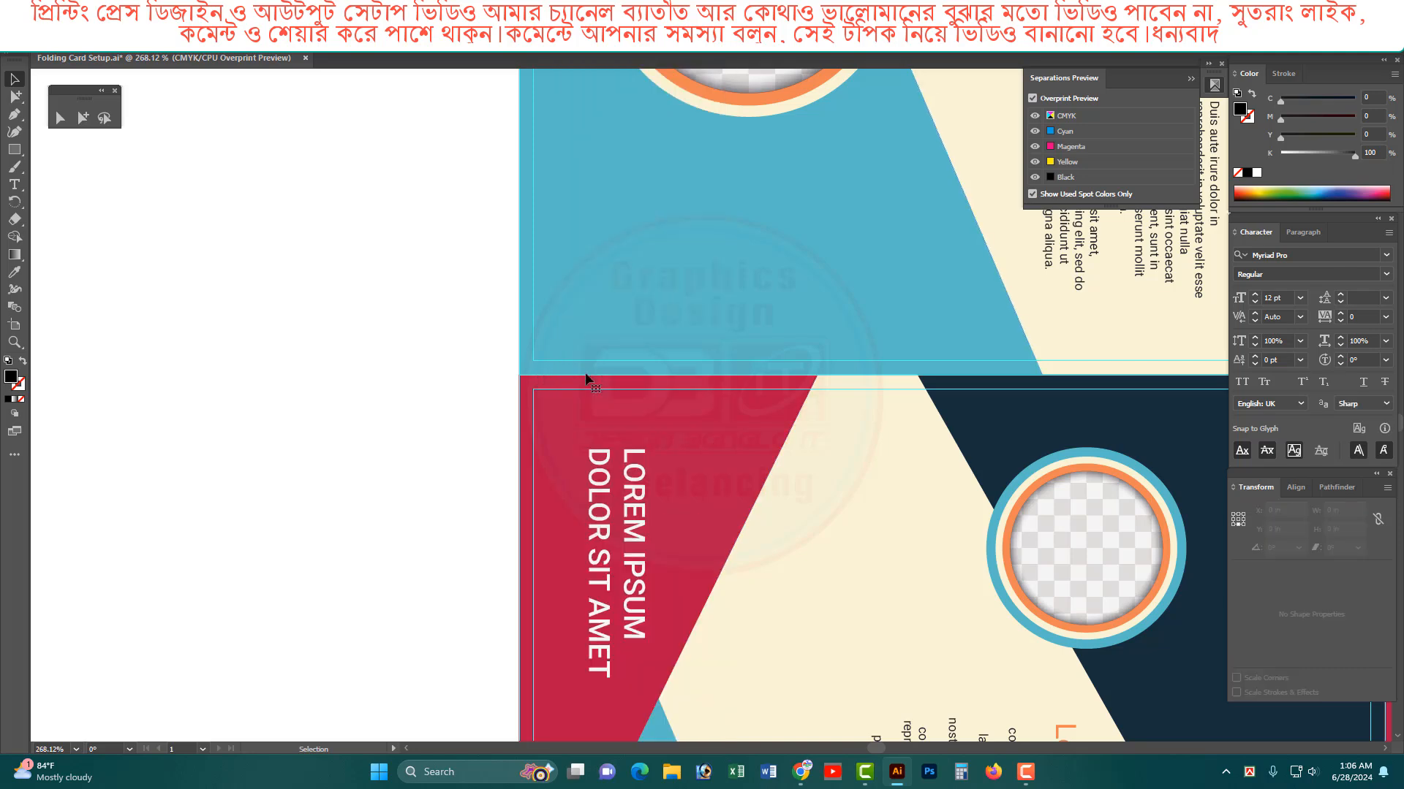
Step: Draw a black bar about 0.61 × 3.3 in over the upper panel of the upper-left spread, from the top guide to the fold line
key("ctrl+alt+space")
left_click(771, 359, "ctrl+alt")
left_click(771, 359, "ctrl+alt")
left_click(770, 359, "ctrl+alt")
left_click_drag(636, 266, 589, 455)
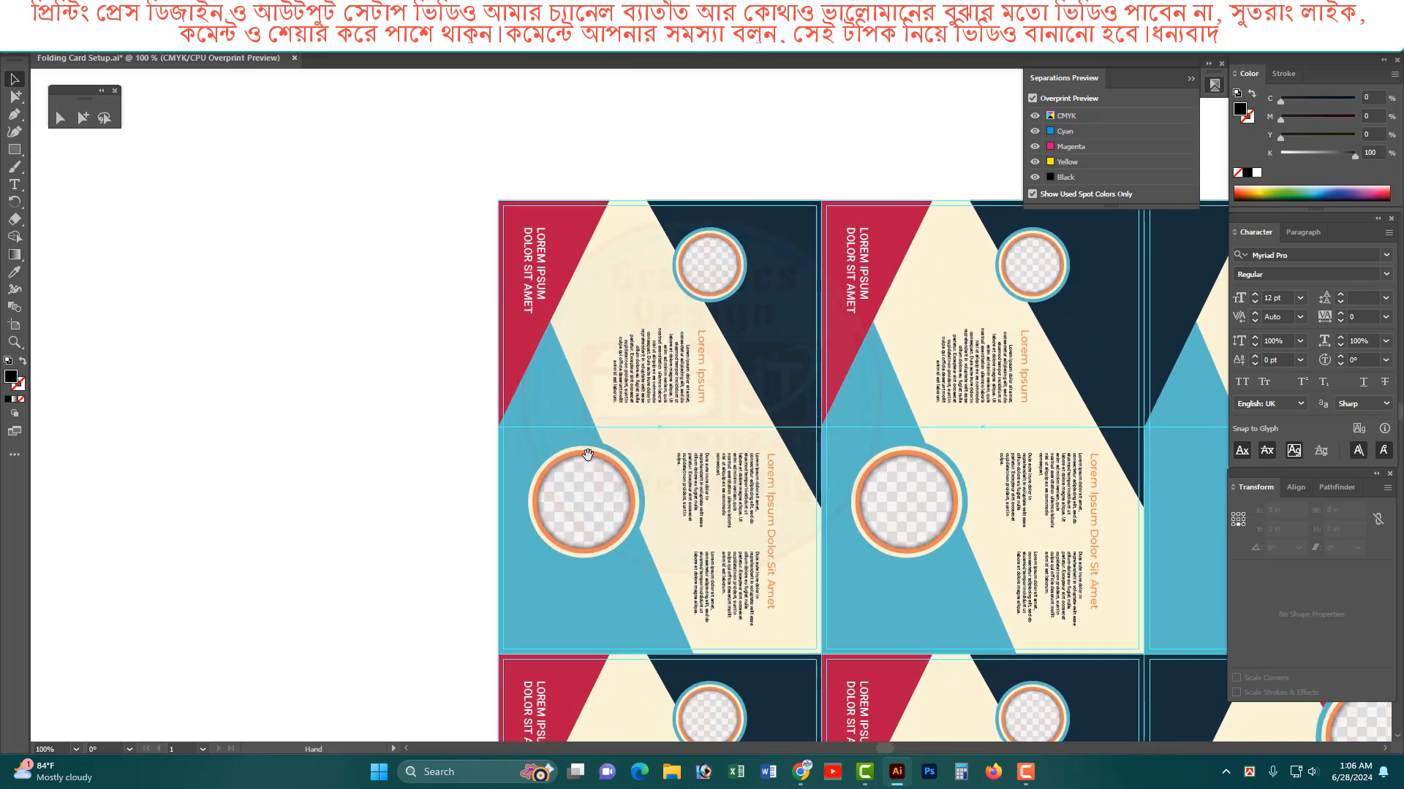
key("ctrl+space")
left_click(603, 353, "ctrl")
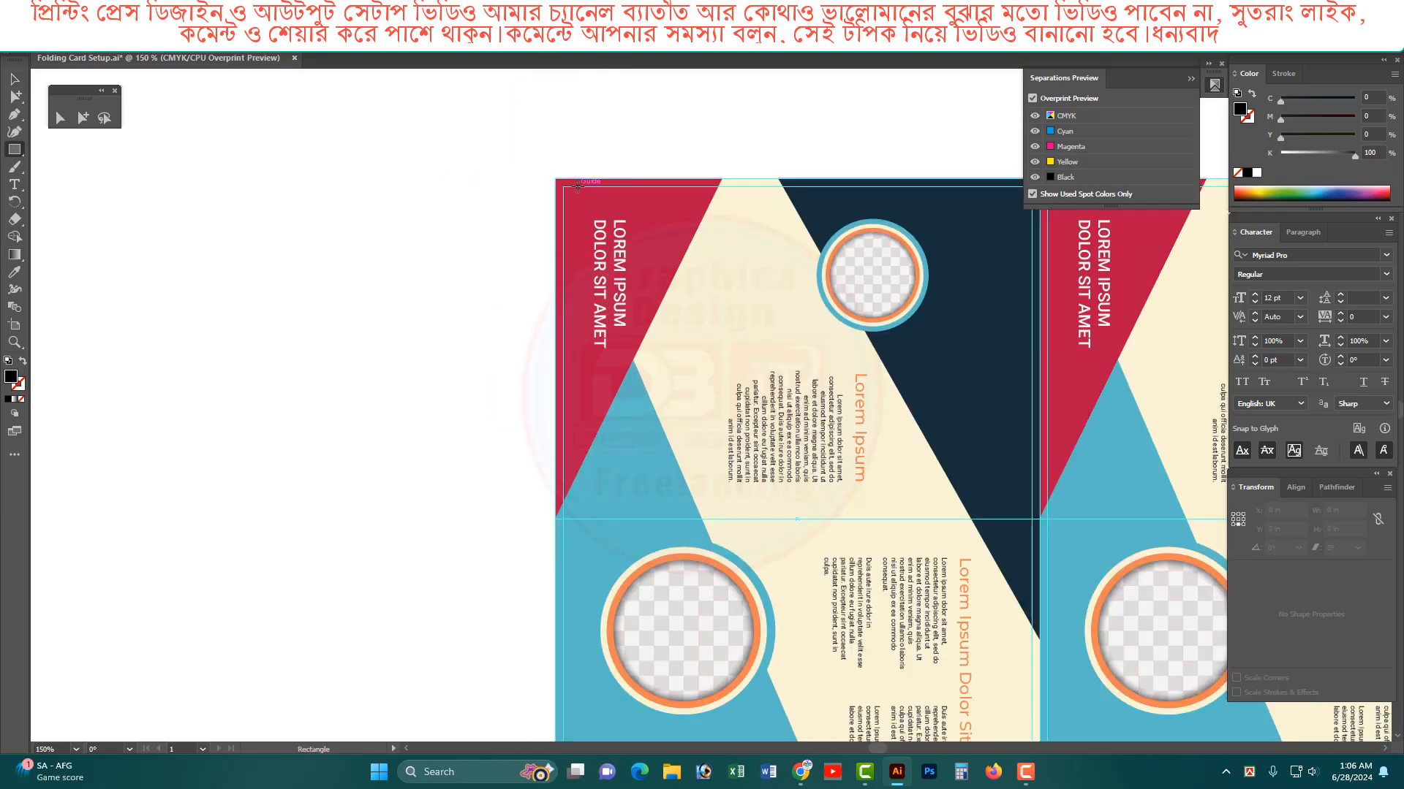
left_click_drag(578, 186, 639, 518)
left_click(18, 81)
left_click(846, 523, "ctrl+alt")
left_click(846, 522, "ctrl+alt")
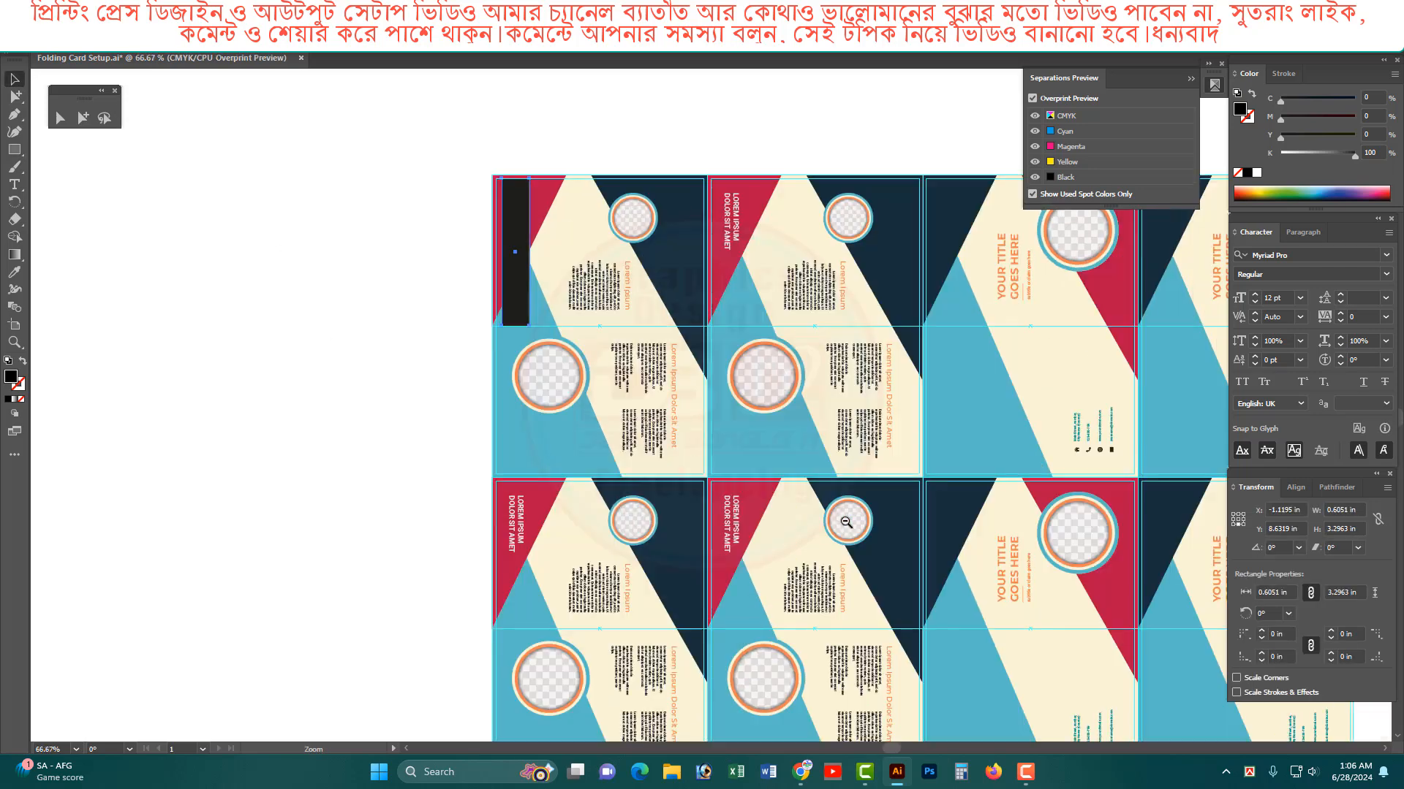
left_click(846, 522, "ctrl+alt")
left_click(803, 509, "ctrl+alt")
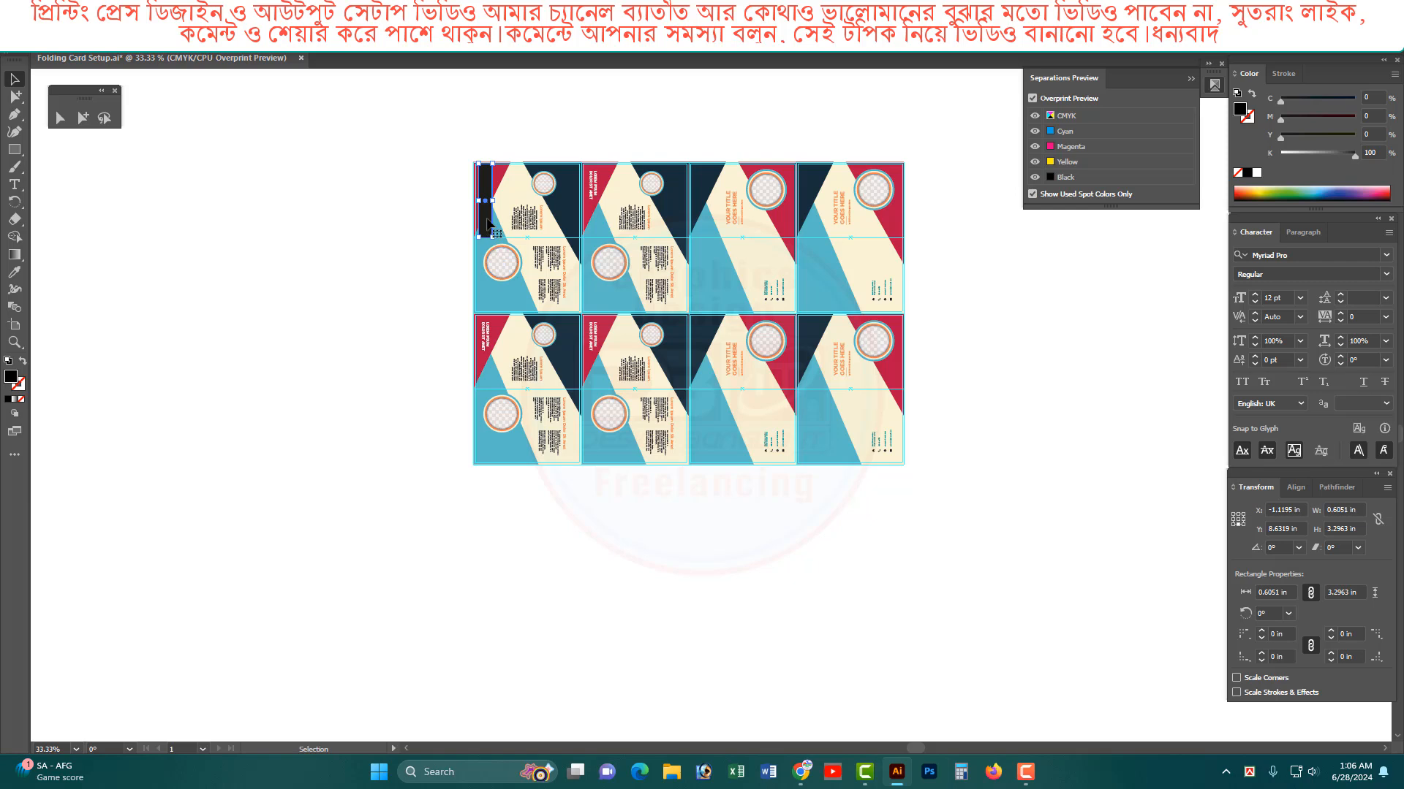
Step: Move the black bar onto the lower panel of the lower-right spread, compare it with the fold line and bottom guide, and delete it
left_click_drag(488, 223, 826, 441)
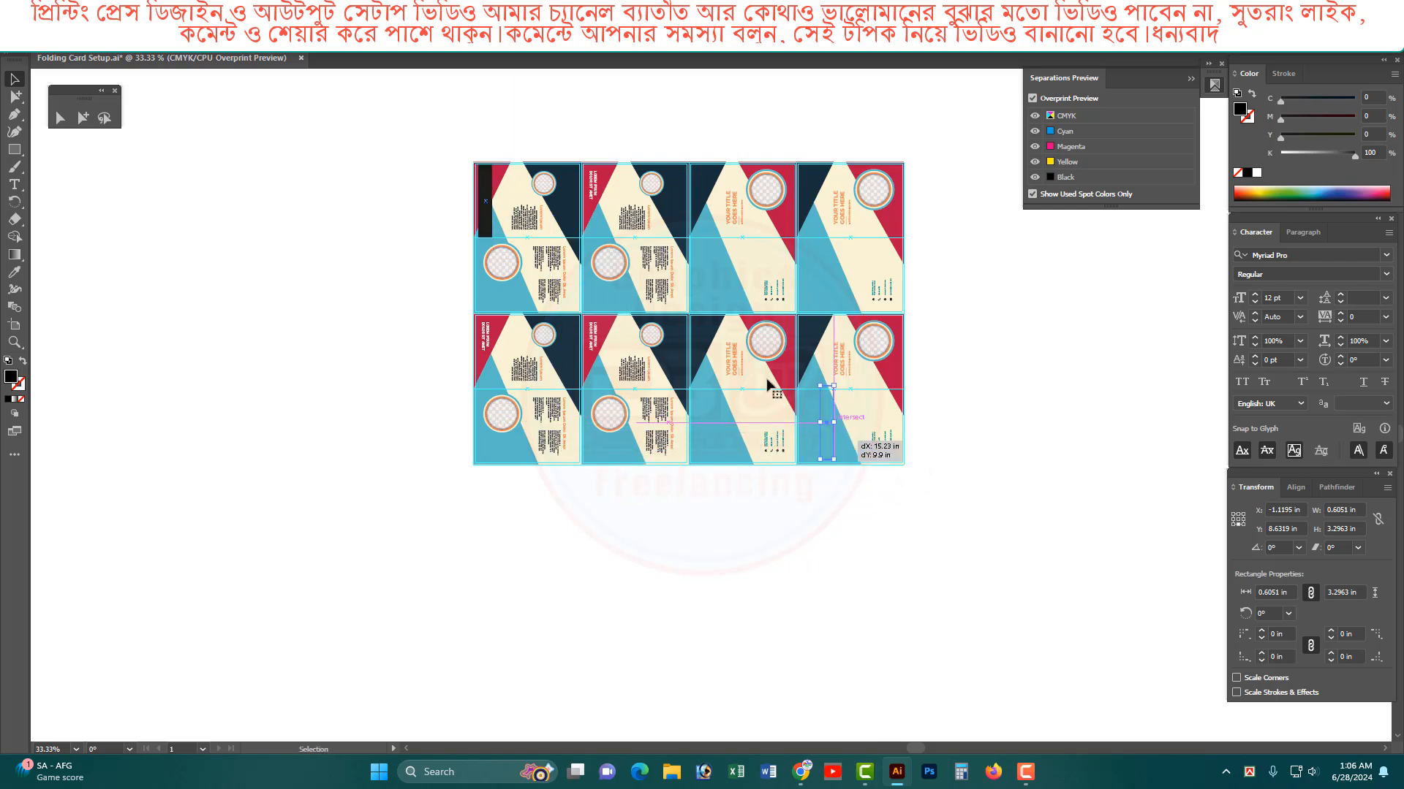
left_click_drag(767, 380, 927, 509)
left_click_drag(614, 396, 625, 422)
left_click(647, 514)
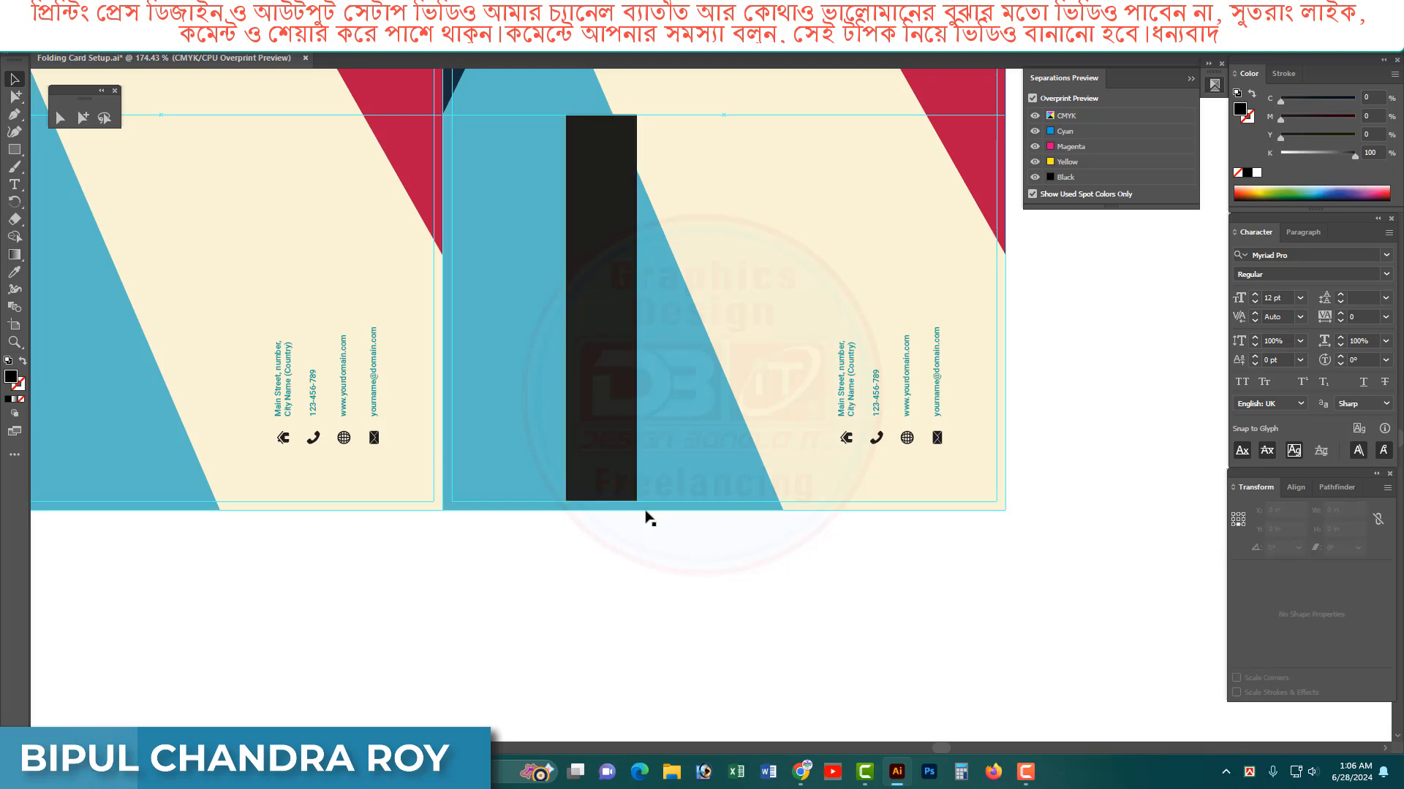
left_click(598, 204)
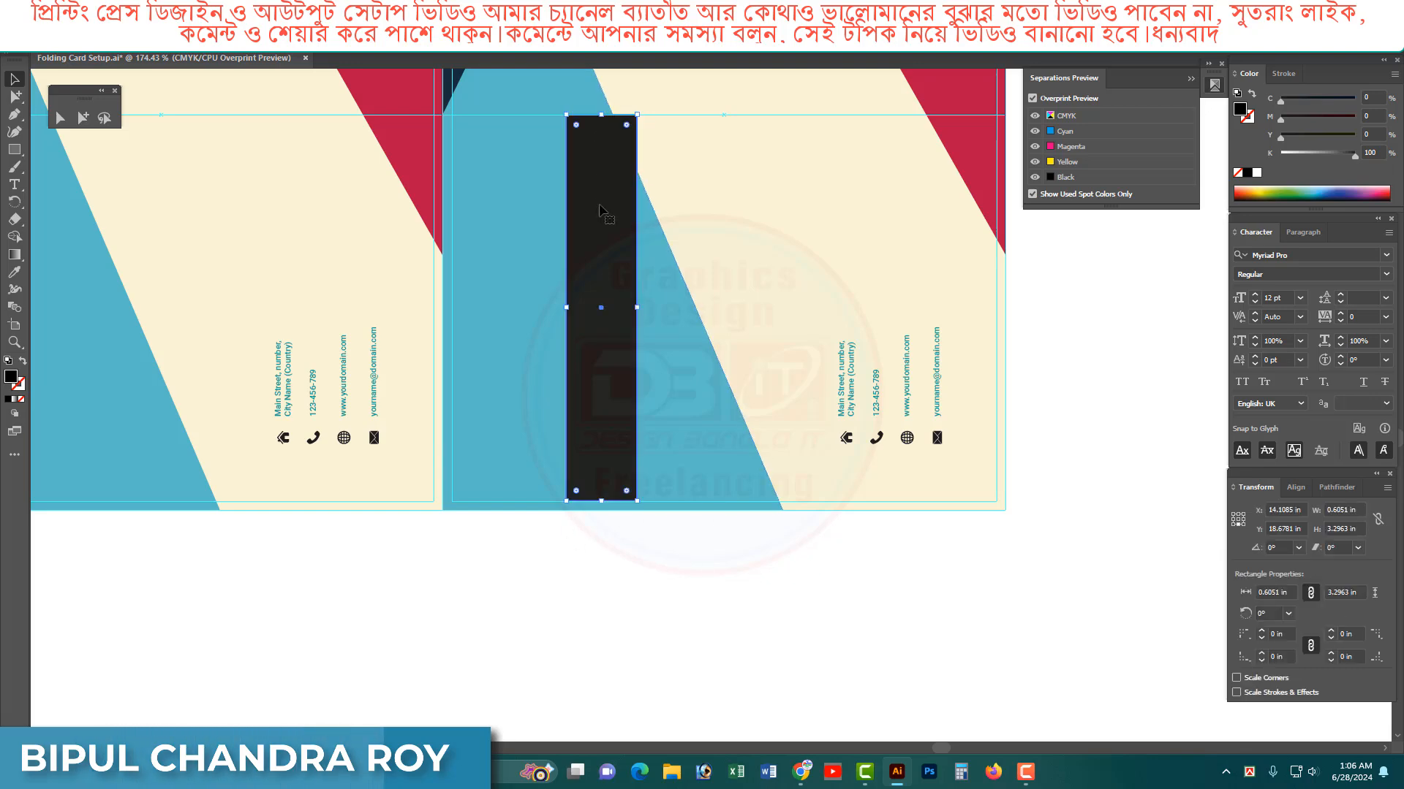
key("Delete")
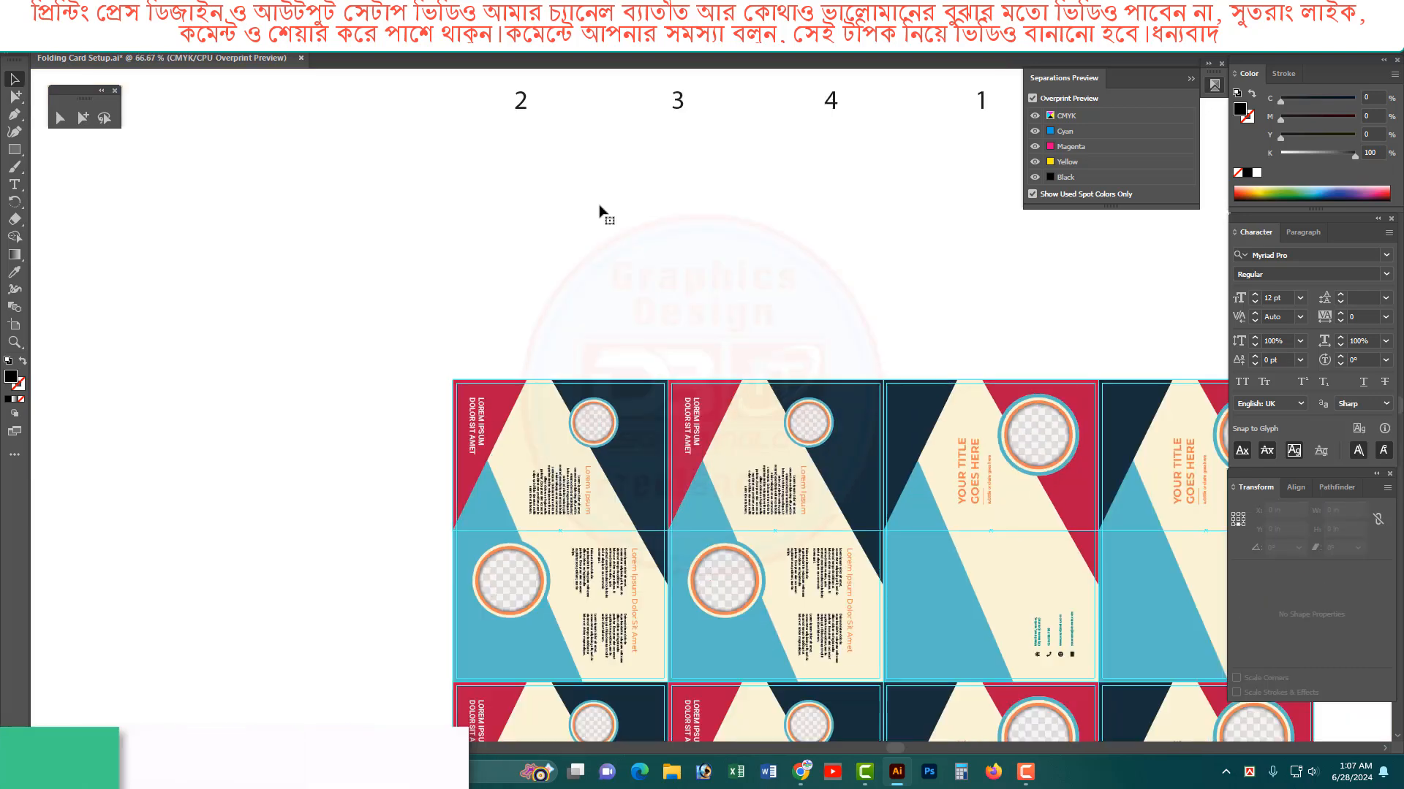
Step: Compare the whole eight-up layout with its guides hidden and shown, leaving the guides visible
left_click(872, 518, "alt")
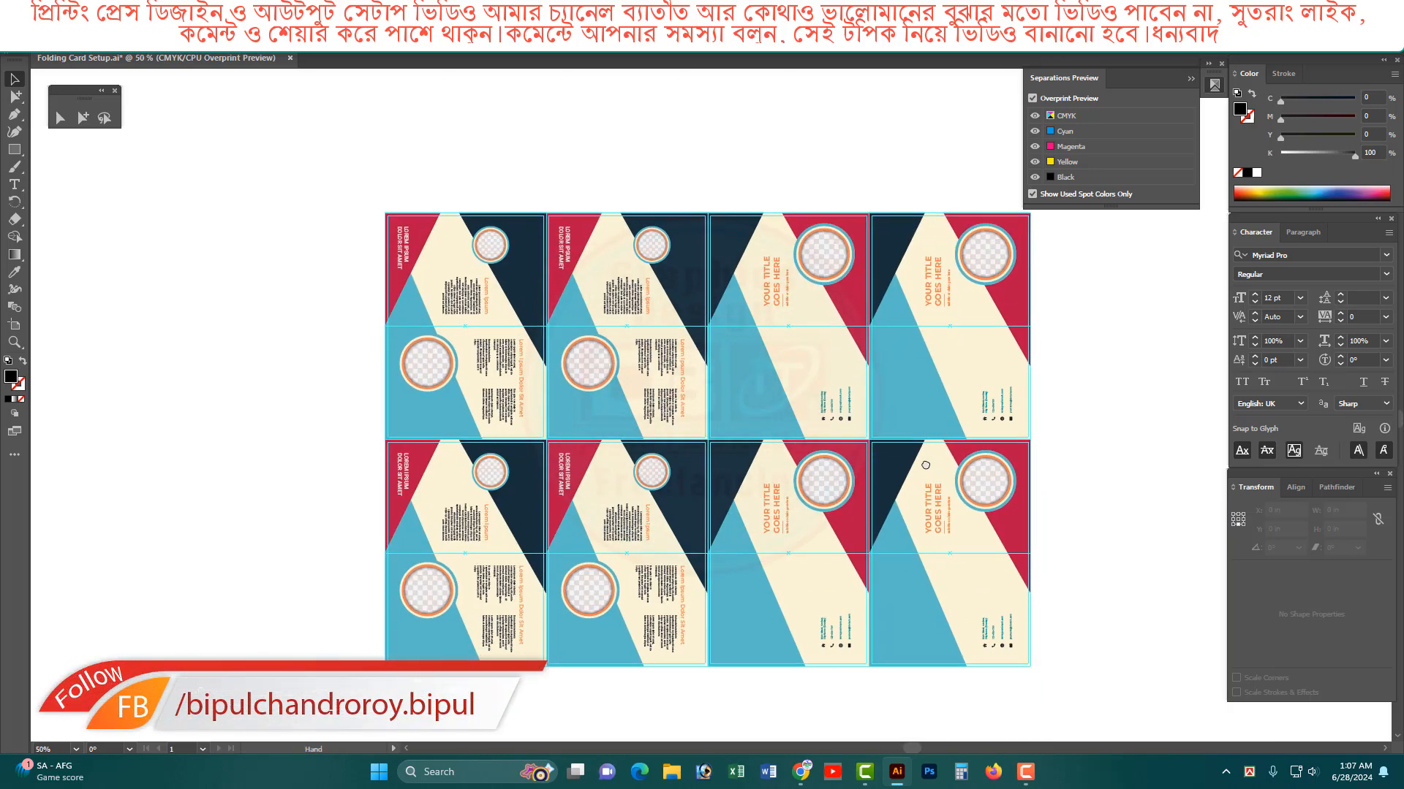
left_click(917, 465, "alt")
left_click(607, 437)
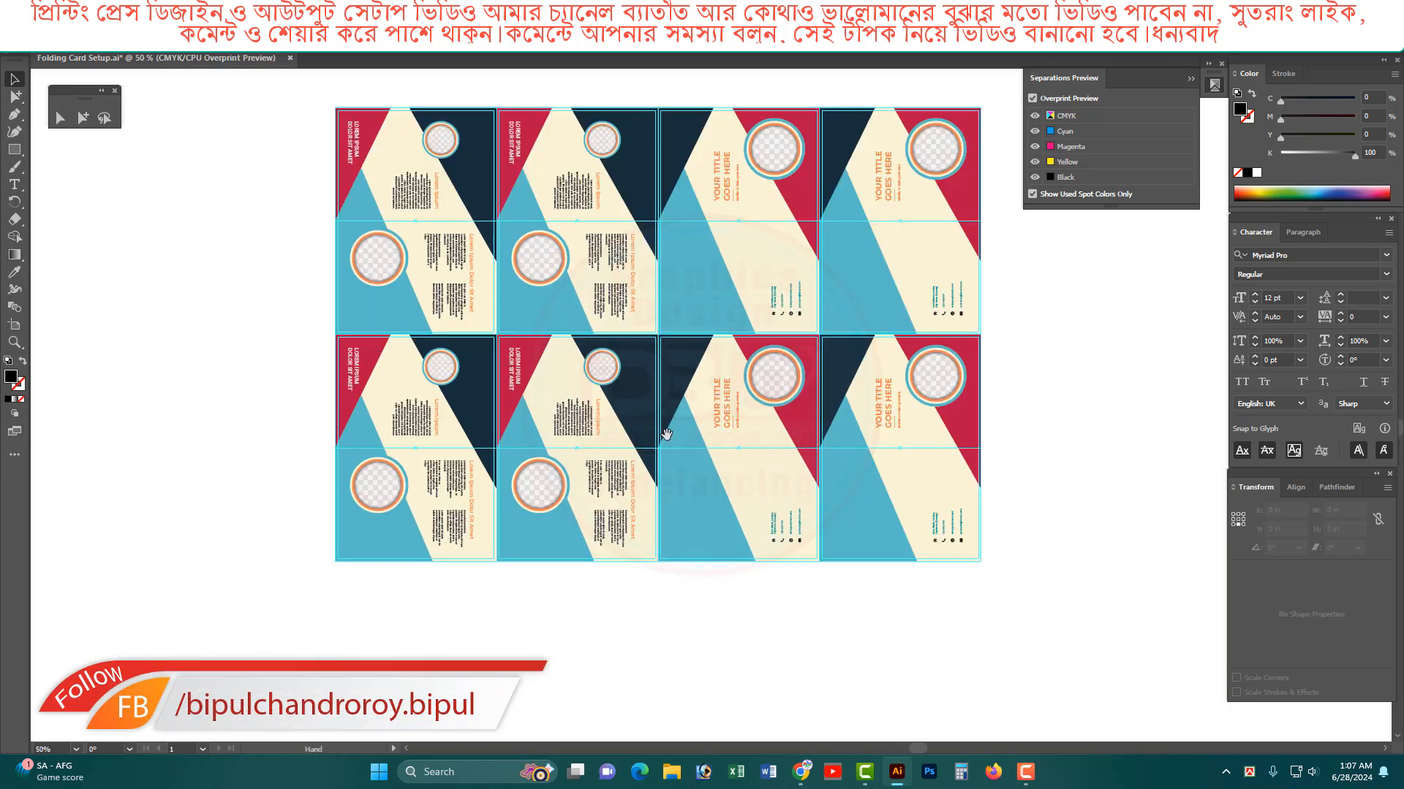
left_click(665, 431)
key("v")
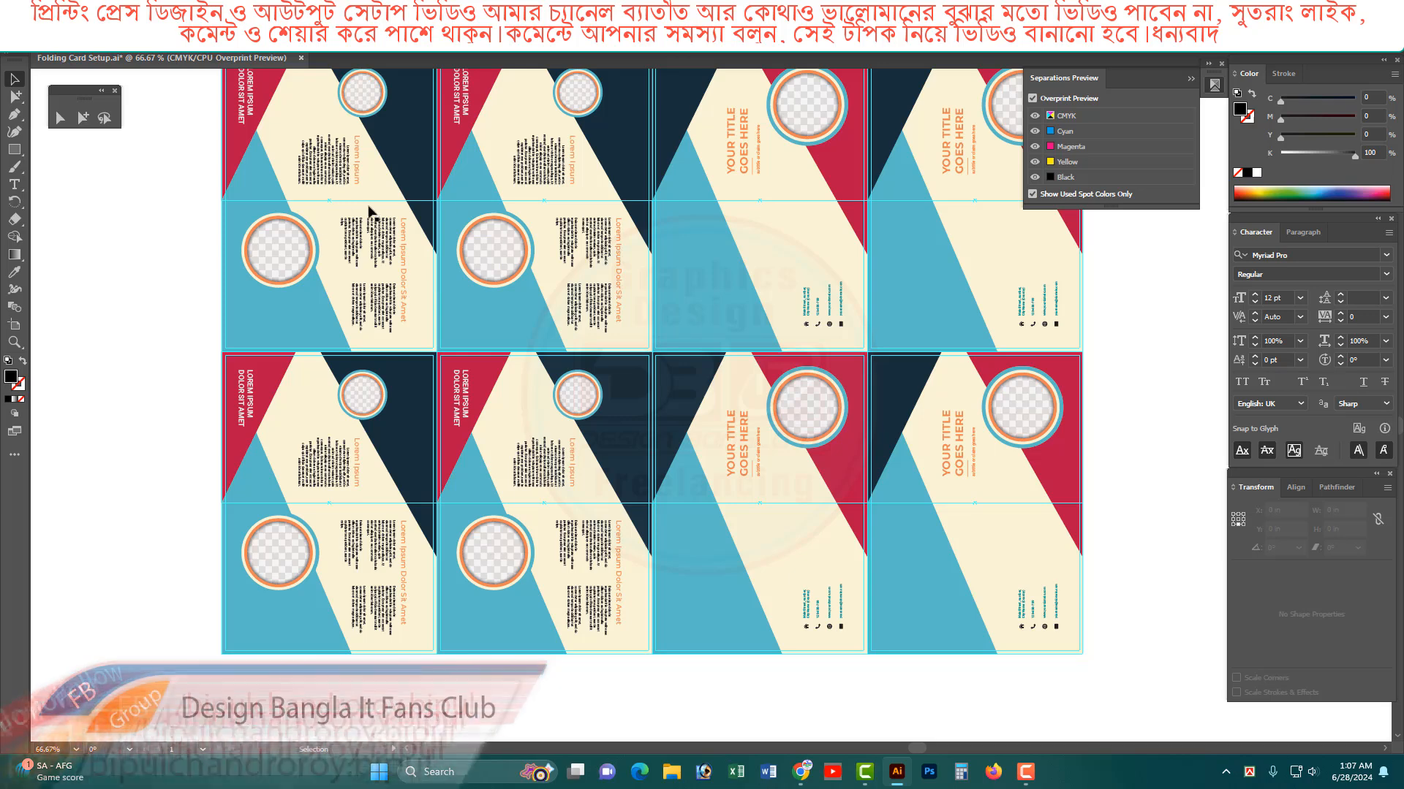
left_click(822, 438, "alt")
key("ctrl+;")
key("ctrl+;")
key("ctrl+;")
key("ctrl+;")
key("ctrl+;")
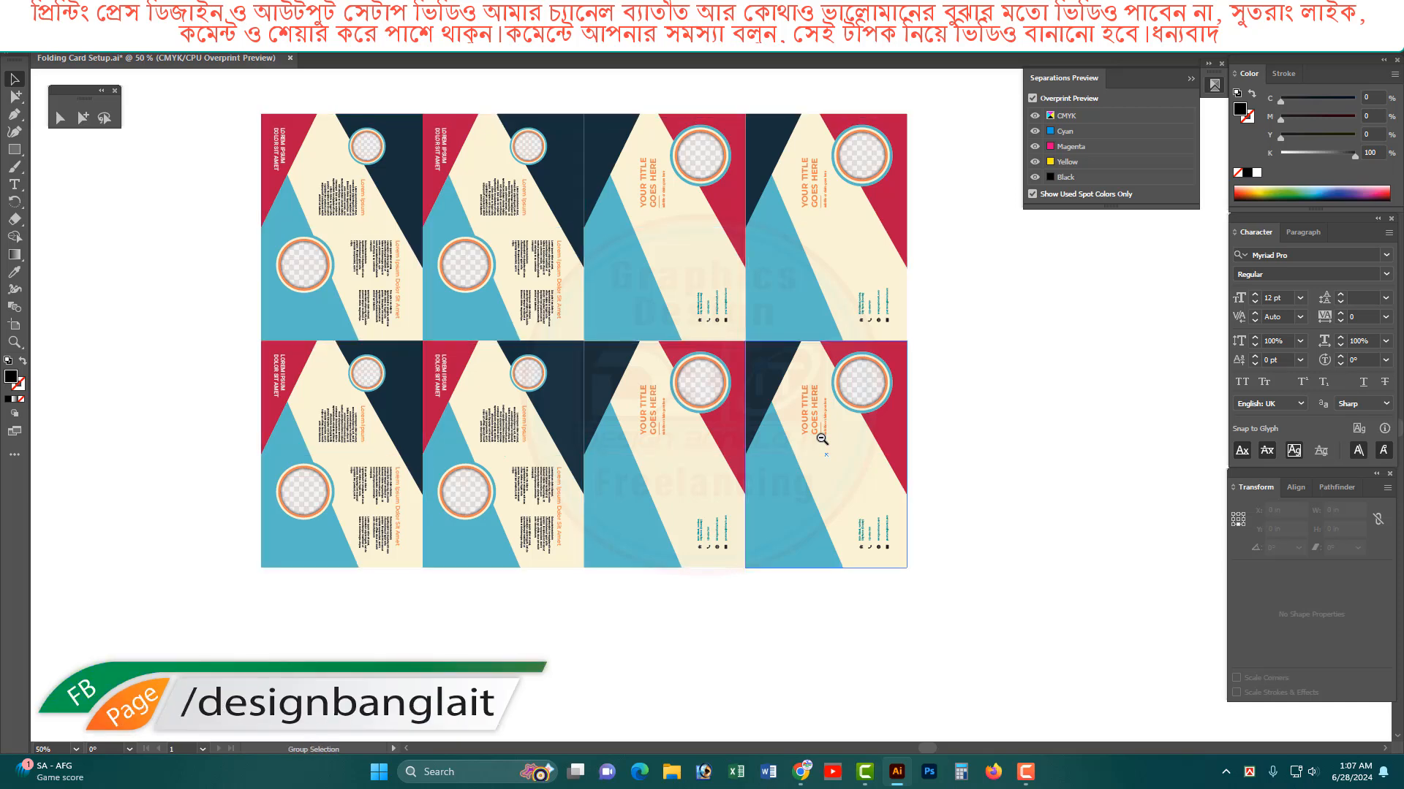
key("ctrl+;")
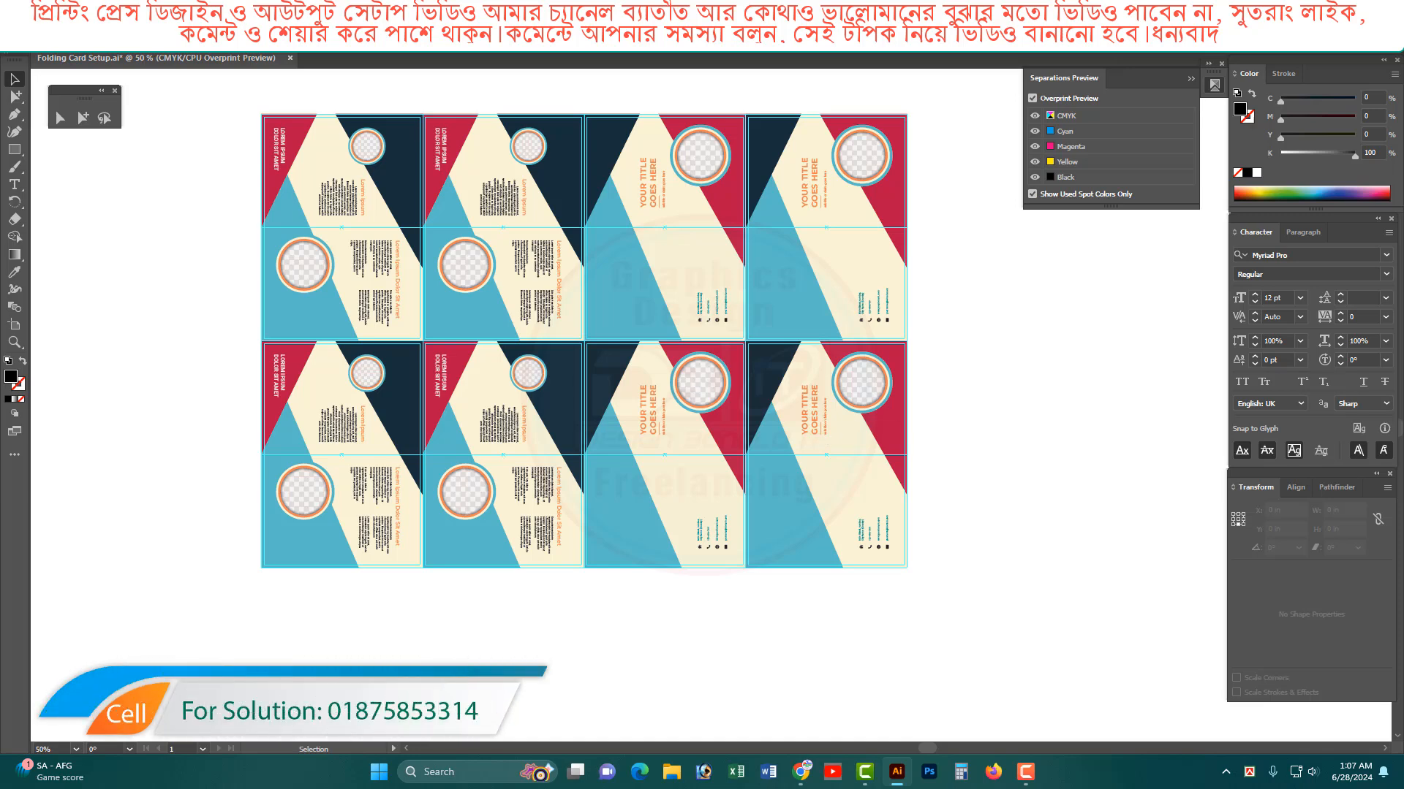
Step: Clear the open windows to reach the desktop and open the Registration Mark file in Illustrator
left_click(1332, 11)
left_click(1319, 11)
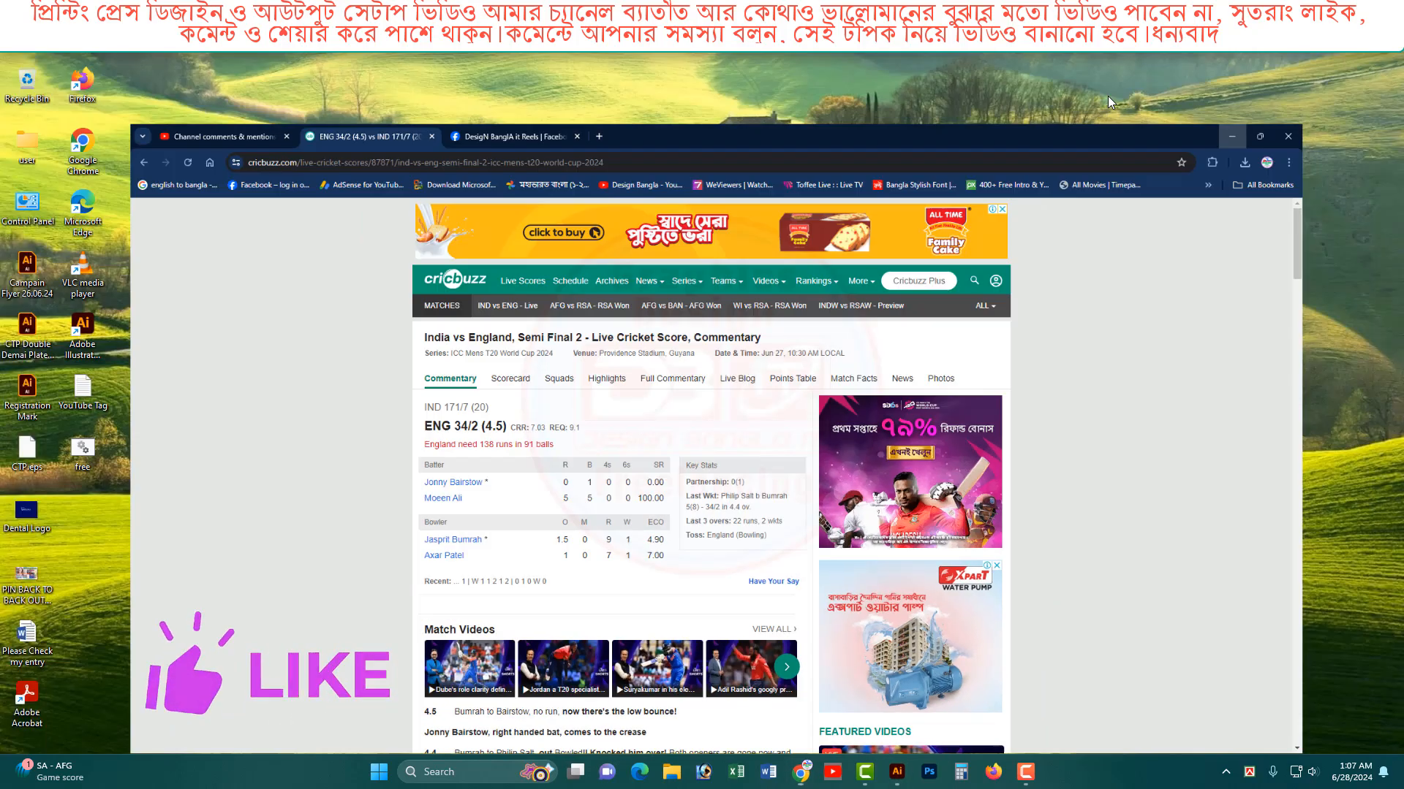
right_click(959, 130)
left_click(1002, 195)
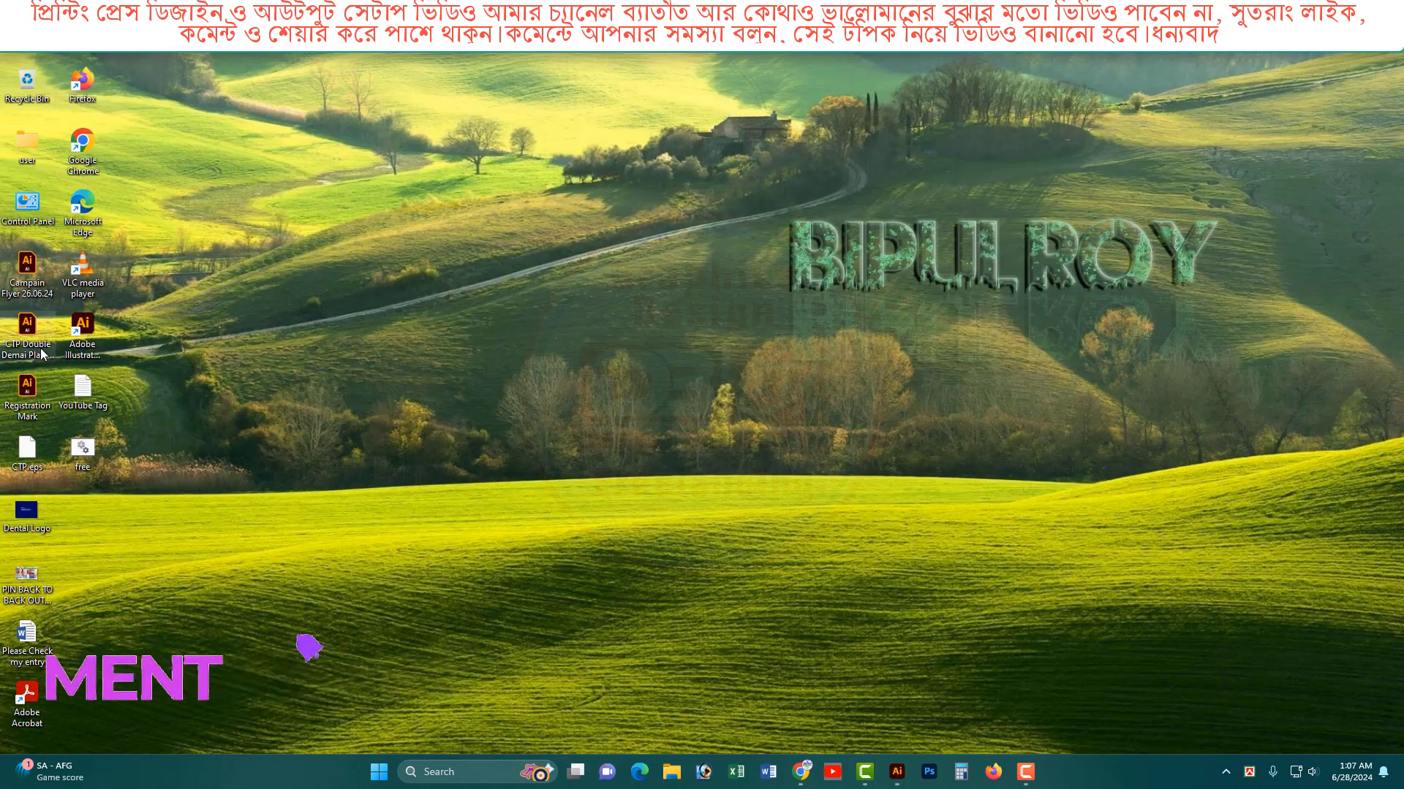
left_click_drag(27, 394, 901, 783)
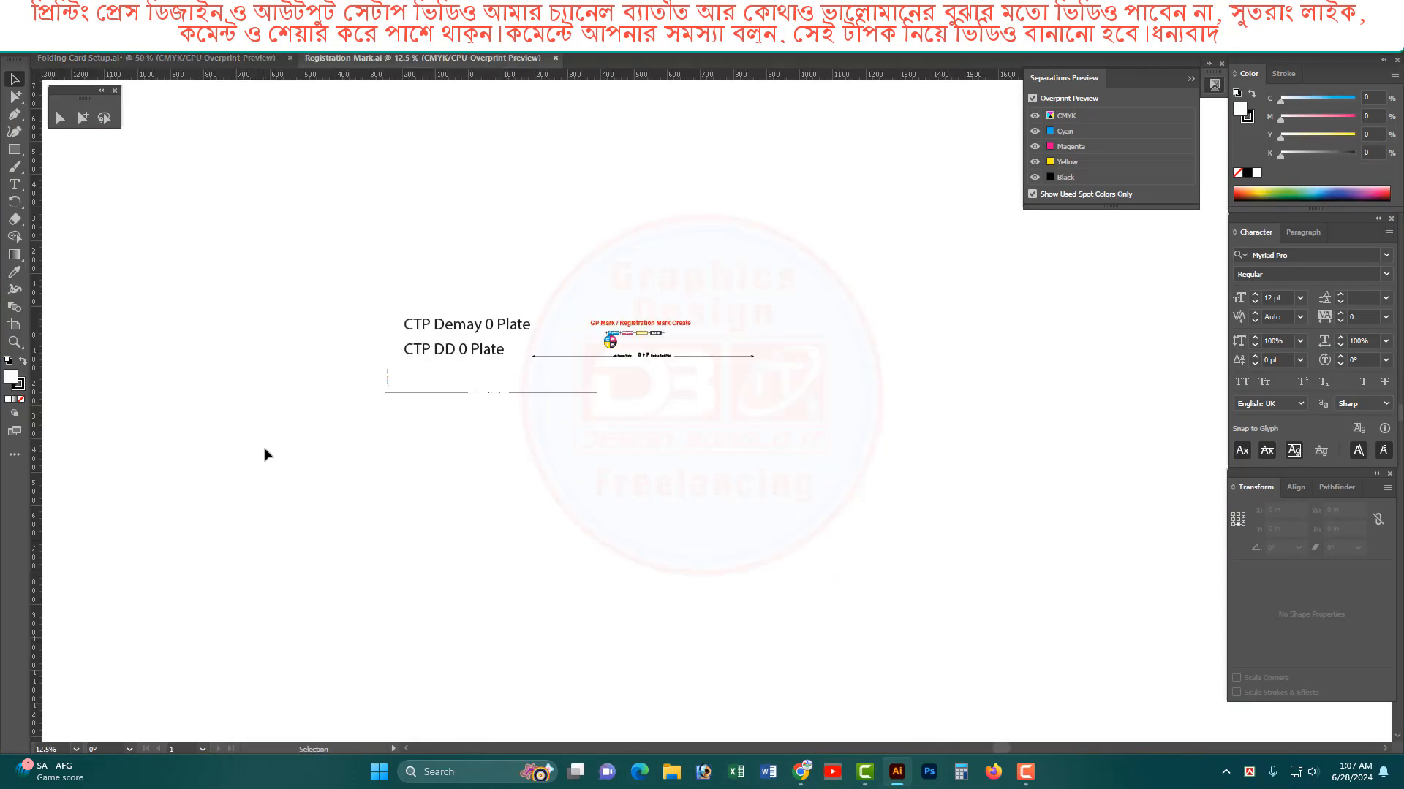
Step: Cut the lower registration mark set from Registration Mark.ai and paste it into Folding Card Setup.ai near the layout's lower-left corner
left_click_drag(340, 369, 722, 475)
key("Delete")
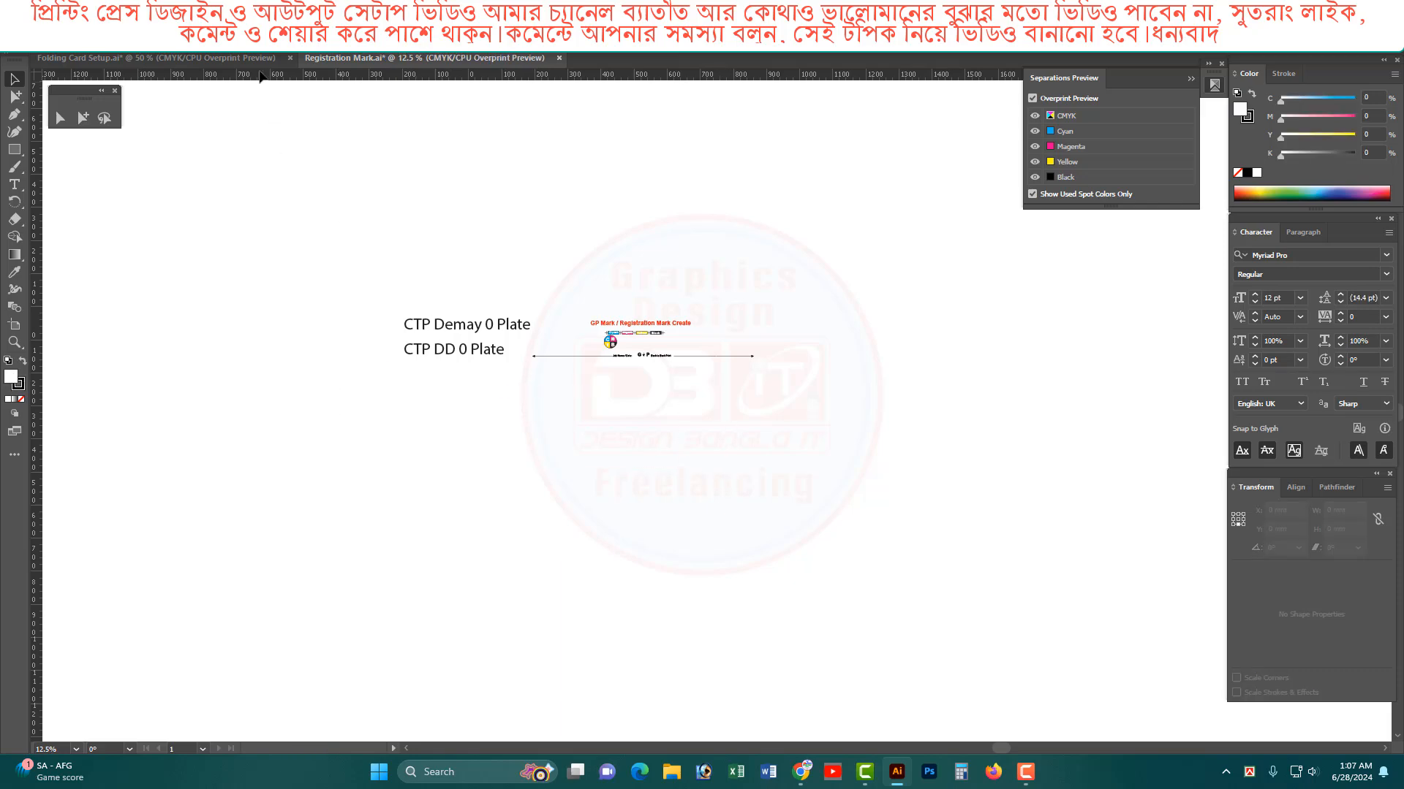
left_click(255, 59)
key("space")
left_click_drag(557, 580, 714, 368)
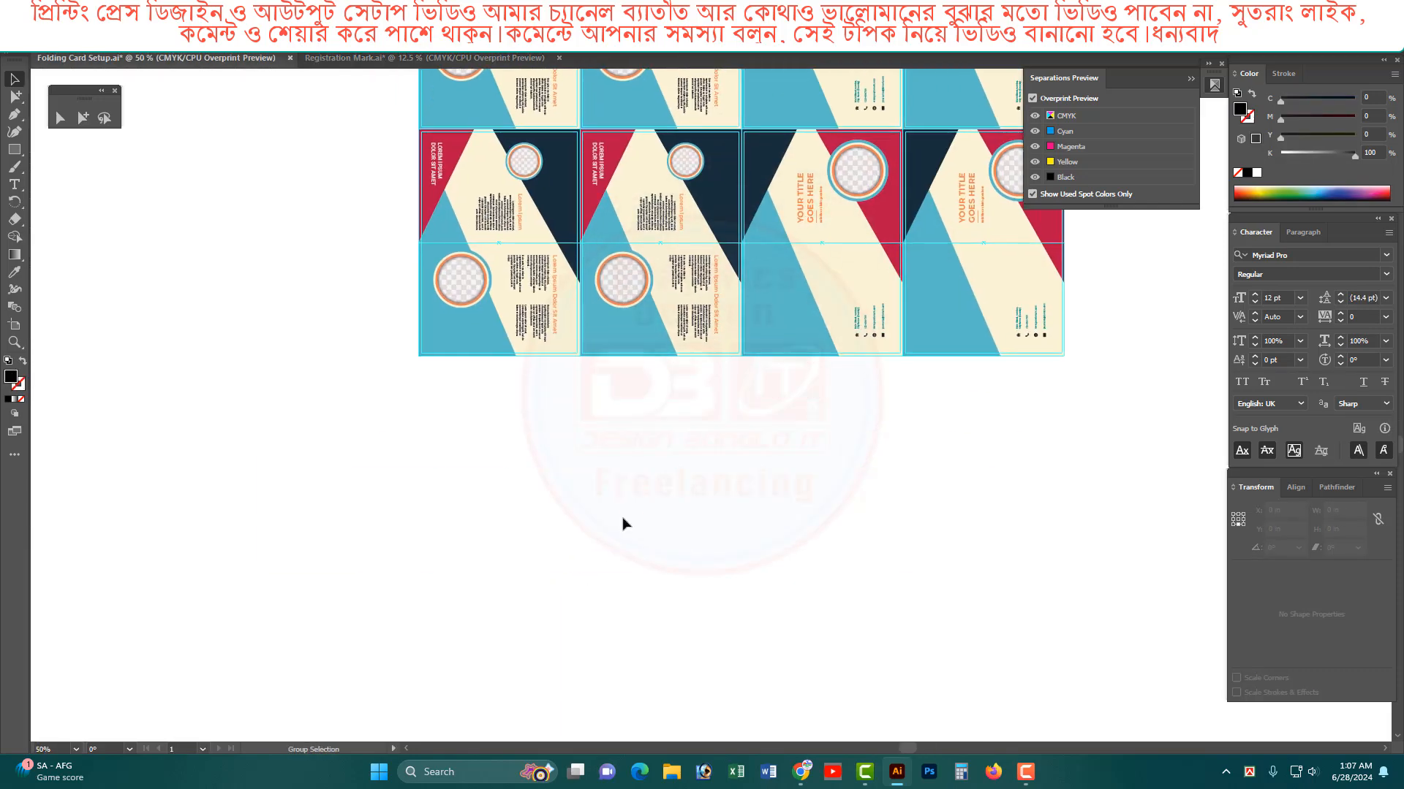
key("ctrl+v")
left_click_drag(298, 401, 643, 462)
Step: Place the short vertical crop mark just below the layout's lower-left corner, in line with the spread's left guide
left_click(82, 117)
key("ctrl+space")
key("space")
left_click_drag(380, 399, 415, 490)
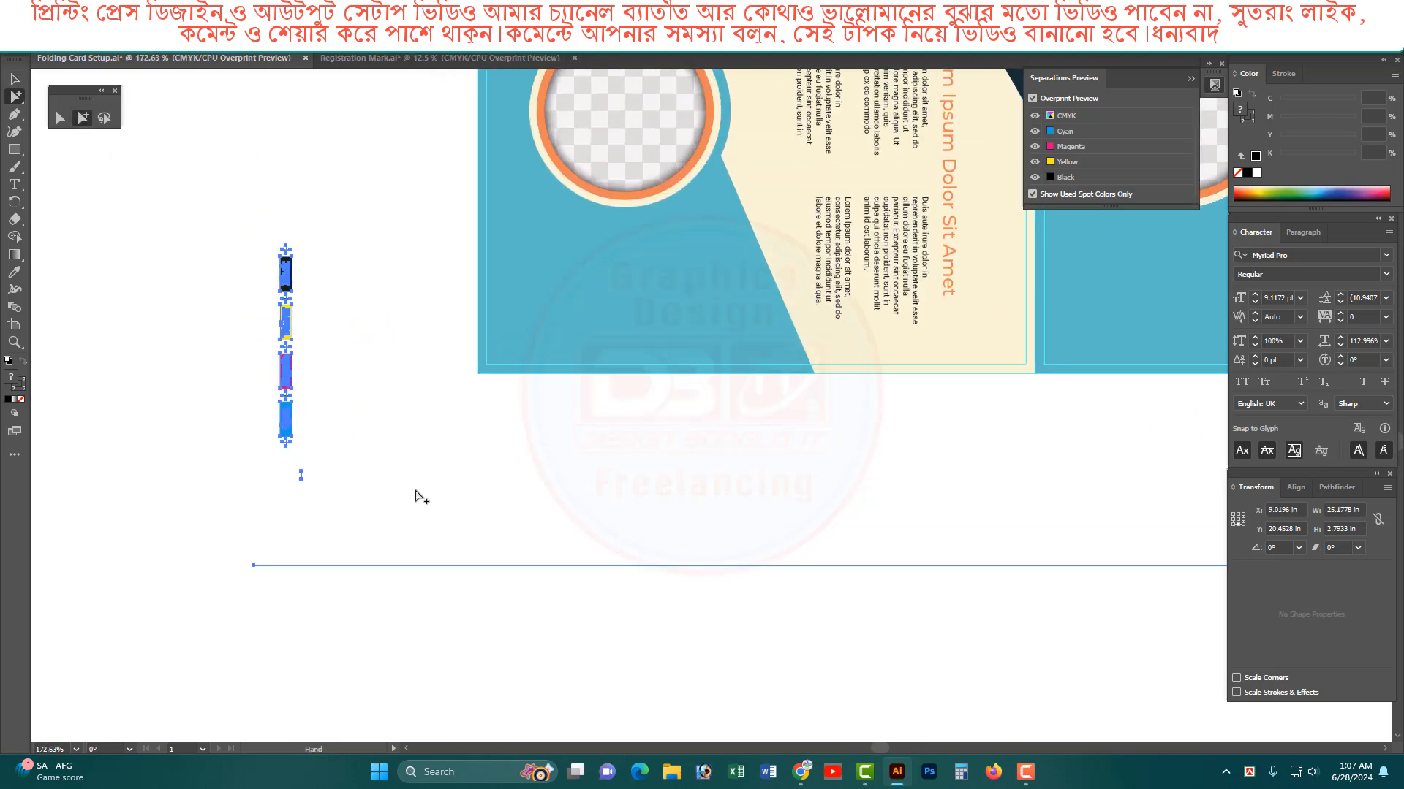
left_click(322, 490)
left_click_drag(300, 475, 487, 382)
Step: Copy the crop mark, rotate the copy 90°, and snap it to the layout's left edge at the lower-left spread's bottom guide
key("ctrl+space")
left_click_drag(410, 327, 579, 411)
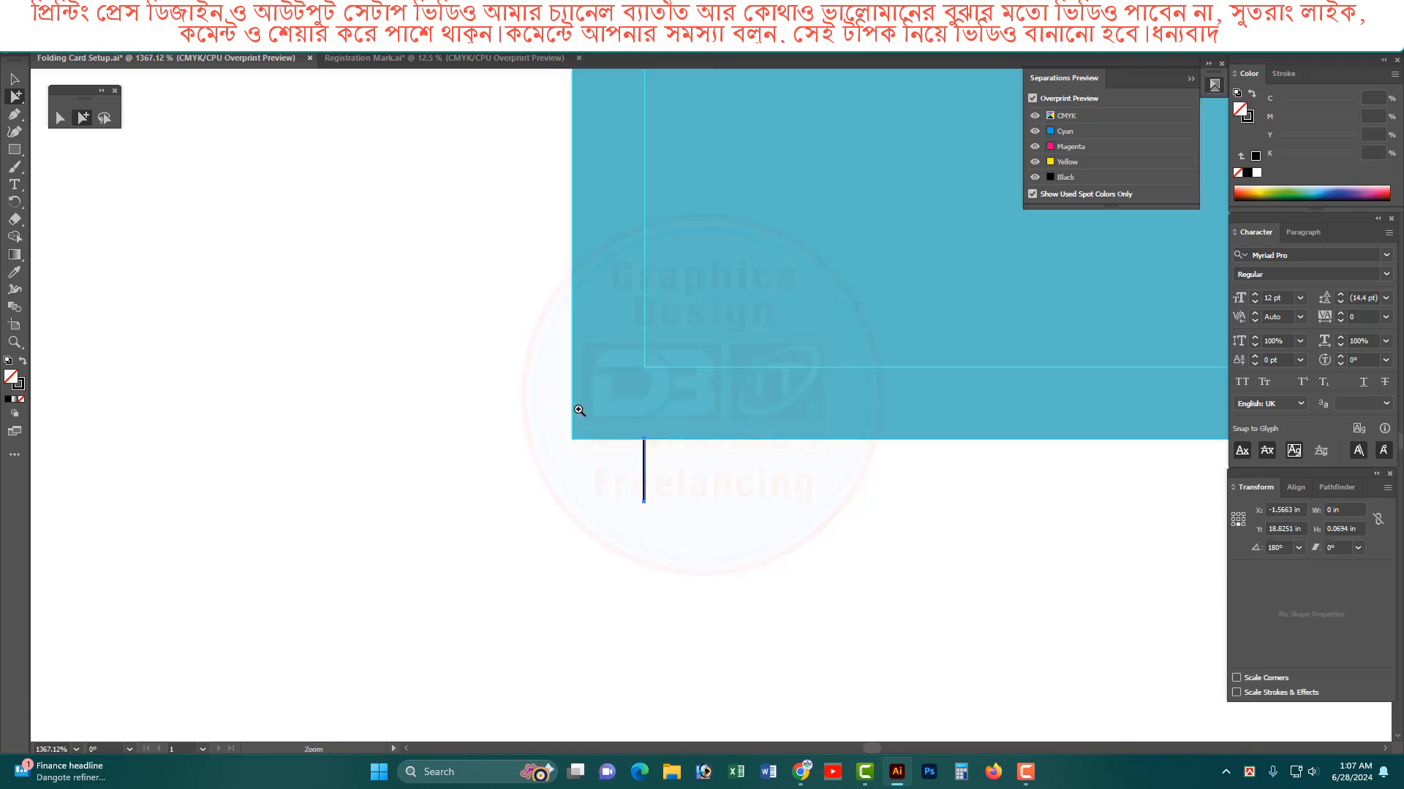
left_click_drag(643, 473, 530, 470)
key("r")
left_click_drag(536, 410, 658, 495)
left_click(82, 118)
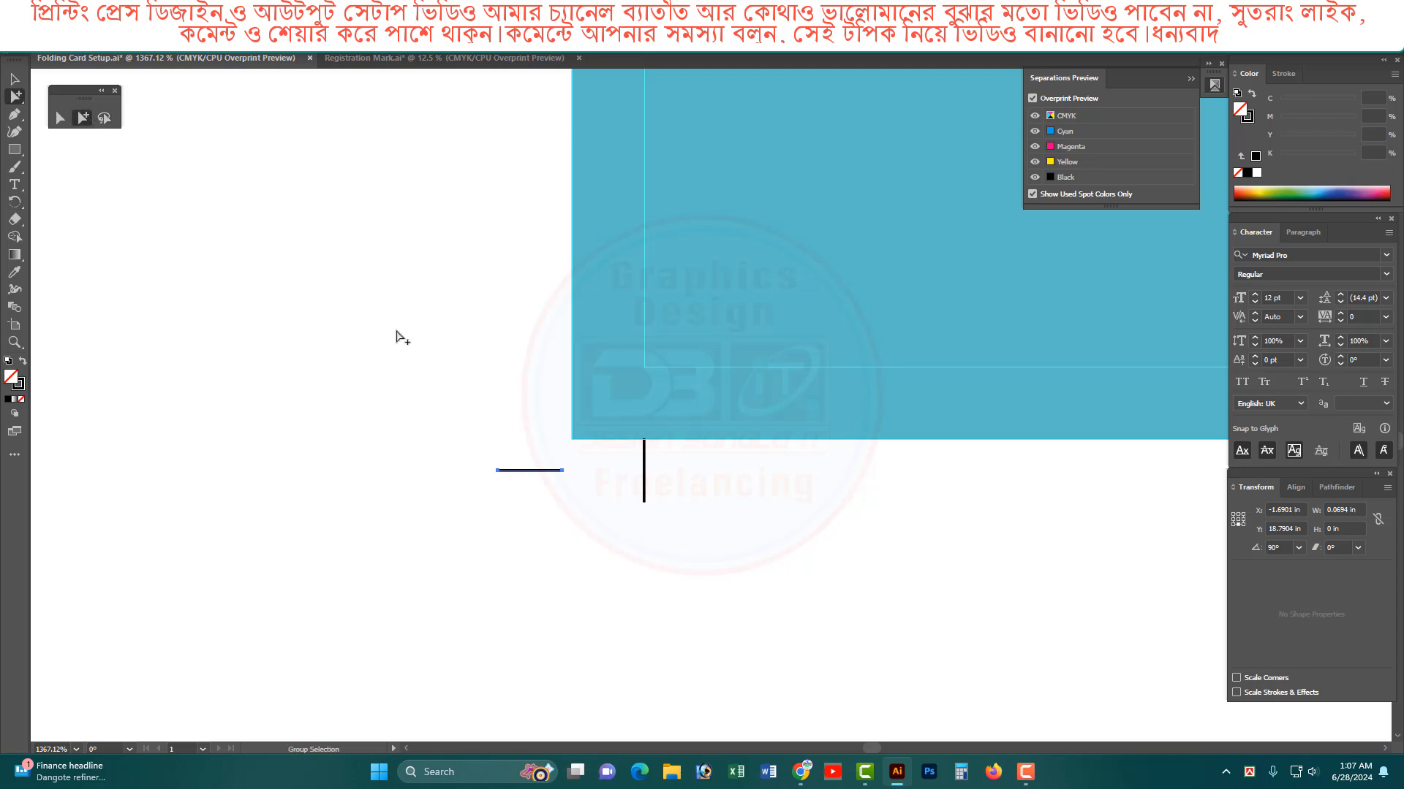
left_click_drag(562, 470, 573, 367)
Step: Copy the horizontal crop mark along the left edge to the lower-left spread's top guide and the upper-left spread's bottom guide
key("ctrl+0")
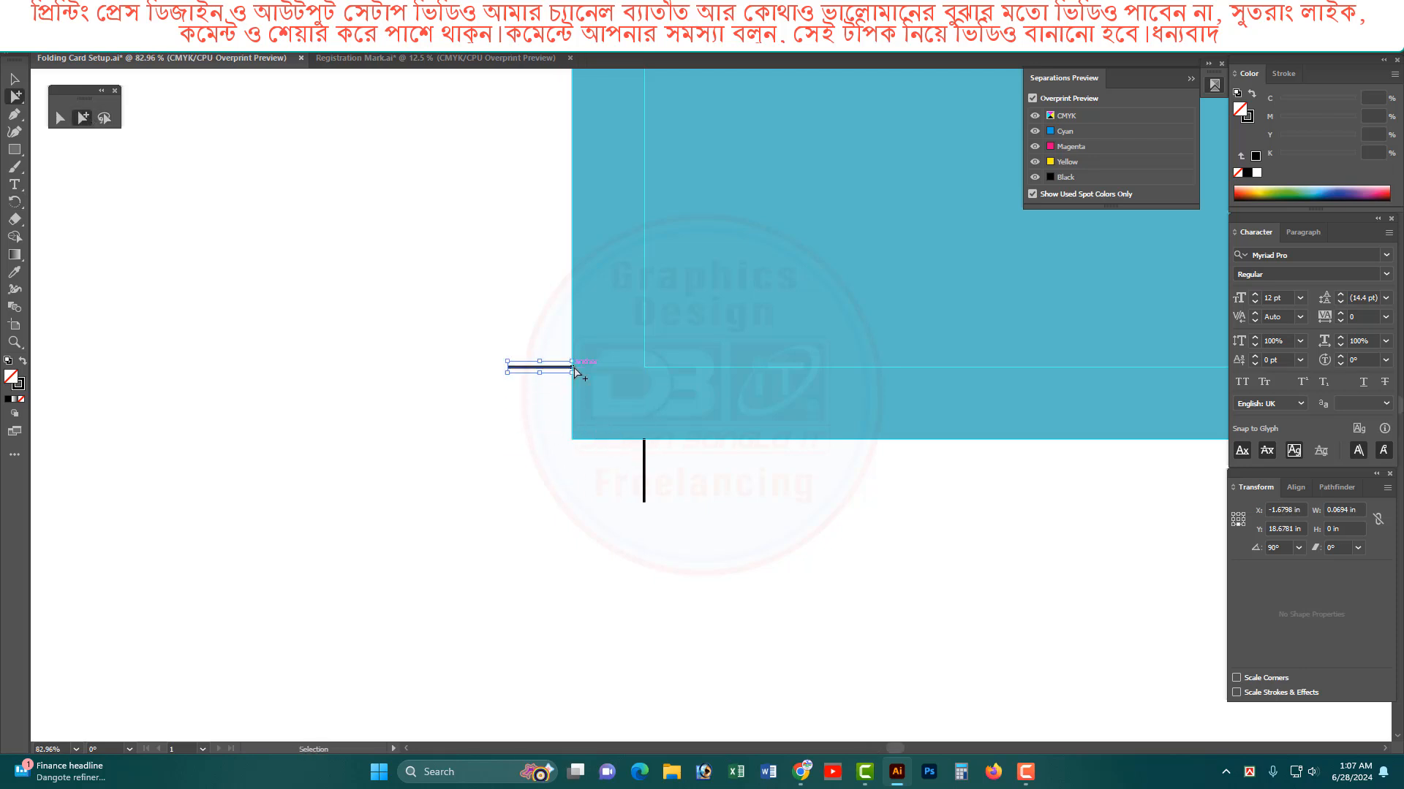
key("ctrl+minus")
left_click_drag(589, 643, 591, 417)
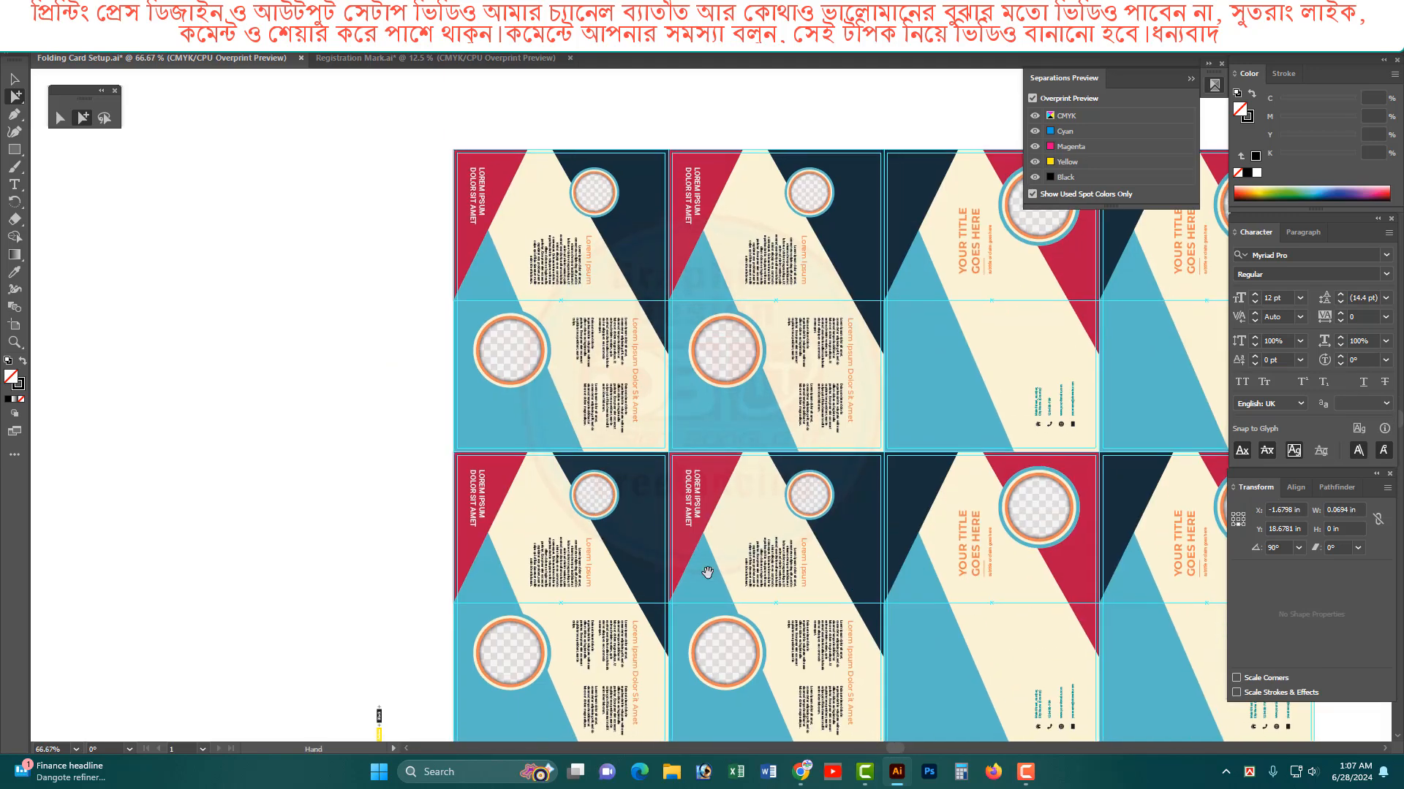
left_click_drag(707, 572, 716, 402)
left_click(453, 576)
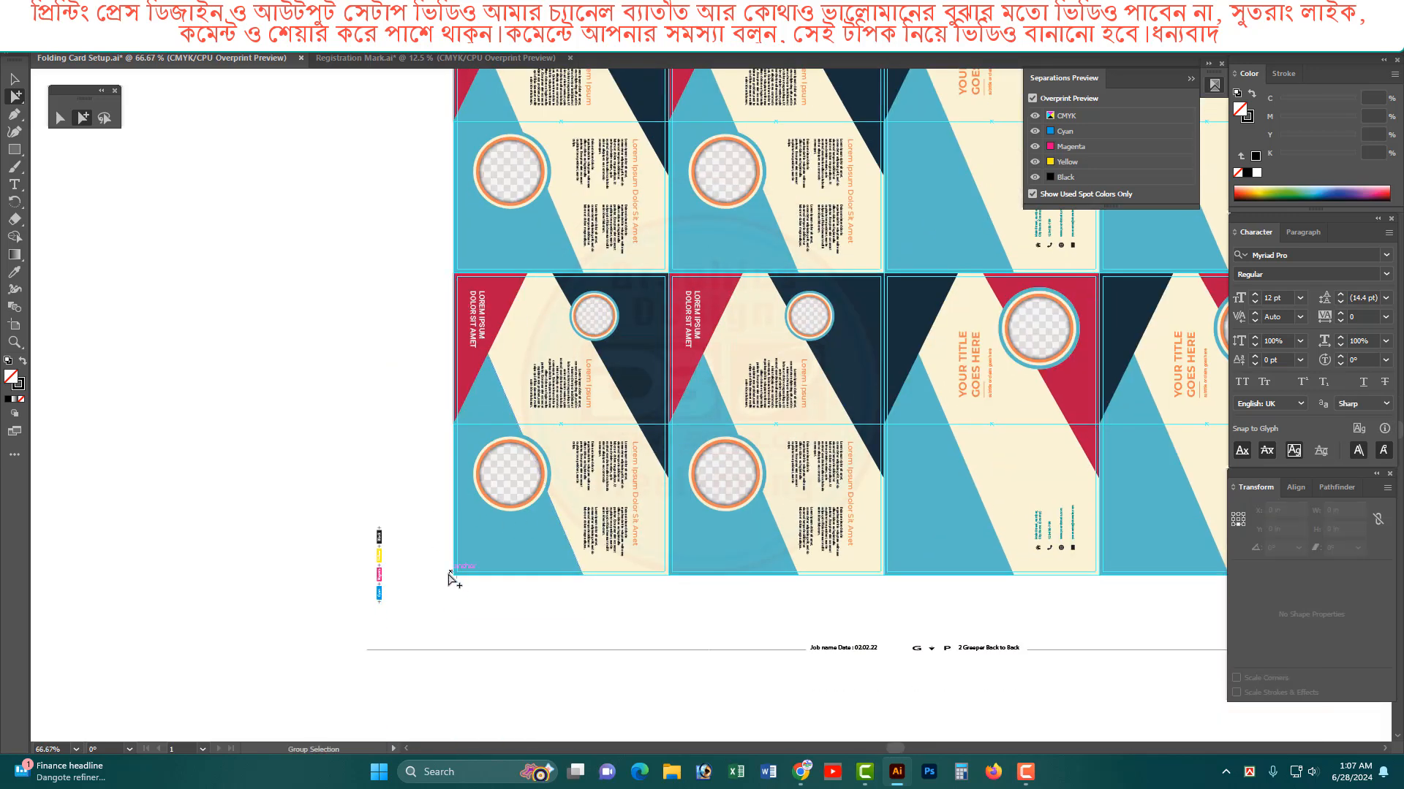
left_click_drag(450, 576, 450, 277)
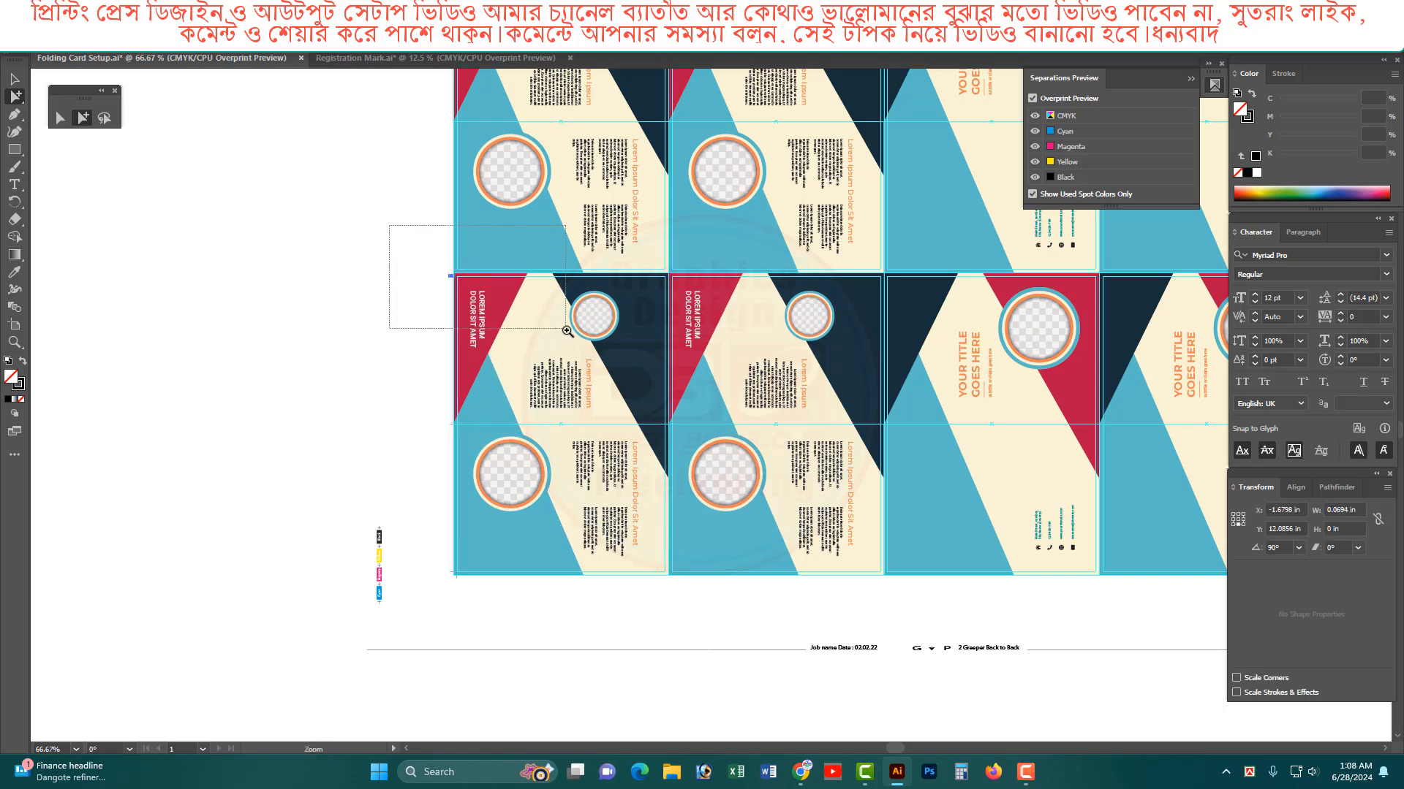
scroll(435, 256, "up", 10, "alt")
left_click_drag(542, 397, 542, 352, "alt")
Step: Copy horizontal crop marks to the upper-left spread's fold line and top guide, and place a rotated vertical copy above its left guide
left_click(749, 372, "ctrl+alt")
left_click(749, 372, "ctrl+alt")
left_click(750, 372, "ctrl+alt")
left_click_drag(747, 365, 743, 542)
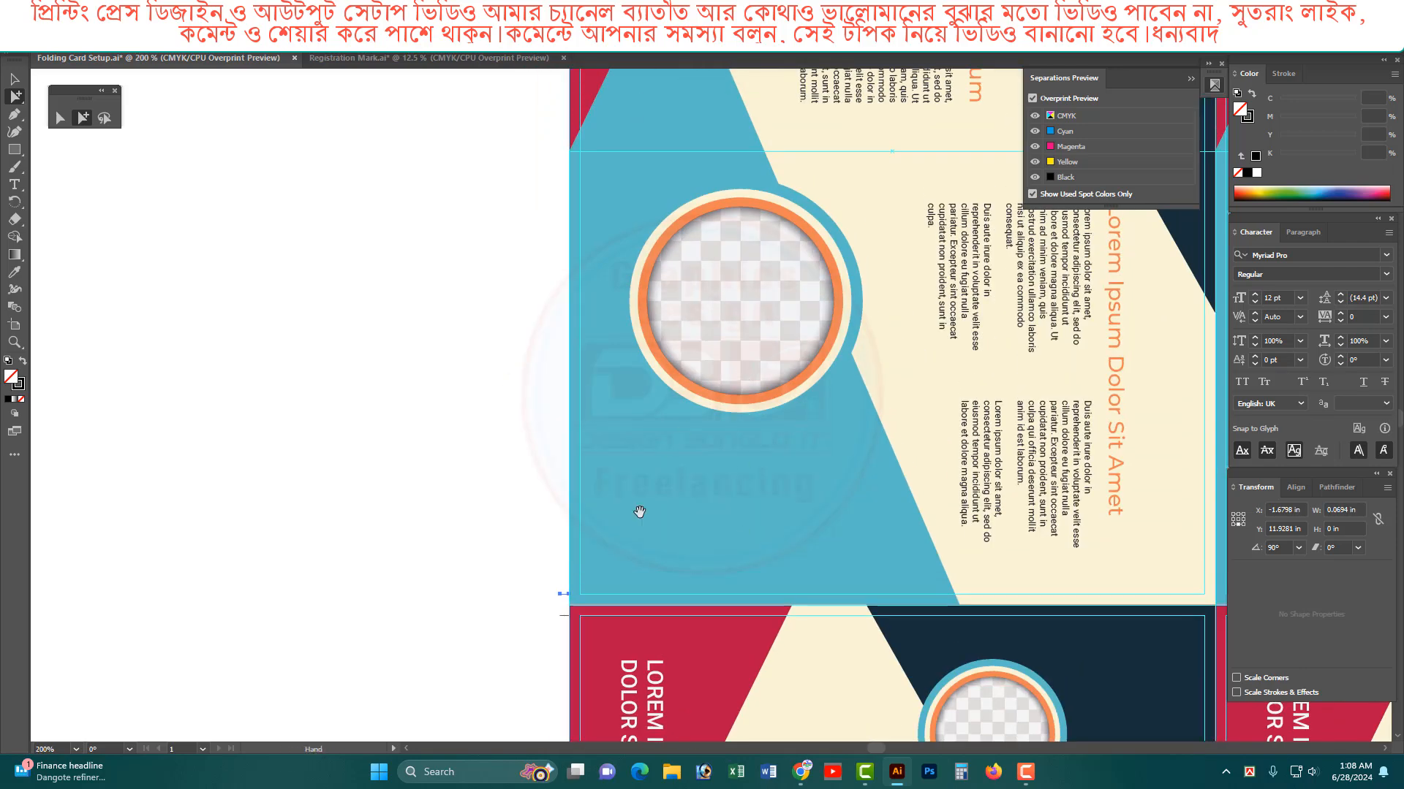
left_click_drag(564, 593, 559, 189)
key("r")
left_click(83, 118)
left_click_drag(358, 94, 704, 272)
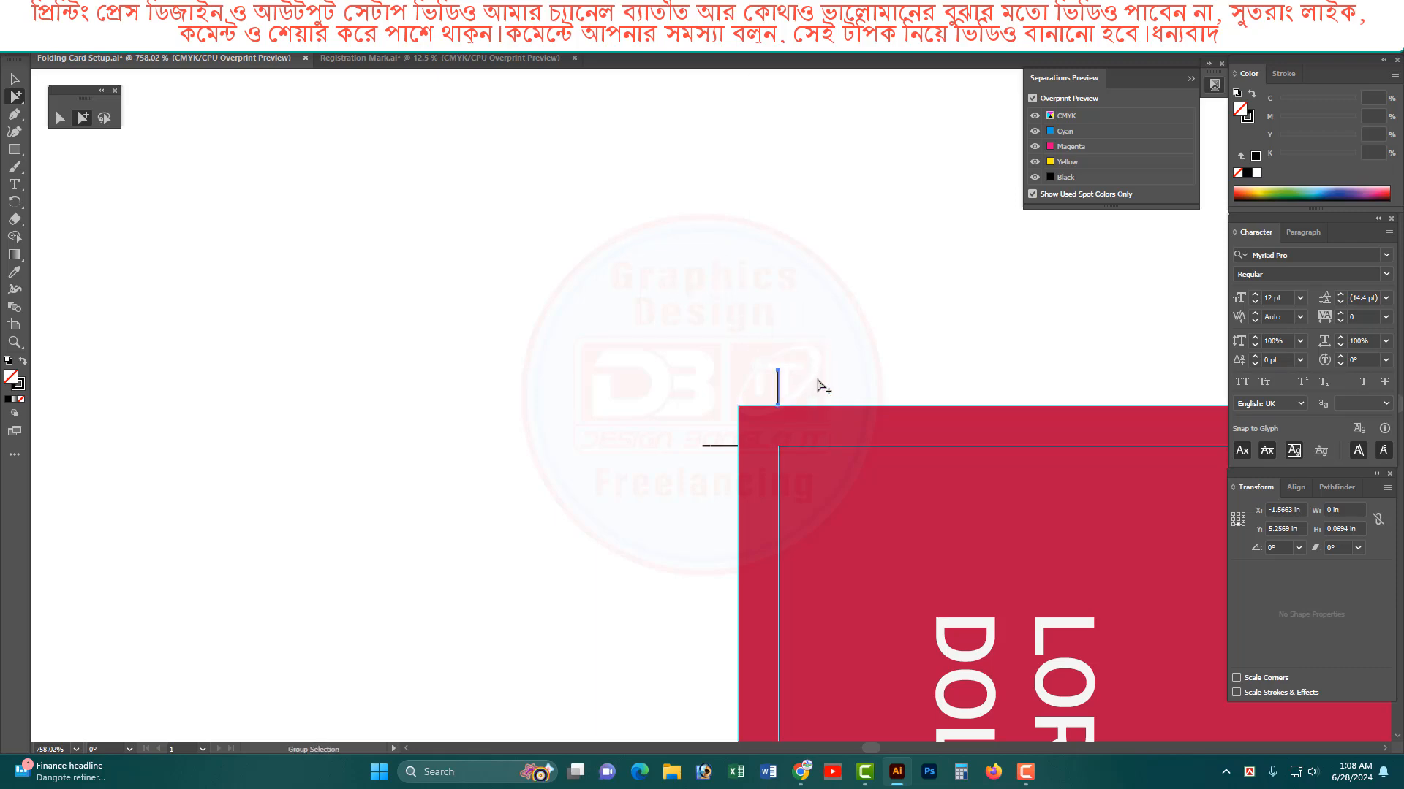
Step: Try a dashed stroke on the upper-left spread's fold mark, using 5 pt and 1 pt dash lengths
left_click(888, 480, "ctrl+alt")
left_click(887, 480, "ctrl+alt")
left_click(887, 480, "ctrl+alt")
left_click(888, 480, "ctrl+alt")
left_click_drag(610, 736, 669, 299)
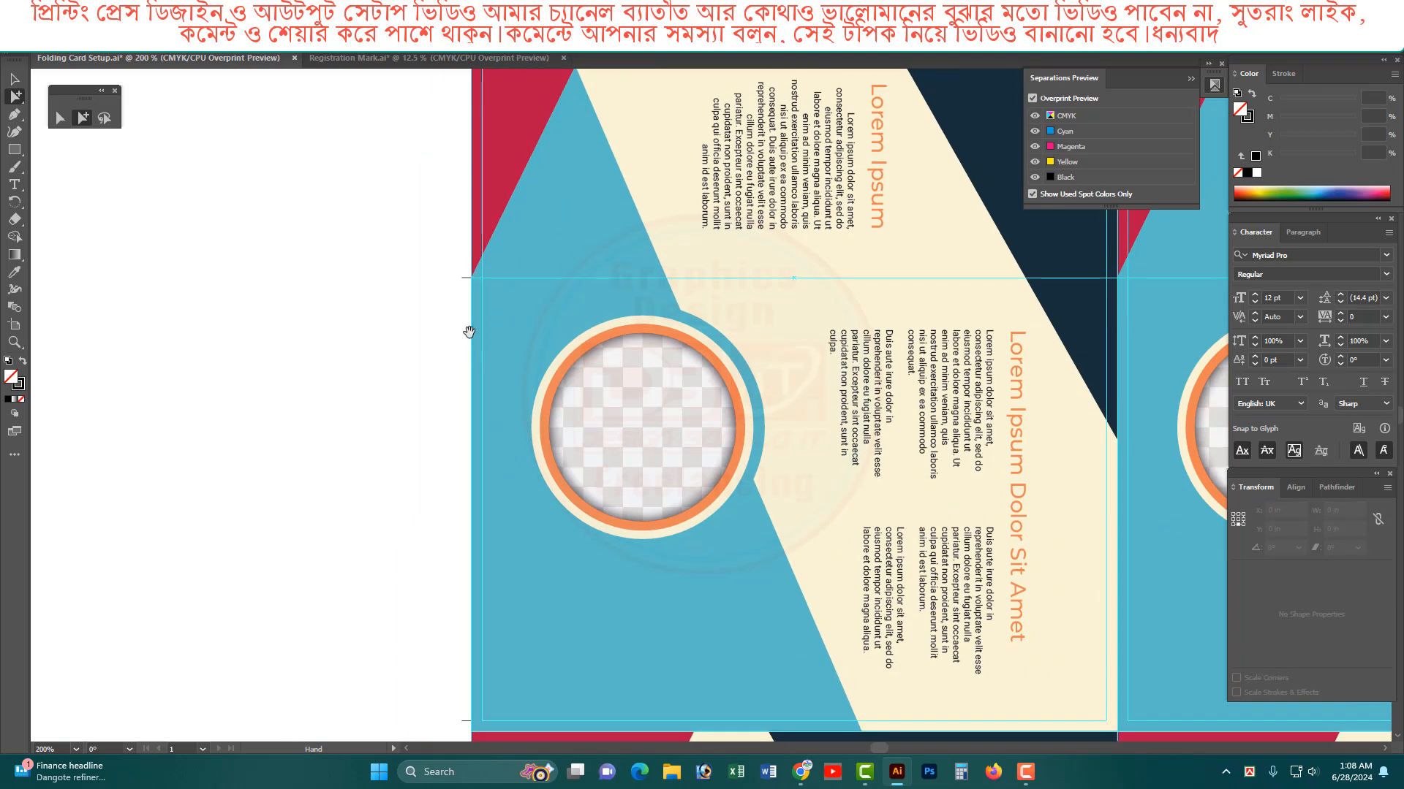
left_click_drag(469, 295, 468, 296)
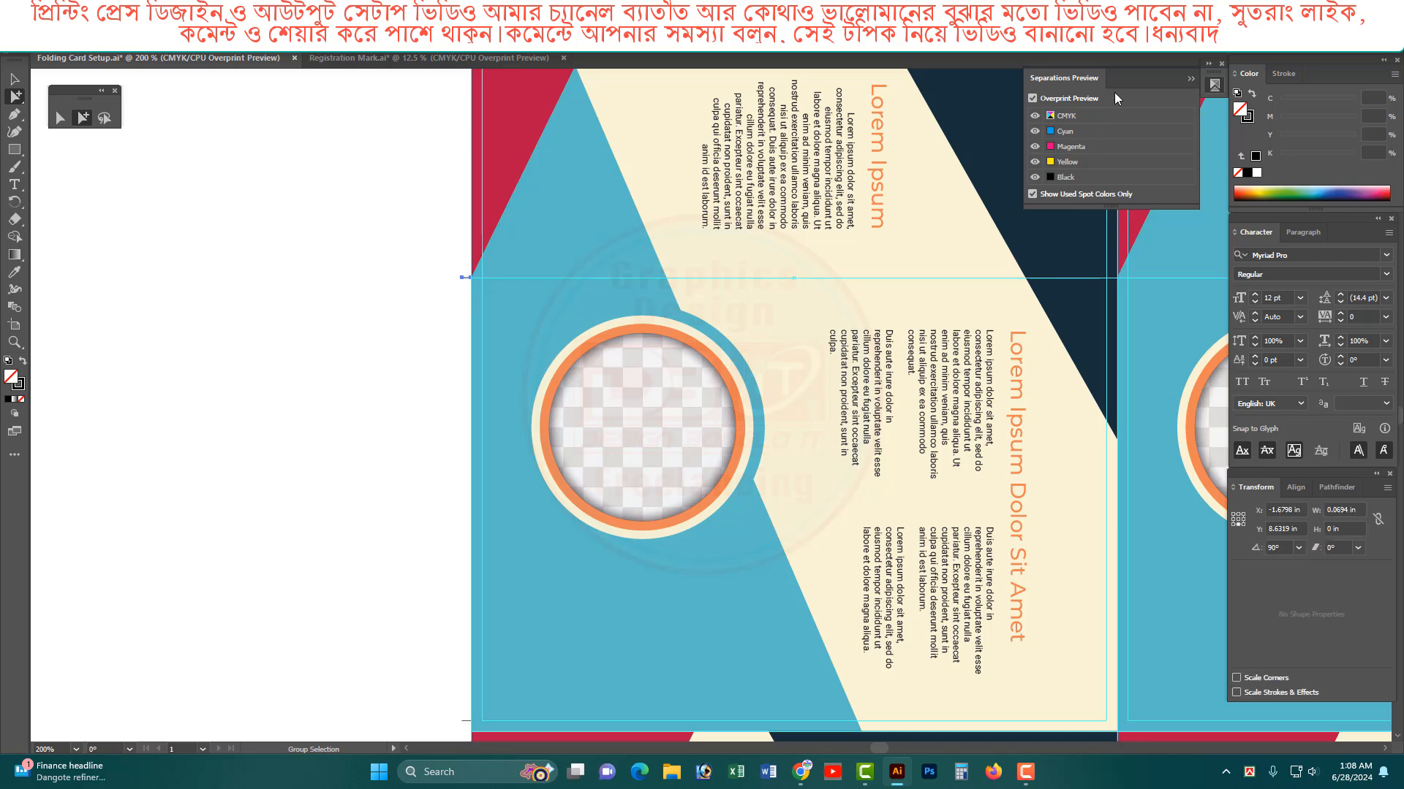
left_click(1284, 73)
left_click(1245, 181)
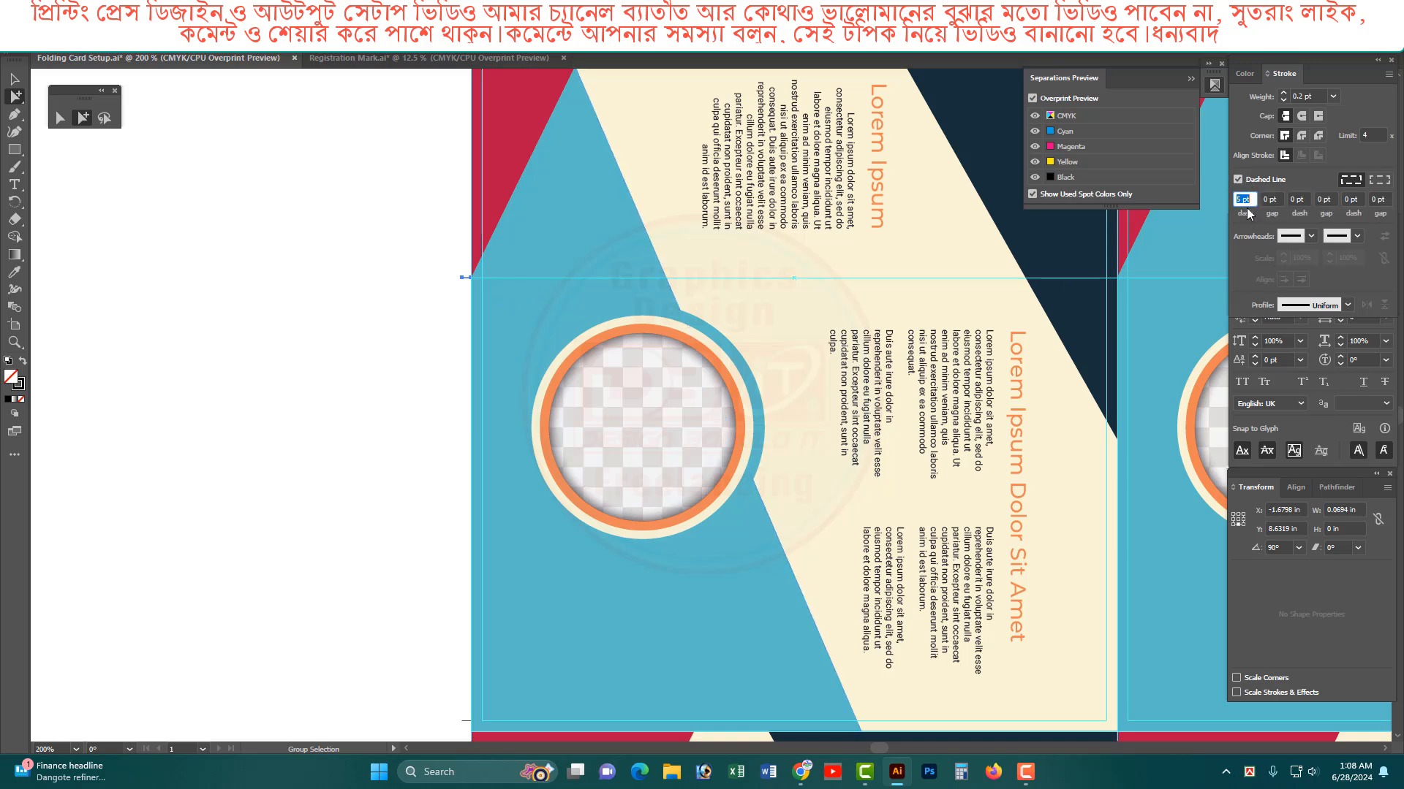
left_click(403, 254)
key("ctrl+space")
left_click_drag(426, 249, 541, 323)
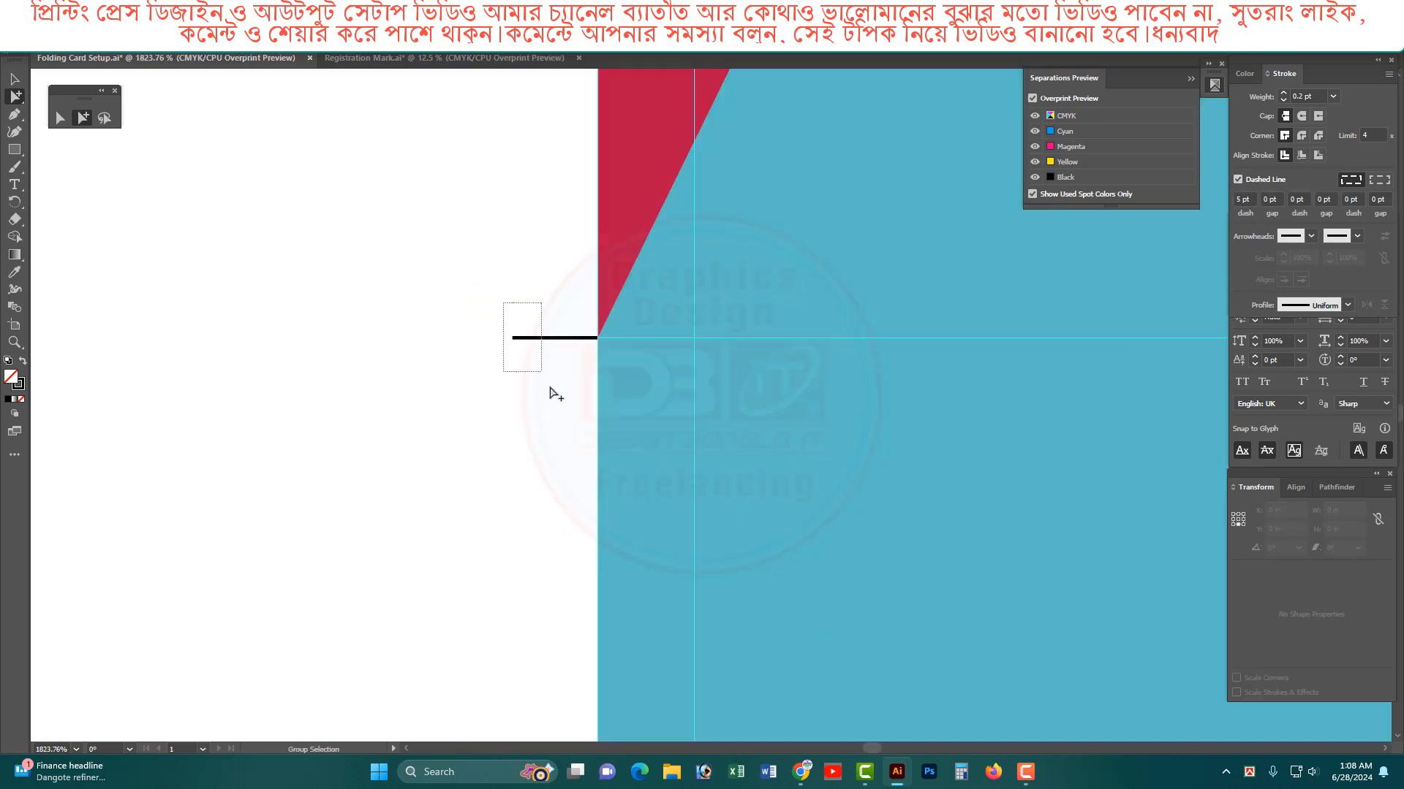
left_click_drag(550, 388, 553, 390)
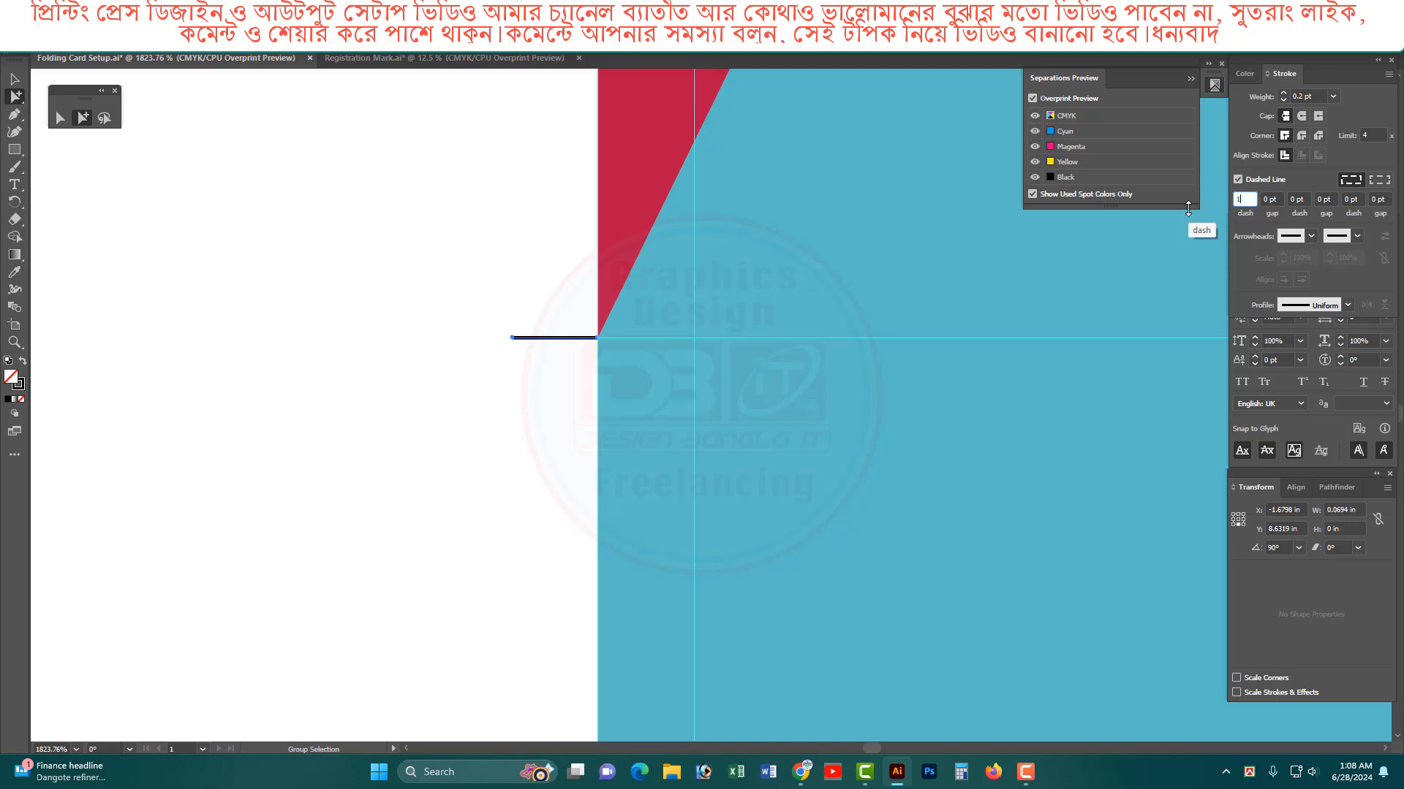
left_click(479, 313)
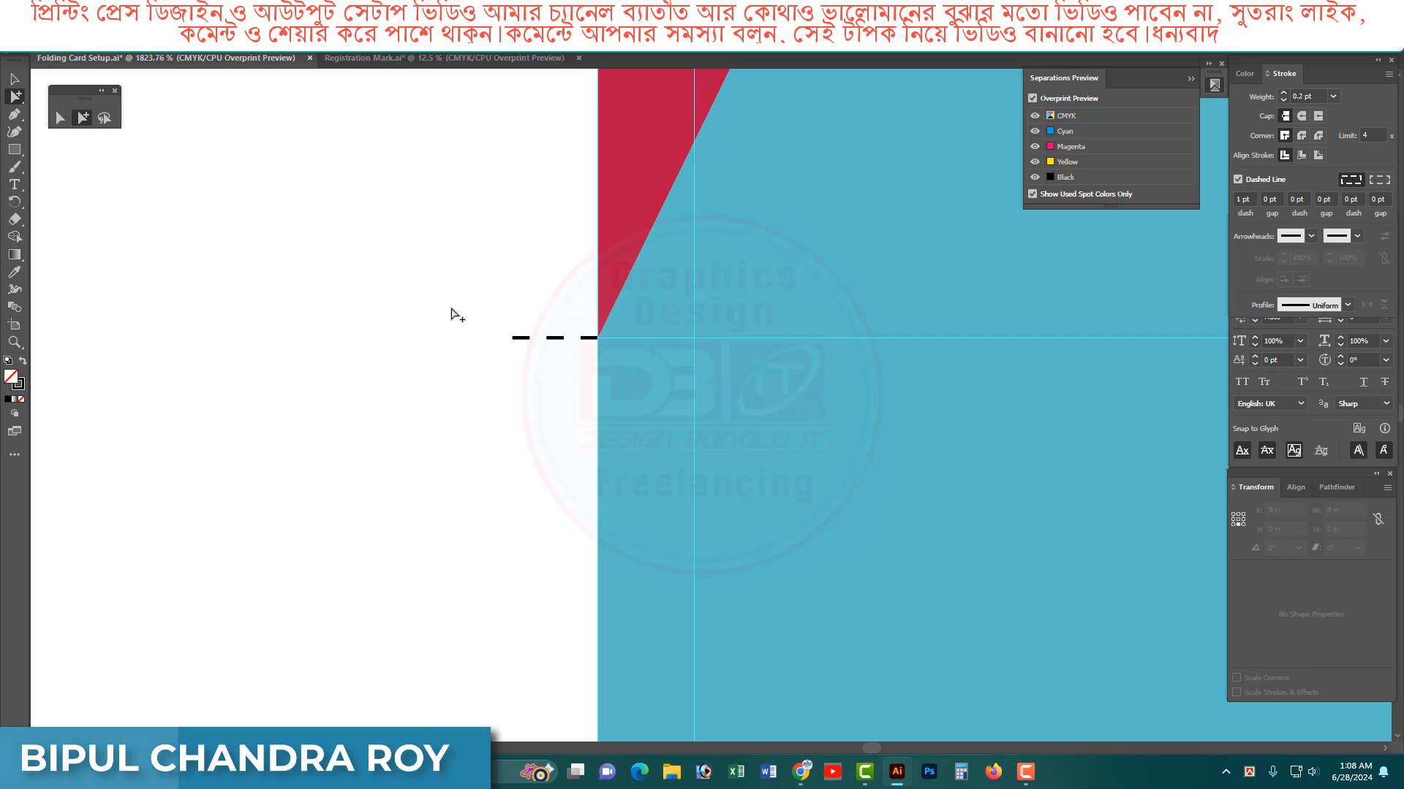
Step: Turn off the dashed stroke on the upper-left spread's fold mark
mouse_move(451, 309)
left_mouse_down()
mouse_move(539, 365)
mouse_move(595, 376)
left_mouse_up()
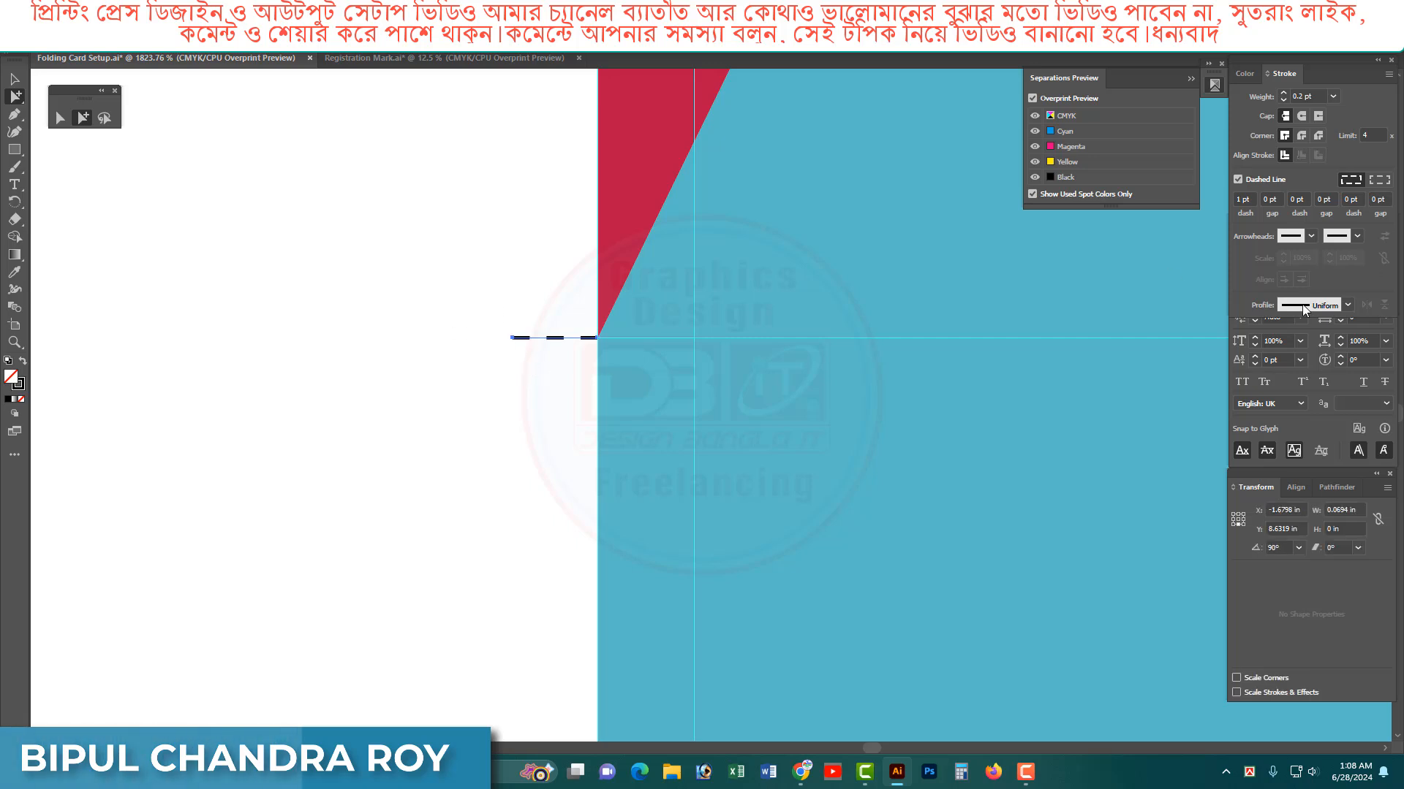
left_click(1239, 180)
left_click(495, 292)
Step: Copy the vertical crop mark below the lower-left spread to that spread's right guide and to the neighbouring spread's left guide
left_click(907, 421, "ctrl+alt")
left_click(907, 421, "ctrl+alt")
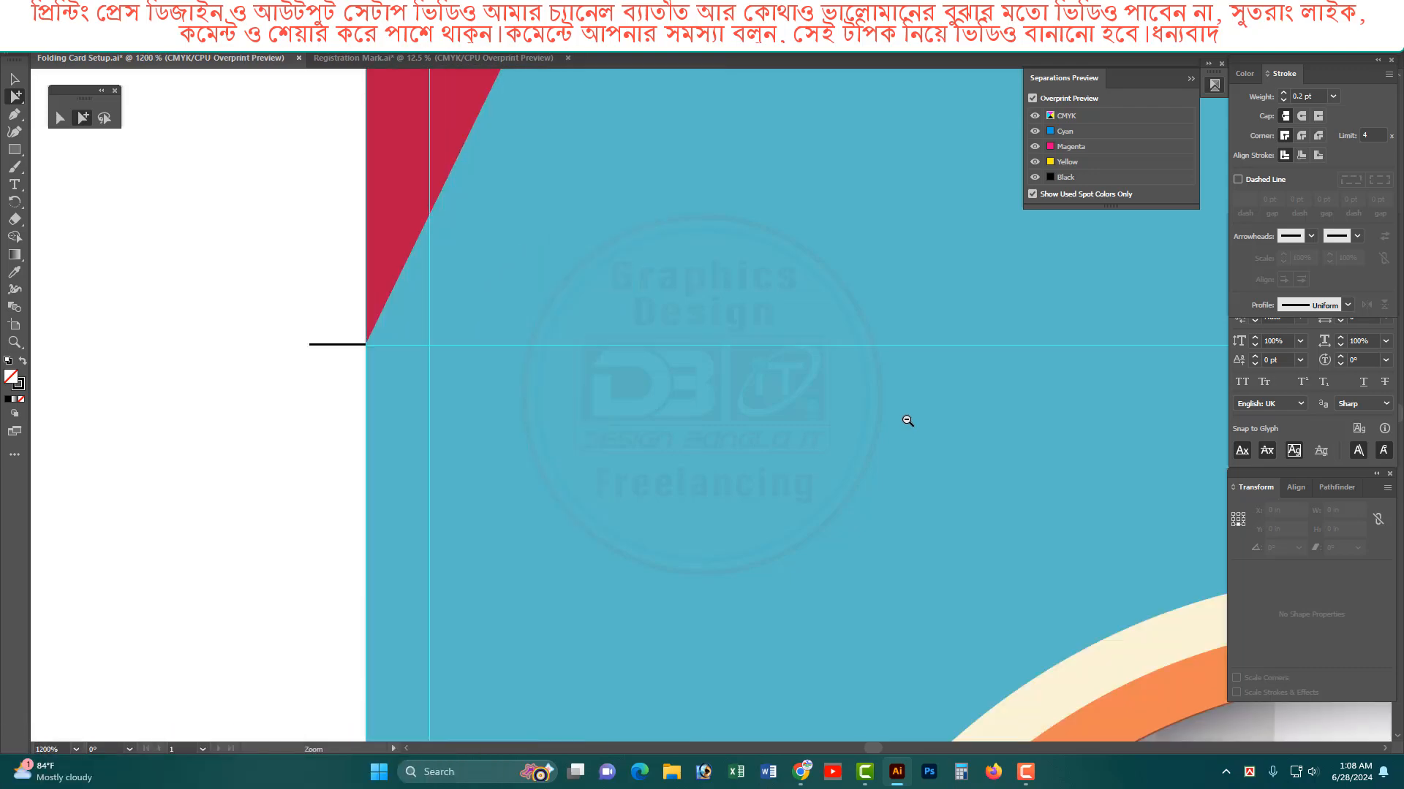
left_click(907, 421, "ctrl+alt")
left_click(908, 422, "ctrl+alt")
left_click(907, 421, "ctrl+alt")
left_click(907, 421, "ctrl+alt")
left_click(907, 421, "ctrl+alt")
left_click(908, 421, "ctrl+alt")
left_click(907, 421, "ctrl+alt")
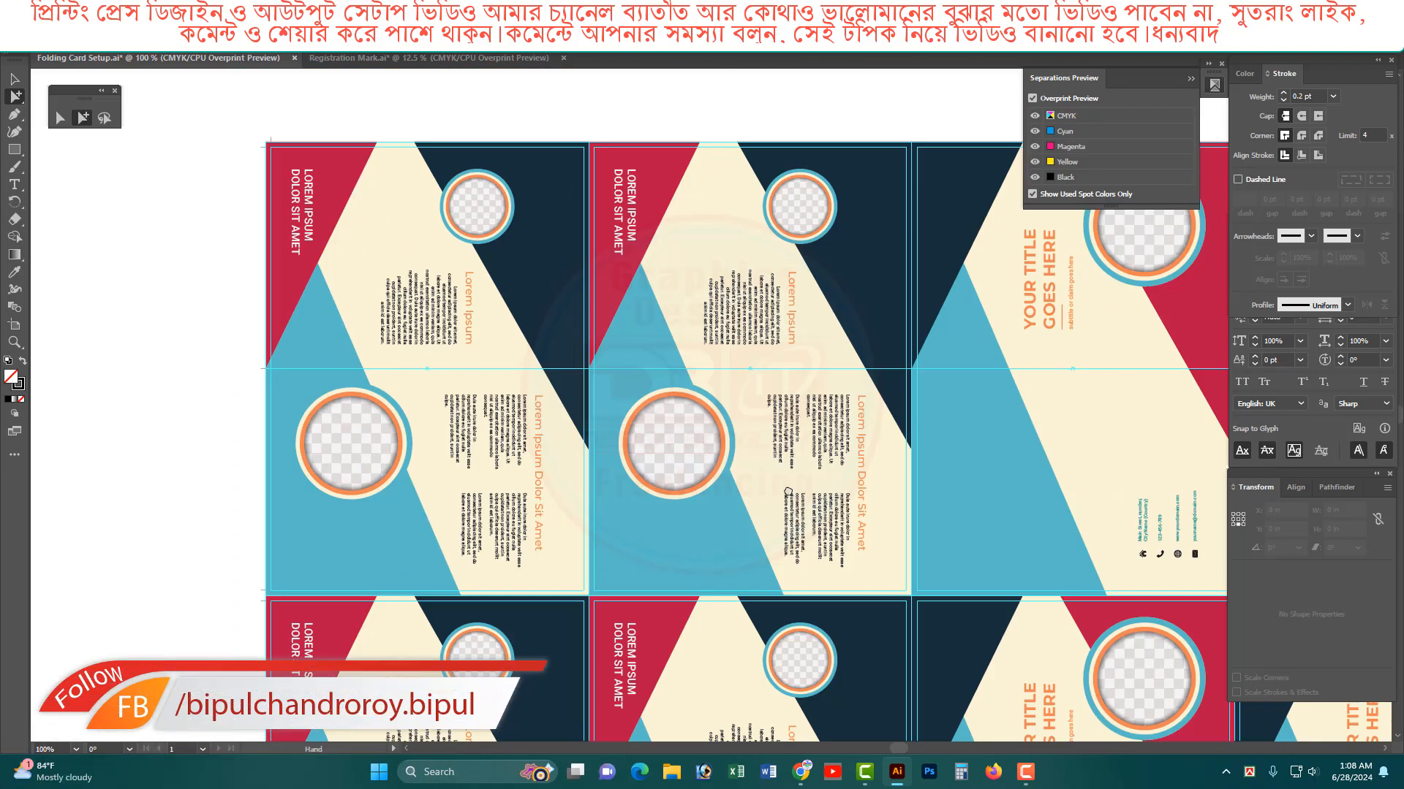
left_click_drag(788, 562, 788, 407)
left_click(788, 477, "ctrl+alt")
left_click_drag(789, 682, 761, 509)
left_click(701, 478, "ctrl")
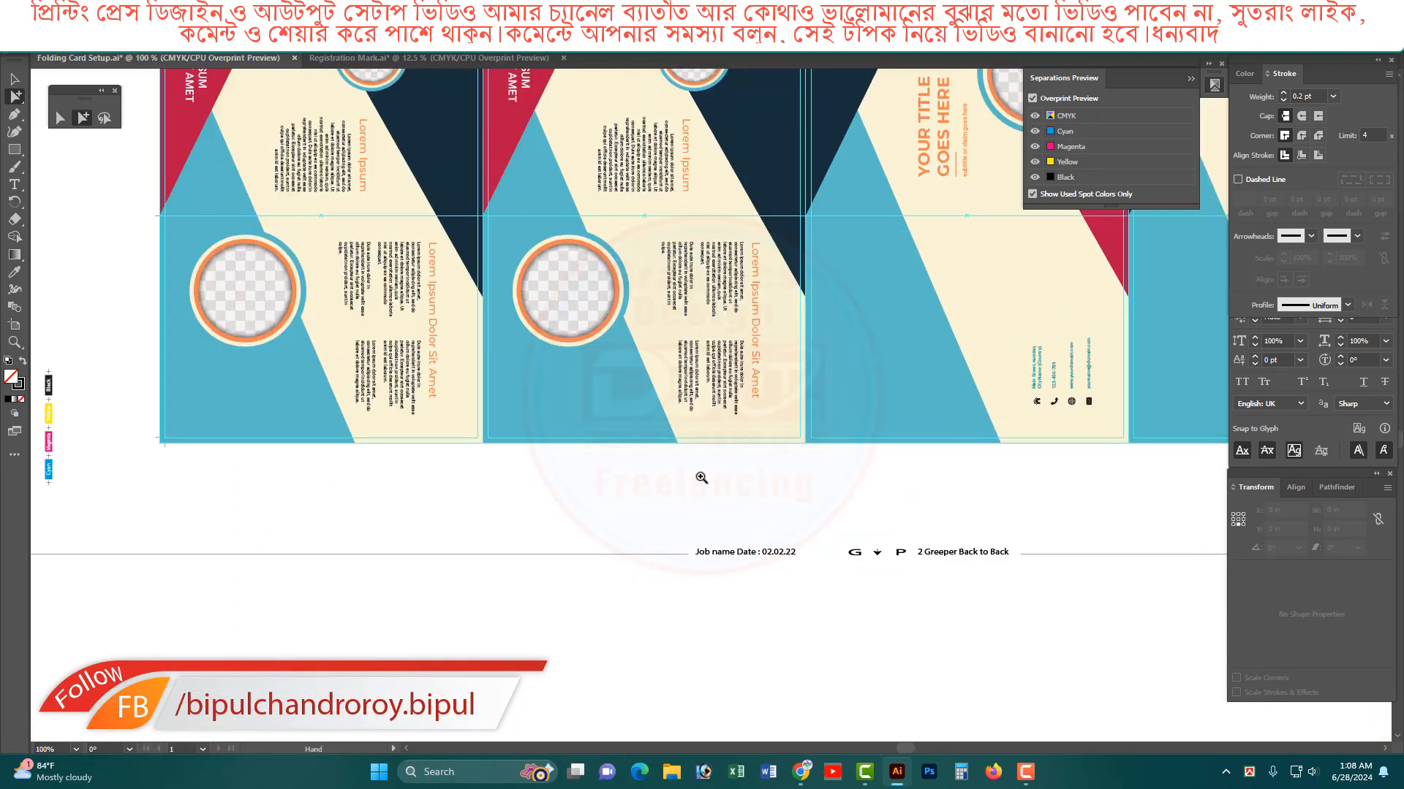
left_click_drag(563, 523, 600, 531)
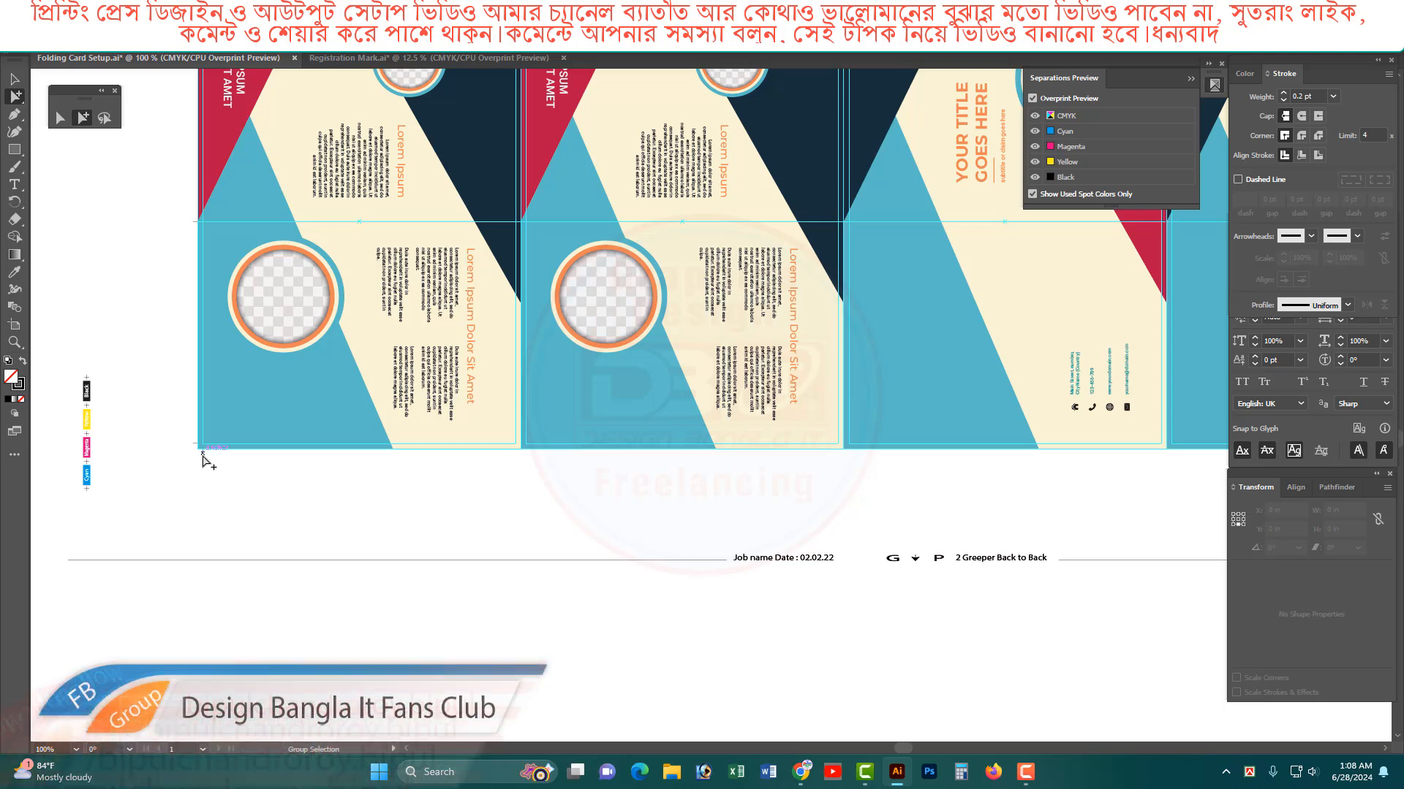
left_click_drag(202, 452, 523, 480)
left_click_drag(445, 383, 641, 531)
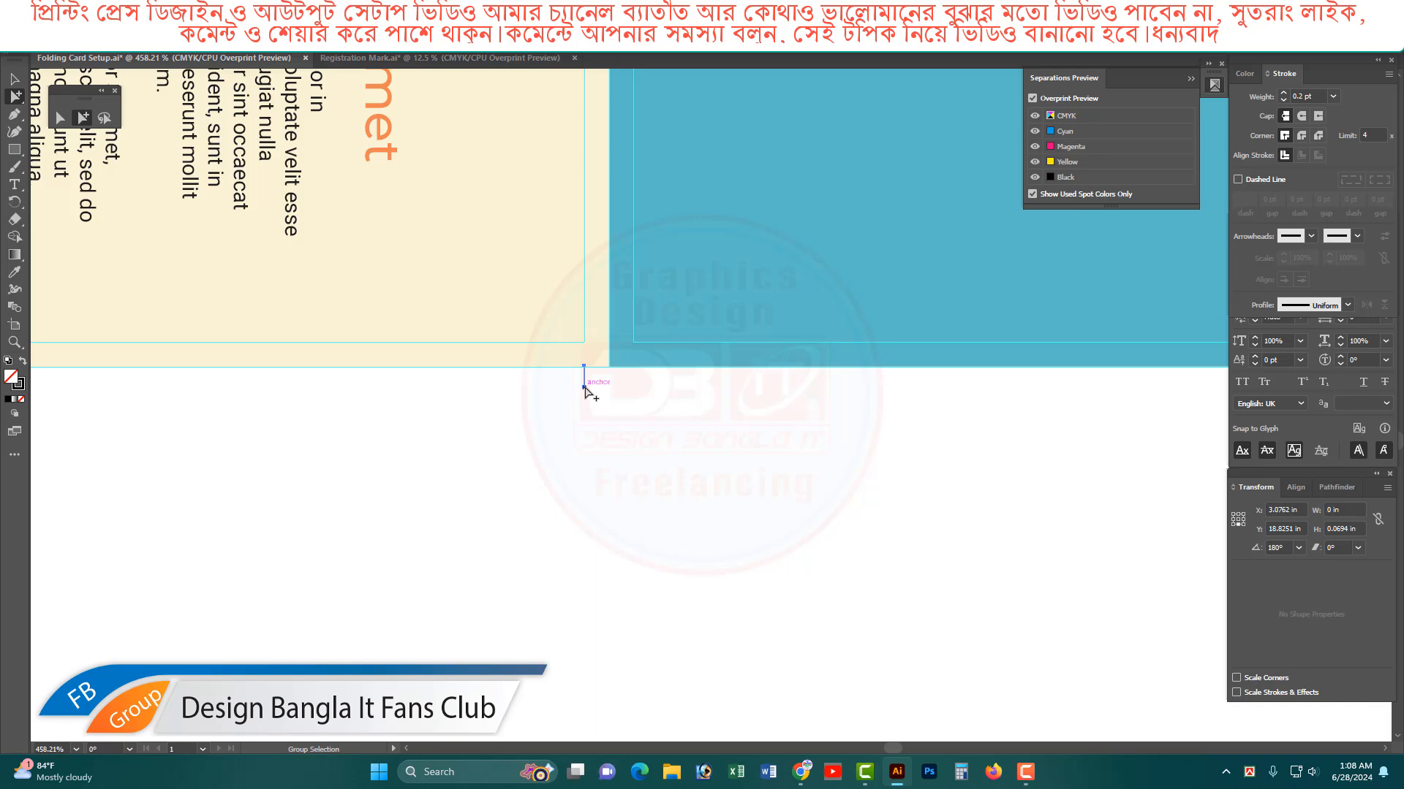
left_click_drag(584, 389, 633, 396)
Step: Copy the pair of vertical crop marks along the layout's bottom edge to the two remaining junctions between spreads
left_click(960, 407, "ctrl+alt")
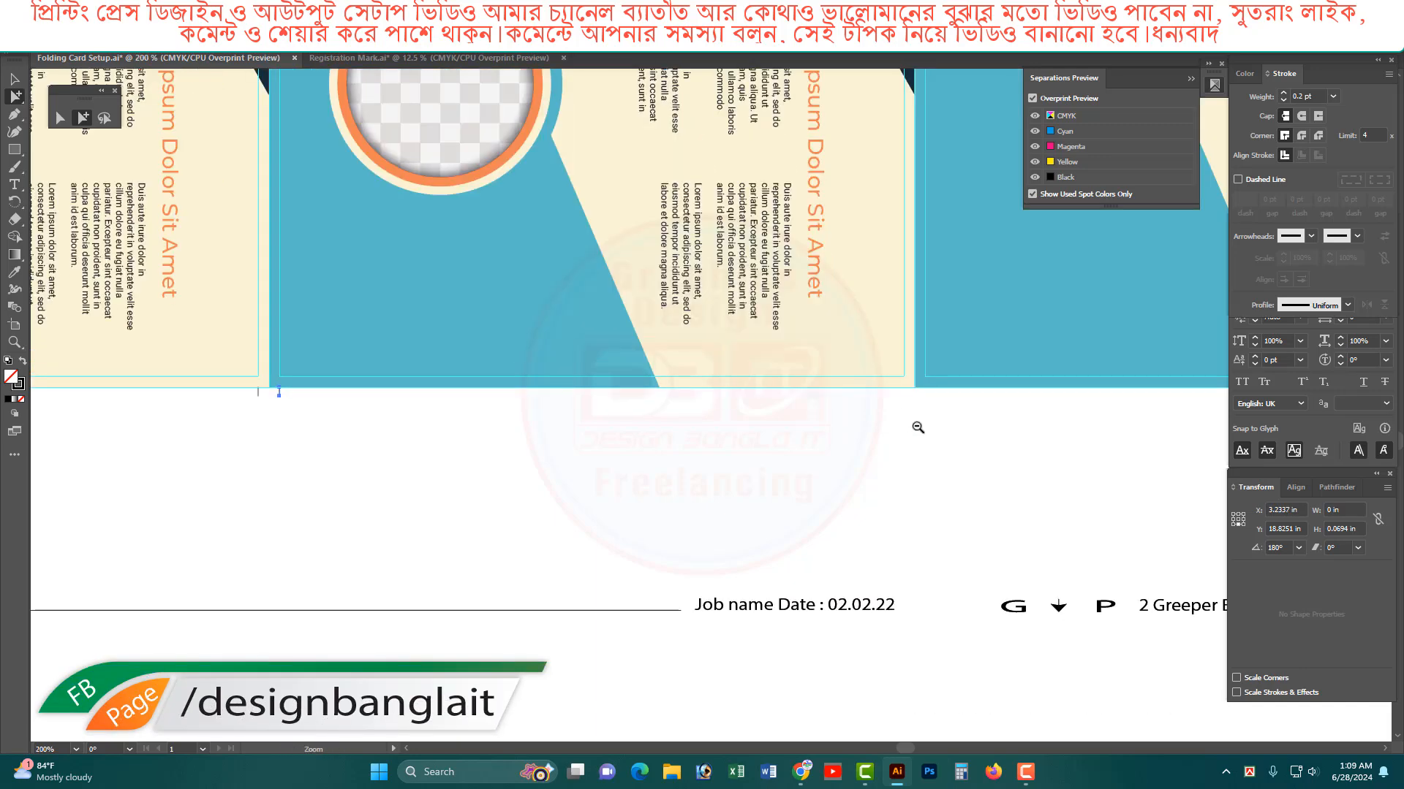
left_click(259, 396, "shift")
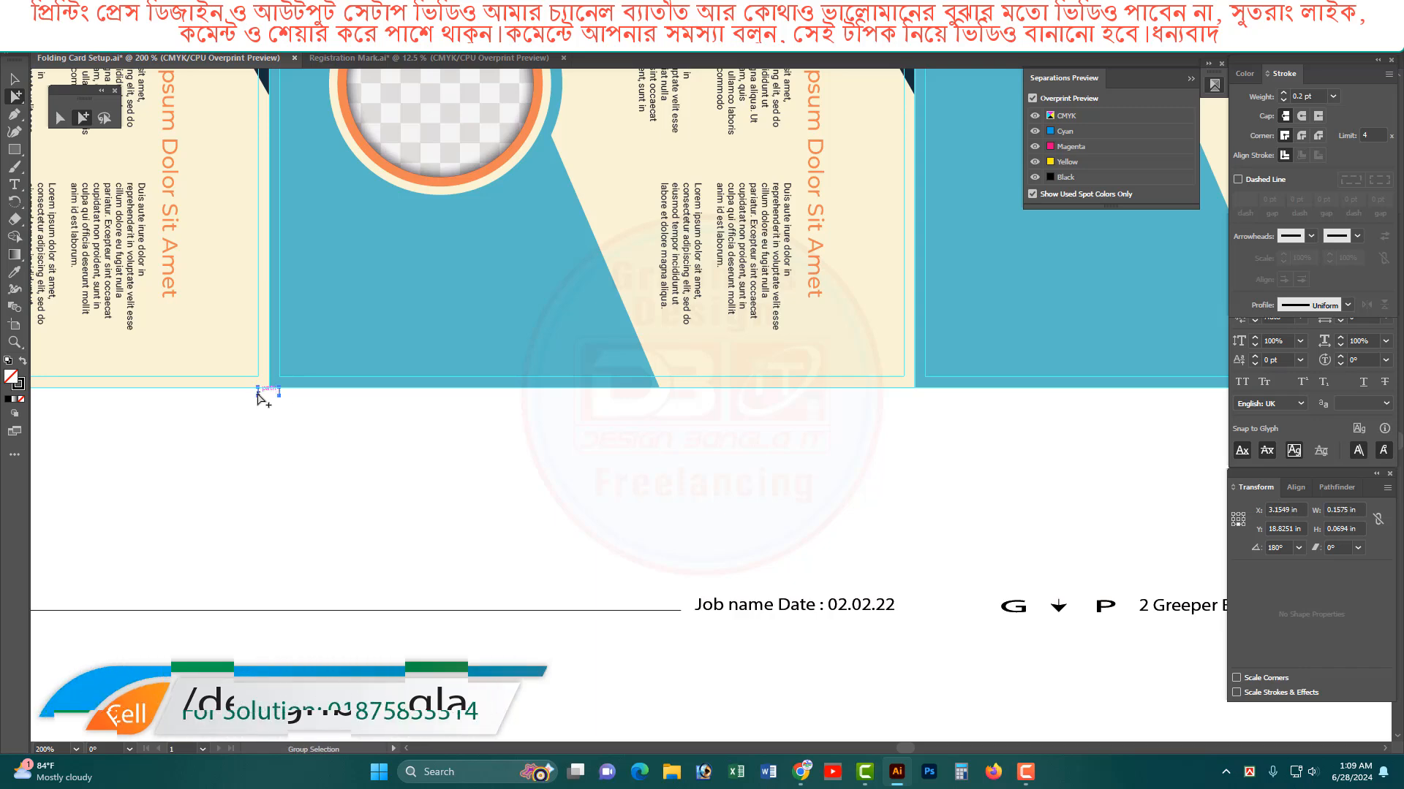
left_click_drag(261, 399, 909, 409)
left_click_drag(1009, 429, 395, 439)
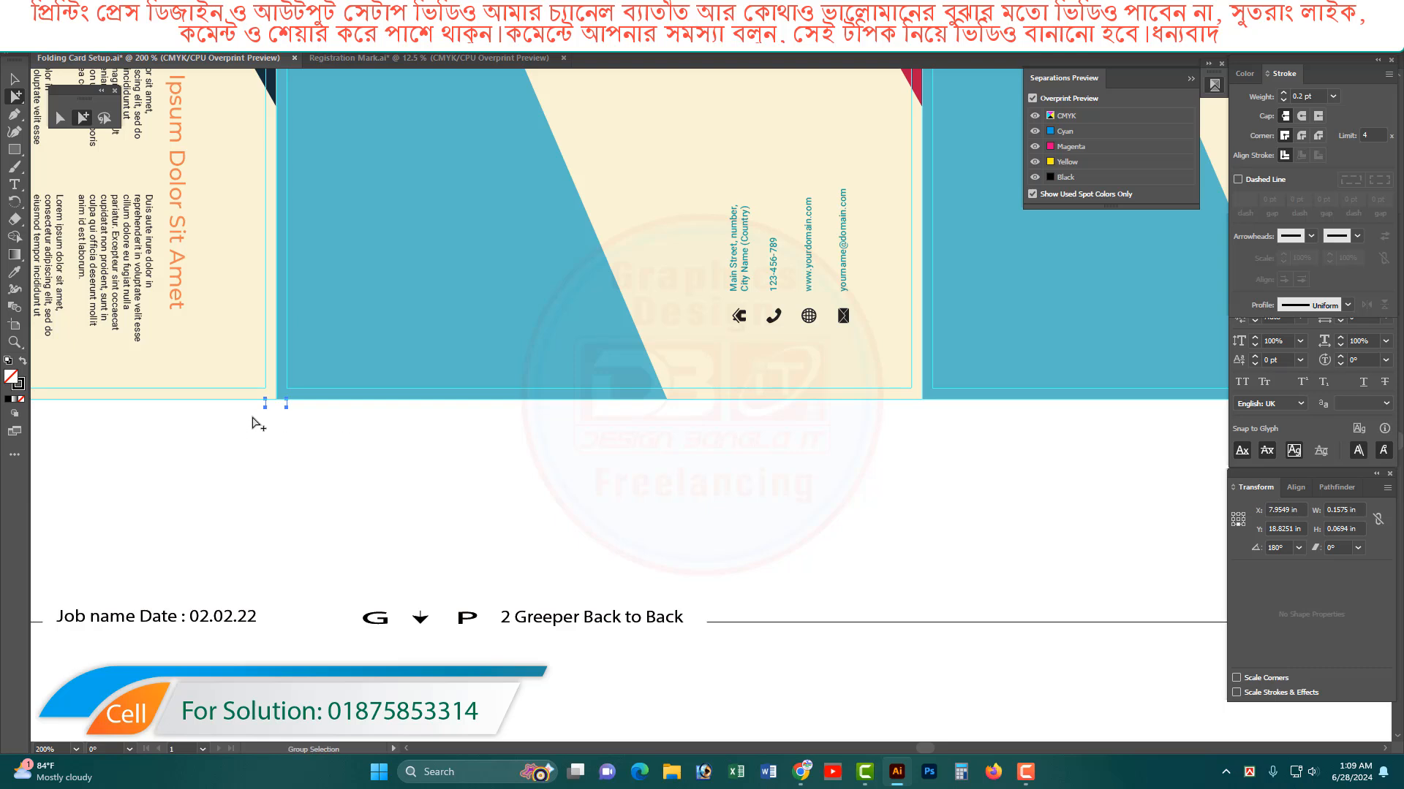
left_click_drag(267, 410, 461, 429)
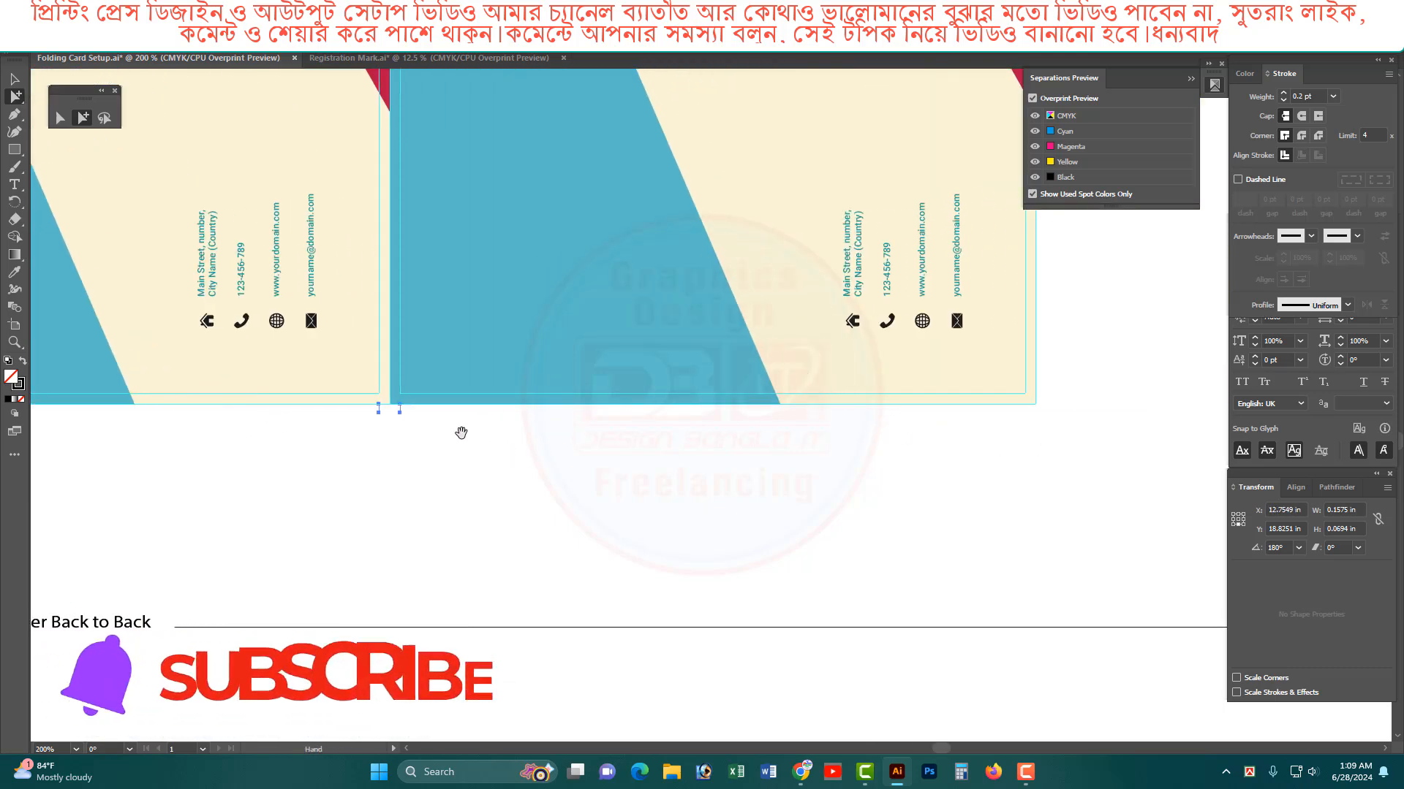
Step: Copy the crop mark pair to the lower-right spread's right guide and delete the surplus mark outside the layout
left_click_drag(378, 410, 1030, 437)
left_click_drag(989, 343, 1107, 494)
left_click_drag(873, 460, 690, 329)
key("Delete")
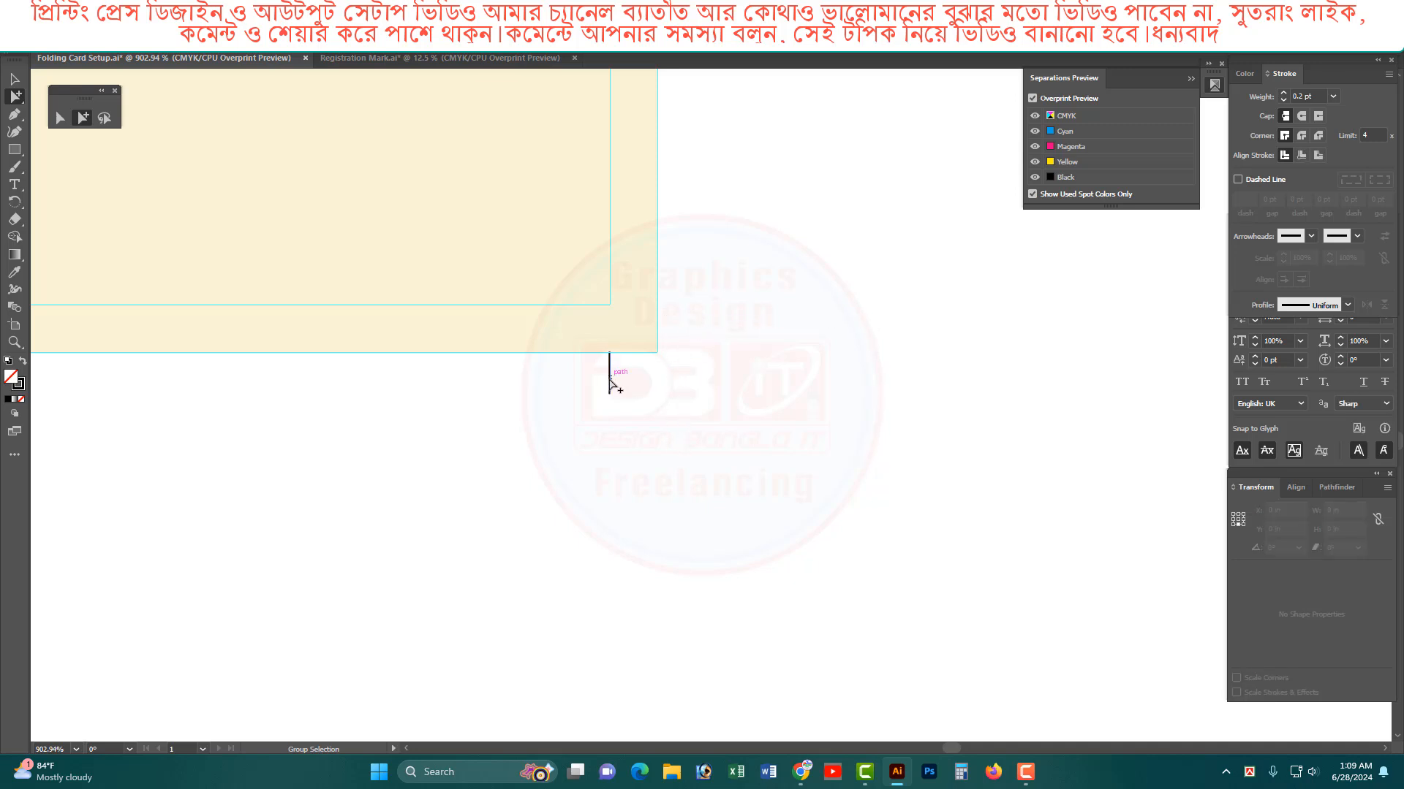
Step: Copy the lower-right vertical crop mark, rotate the copy 90°, and snap it to the layout's right edge at the bottom guide
left_click_drag(610, 387, 672, 388)
key("r")
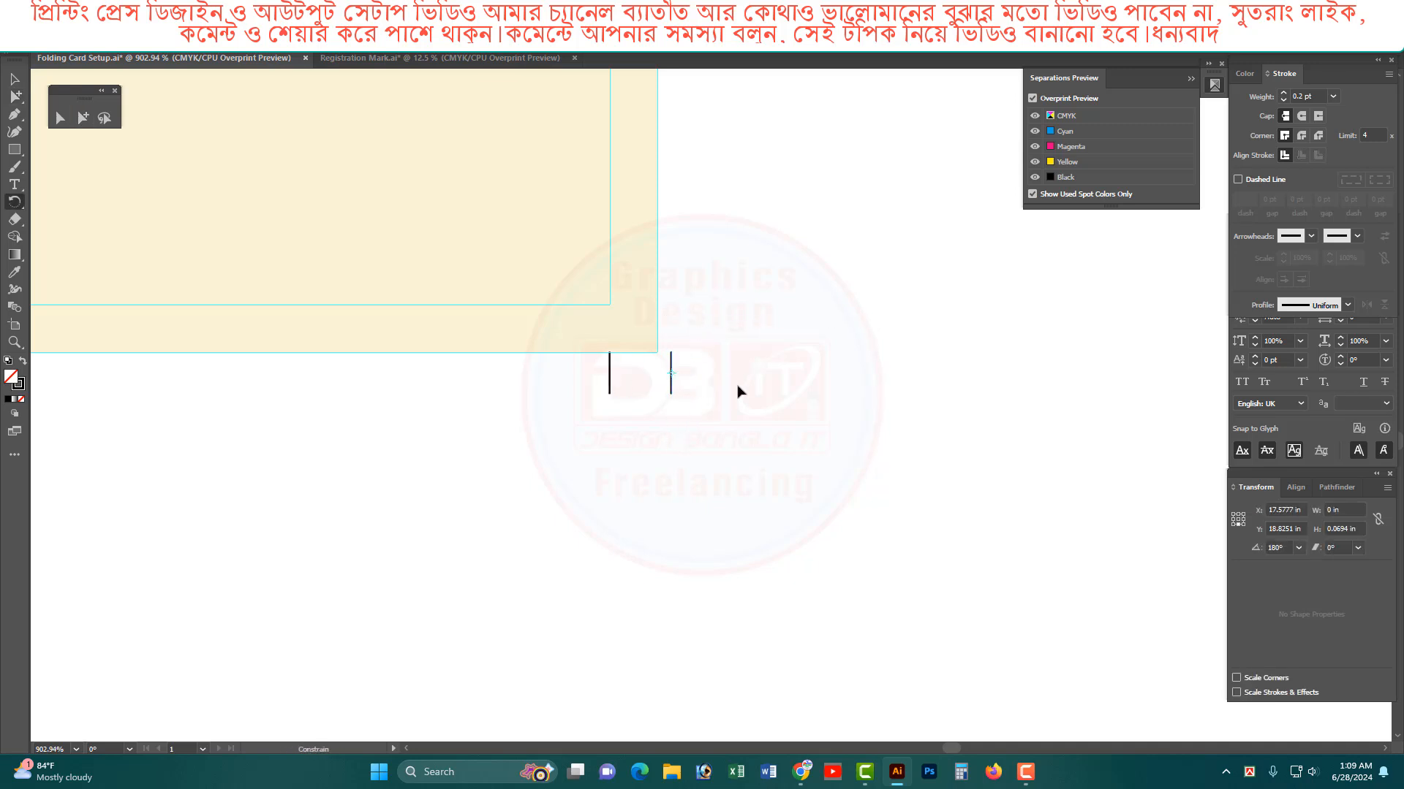
left_click(83, 117)
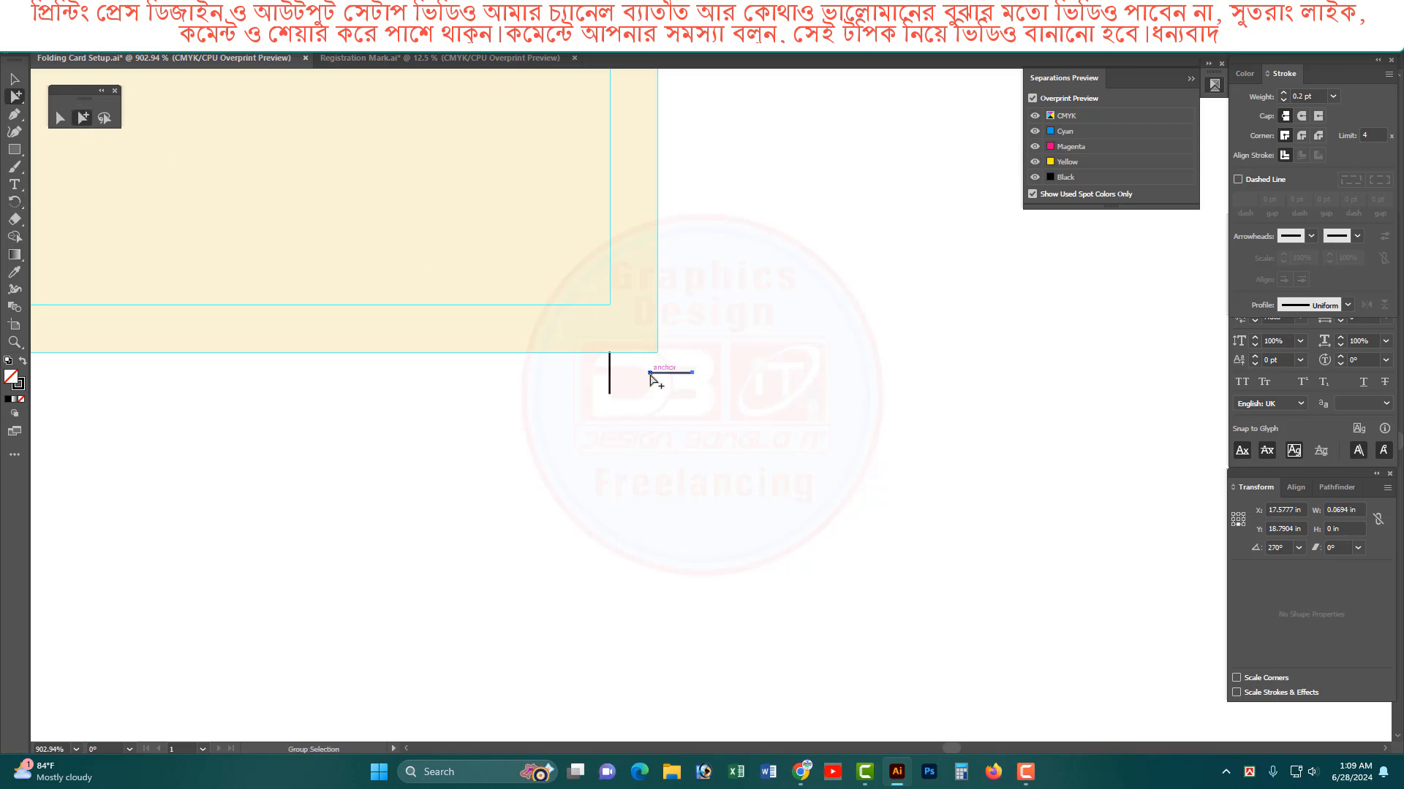
left_click_drag(650, 375, 656, 305)
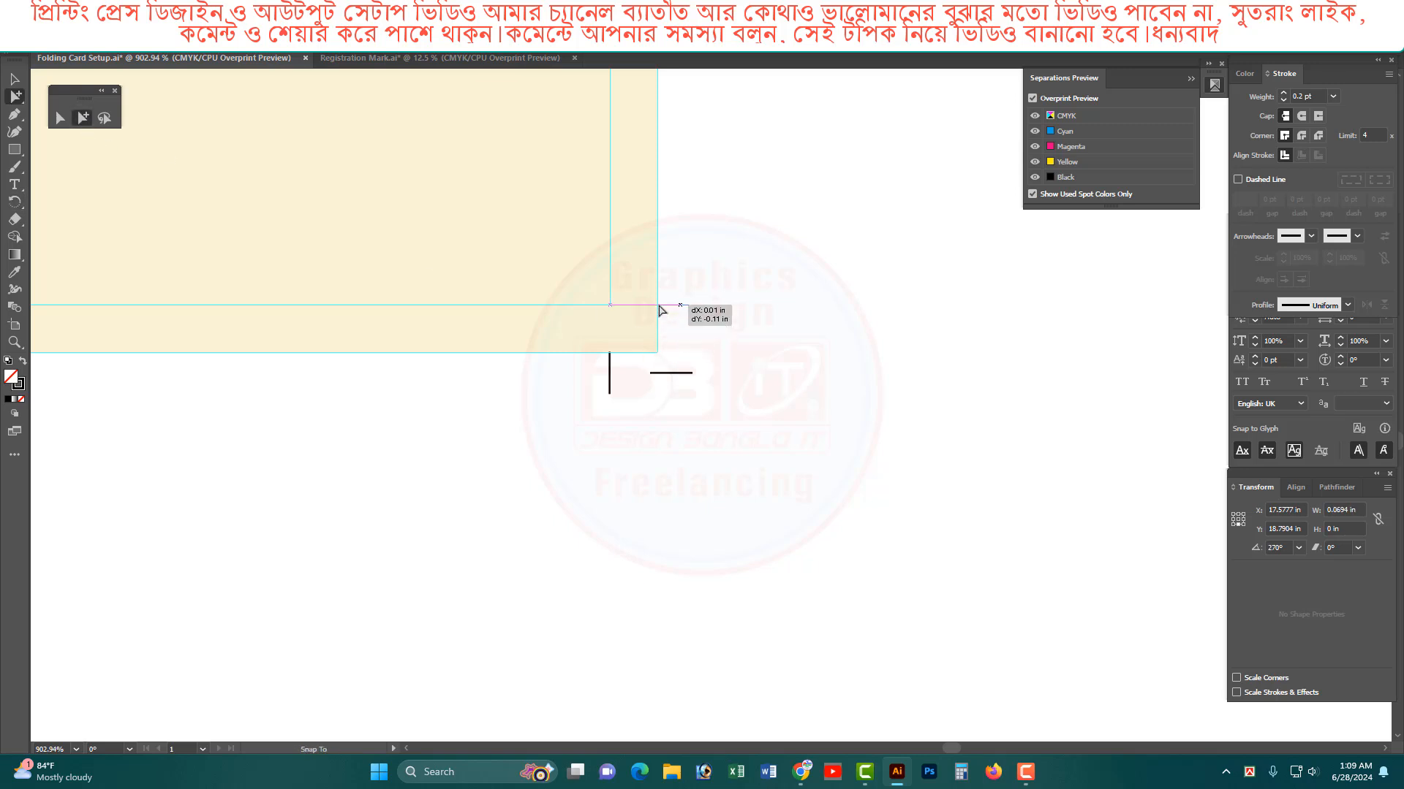
Step: Copy all horizontal crop and fold marks from the layout's left edge and snap the copies to its right edge
left_click(751, 288, "ctrl+alt")
left_click(751, 288, "ctrl+alt")
left_click(751, 288, "ctrl+alt")
left_click(750, 288, "ctrl+alt")
left_click(751, 288, "ctrl+alt")
left_click(751, 288, "ctrl+alt")
left_click_drag(730, 420, 890, 466)
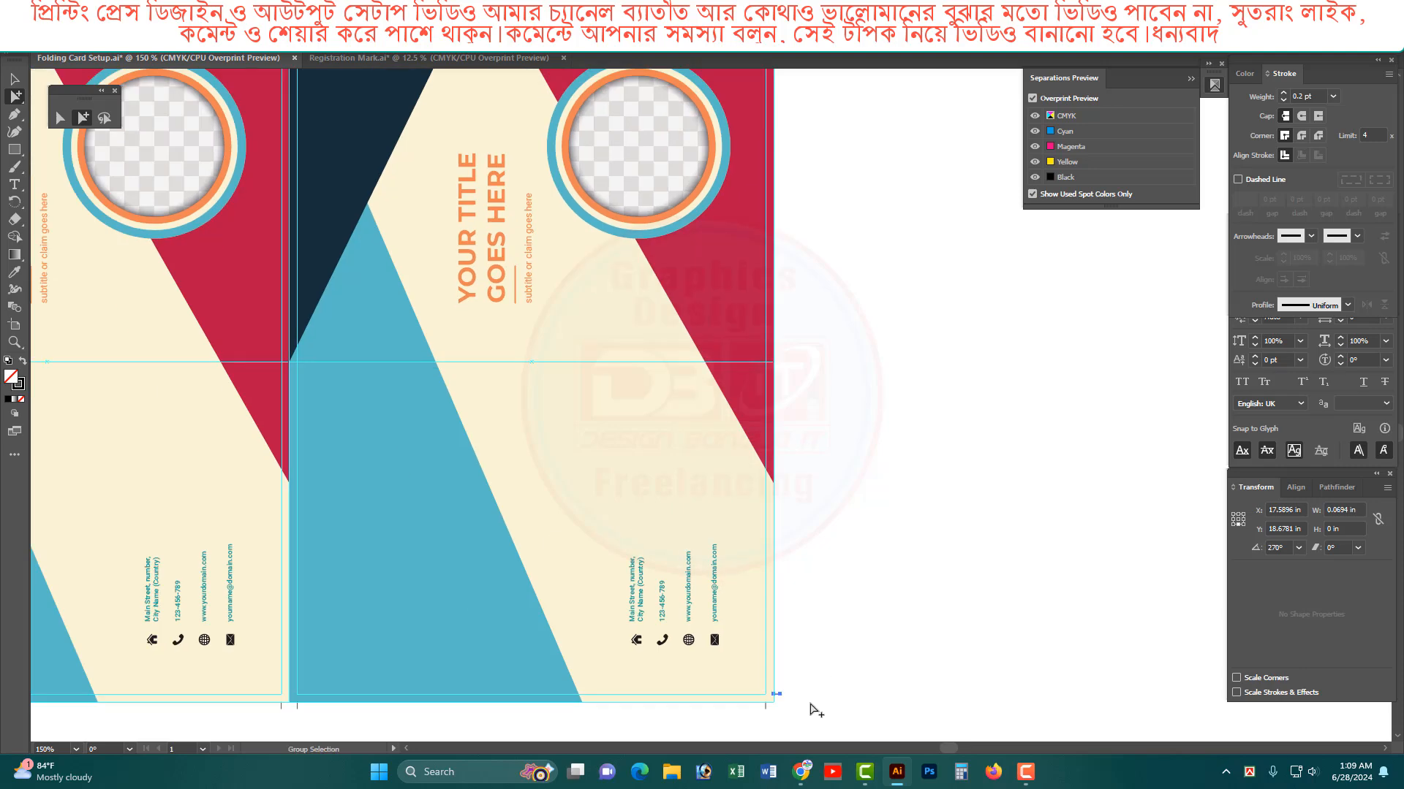
left_click(541, 474, "ctrl+alt")
left_click(542, 473, "ctrl+alt")
left_click(542, 474, "ctrl+alt")
left_click_drag(541, 473, 702, 665)
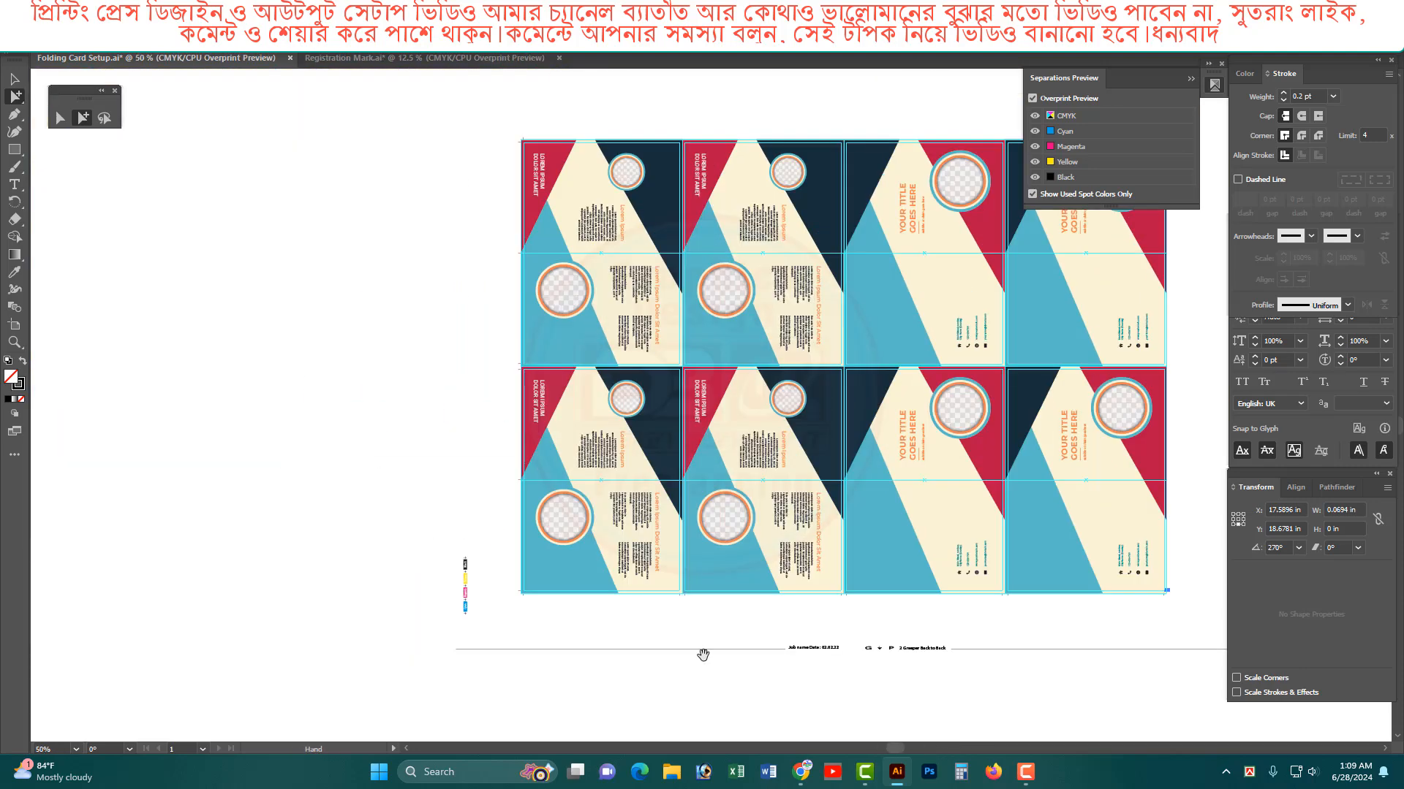
left_click_drag(507, 128, 521, 601)
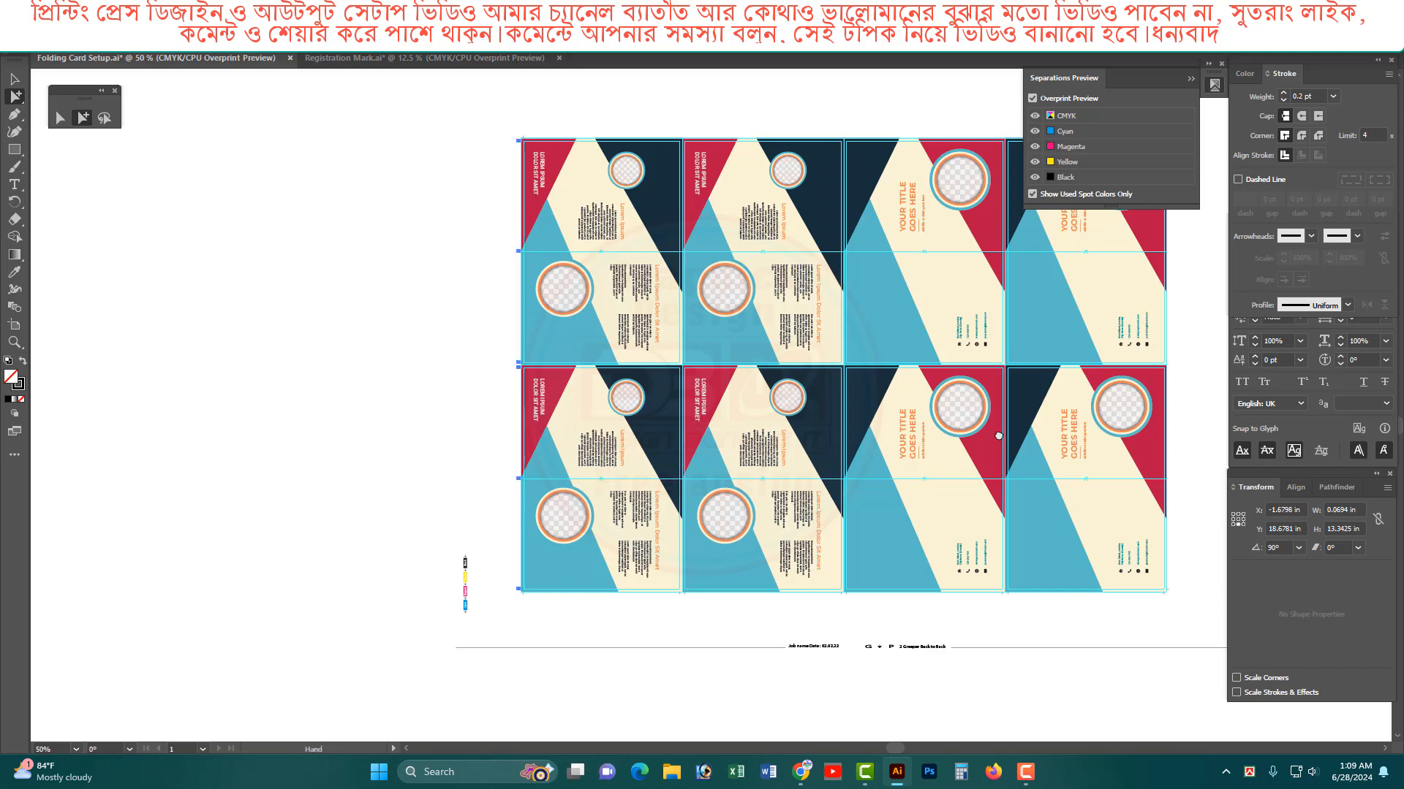
left_click_drag(1013, 434, 706, 434)
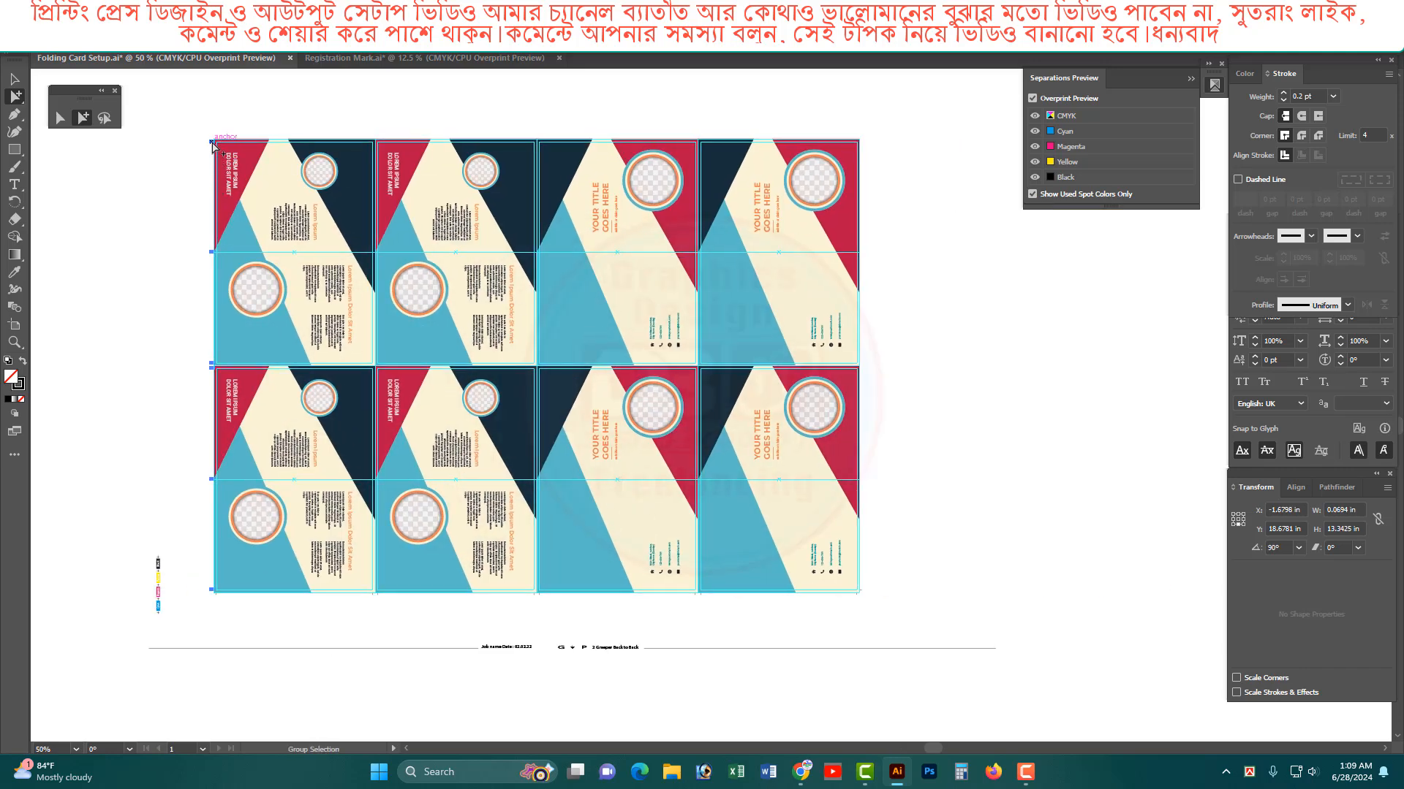
left_click_drag(214, 146, 863, 177)
left_click_drag(864, 177, 863, 176)
key("ctrl+space")
left_click_drag(836, 124, 891, 173)
left_click_drag(691, 332, 659, 329)
Step: Copy all vertical crop marks from below the layout and snap the copies to its top edge in line with the guides
left_click(779, 447, "ctrl+alt")
left_click(779, 447, "ctrl+alt")
left_click(780, 447, "ctrl+alt")
left_click(779, 447, "ctrl+alt")
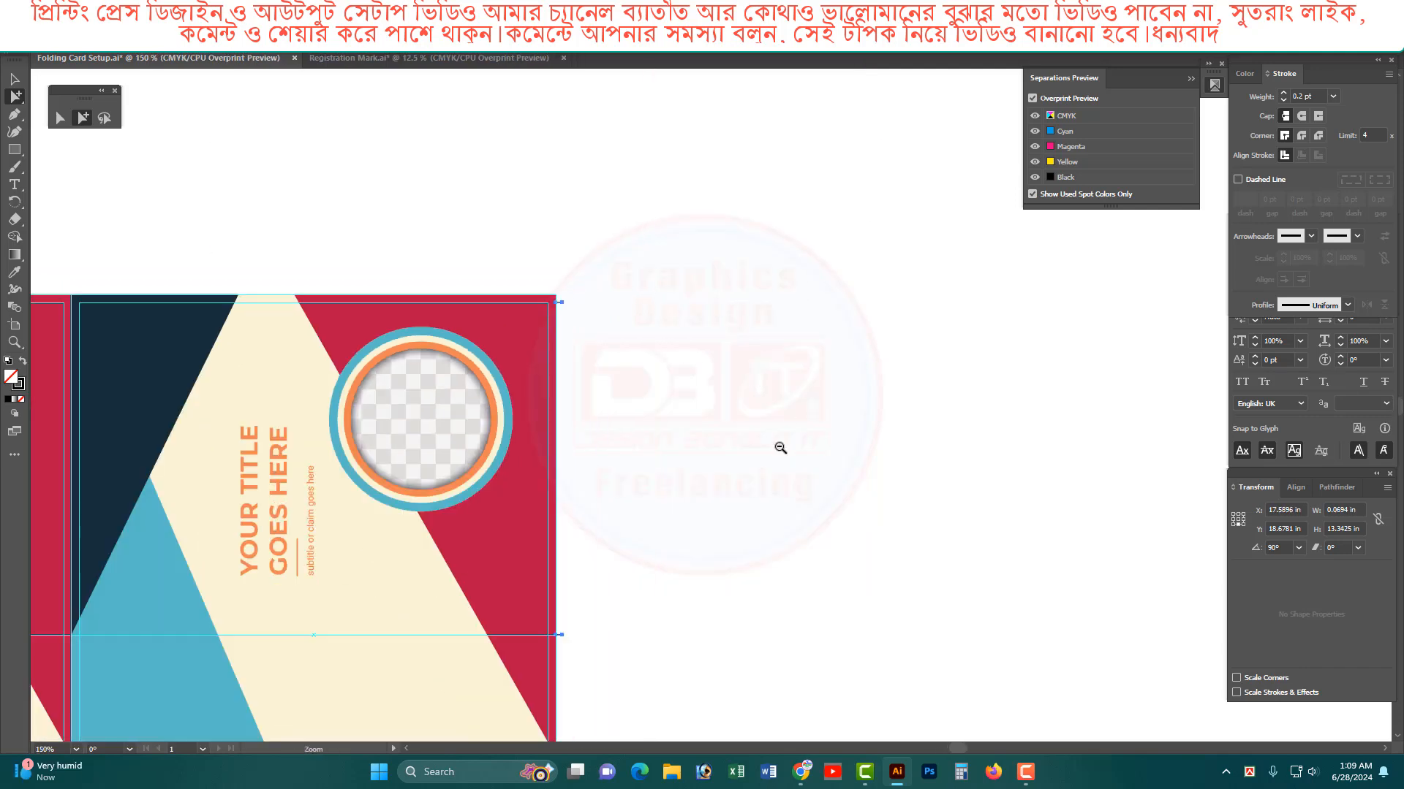
left_click(779, 448, "ctrl+alt")
left_click_drag(544, 530, 846, 366)
left_click(733, 445, "ctrl+alt")
left_click_drag(724, 448, 1012, 402)
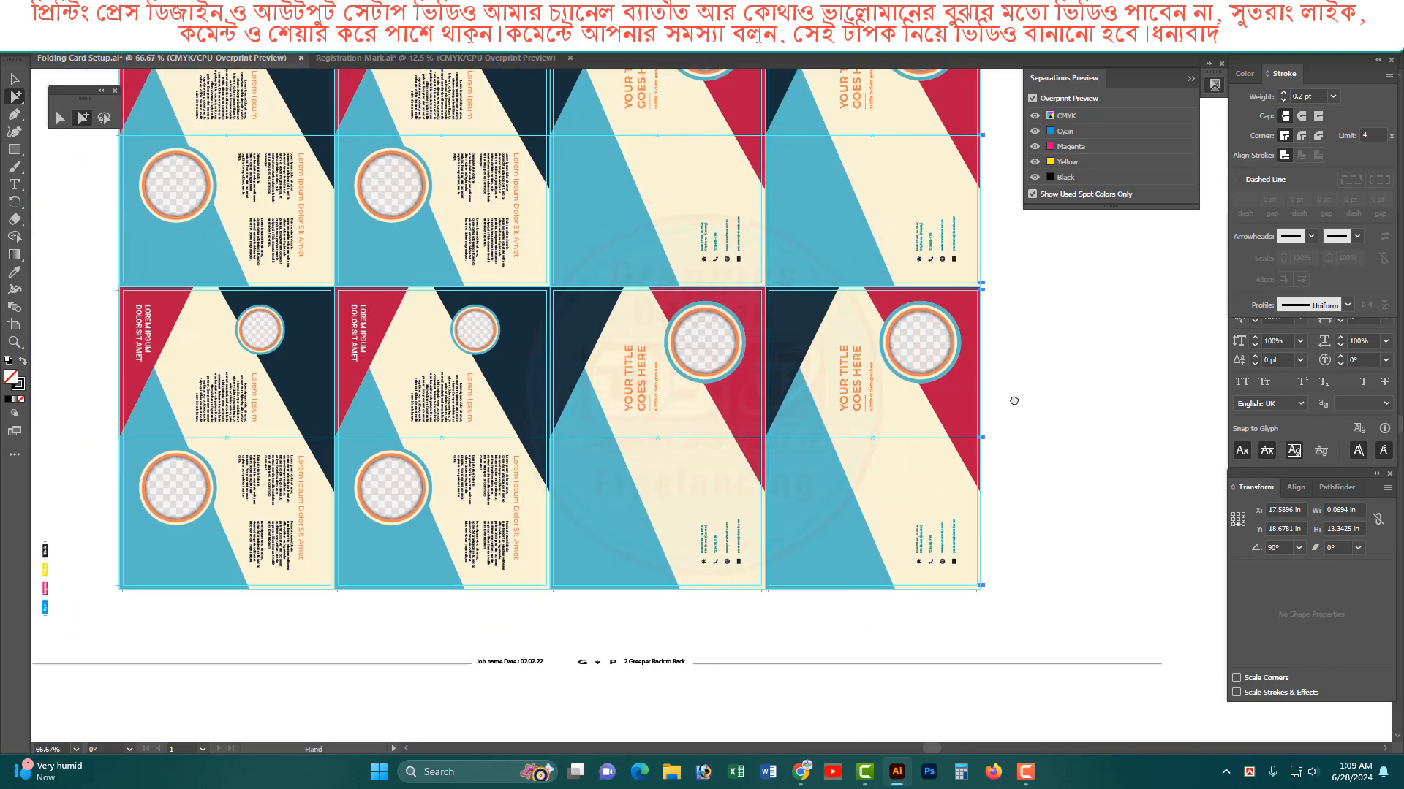
left_click_drag(1012, 606, 176, 503)
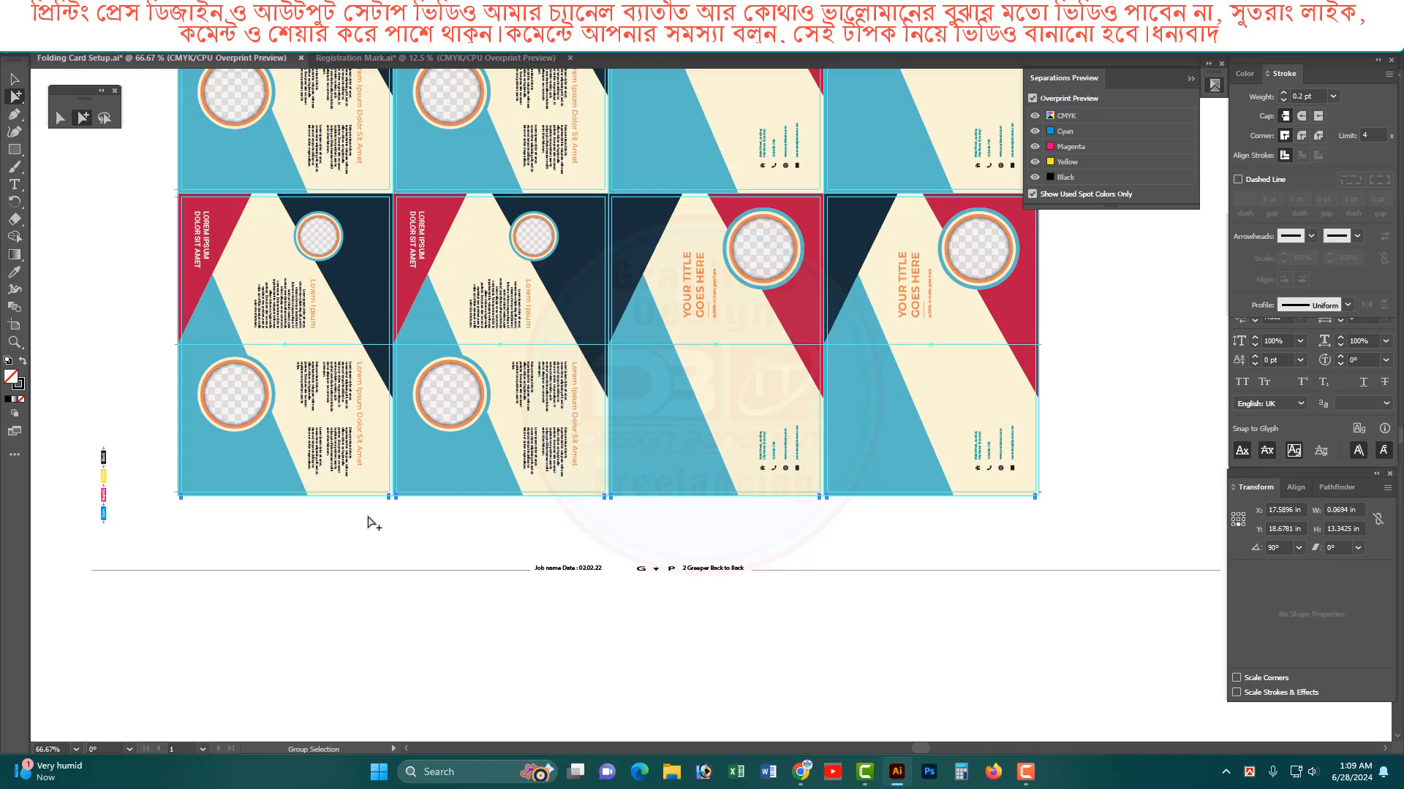
left_click(784, 395, "ctrl+alt")
left_click_drag(950, 507, 877, 171)
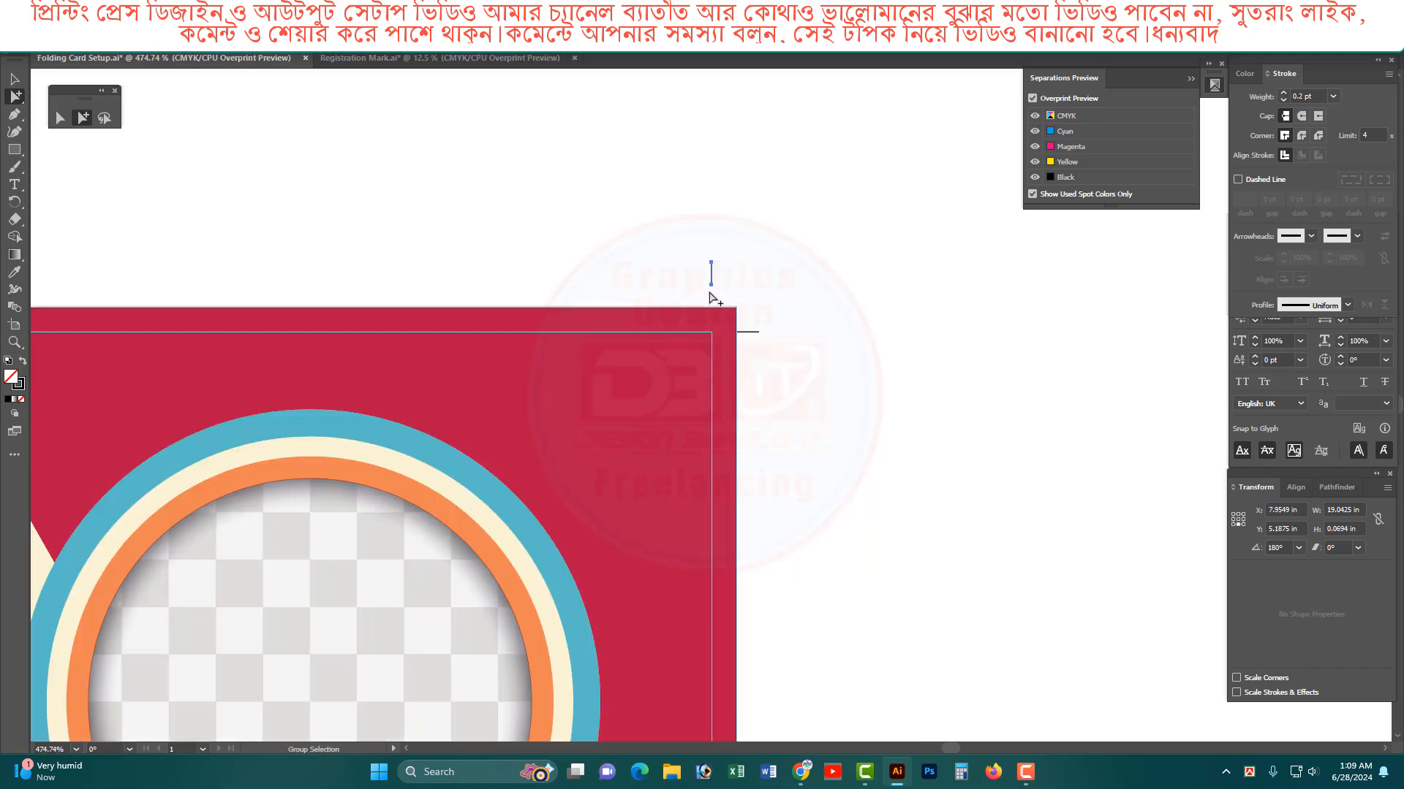
left_click_drag(712, 287, 765, 310)
Step: Move the CMYK colour bar against the layout's left edge, just above the lower-left spread's bottom crop mark
left_click(501, 431, "ctrl+alt")
left_click(501, 426, "ctrl+alt")
left_click(501, 422, "ctrl+alt")
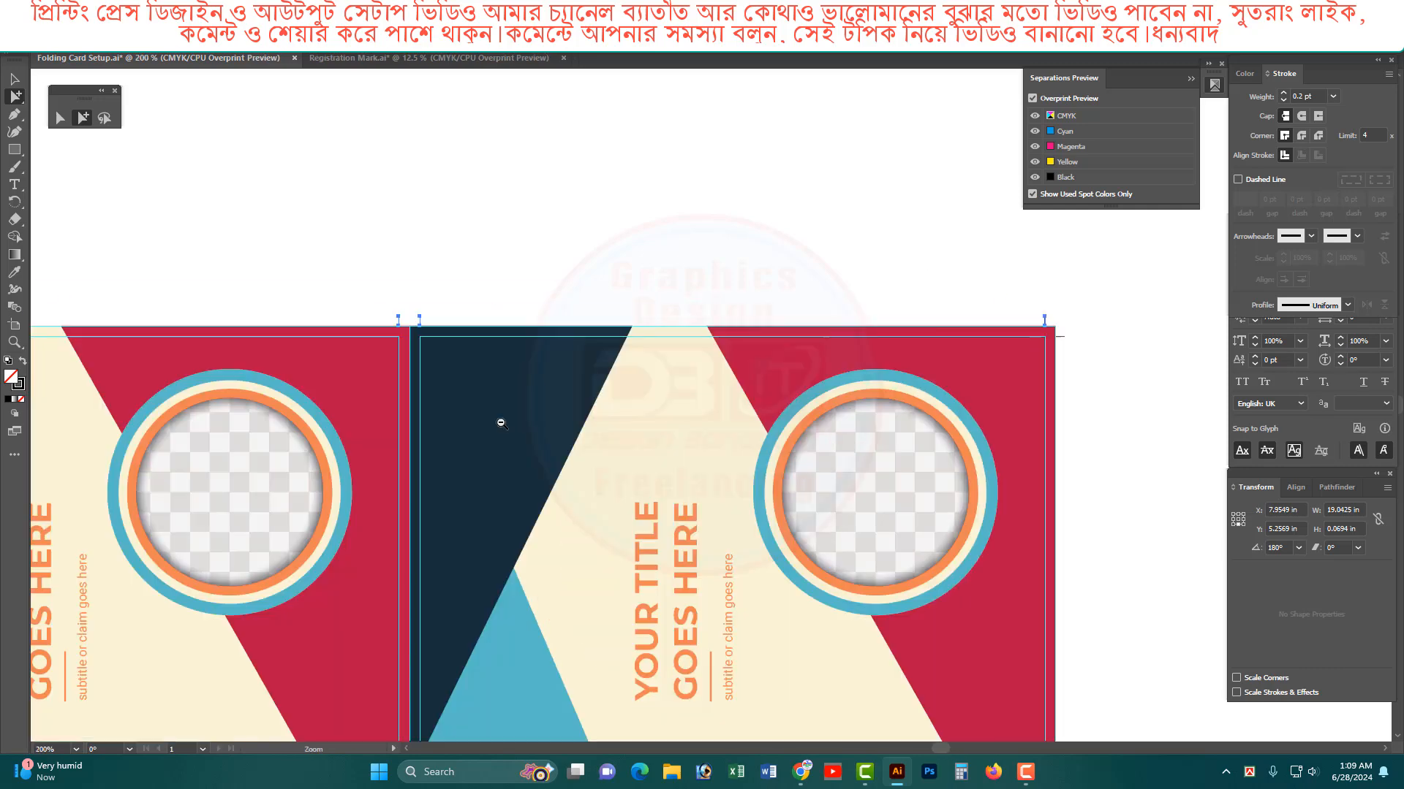
left_click(501, 422, "ctrl+alt")
left_click(500, 420, "ctrl+alt")
left_click(623, 461, "ctrl+alt")
left_click(559, 479, "ctrl+alt")
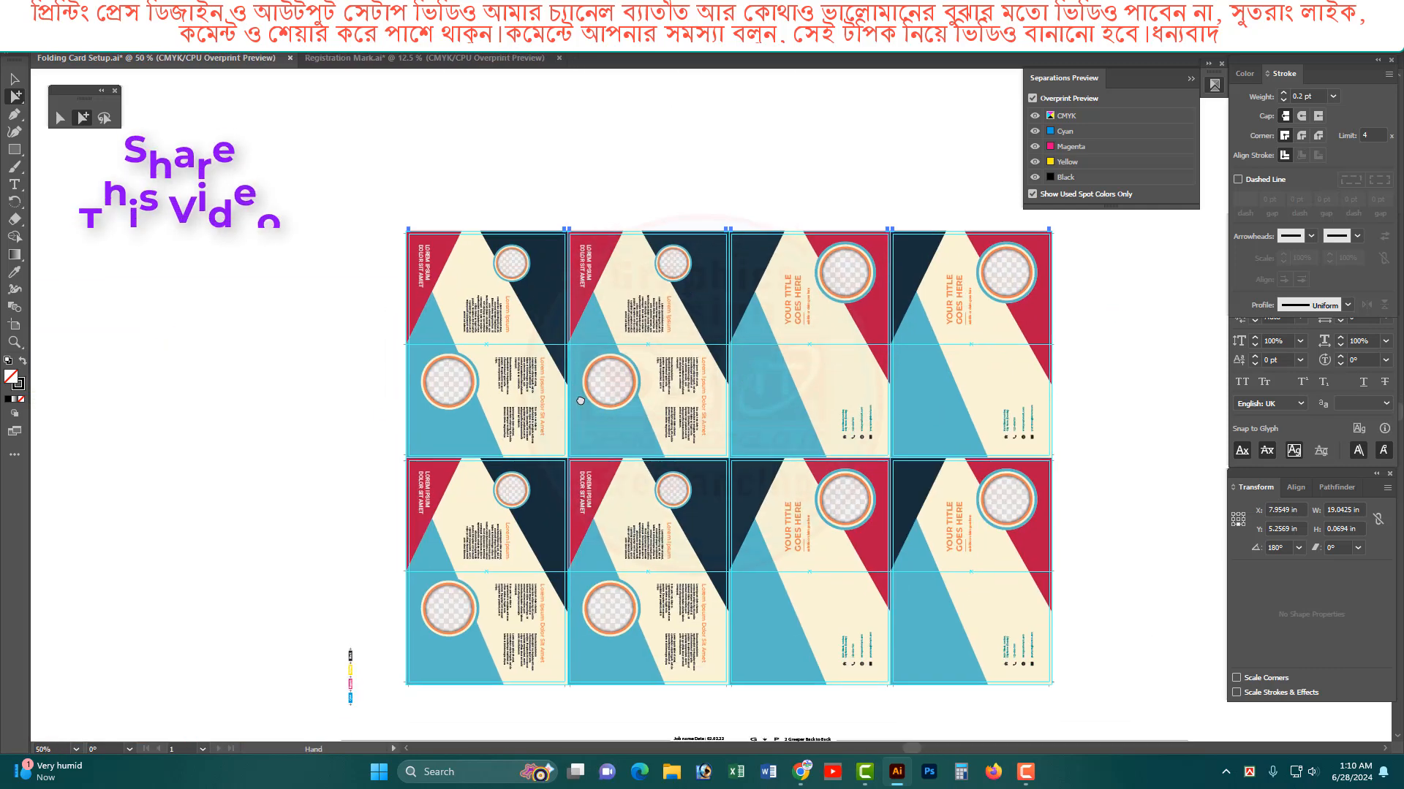
left_click(15, 79)
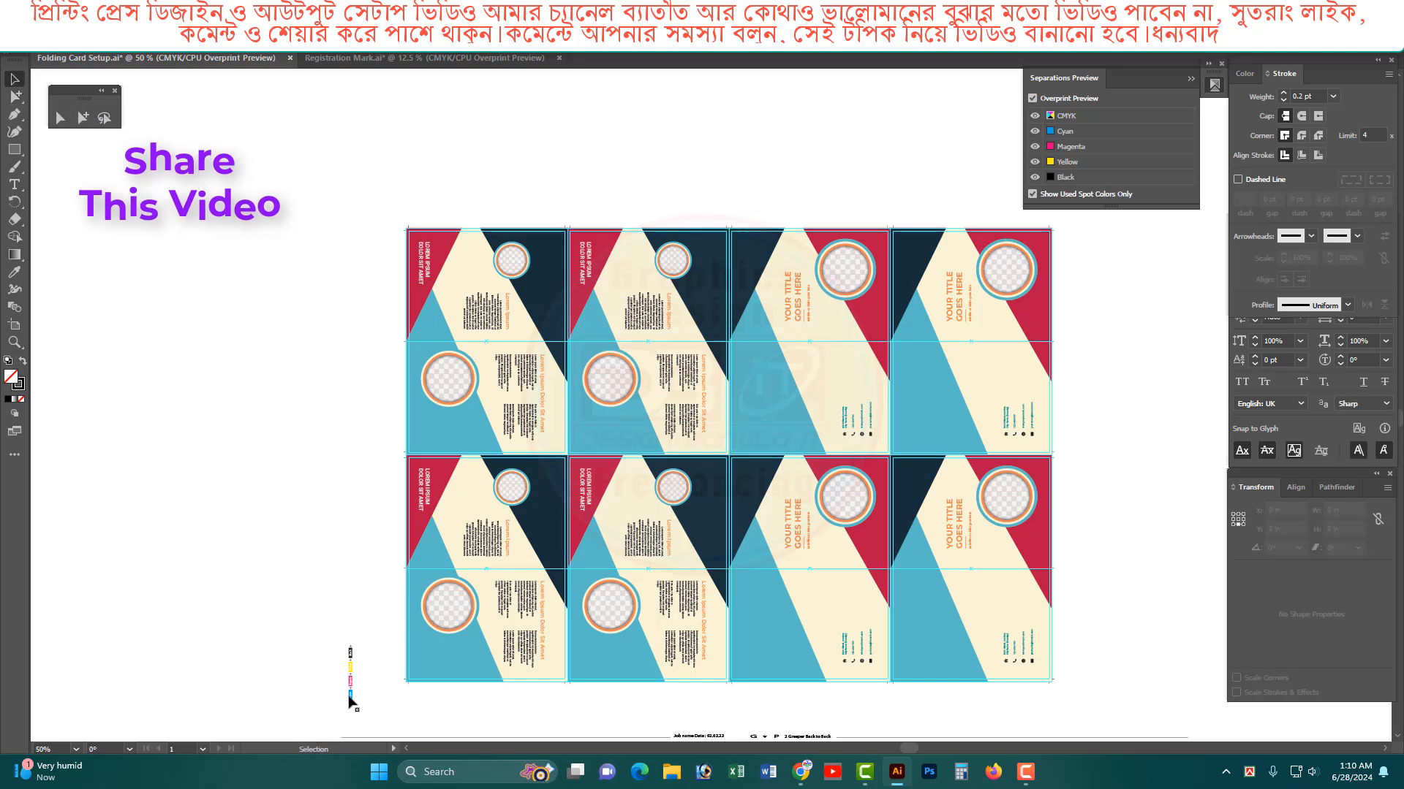
left_click_drag(351, 696, 404, 660)
left_click_drag(349, 622, 535, 703)
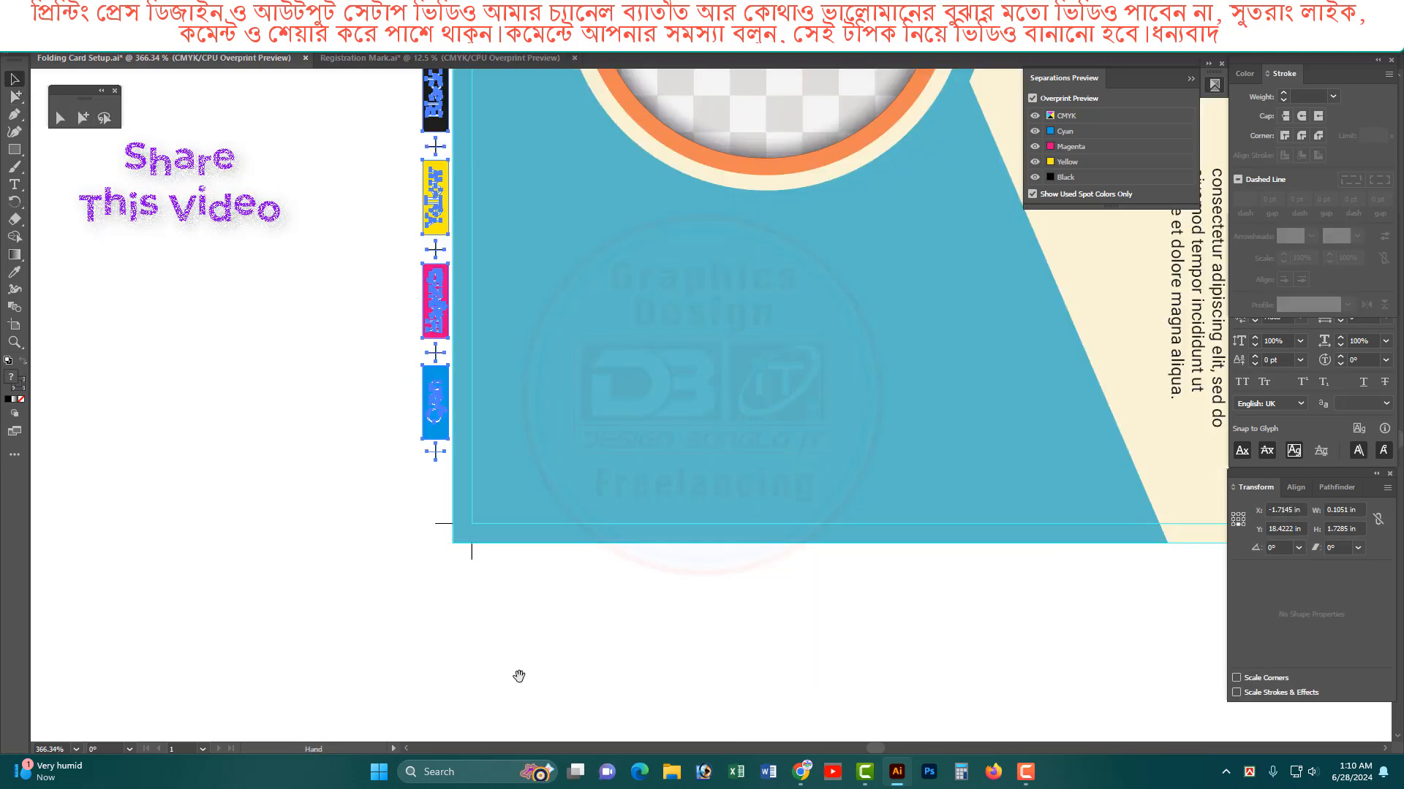
left_click_drag(437, 392, 440, 406)
Step: Copy the CMYK colour bar up beside the upper-left spread and select both colour bars
left_click(771, 358, "ctrl+alt")
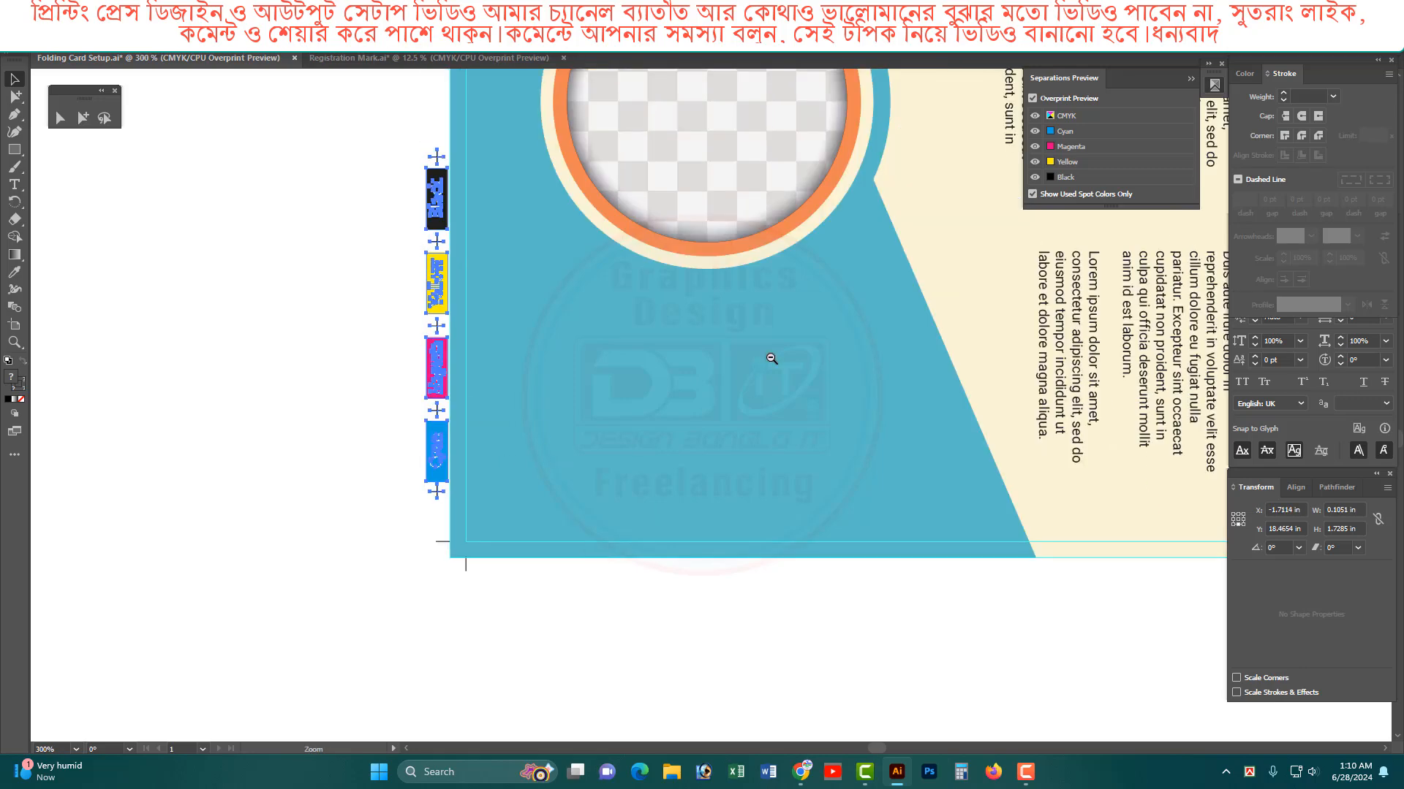
left_click(770, 358, "ctrl+alt")
left_click(771, 358, "ctrl+alt")
left_click(771, 358, "ctrl+alt")
left_click_drag(770, 358, 761, 543)
left_click(805, 384, "ctrl+alt")
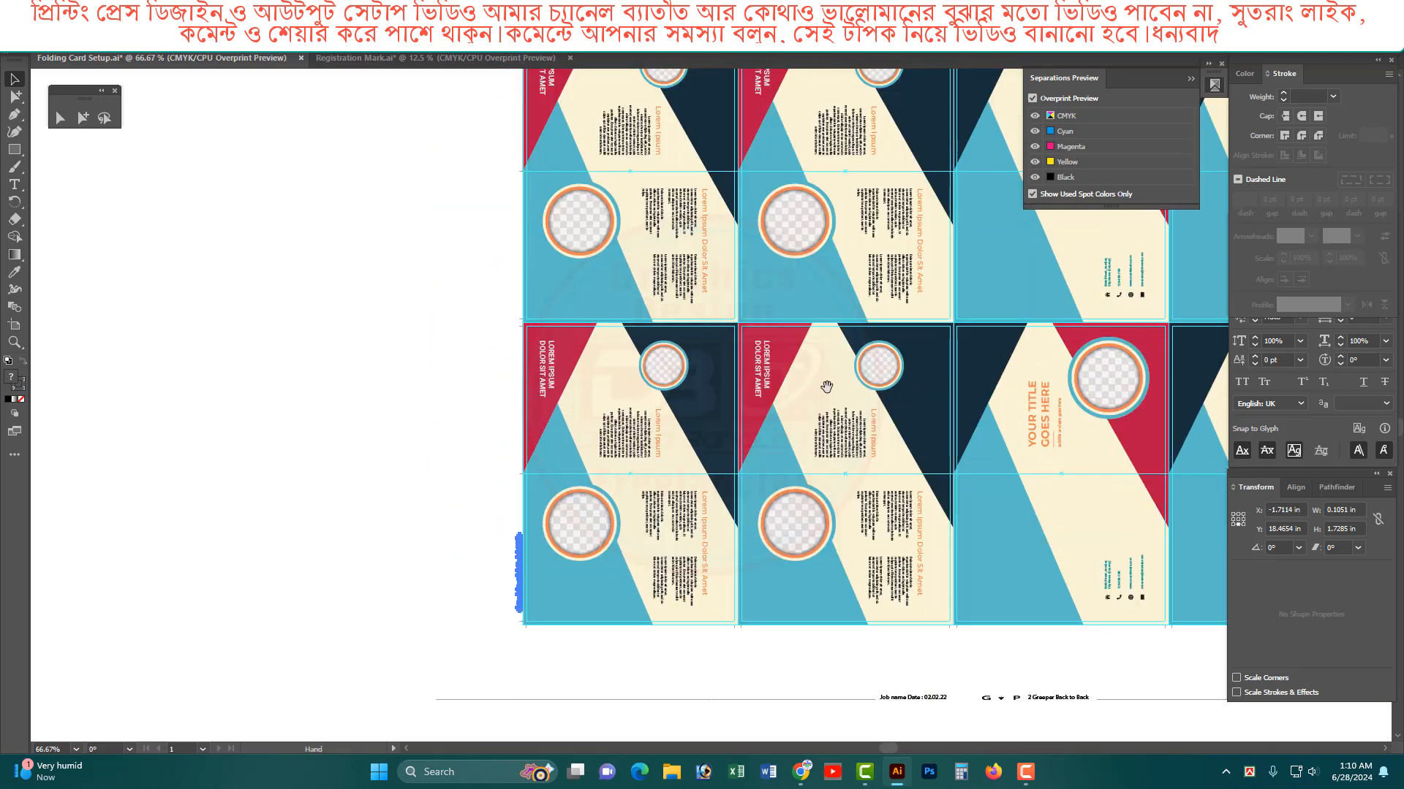
left_click_drag(826, 387, 763, 468)
left_click_drag(461, 627, 464, 137)
left_click(456, 627, "shift")
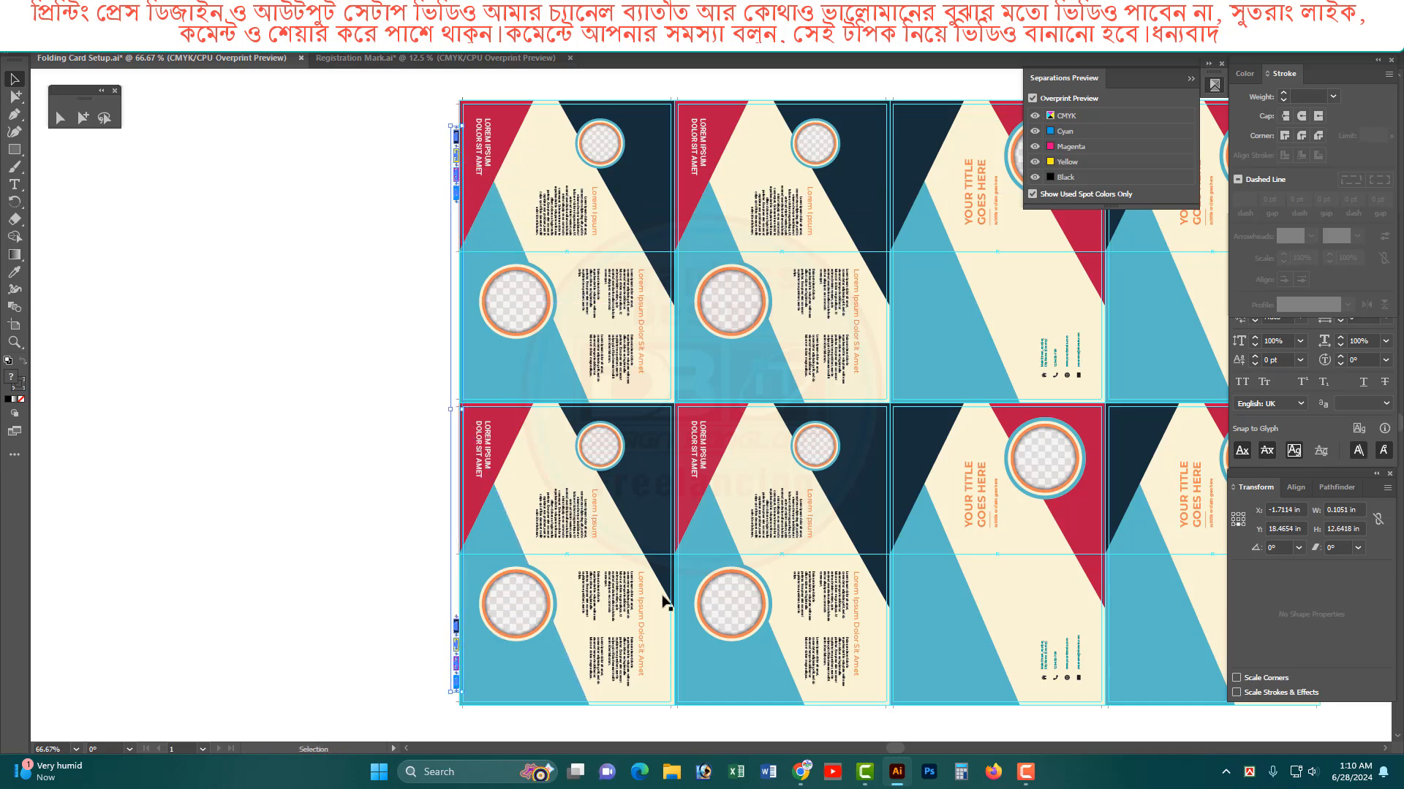
Step: Copy both CMYK colour bars across the layout and set the copies against its right edge
key("ctrl+minus")
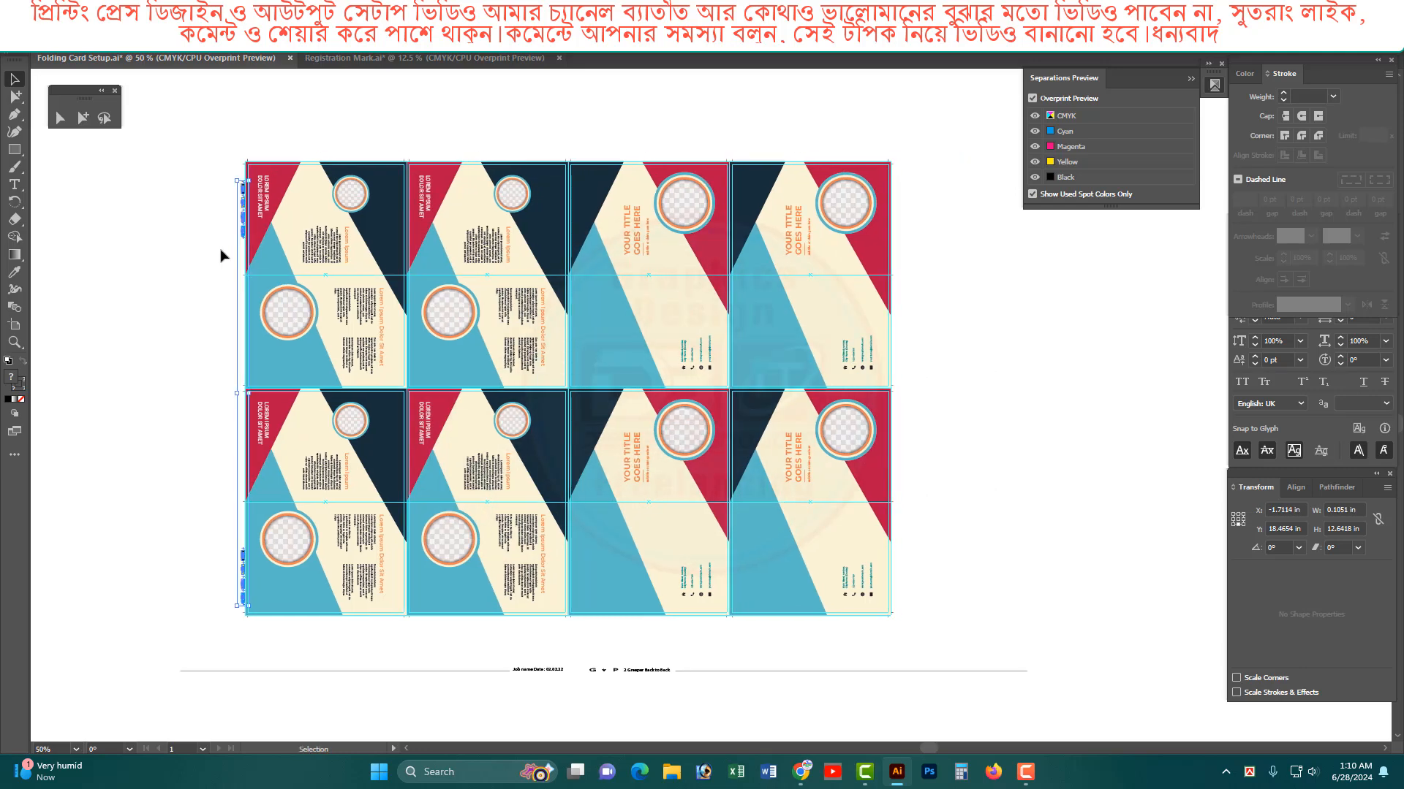
left_click_drag(245, 228, 895, 229)
left_click_drag(853, 145, 918, 250)
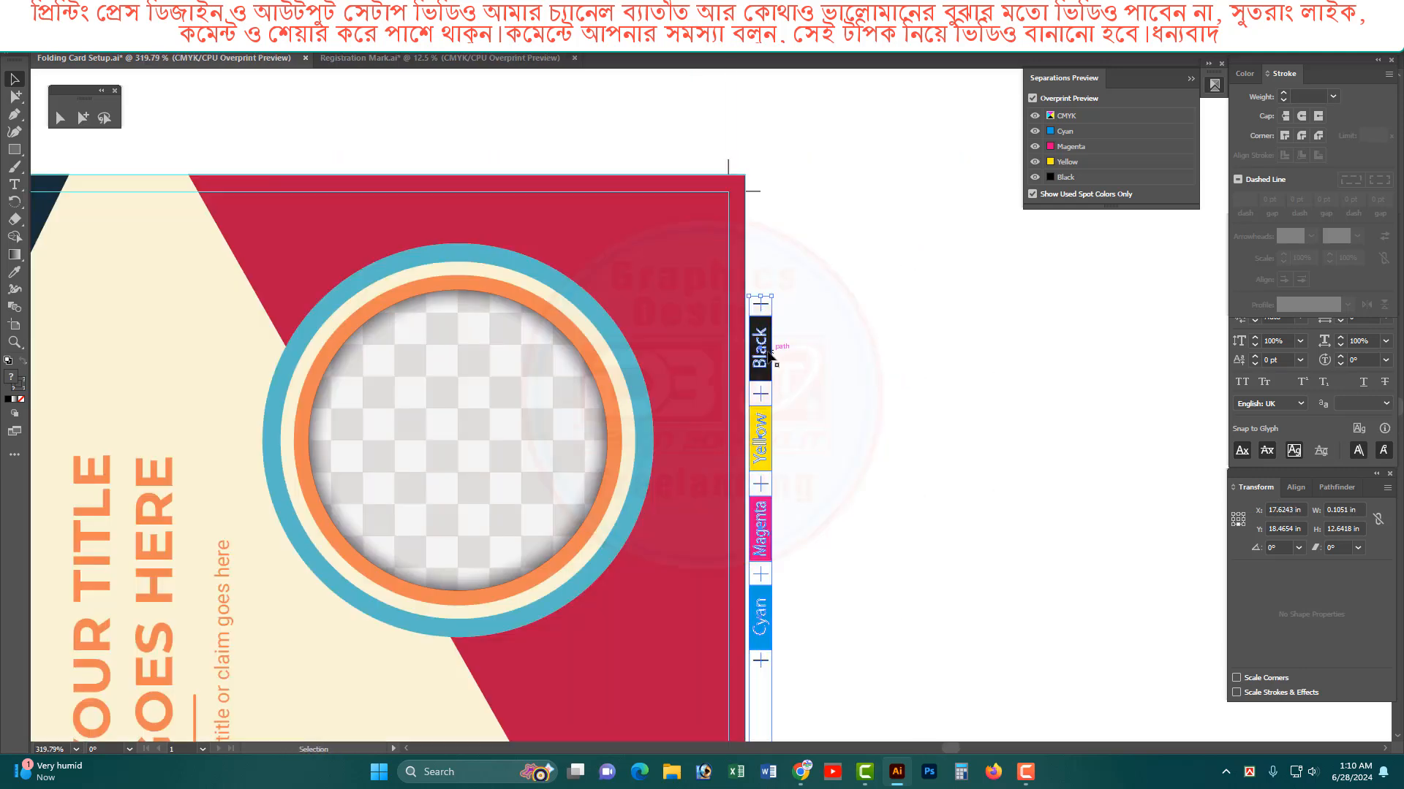
left_click_drag(771, 349, 767, 345)
Step: Move the gripper and job-information strip up to just below the eight-up layout's bottom edge
key("ctrl+0")
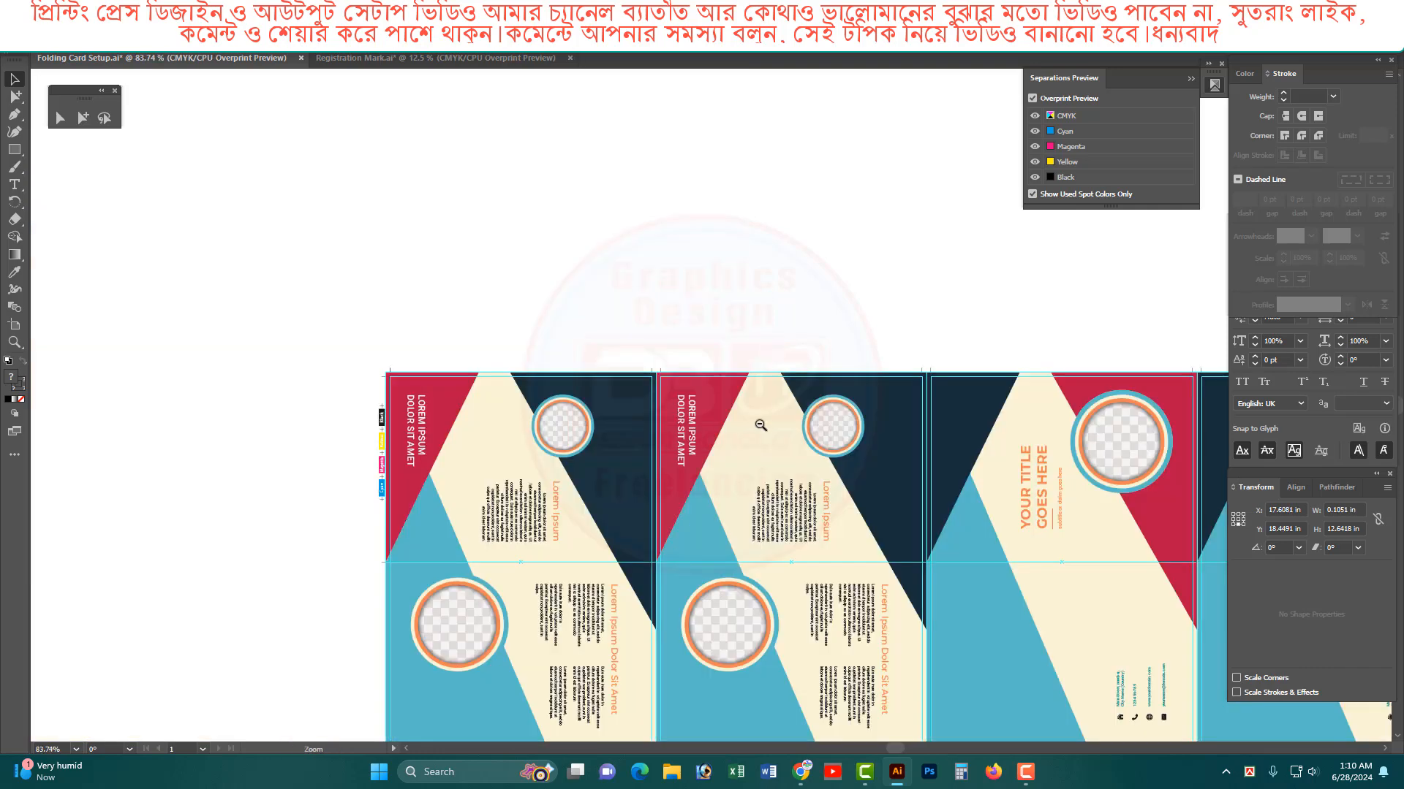
left_click(789, 461, "ctrl+alt")
left_click(786, 460, "ctrl+alt")
left_click_drag(838, 548, 772, 359)
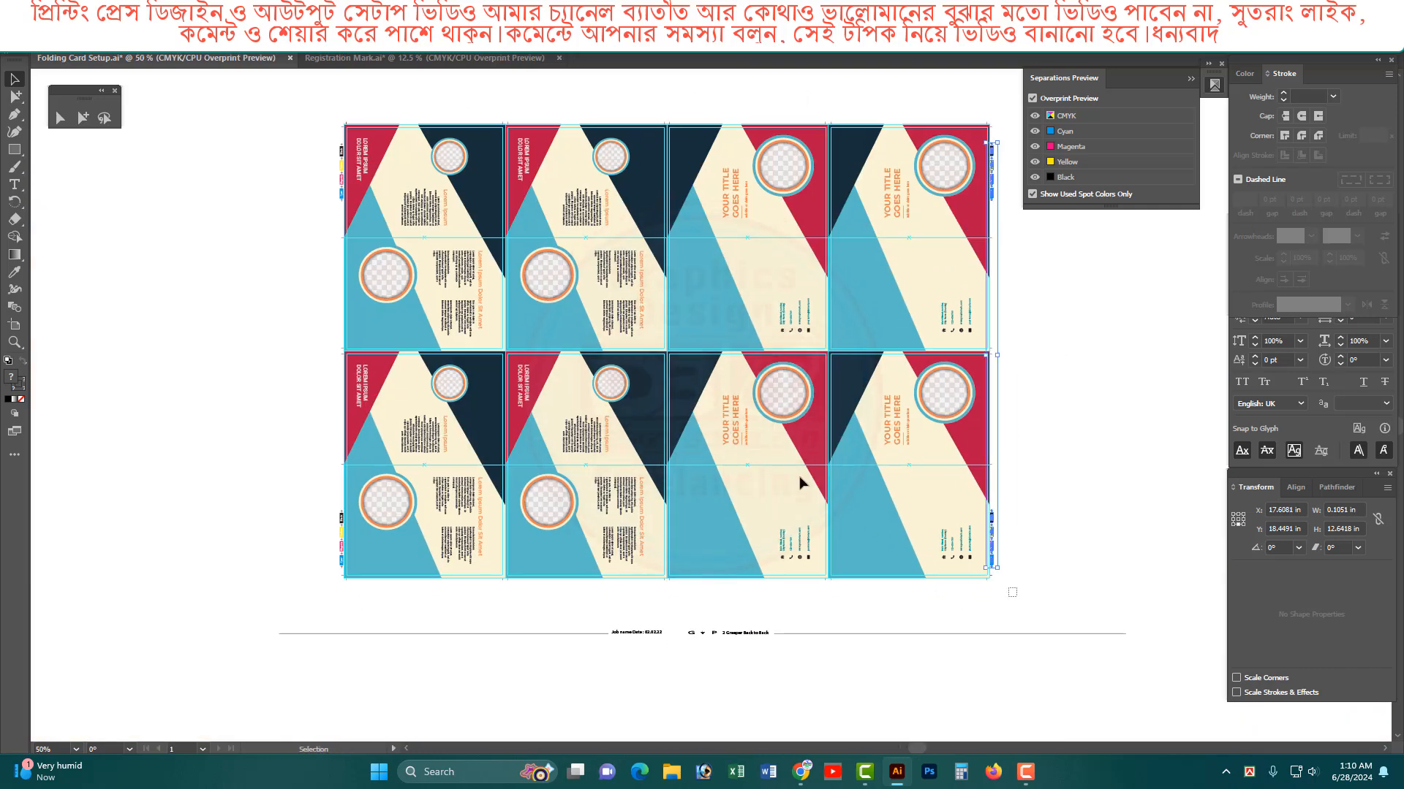
left_click_drag(1016, 599, 333, 98)
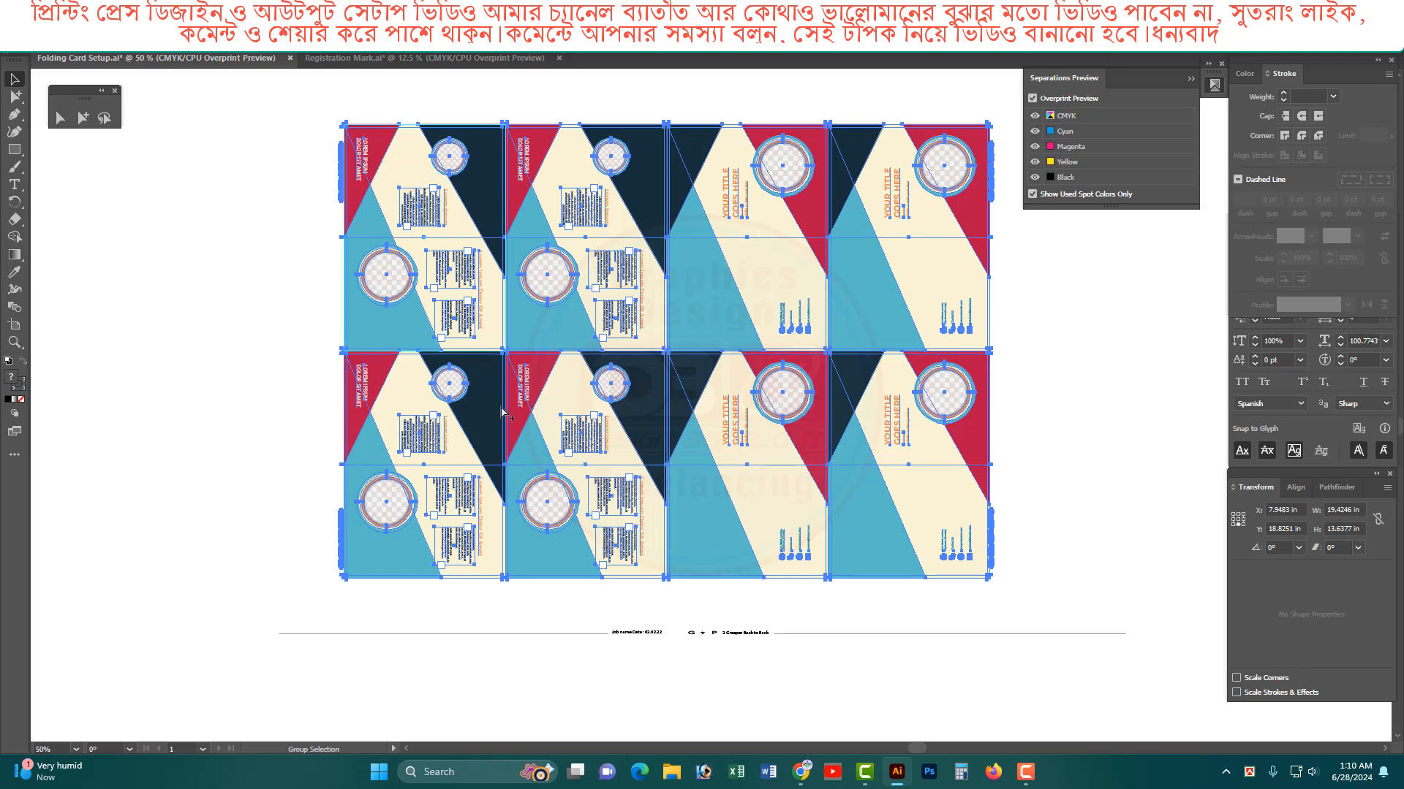
key("v")
left_click_drag(703, 633, 685, 595)
key("ctrl+space")
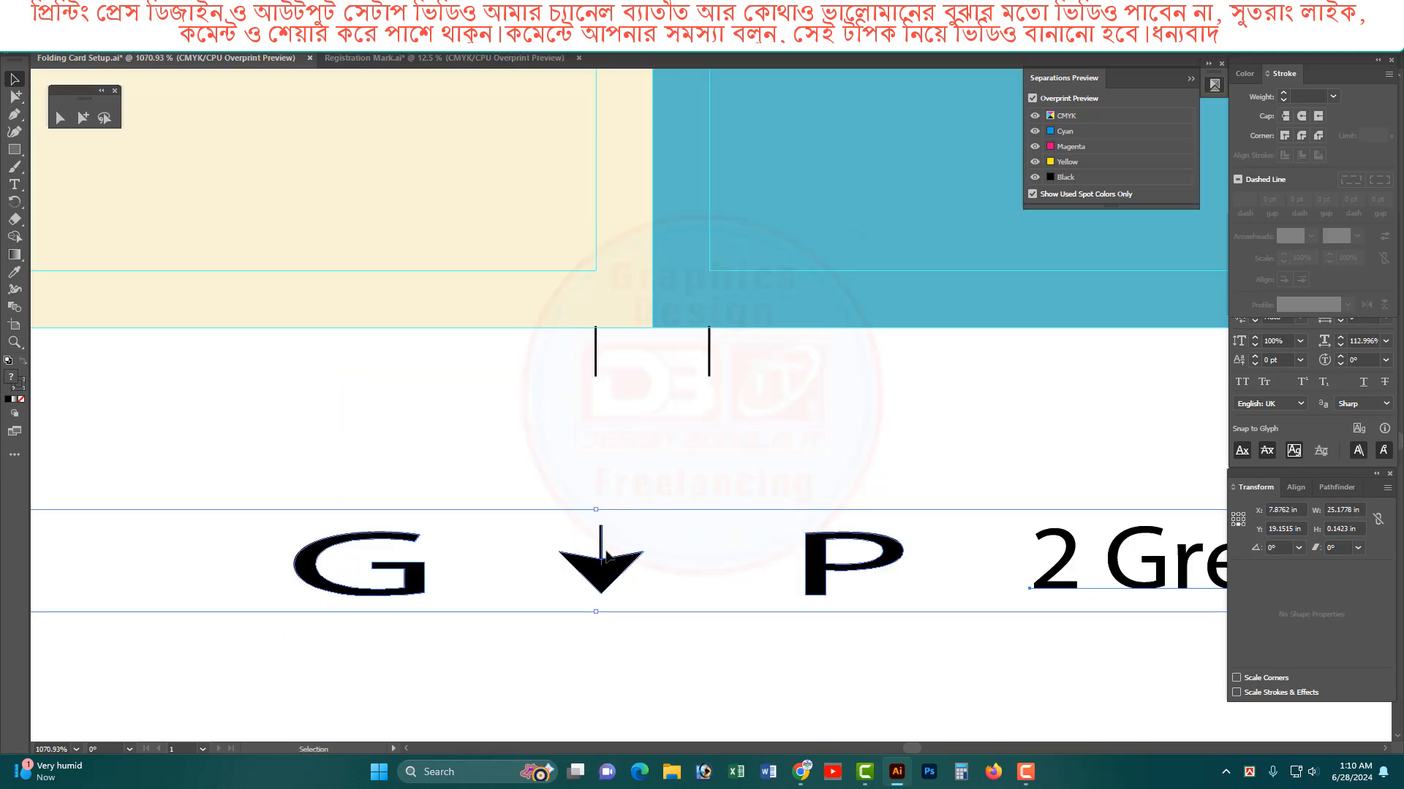
Step: Centre the strip's gripper arrow between the two middle crop marks at the layout's bottom edge
left_click_drag(604, 557, 656, 369)
key("ctrl+space")
left_click_drag(524, 243, 704, 426)
left_click_drag(863, 581, 861, 576)
Step: Change the job label in the bottom strip to read "Folding Card Date : 28.06.2024"
key("ctrl+alt+space")
left_click(774, 382)
left_click(774, 382)
left_click(772, 381)
left_click(772, 381)
left_click(772, 380)
left_click(772, 380)
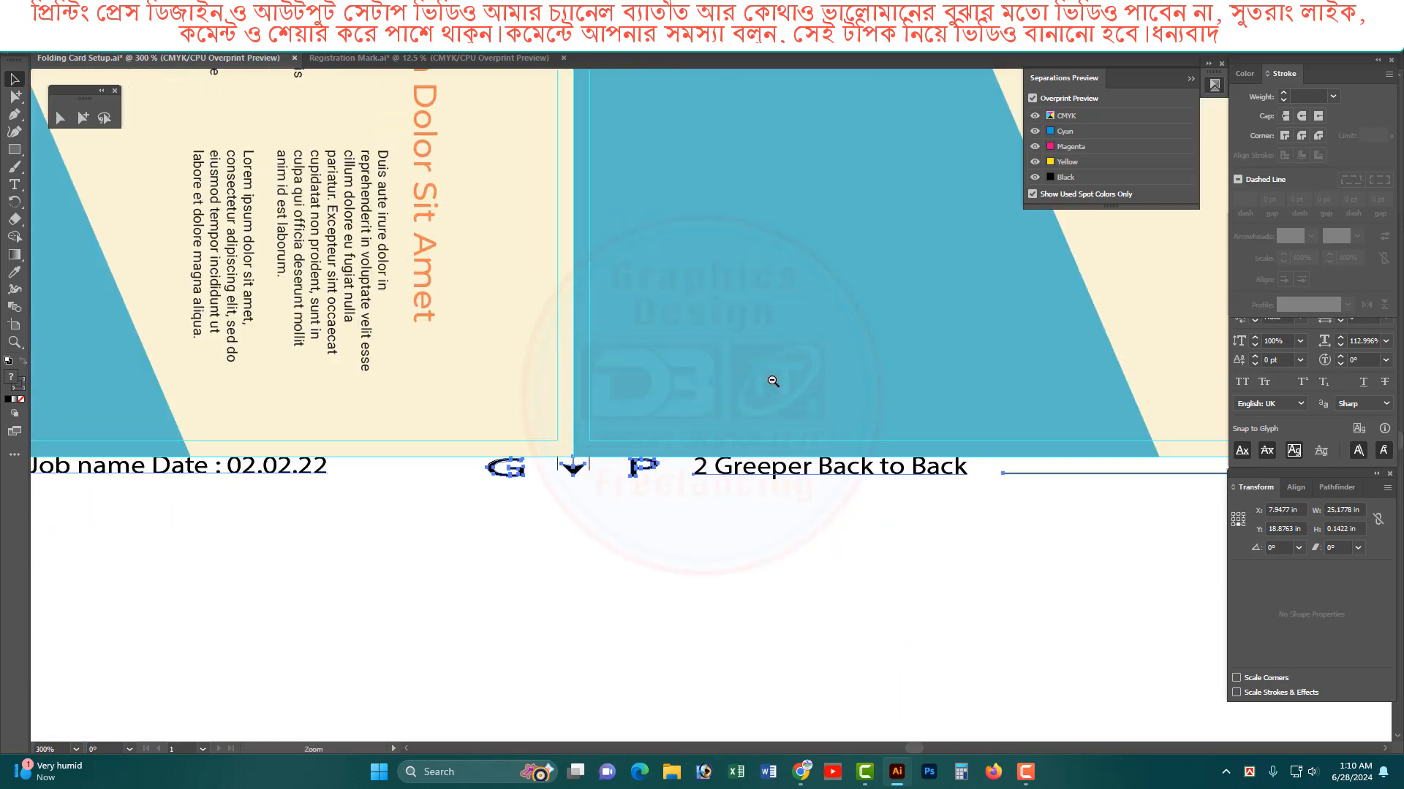
left_click(773, 380)
left_click(84, 120)
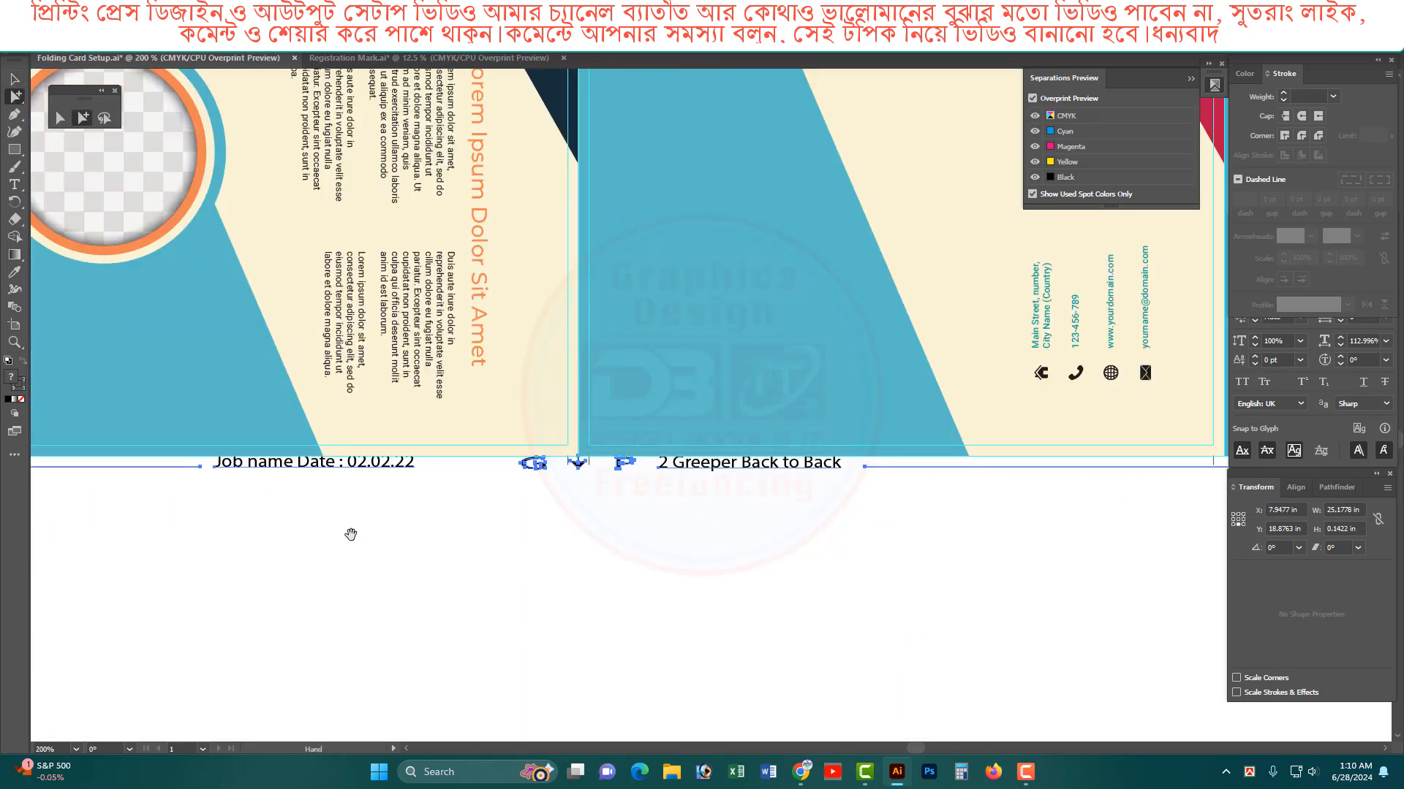
left_click_drag(351, 534, 410, 541)
left_click(432, 526)
double_click(369, 469)
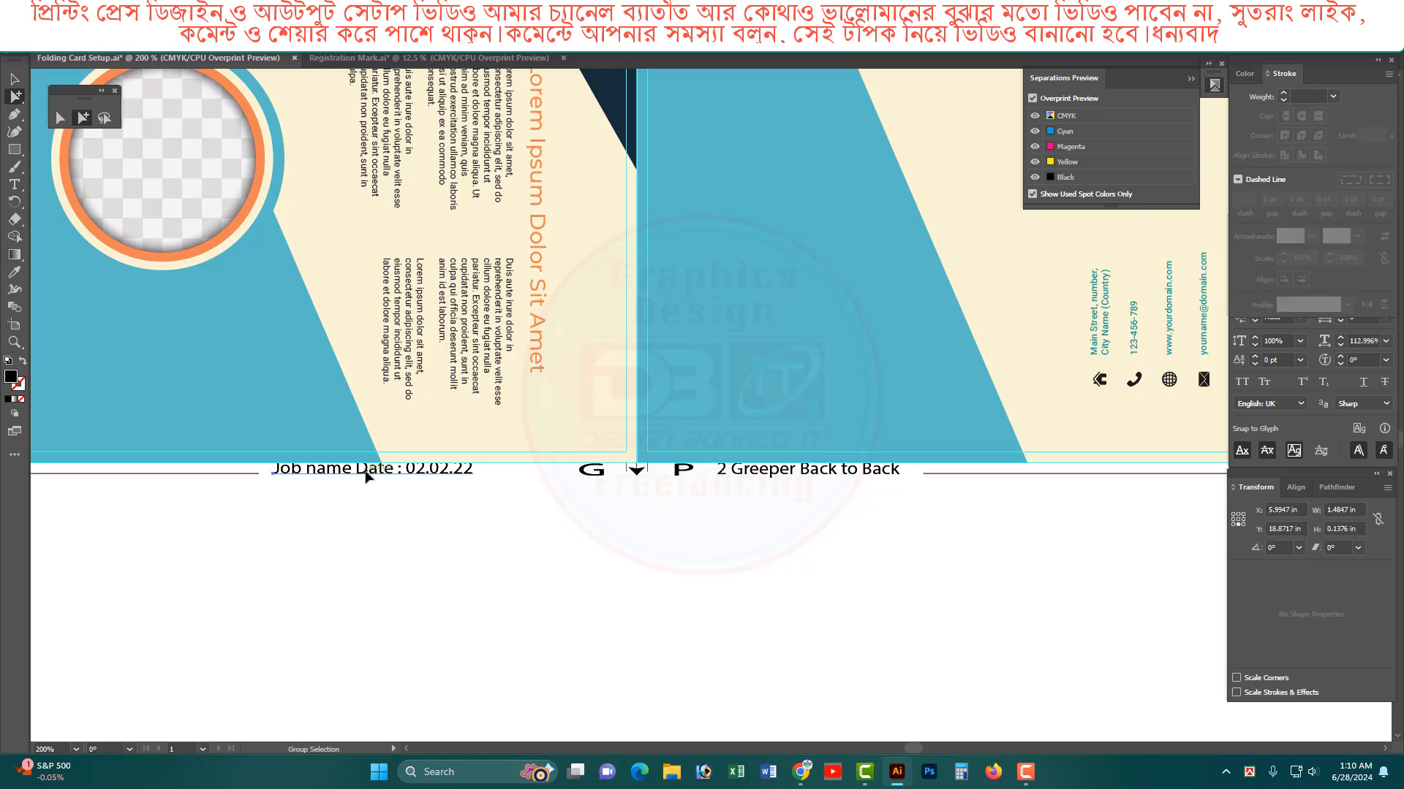
left_click_drag(352, 469, 234, 495)
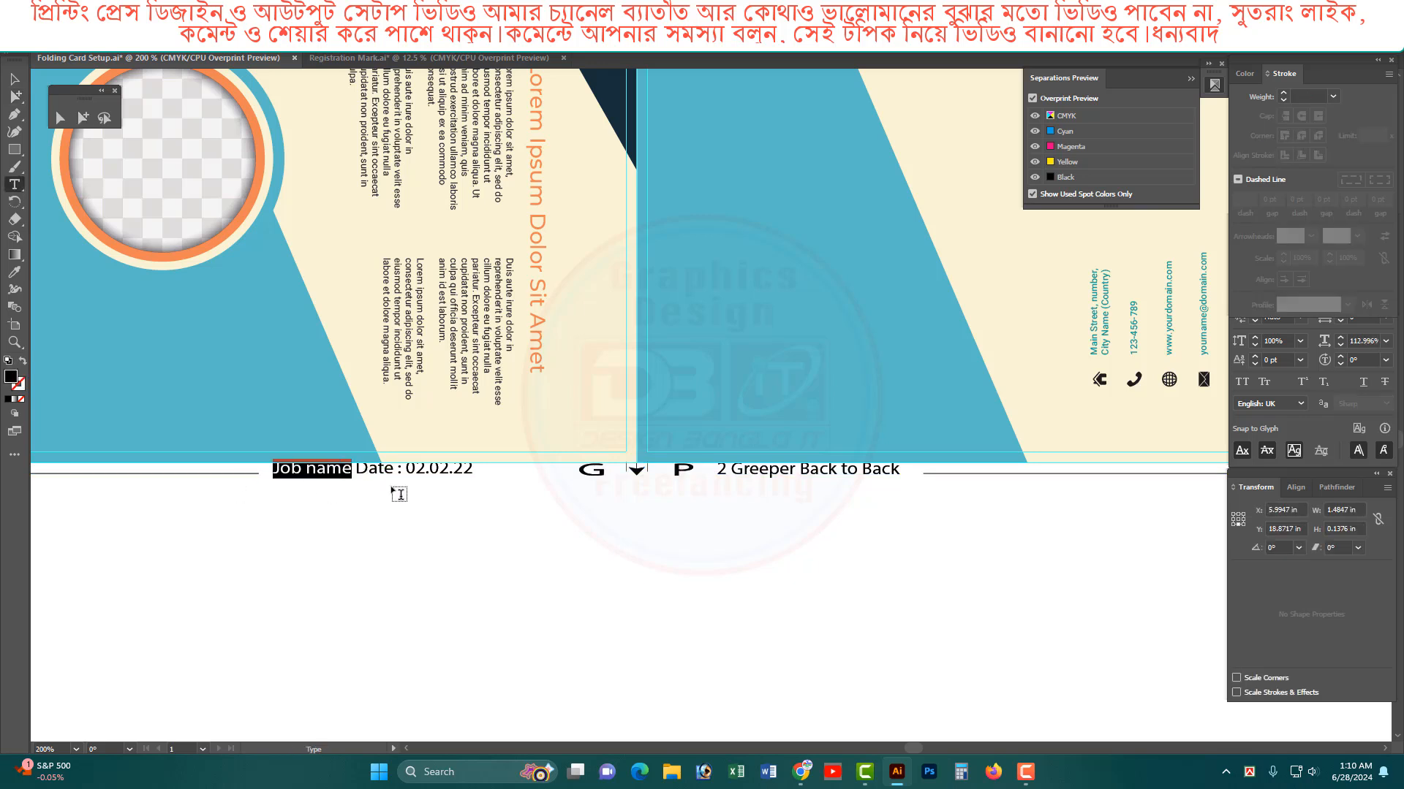
type("Folding C")
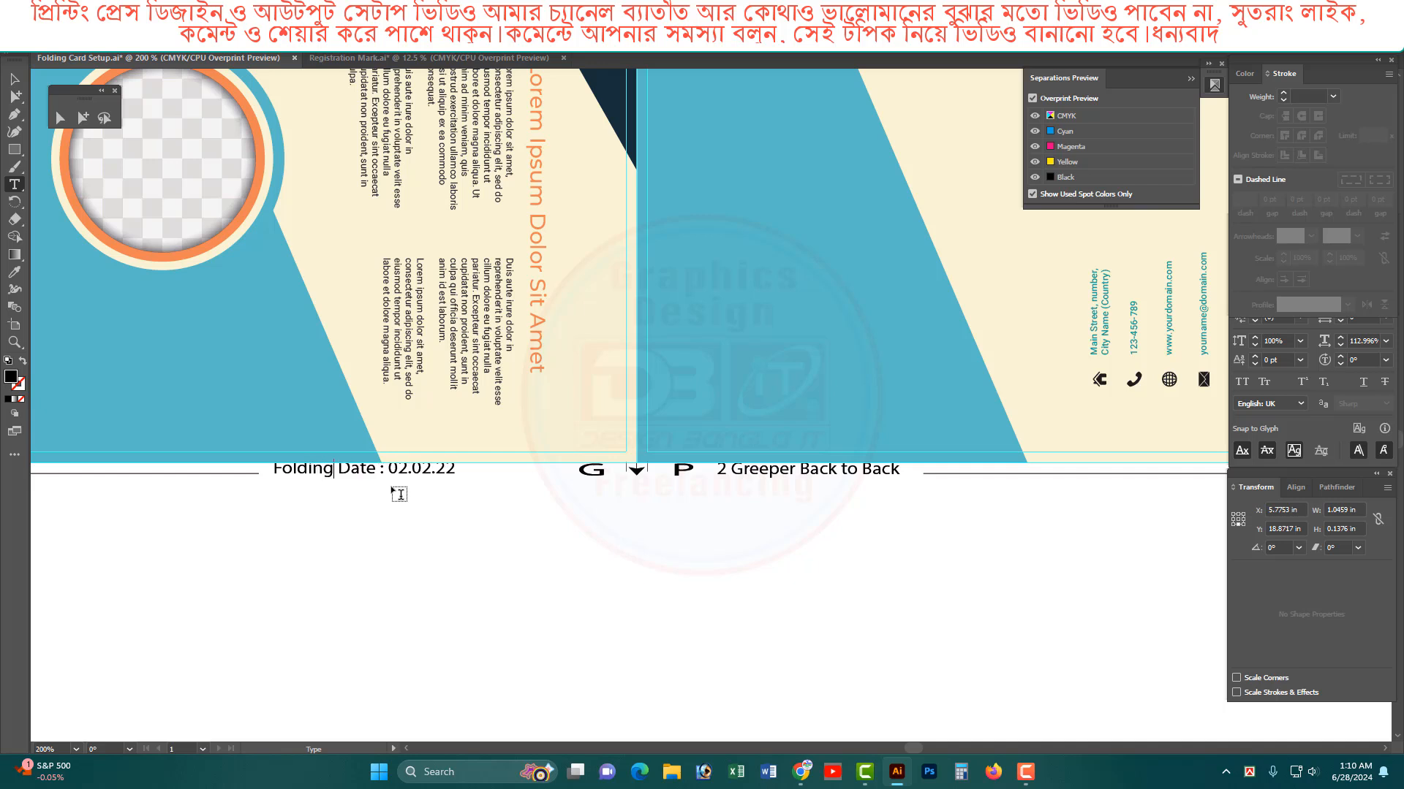
type("ard")
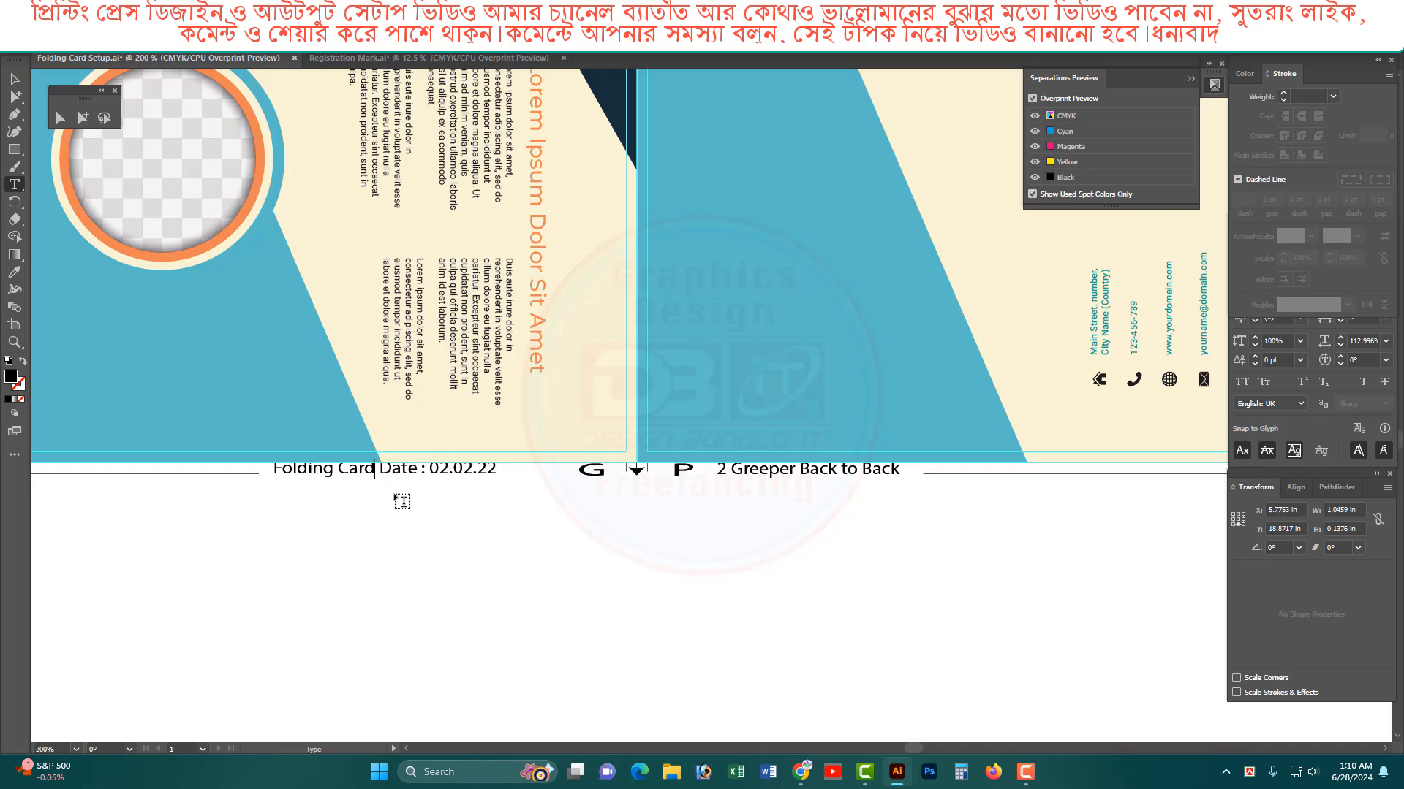
left_click_drag(427, 473, 718, 506)
type("28.06.2024")
Step: Change the note beside the gripper mark to read "Back to Back Print" and deselect it
left_click_drag(799, 470, 664, 481)
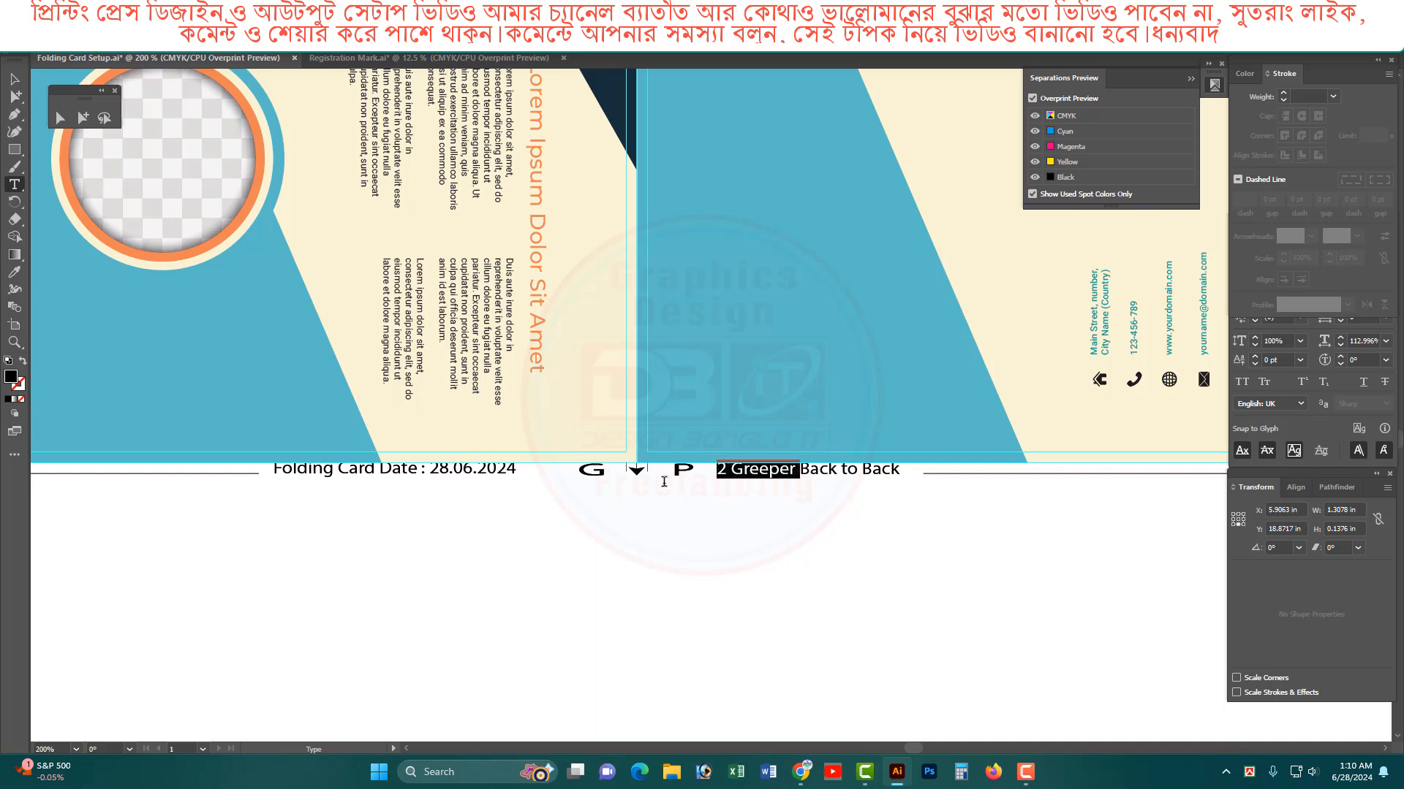
key("BackSpace")
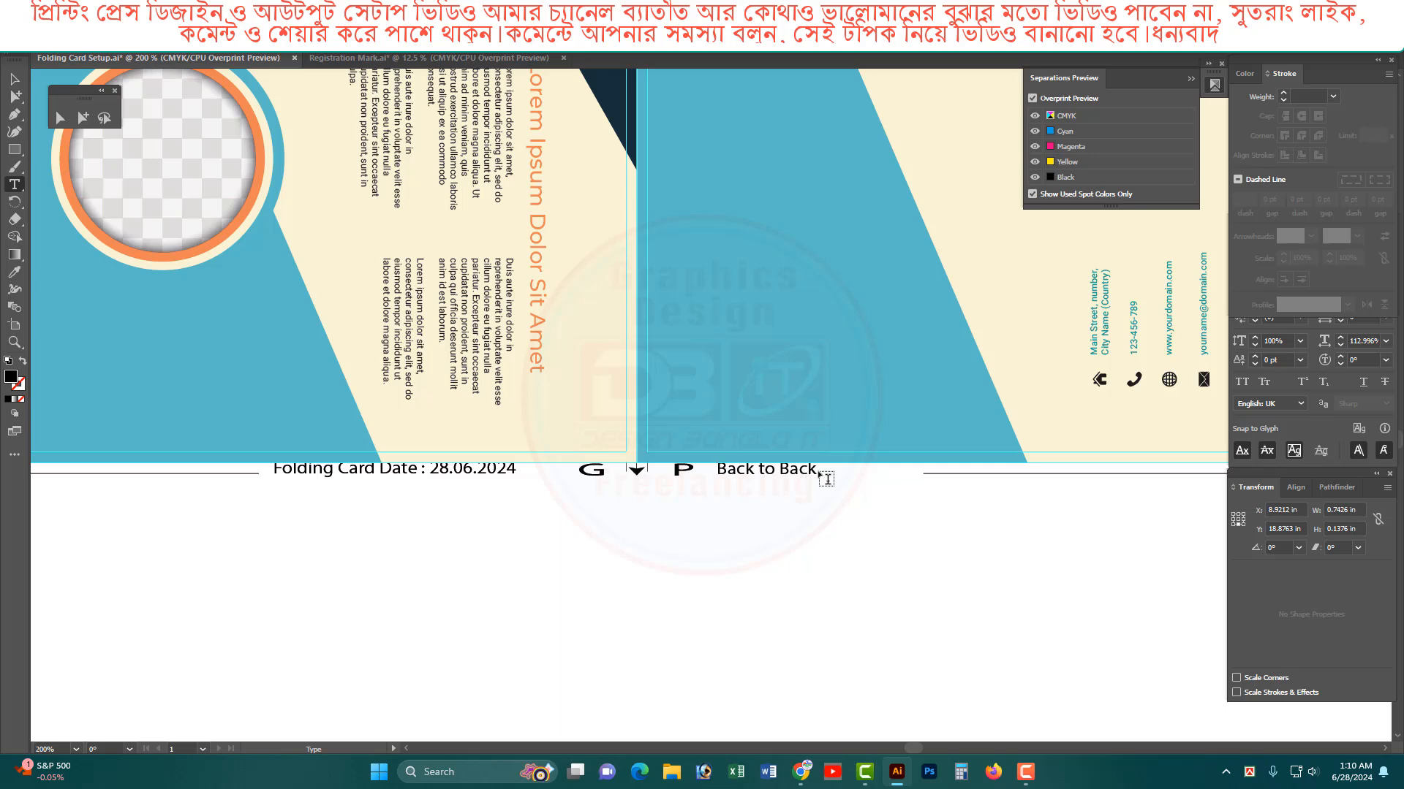
type("Pri")
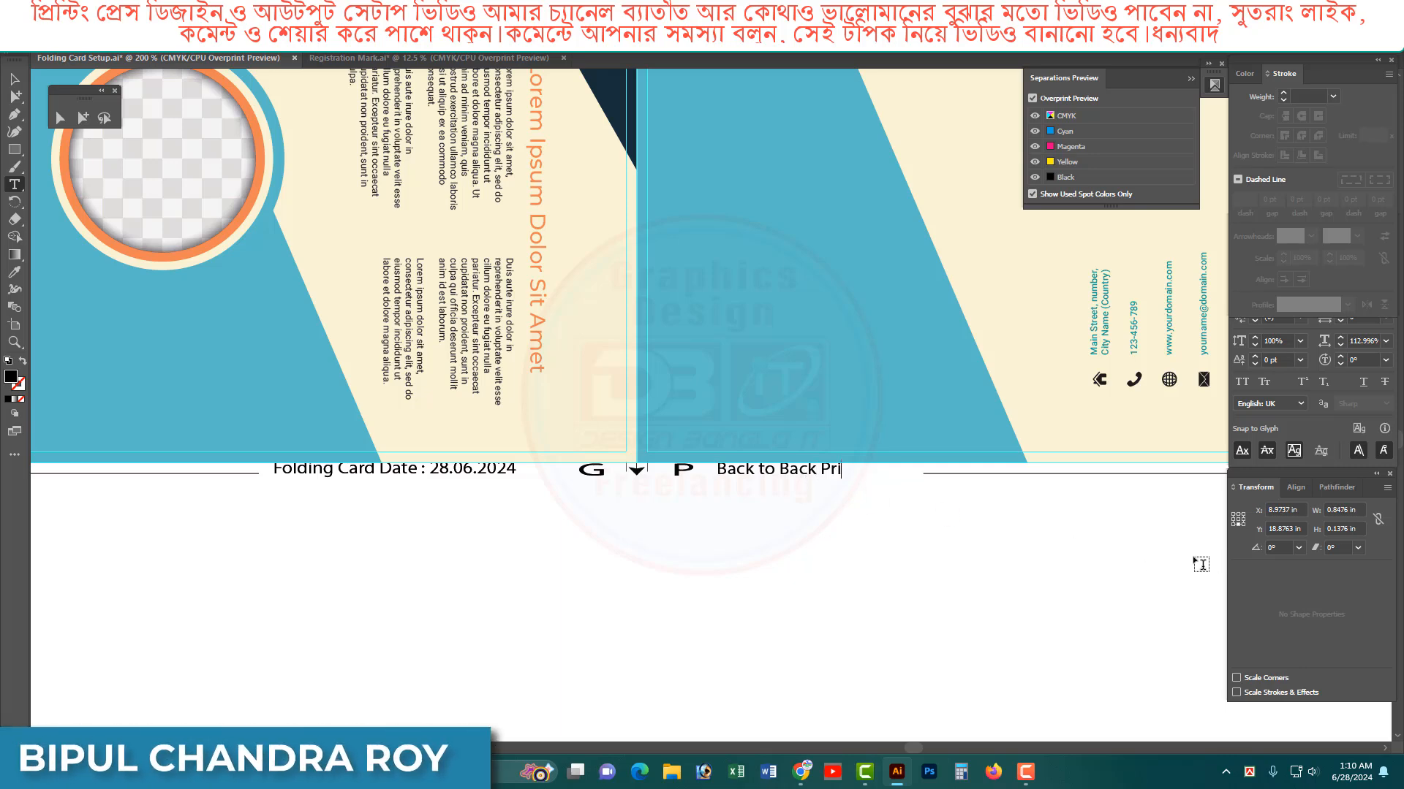
type("nt")
key("Escape")
left_click(906, 614)
Step: Shorten the strip's left line by pulling its outer end inward, inside the layout's left edge
left_click(827, 364, "ctrl+alt")
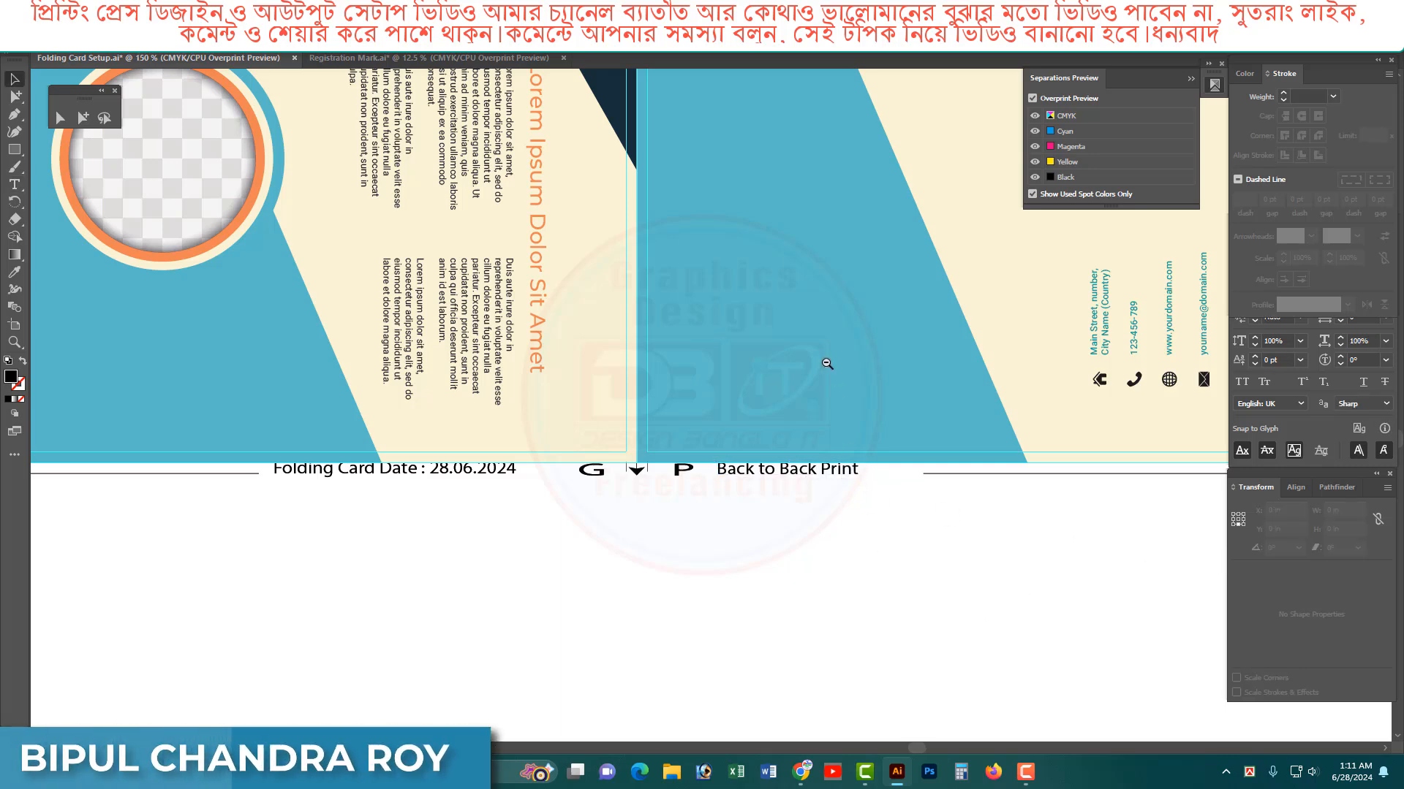
left_click(827, 364, "ctrl+alt")
left_click(15, 97)
left_click(217, 398, "ctrl+alt")
left_click_drag(353, 502, 471, 525)
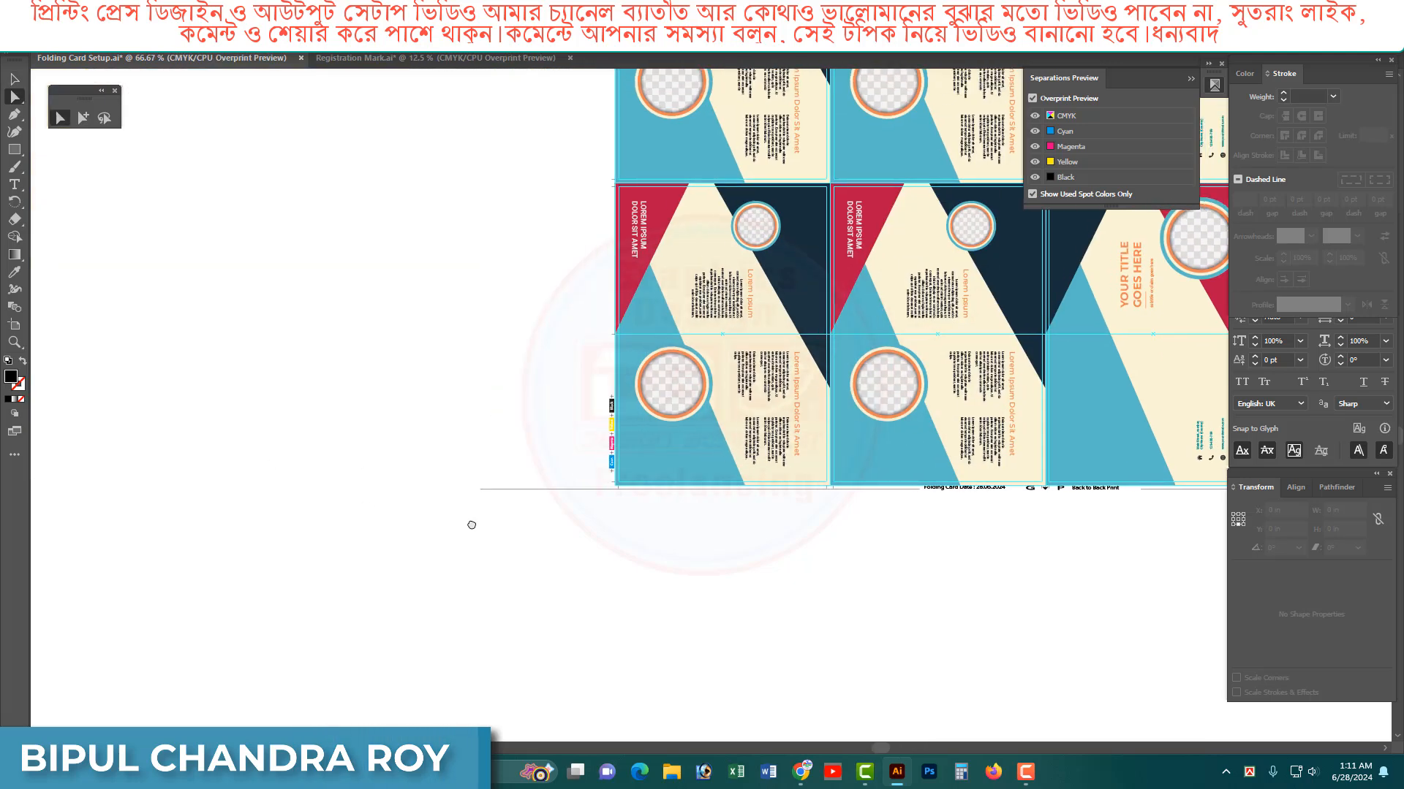
left_click_drag(412, 411, 495, 553)
left_click_drag(480, 490, 677, 518)
Step: Shorten the strip's right line by pulling its outer end inward, inside the layout's right edge
left_click_drag(1170, 541, 757, 558)
left_click_drag(868, 461, 980, 588)
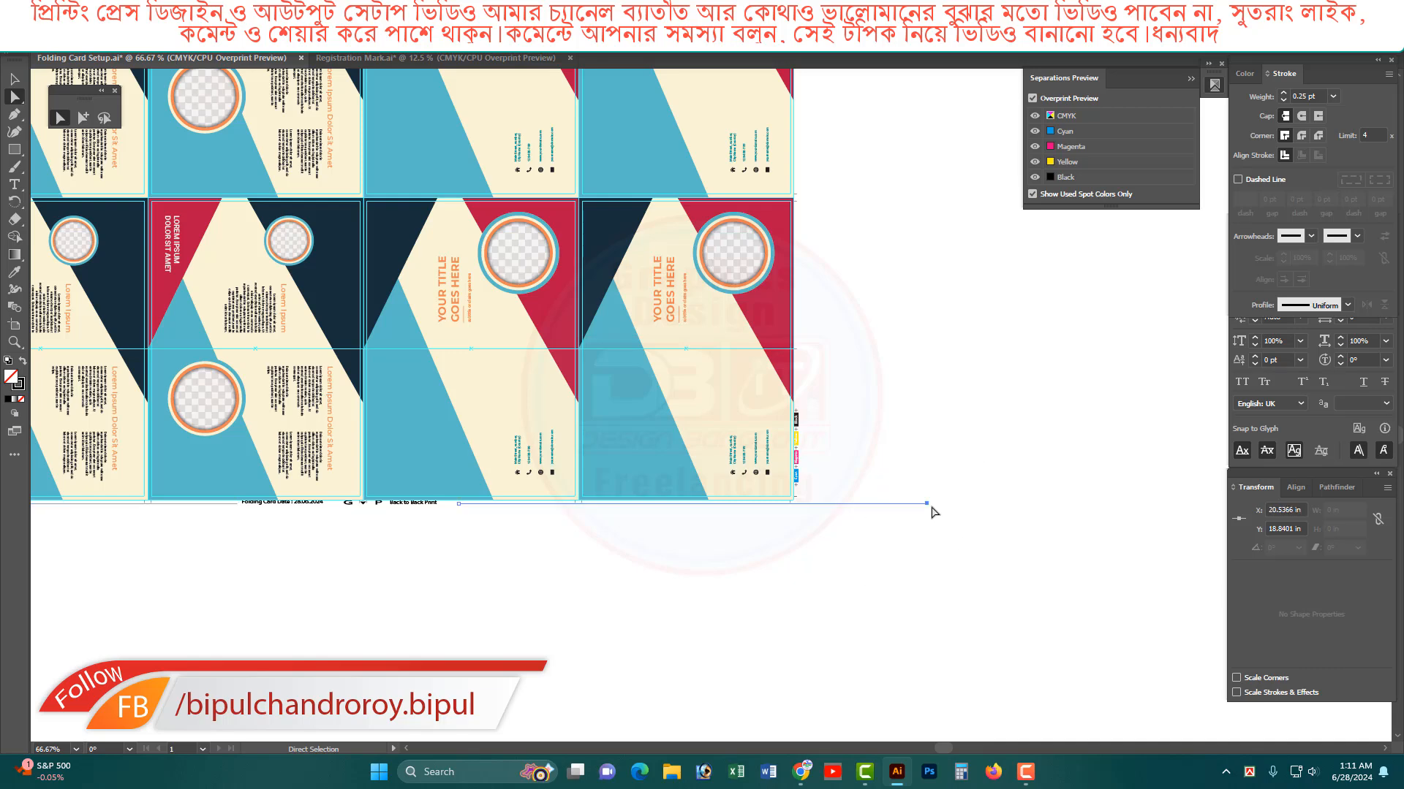
left_click_drag(928, 504, 697, 519)
left_click_drag(766, 557, 766, 557)
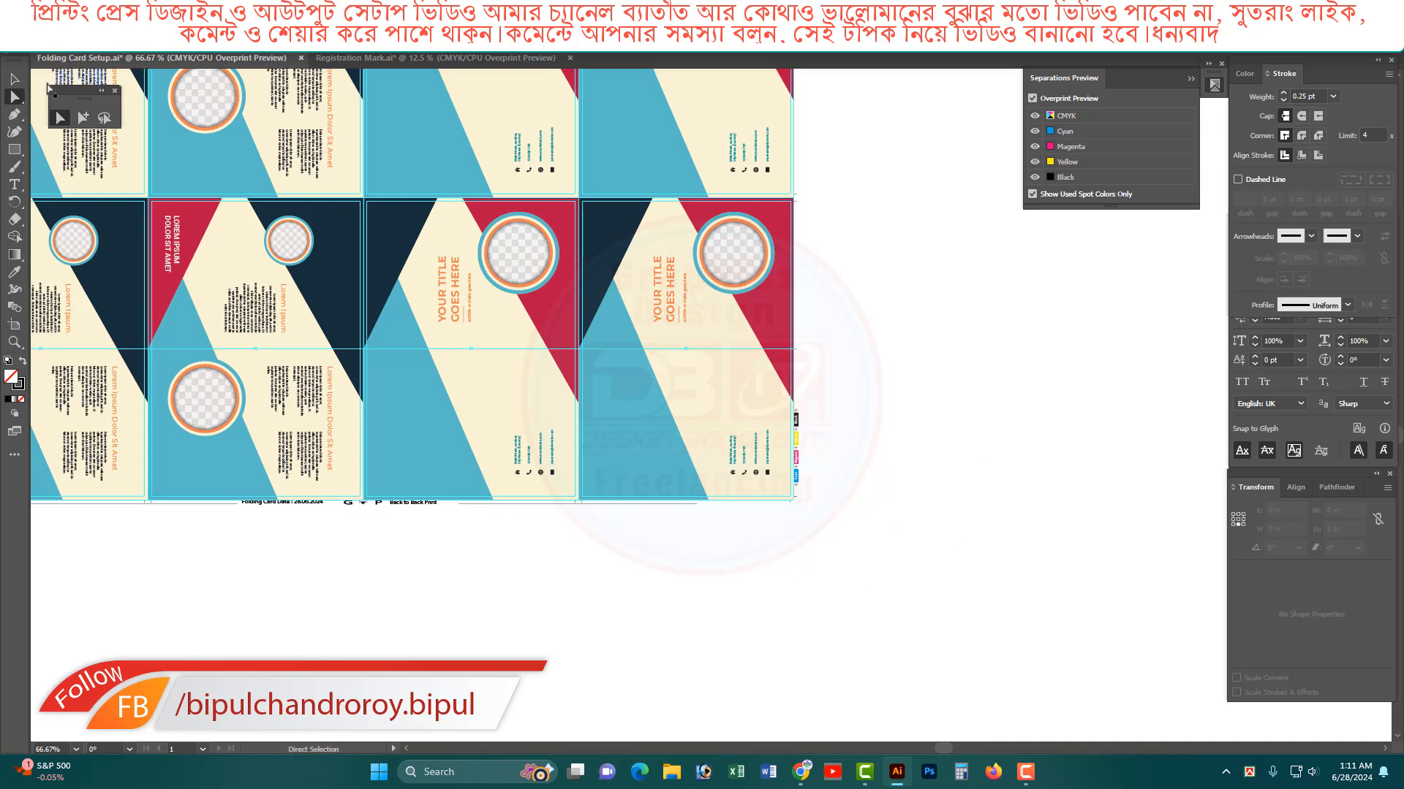
Step: Examine the completed eight-up layout, including its overall dimensions, the spreads and the gripper strip along the bottom
key("ctrl+minus")
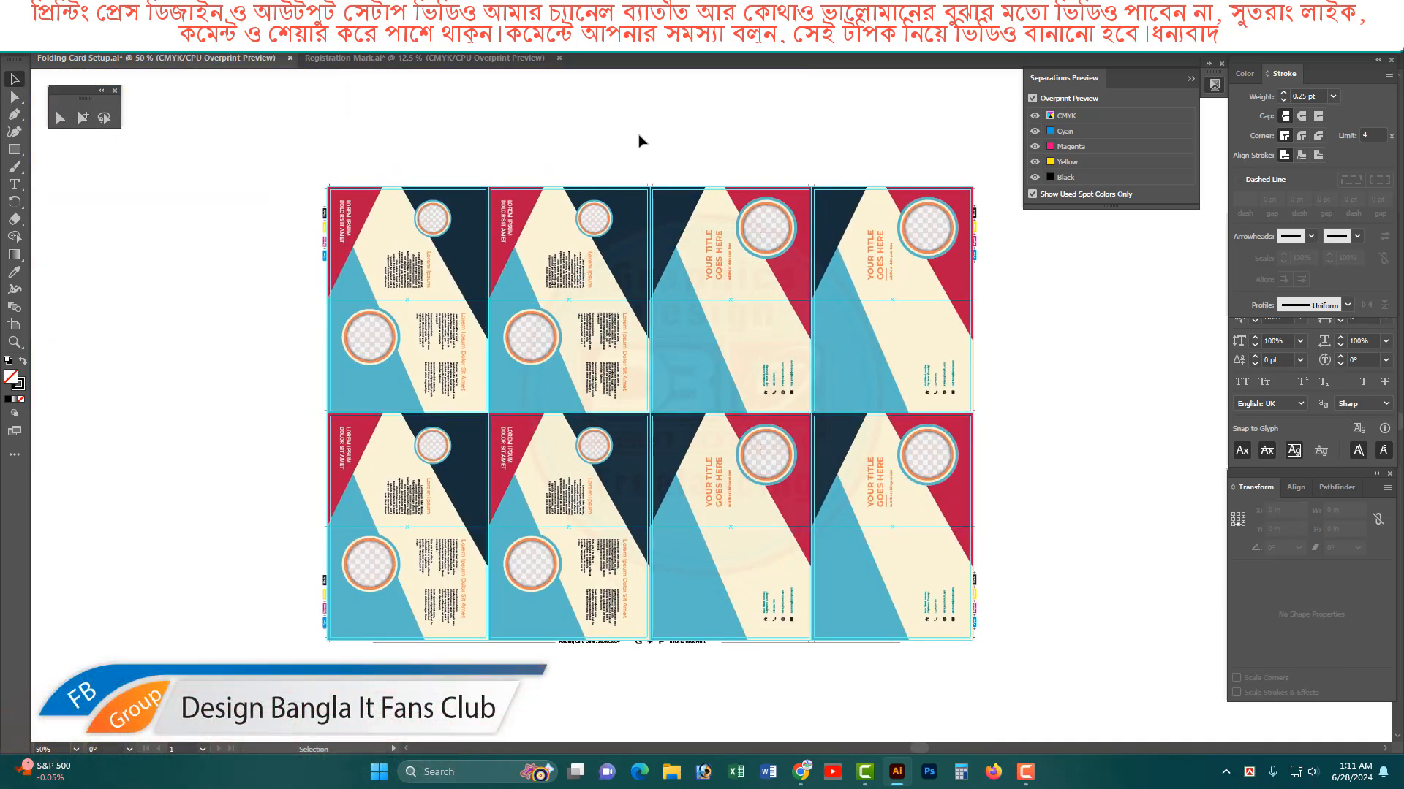
left_click_drag(275, 158, 1029, 687)
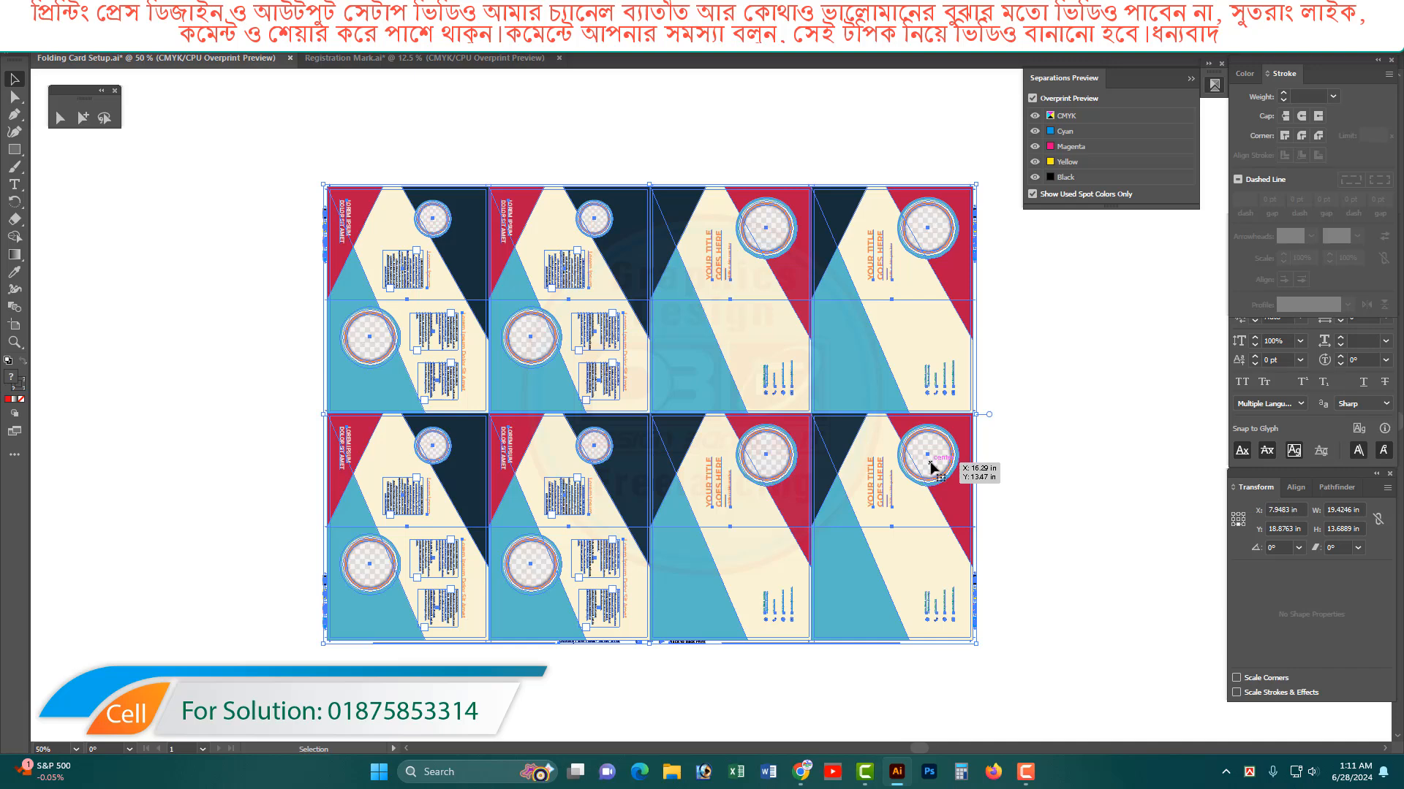
left_click(1007, 410)
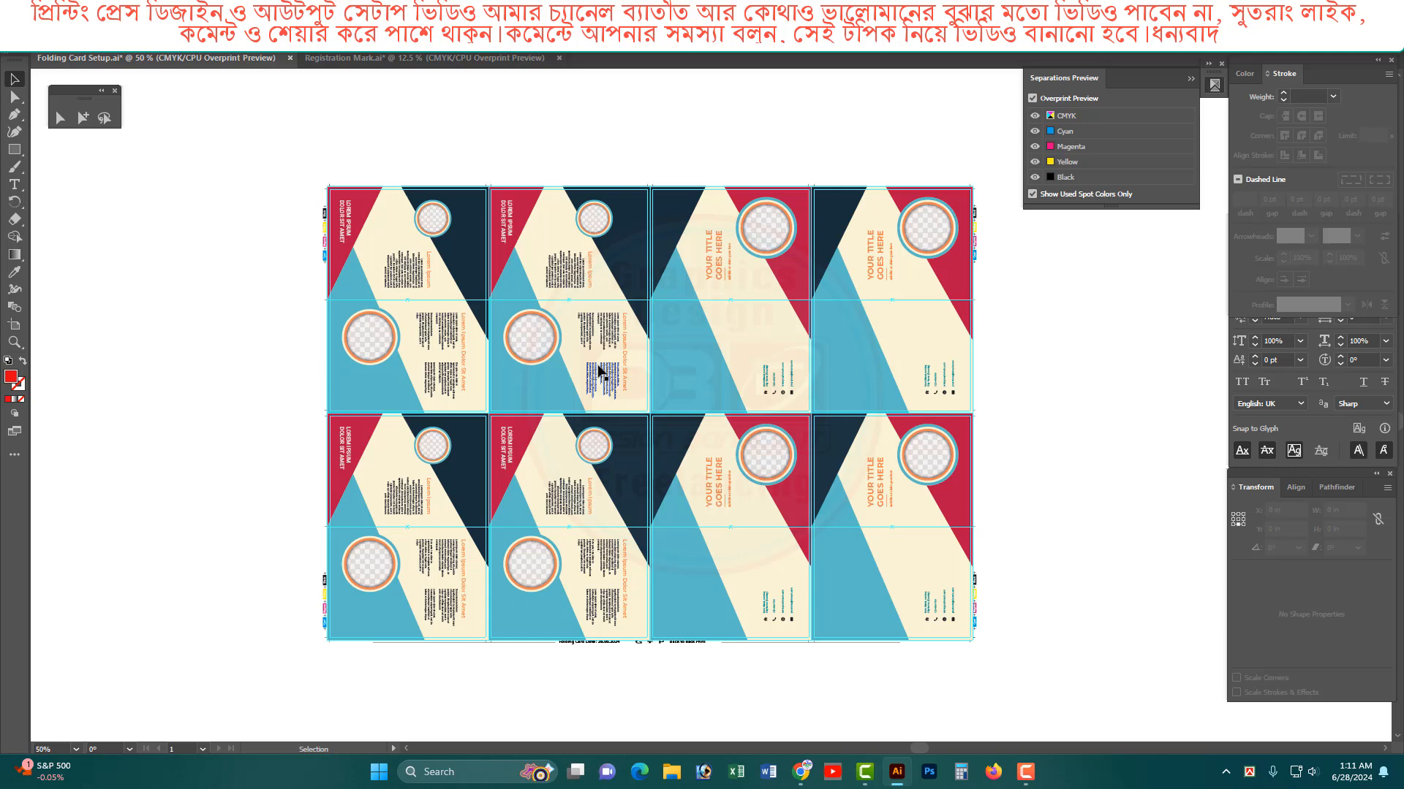
key("z")
left_click_drag(501, 182, 812, 427)
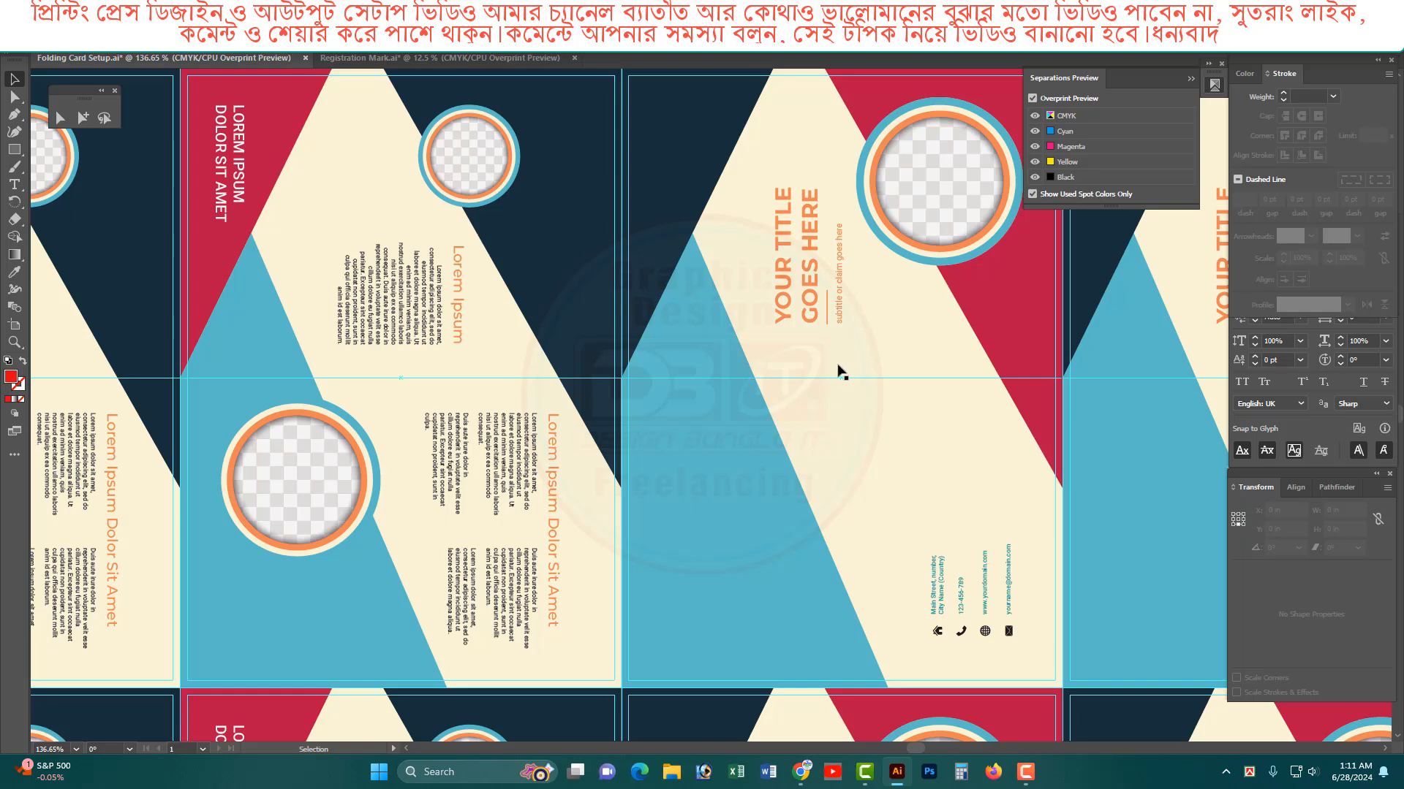
scroll(833, 417, "down", 5)
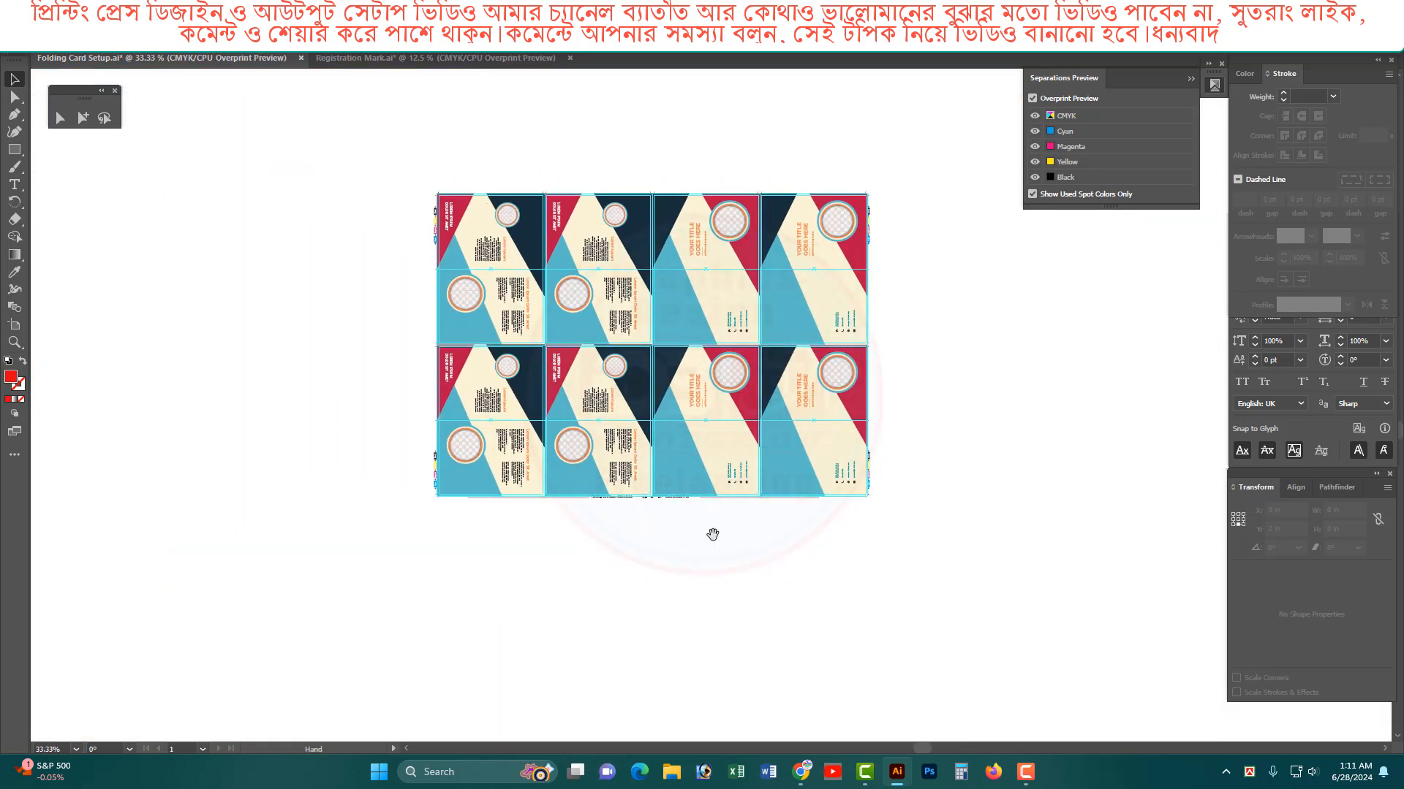
key("ctrl+a")
left_click_drag(581, 497, 772, 592)
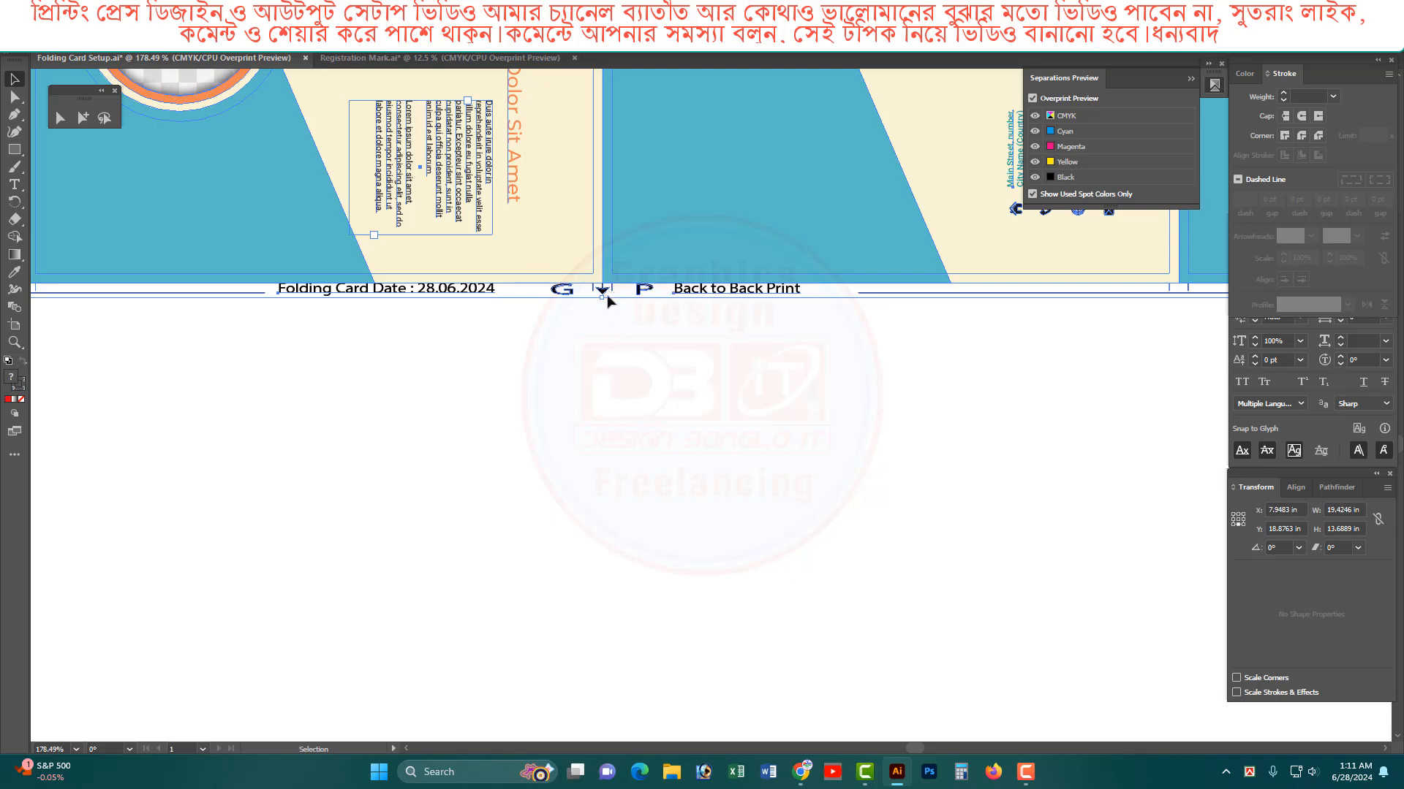
left_click(701, 310, "ctrl+alt")
left_click(702, 310, "ctrl+alt")
left_click(702, 310, "ctrl+alt")
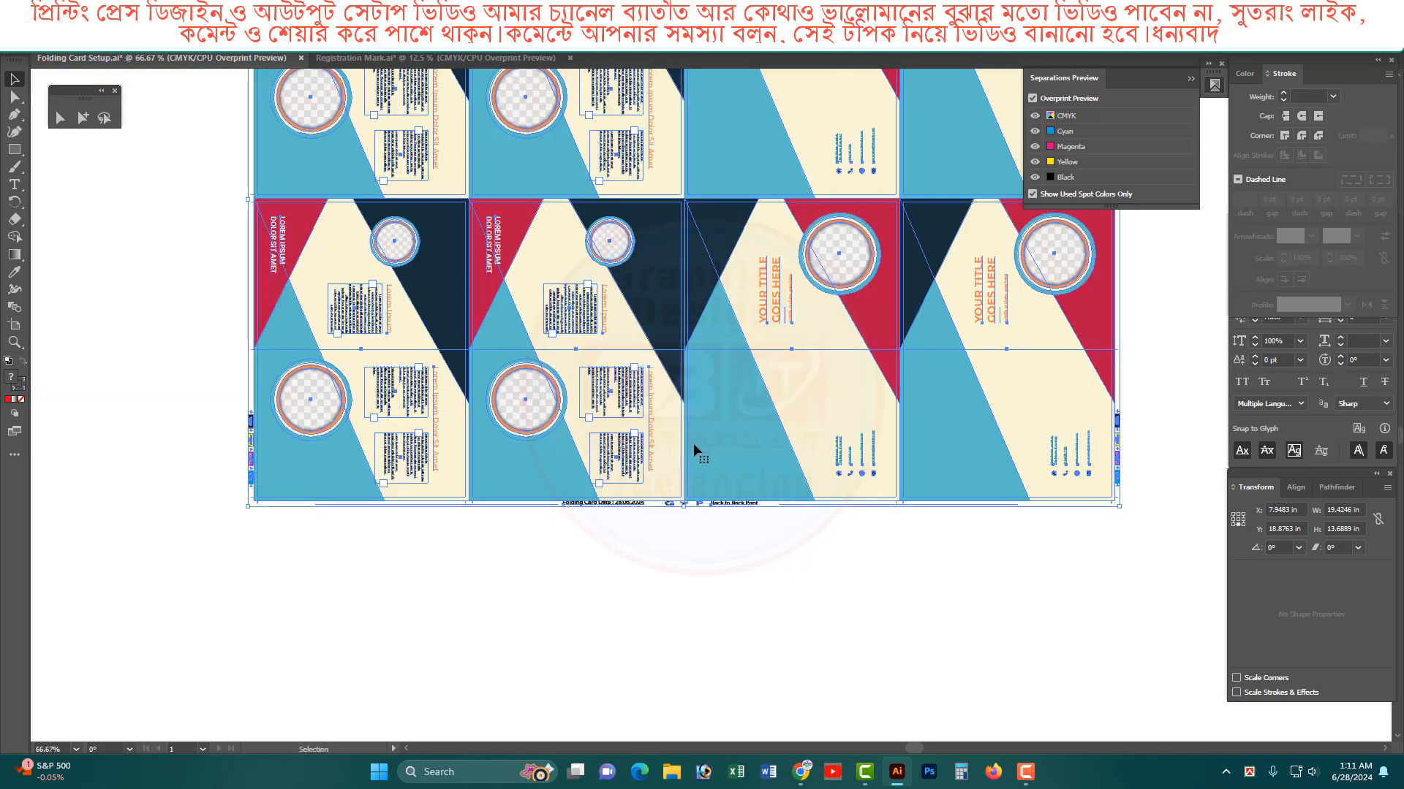
left_click(770, 408, "ctrl+alt")
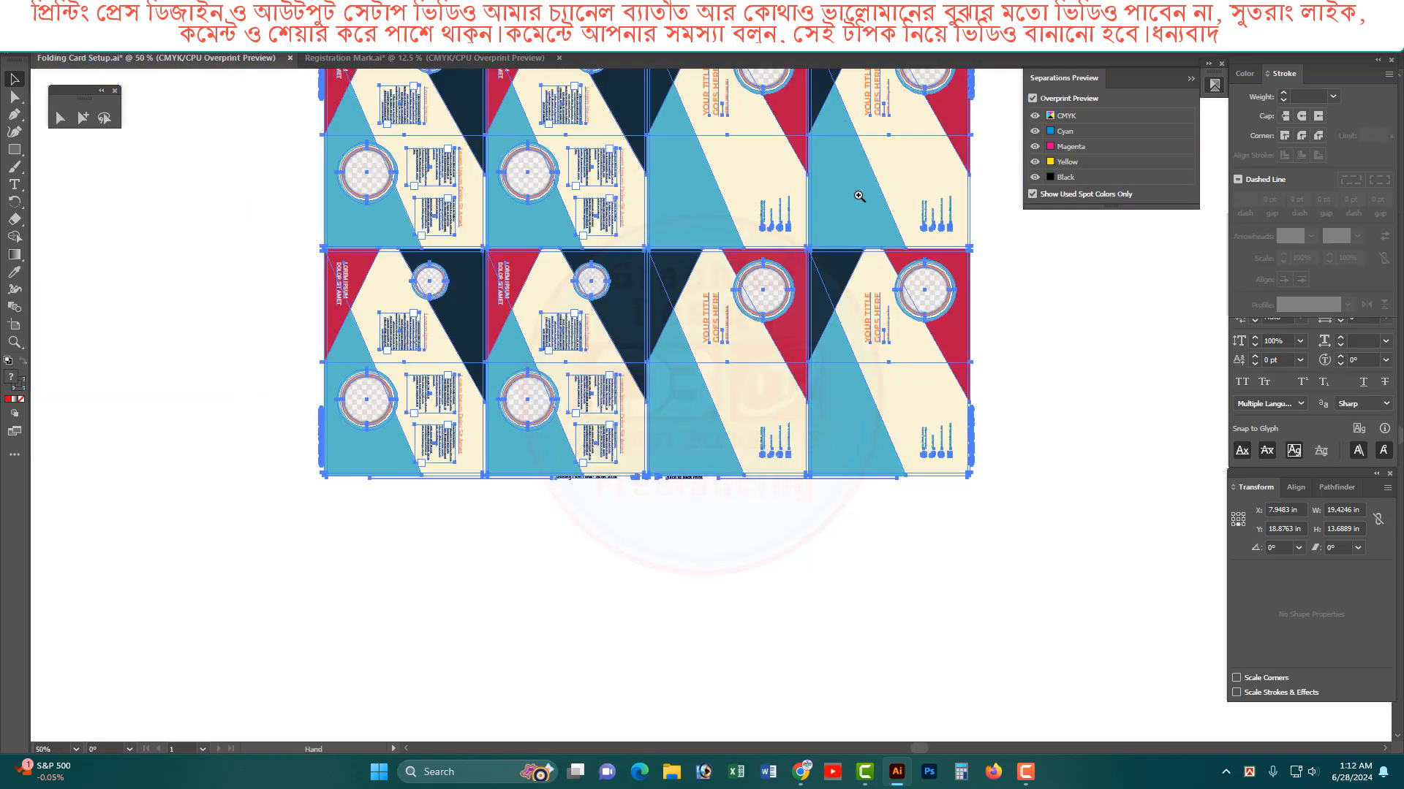
scroll(897, 178, "up", 2)
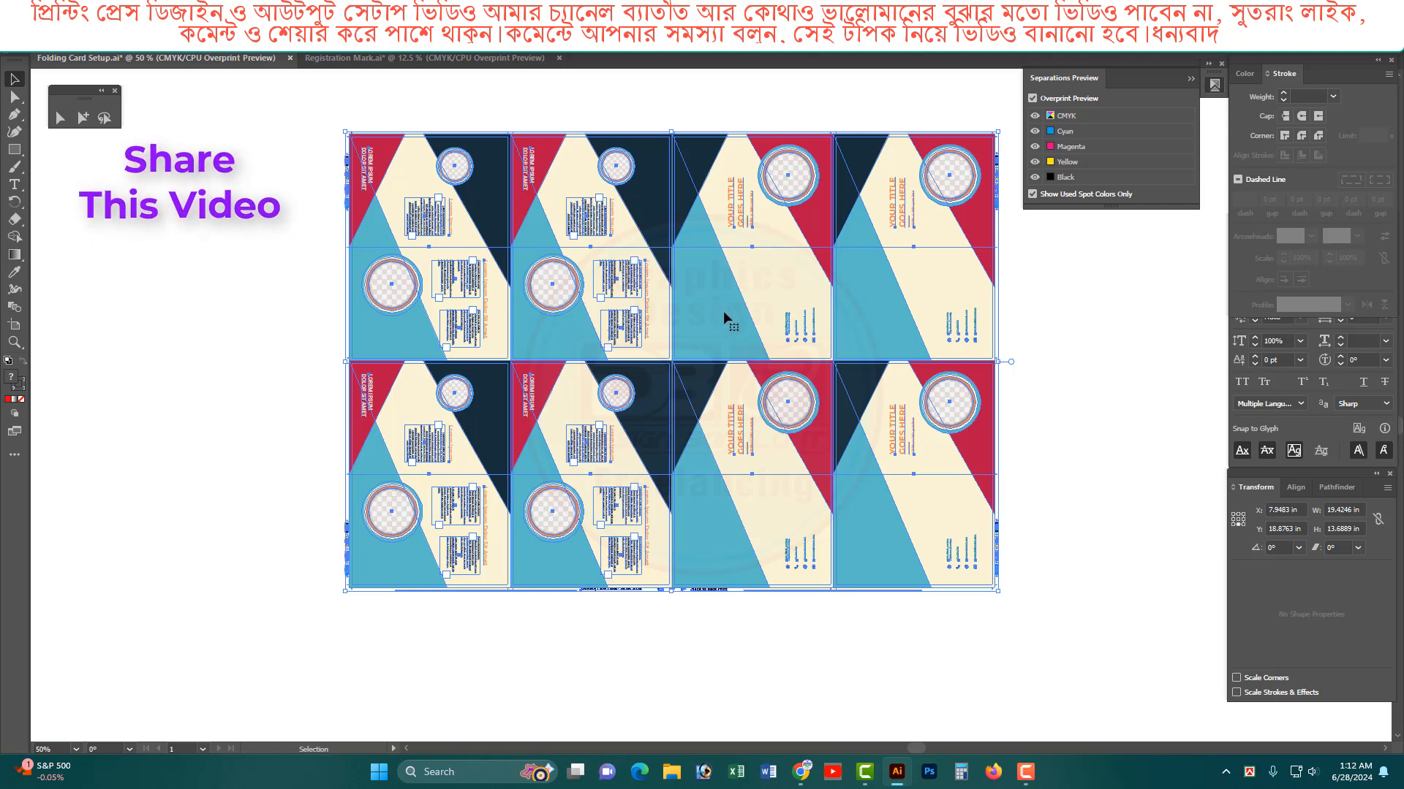
left_click(1179, 369)
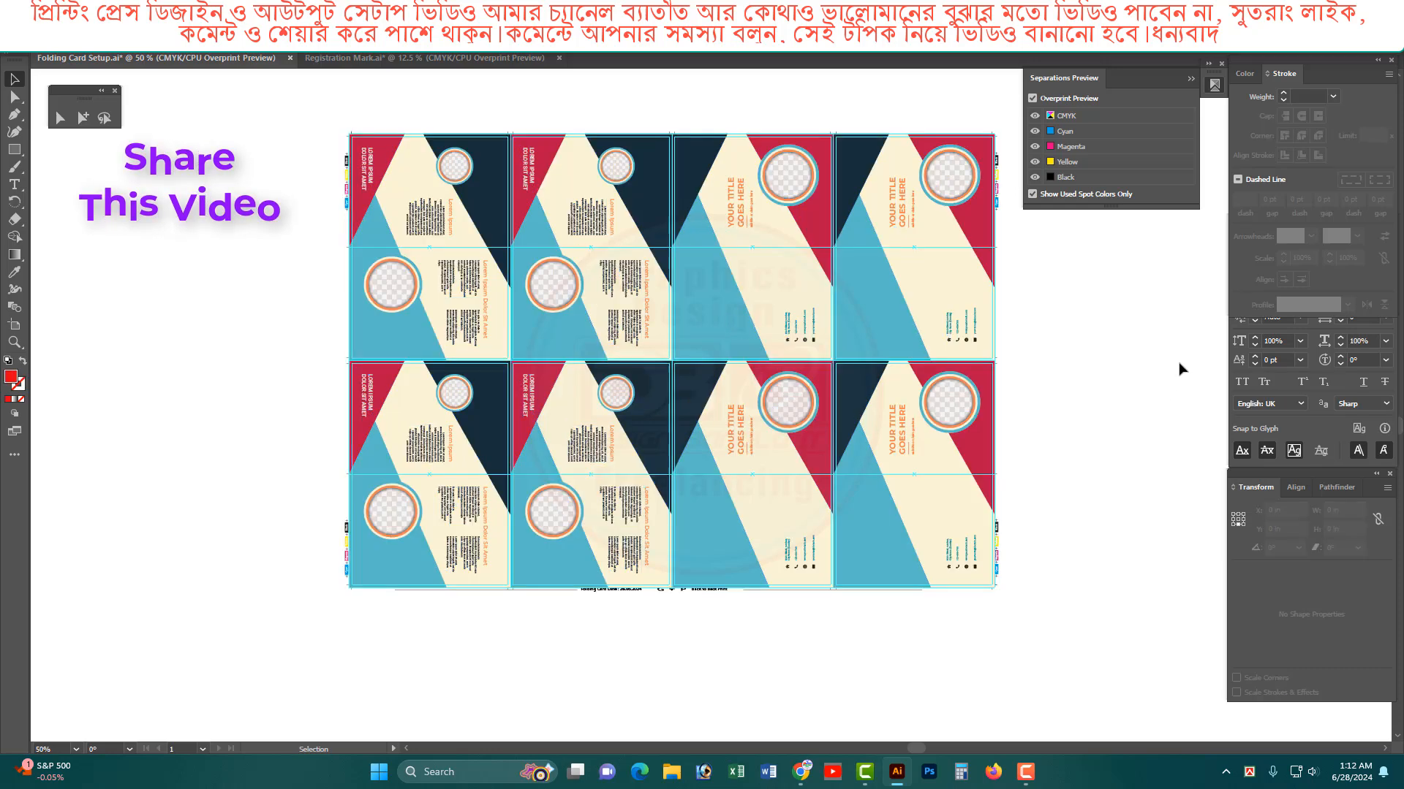
Step: Preview the layout's black, yellow, magenta and cyan separation plates one at a time
left_click(1035, 162)
left_click(1034, 146)
left_click(1034, 131)
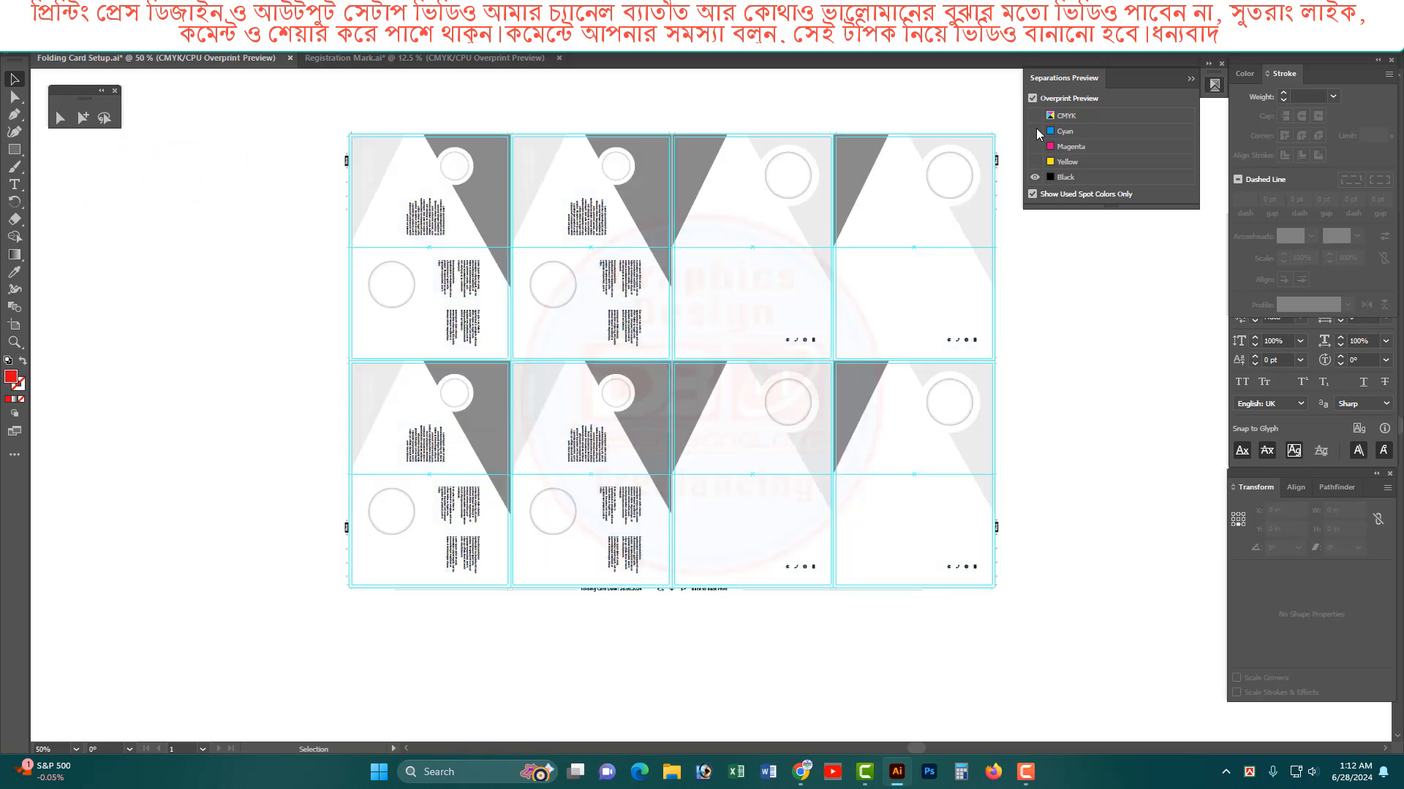
left_click(1035, 162)
left_click(1035, 177)
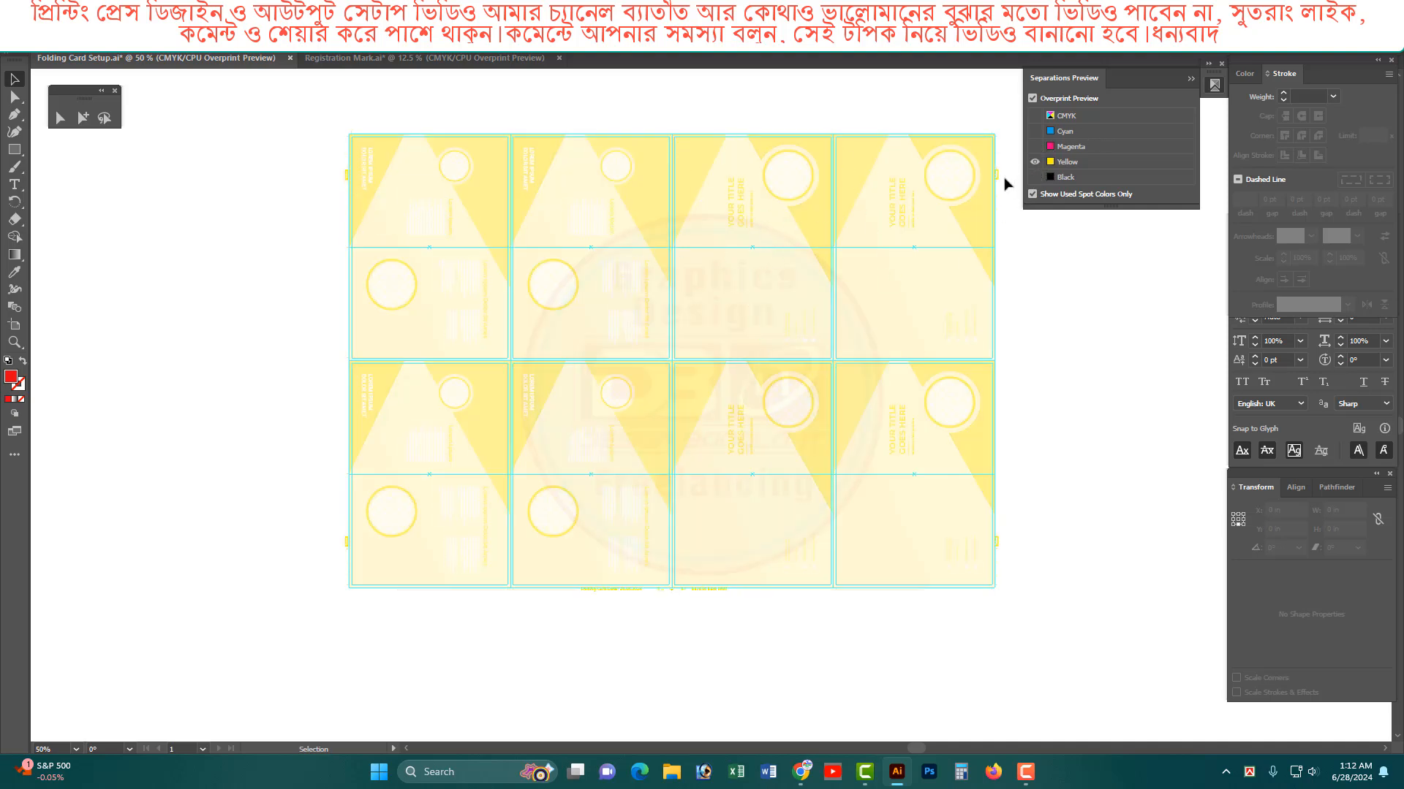
left_click(1034, 146)
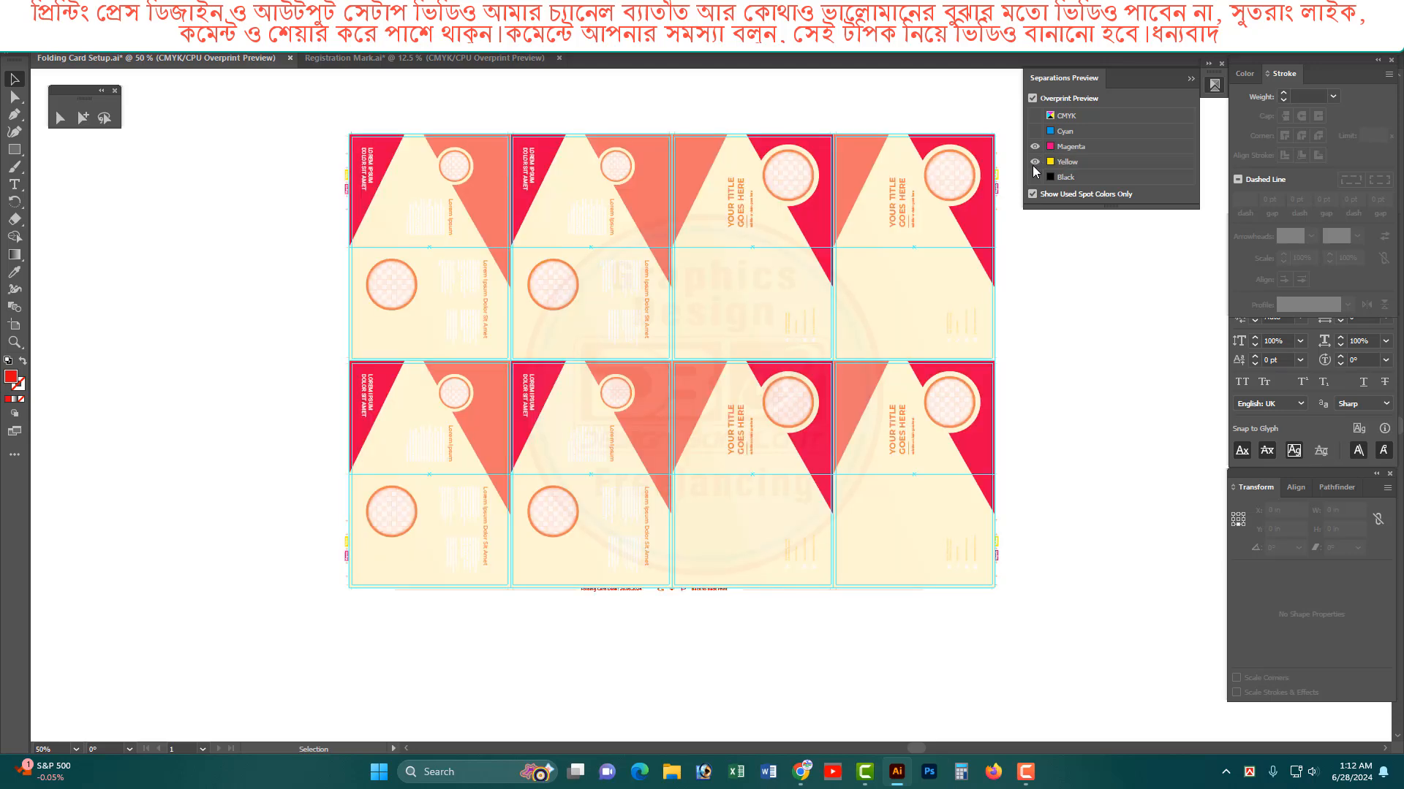
left_click(1034, 162)
left_click(1035, 131)
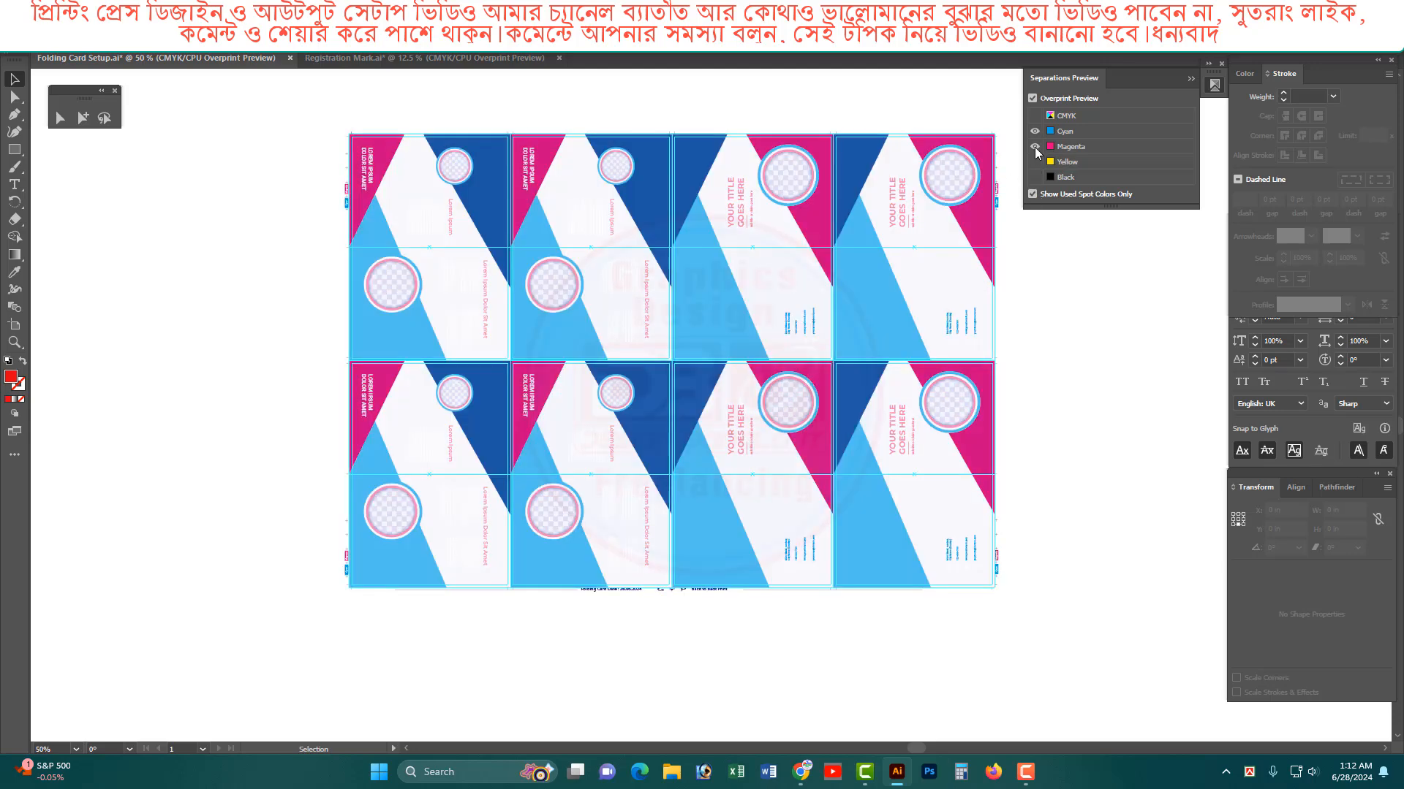
left_click(1034, 146)
Step: Compare the full-colour layout with and without its black plate, looking closely at the body text on the lower spreads
left_click(1034, 115)
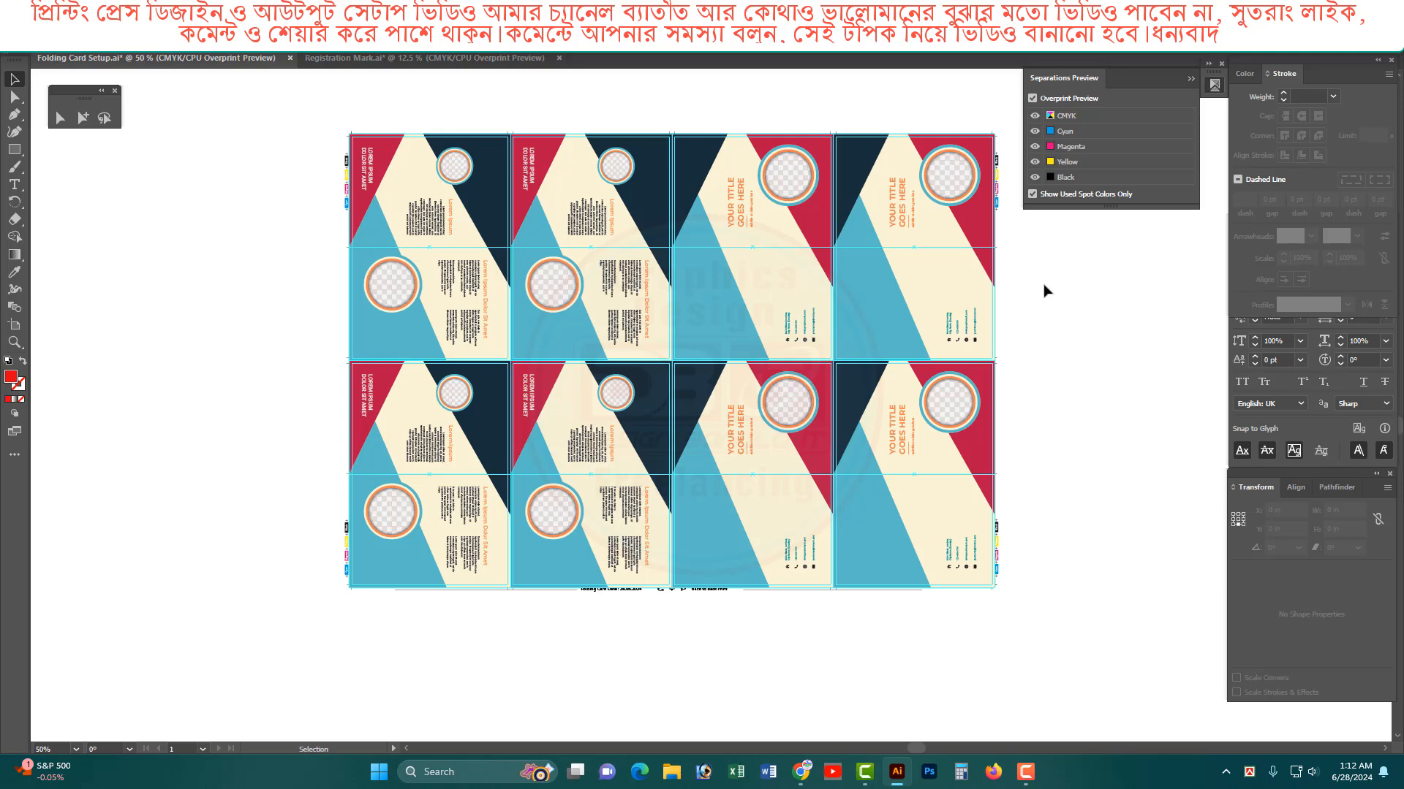
left_click(1034, 177)
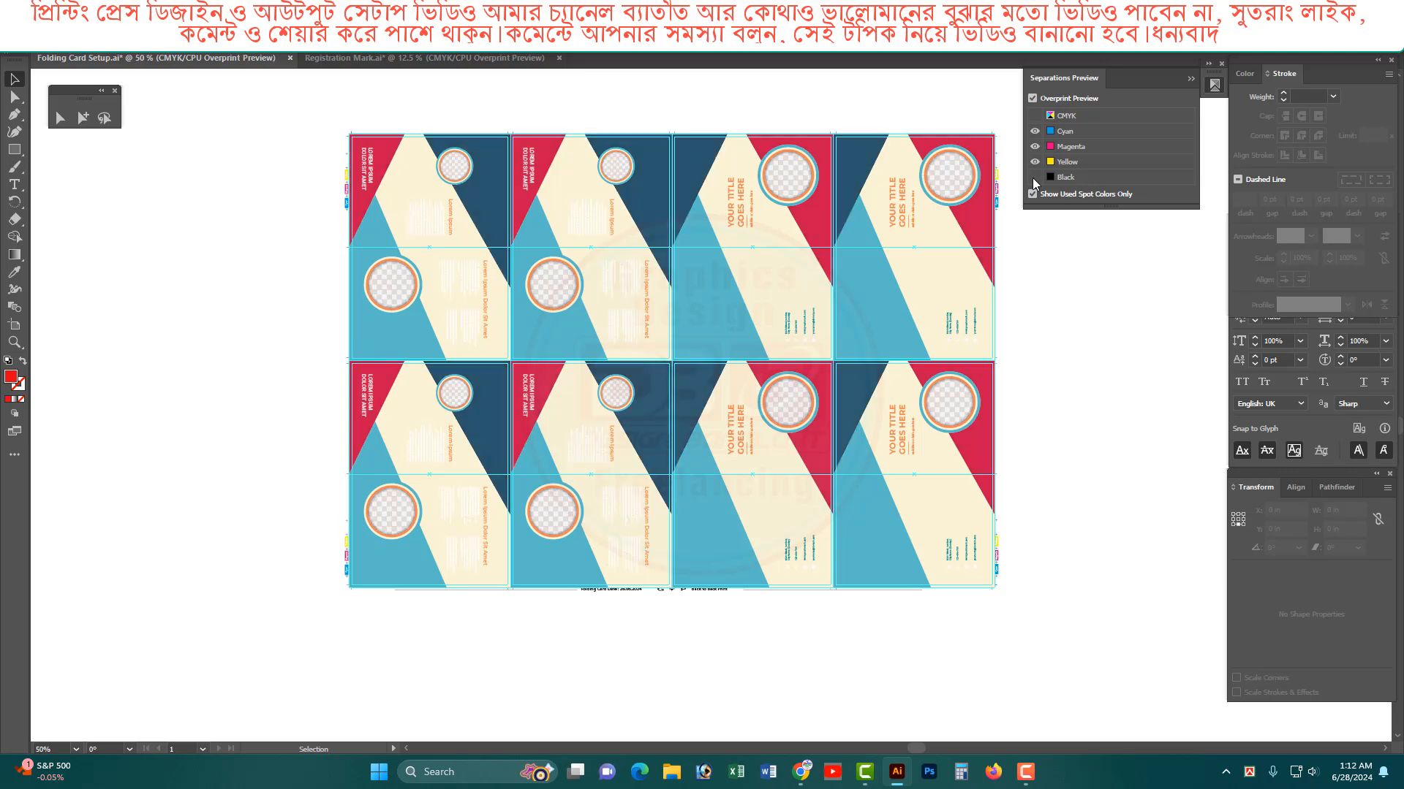
left_click(1034, 177)
left_click_drag(393, 354, 945, 613)
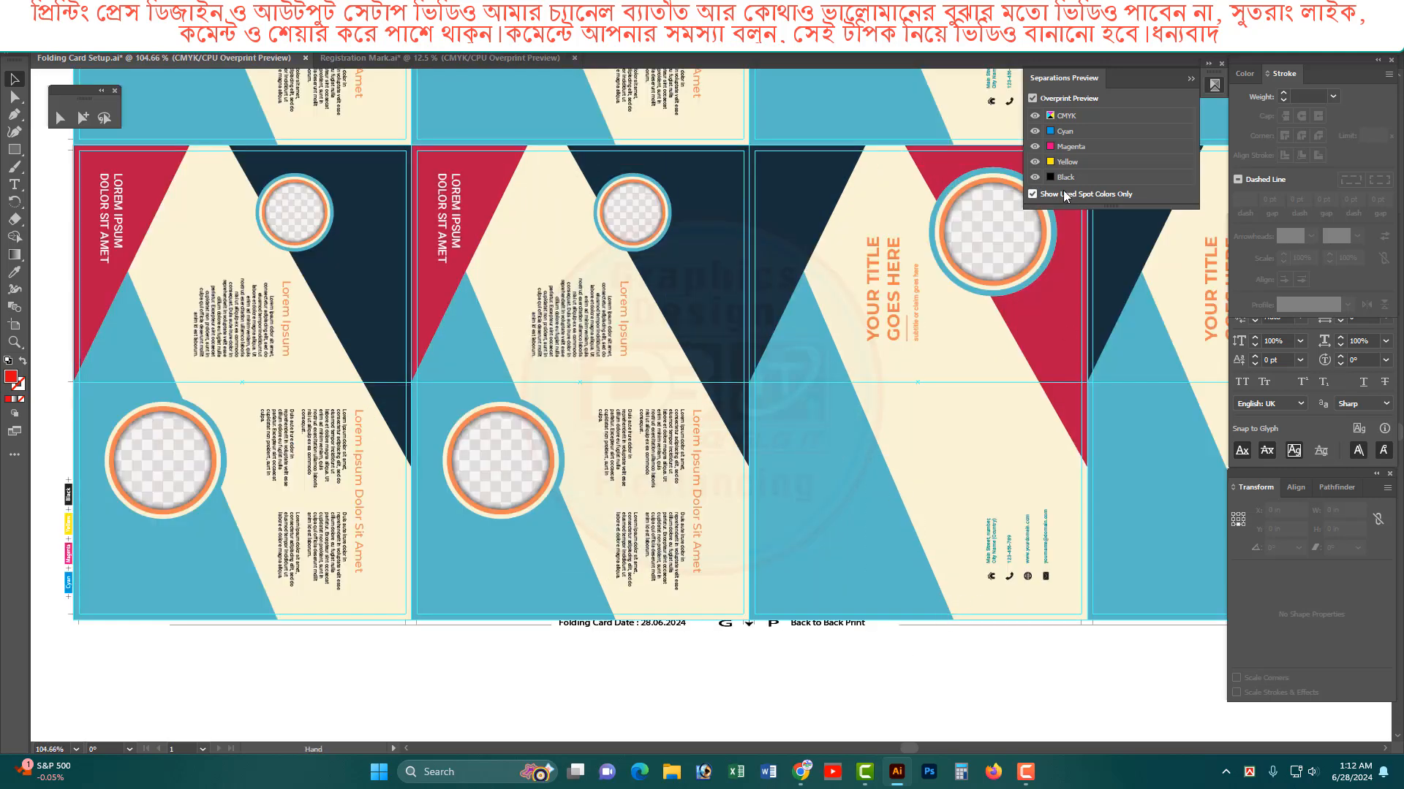
left_click(1036, 176)
left_click(1037, 176)
left_click(1037, 176)
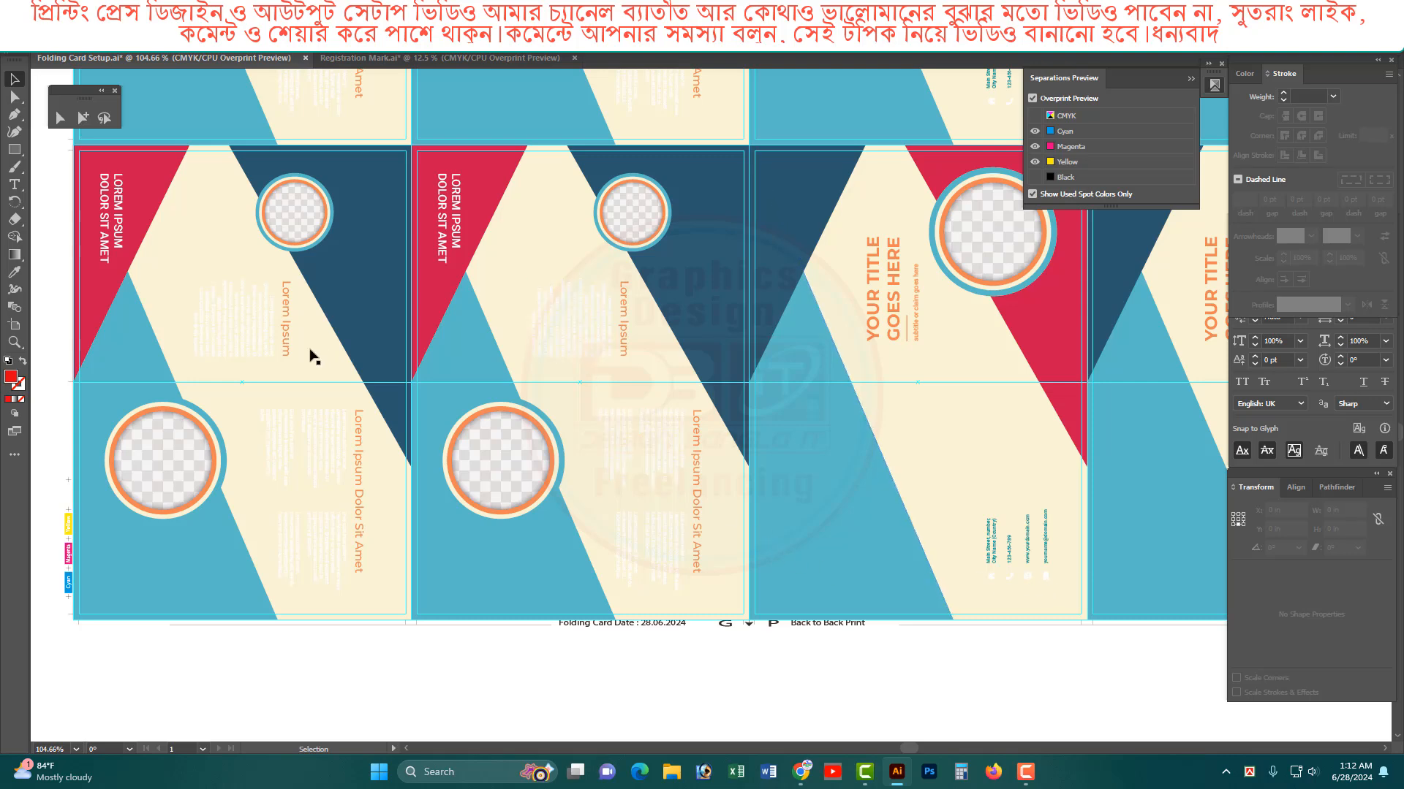
Step: Preview the lower spreads with only the cyan plate, and show all four plates again
left_click(1034, 162)
left_click(1034, 146)
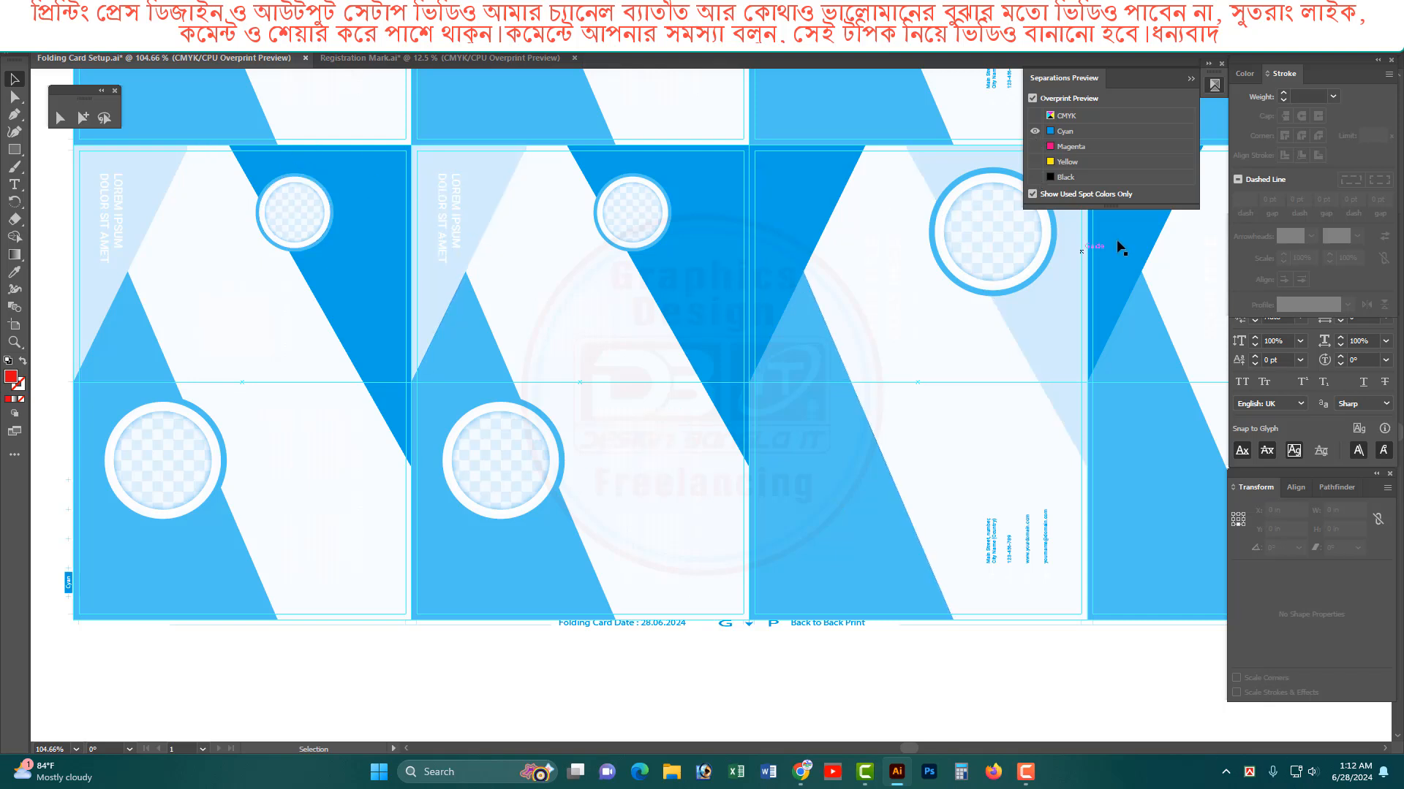
left_click(1034, 177)
left_click(1036, 176)
left_click(1034, 177)
left_click(1035, 146)
left_click(1035, 161)
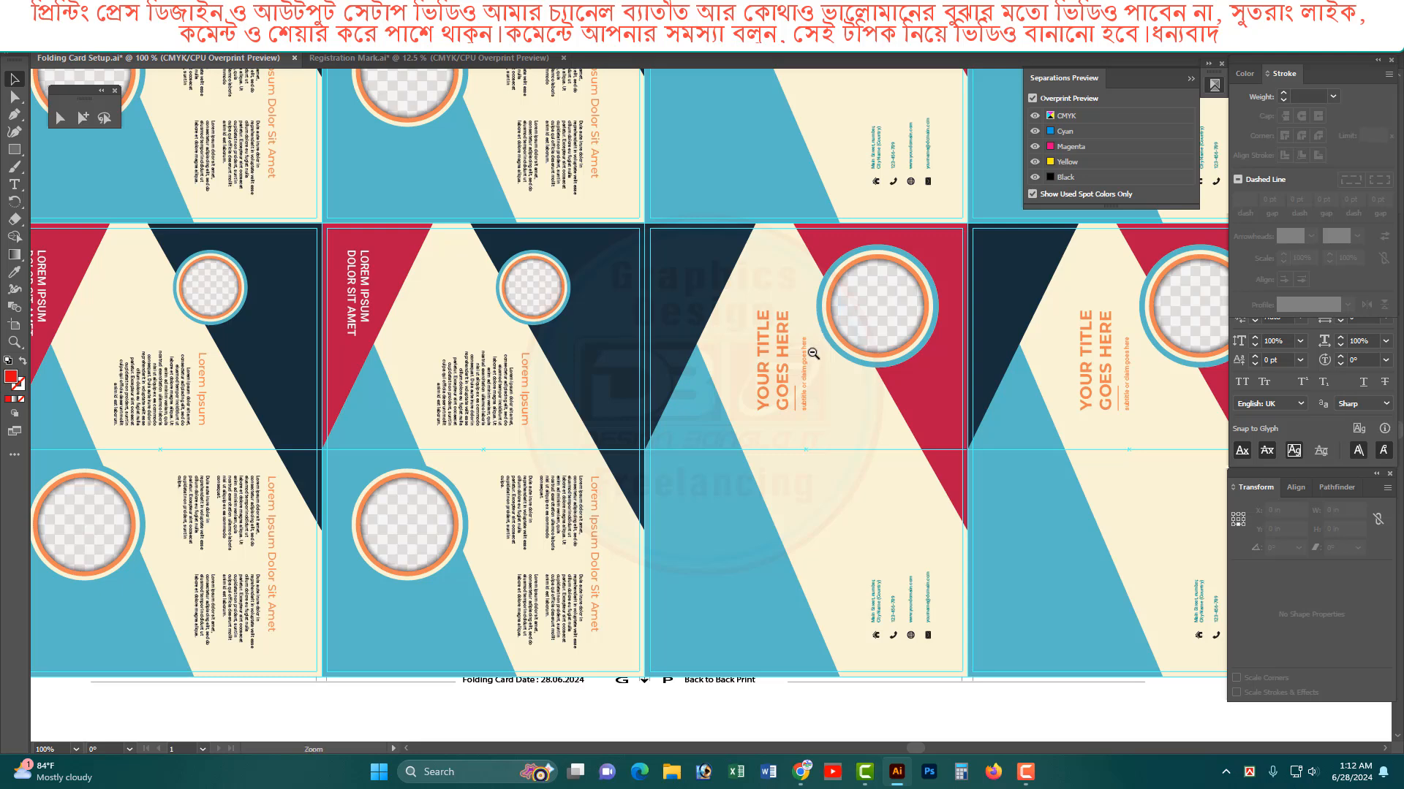
Step: Apply Overprint Black to the entire layout, adding it to 100% black fills and strokes
left_click(819, 335, "ctrl+alt")
left_click(819, 336, "ctrl+alt")
key("ctrl+a")
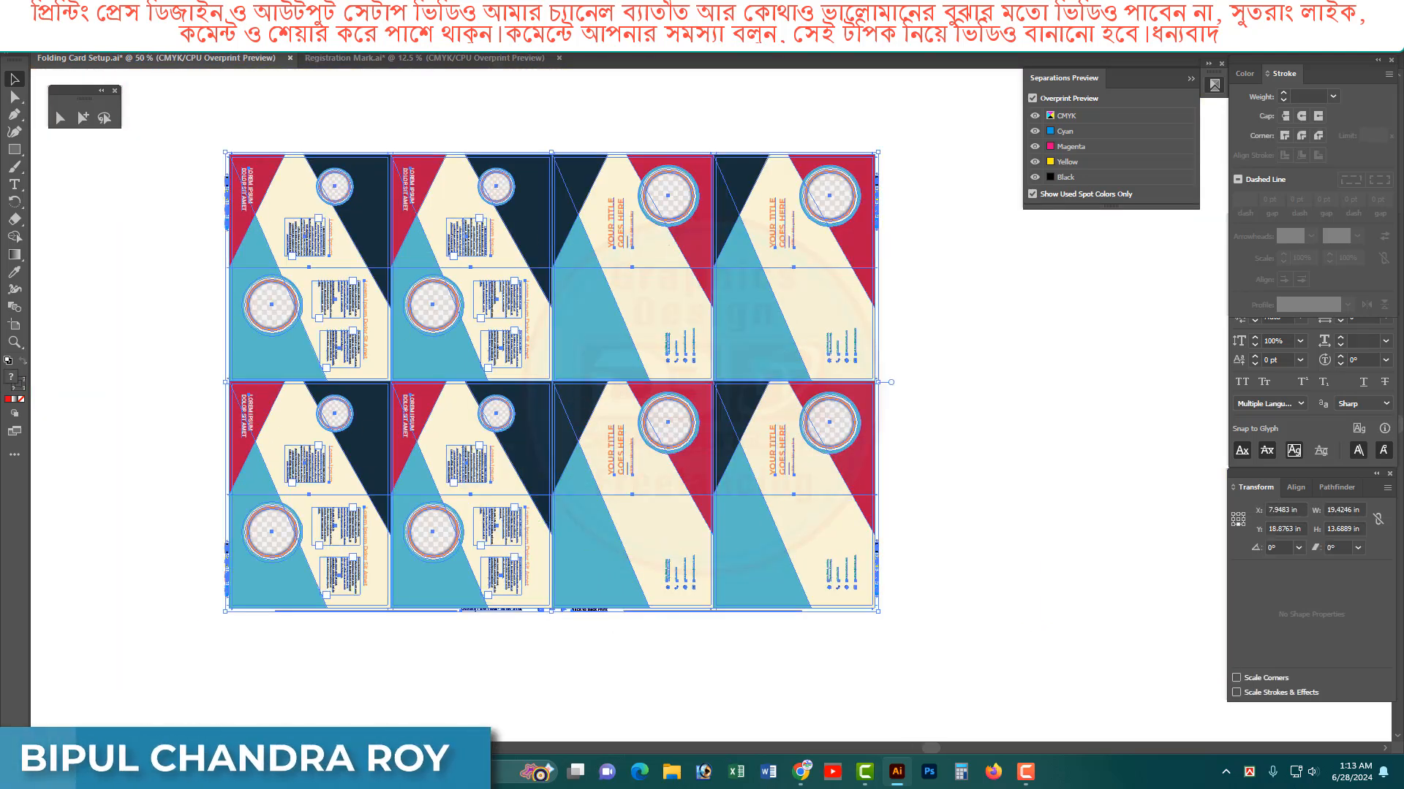
key("alt+e")
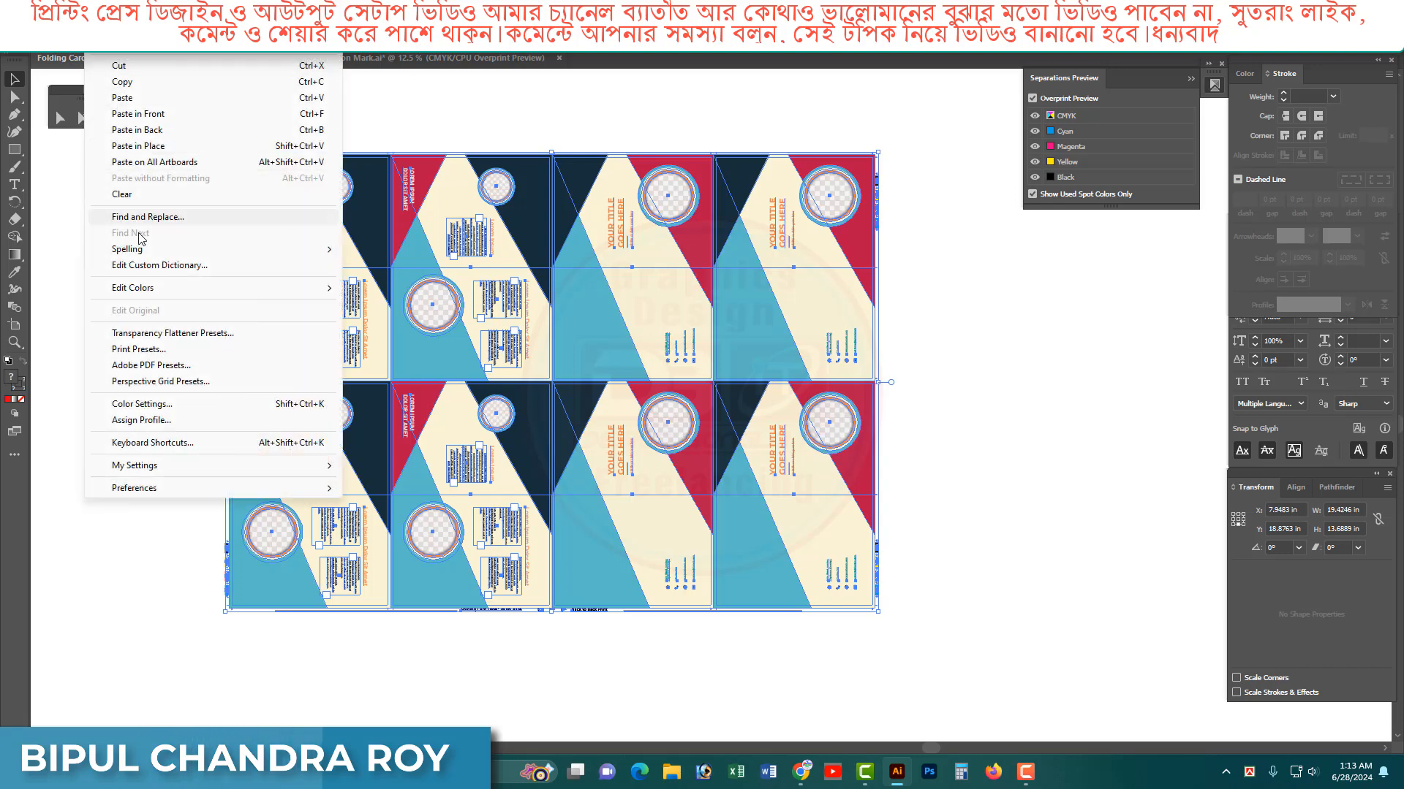
mouse_move(141, 291)
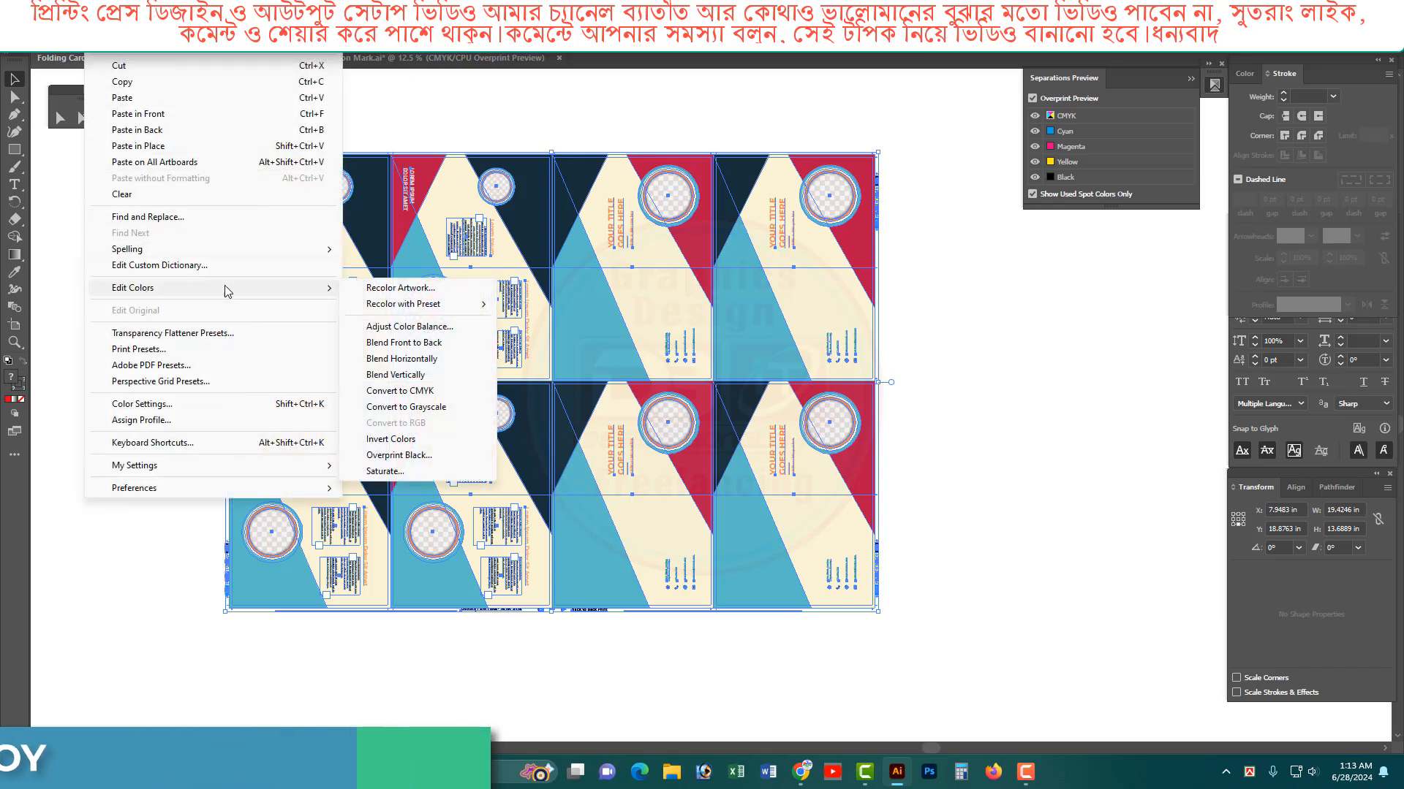
left_click(406, 459)
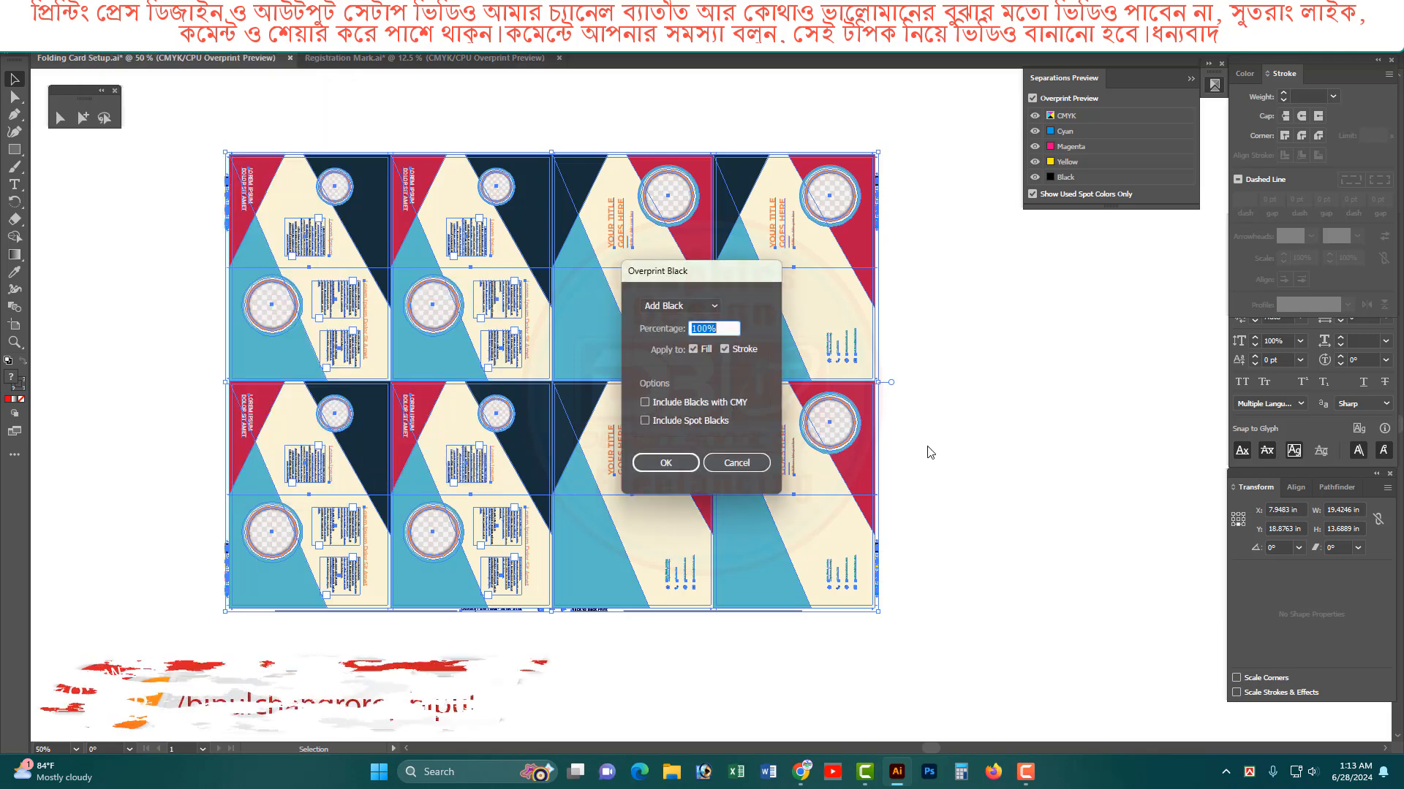
left_click(651, 463)
left_click(1027, 449)
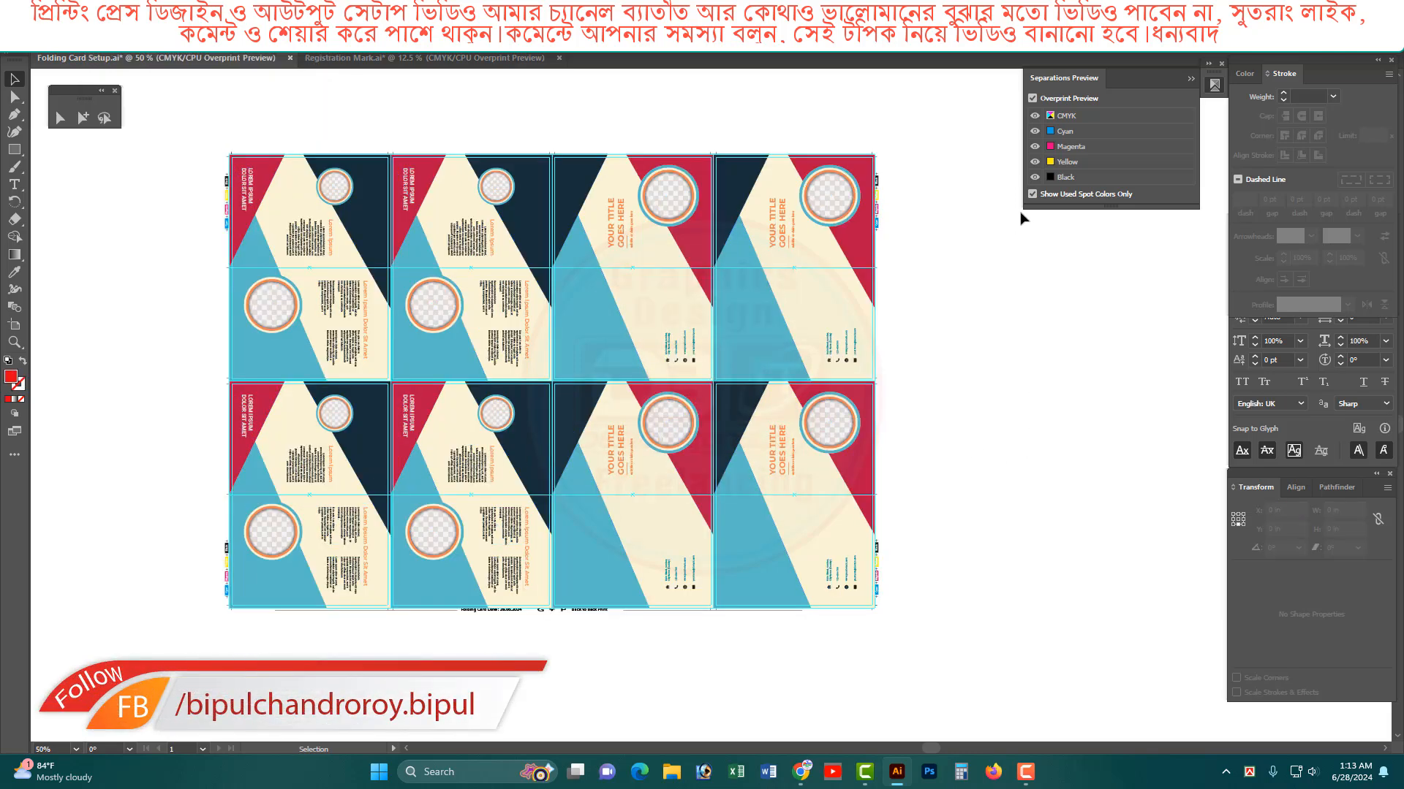
Step: Check the overprinting of the body text on the lower spreads by hiding and showing the black plate
left_click(1034, 177)
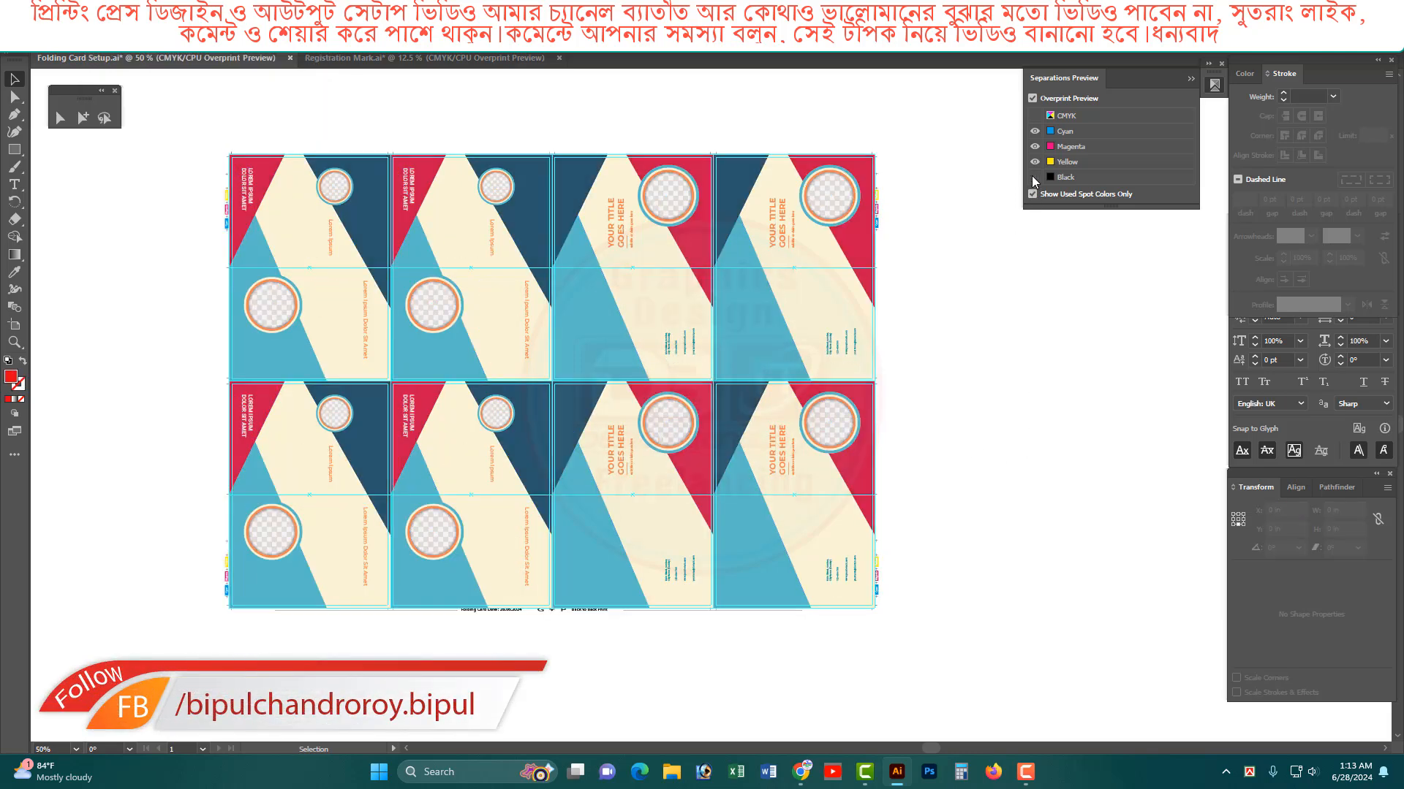
left_click(1035, 177)
left_click(1034, 177)
left_click_drag(235, 404, 815, 651)
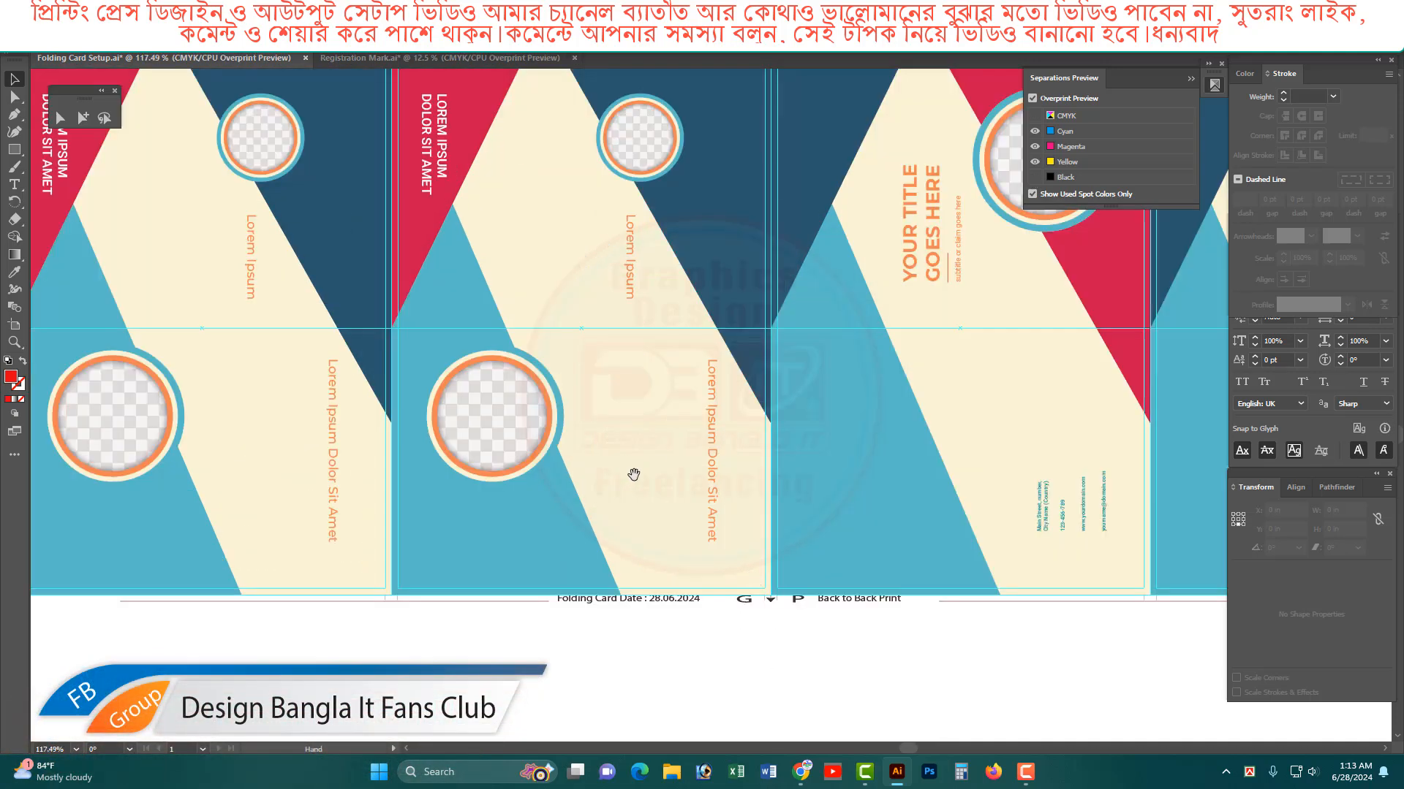
left_click(1034, 177)
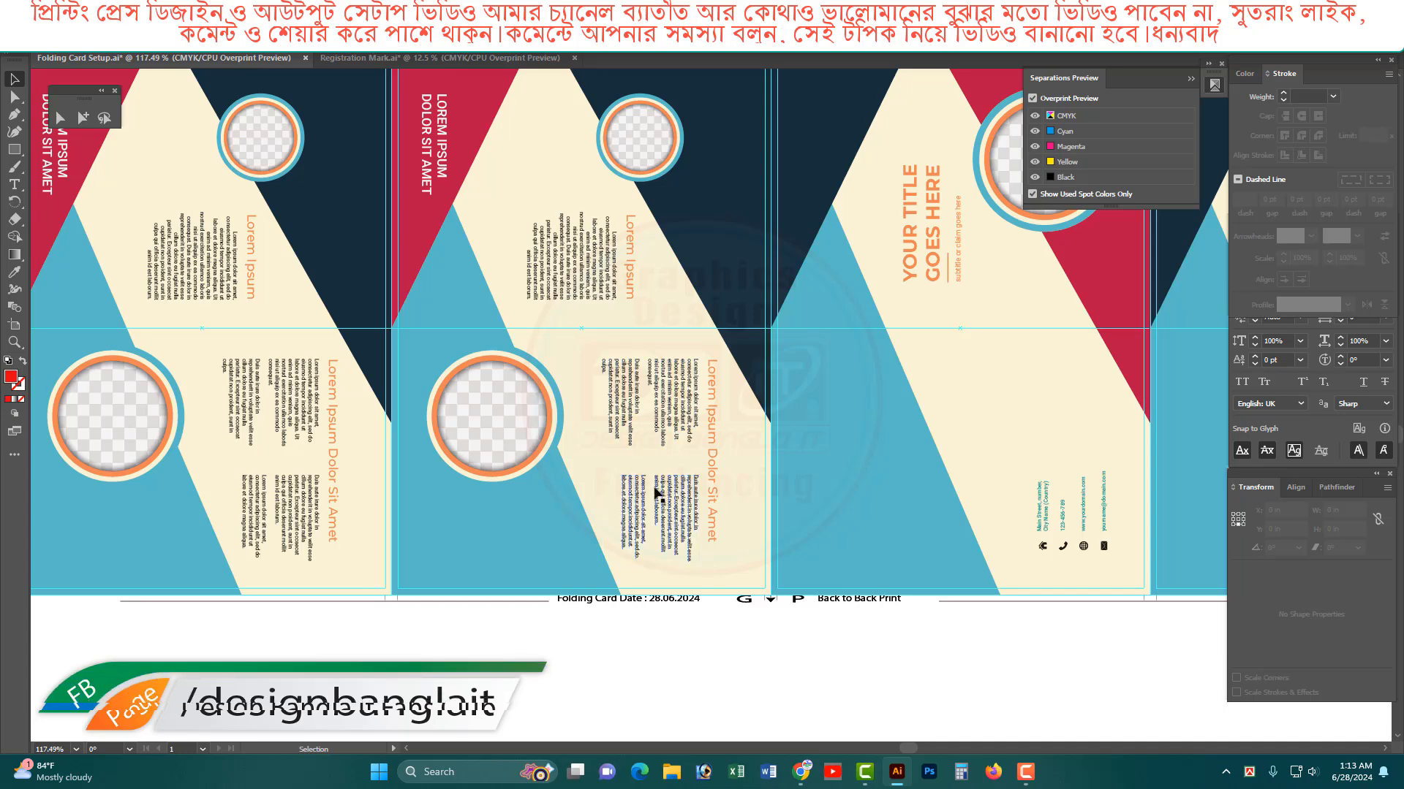
left_click(1035, 179)
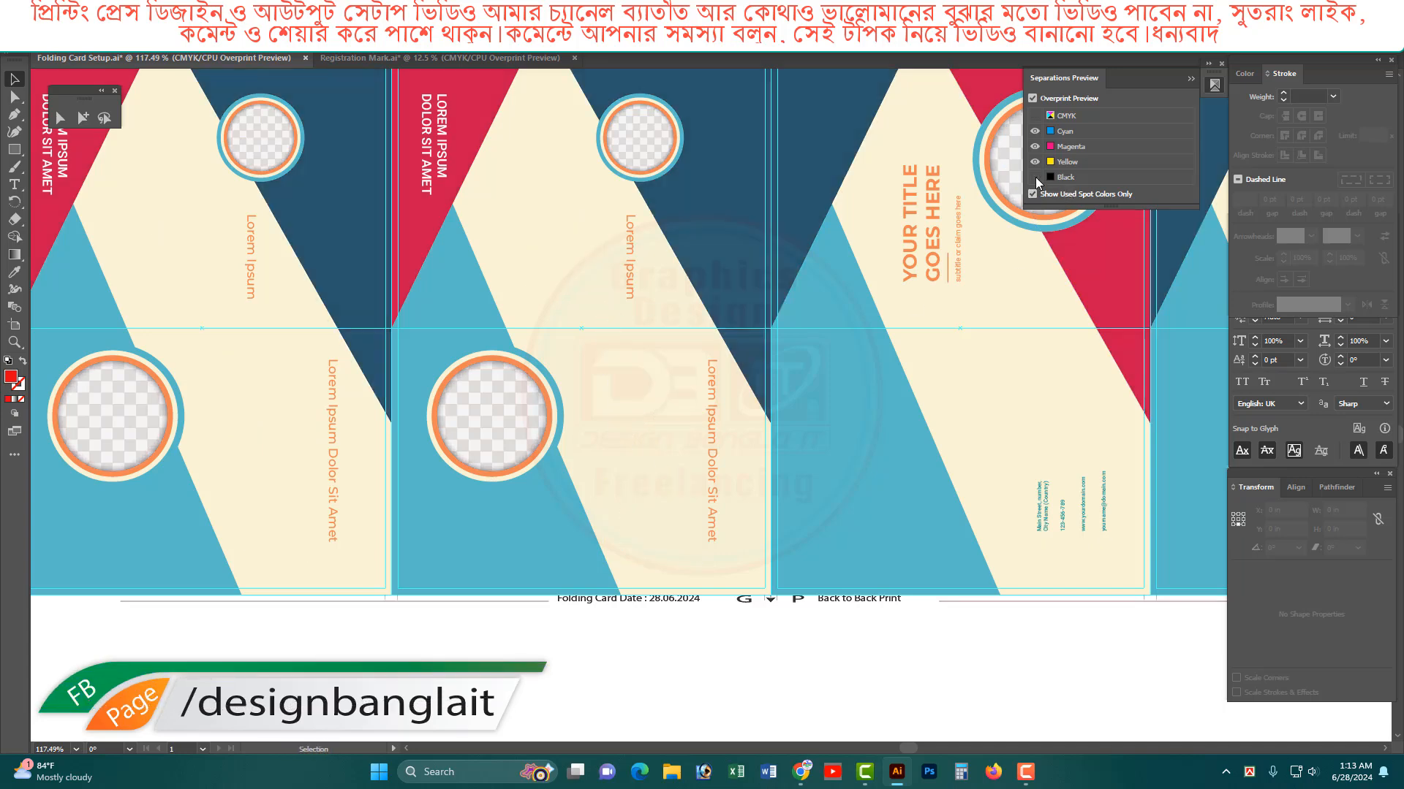
left_click(1035, 177)
left_click(1035, 177)
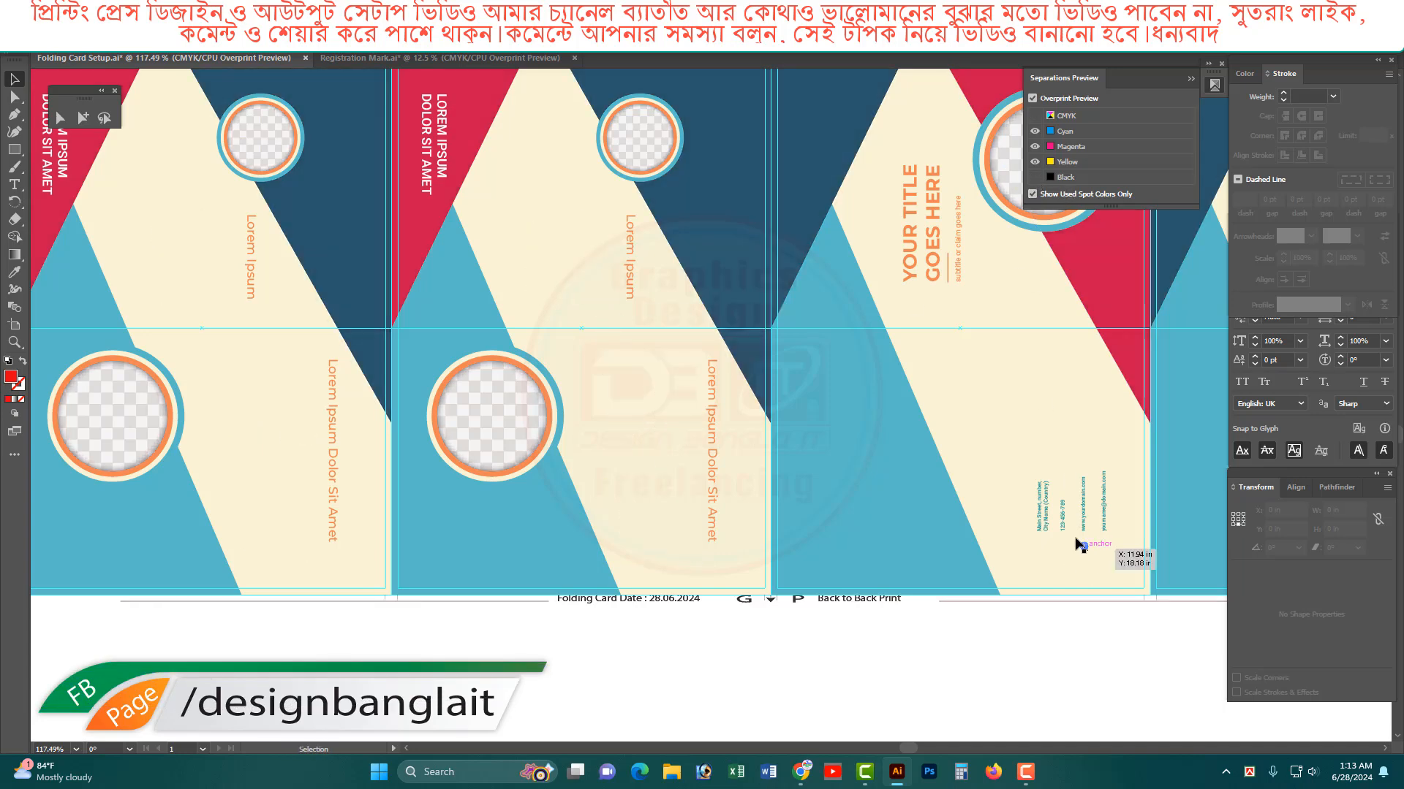
Step: Inspect the contact icons on the card's front up close with the black plate hidden and shown
scroll(1081, 544, "up", 10)
left_click(1035, 178)
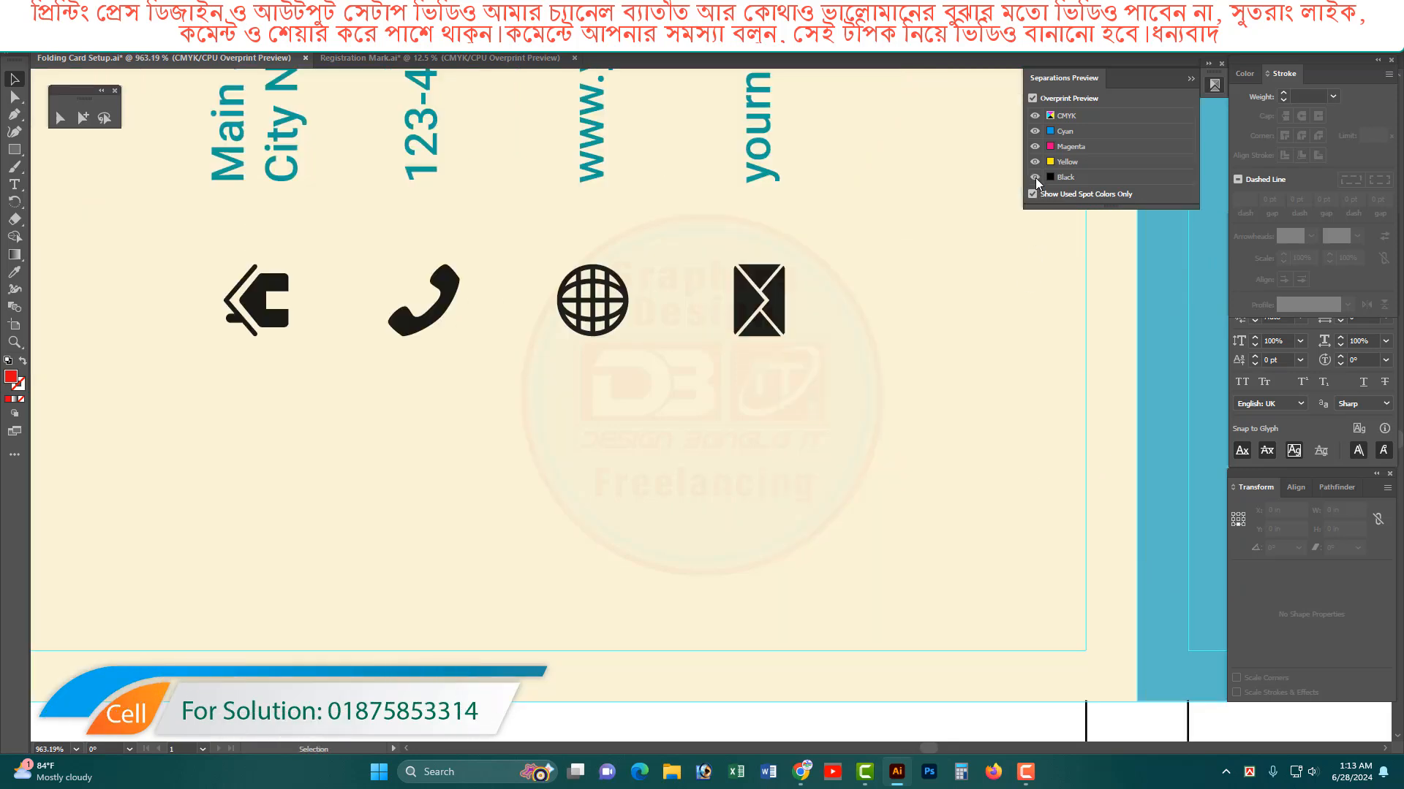
left_click(1035, 178)
left_click(1034, 177)
left_click(1034, 176)
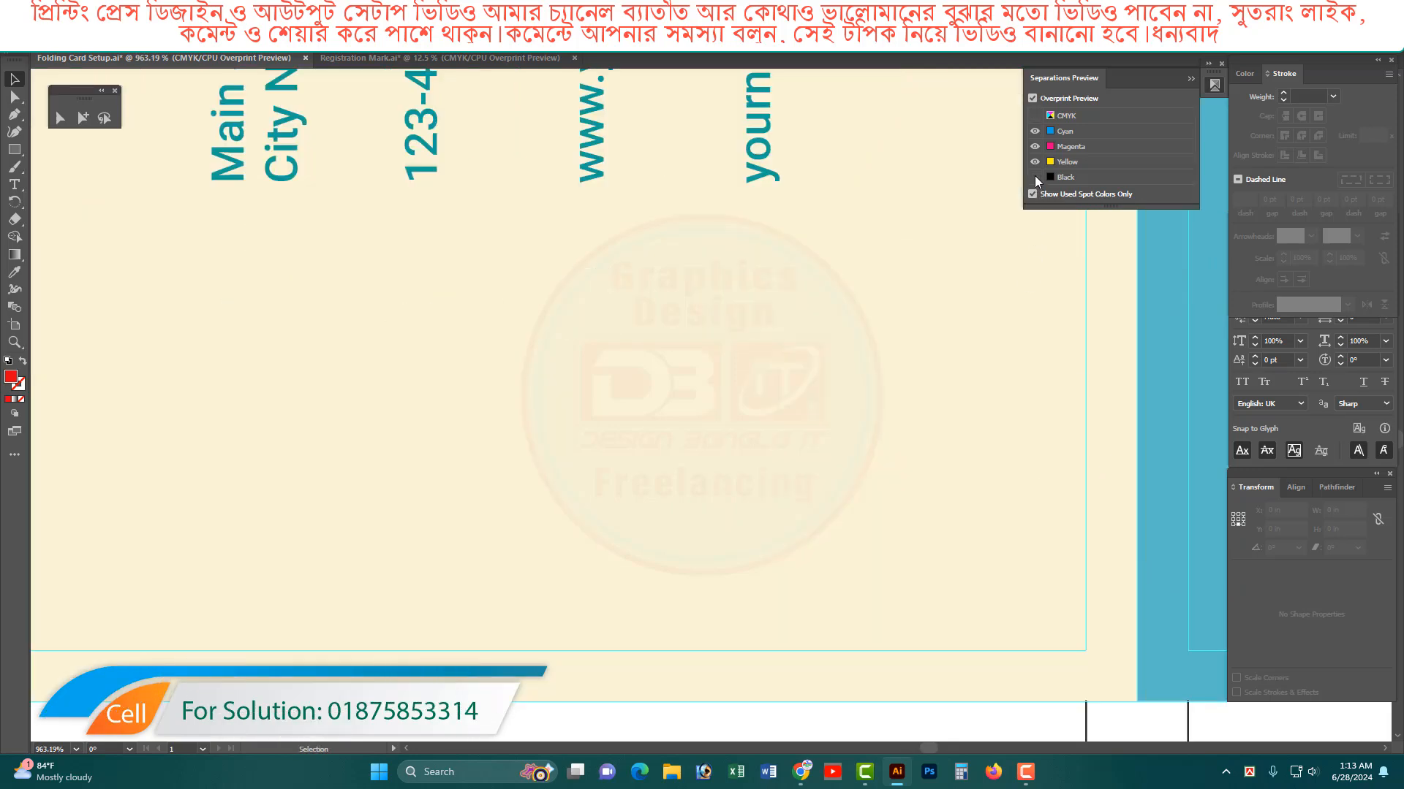
left_click(1034, 177)
Step: Move the whole eight-up layout about 2.2 in left and 4.6 in up, closer to the Folding Card Setup heading
key("ctrl+0")
left_click(993, 589, "ctrl+alt")
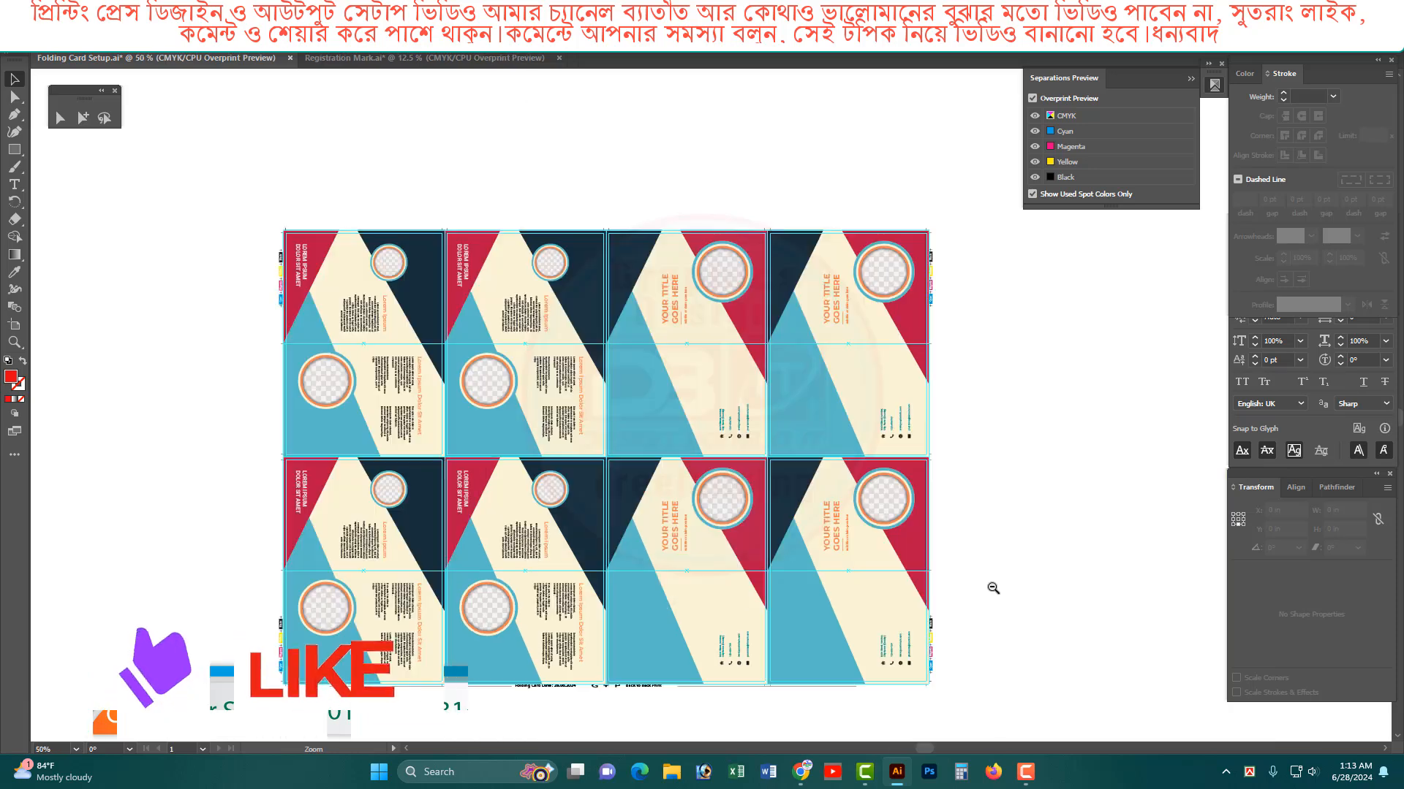
left_click(743, 441, "ctrl+alt")
left_click_drag(914, 451, 958, 483)
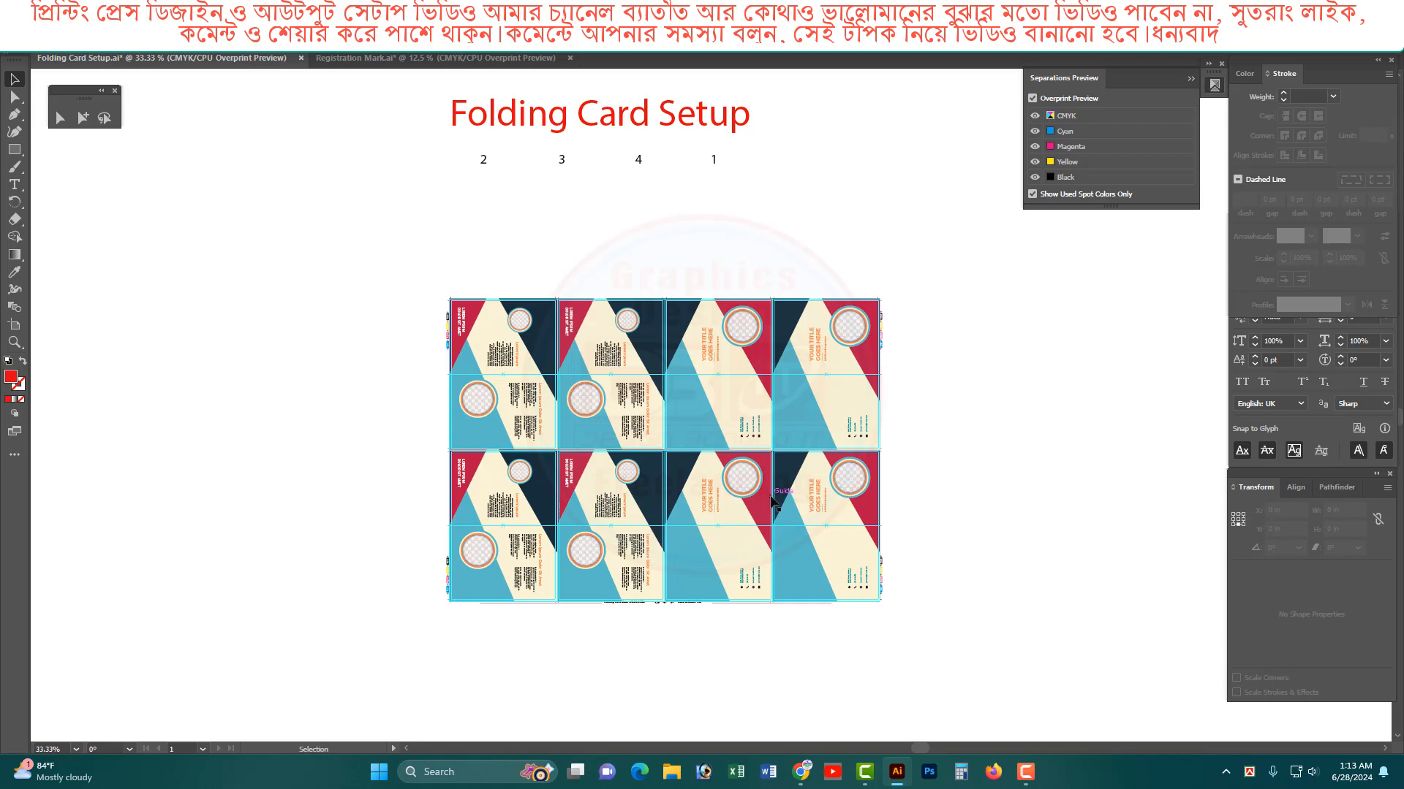
left_click_drag(807, 538, 761, 435)
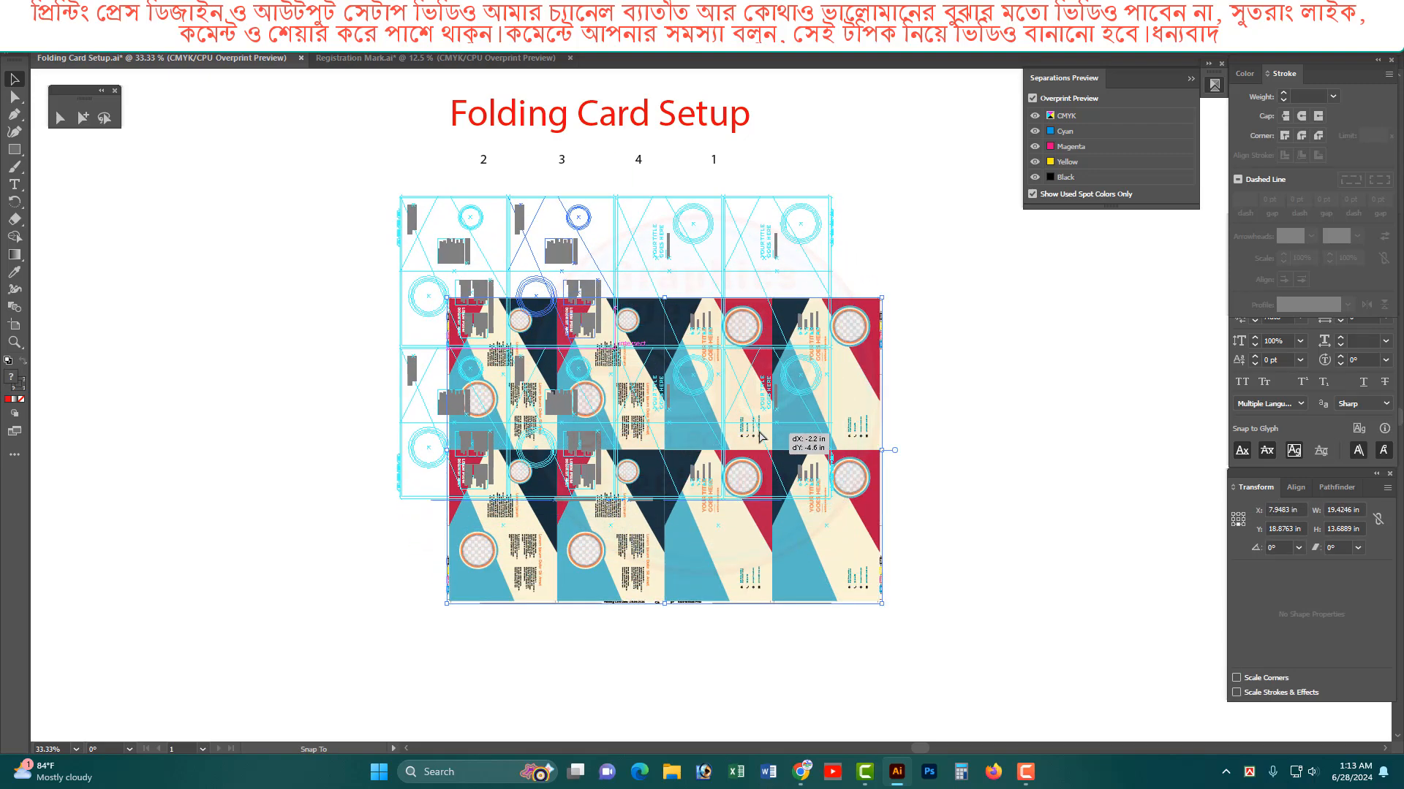